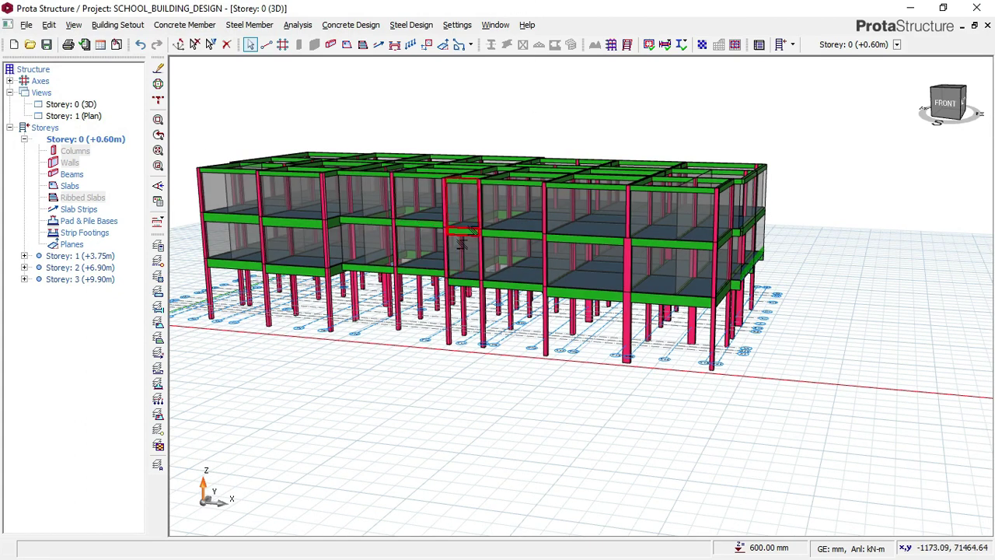
- Examine the school building's 3D frame from several sides, including its ground-level columns and beams
middle_drag(409, 265, 389, 276)
middle_drag(462, 269, 540, 261)
mouse_move(303, 303)
middle_down()
mouse_move(433, 291)
mouse_move(489, 304)
mouse_move(481, 345)
middle_up()
scroll(481, 342, up, 2)
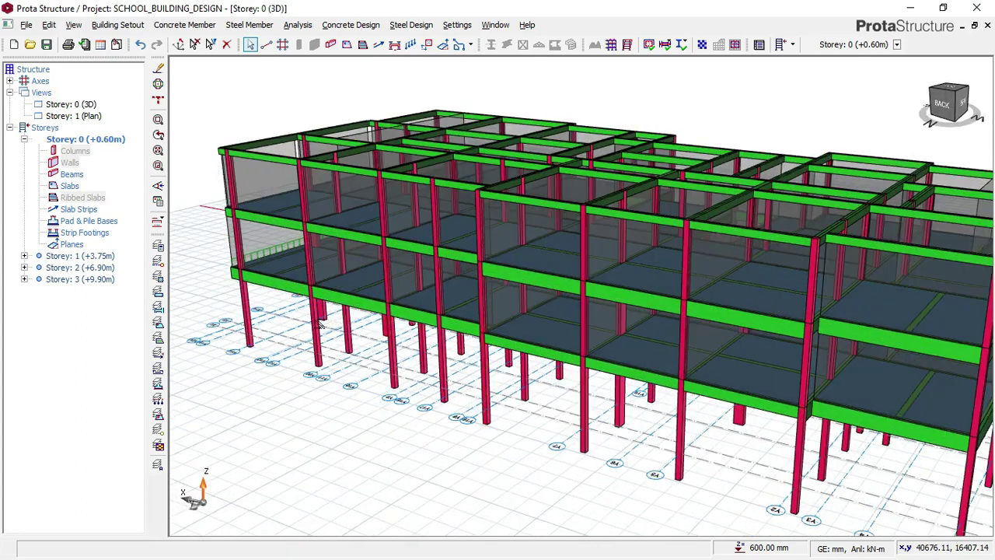
middle_drag(354, 311, 378, 304)
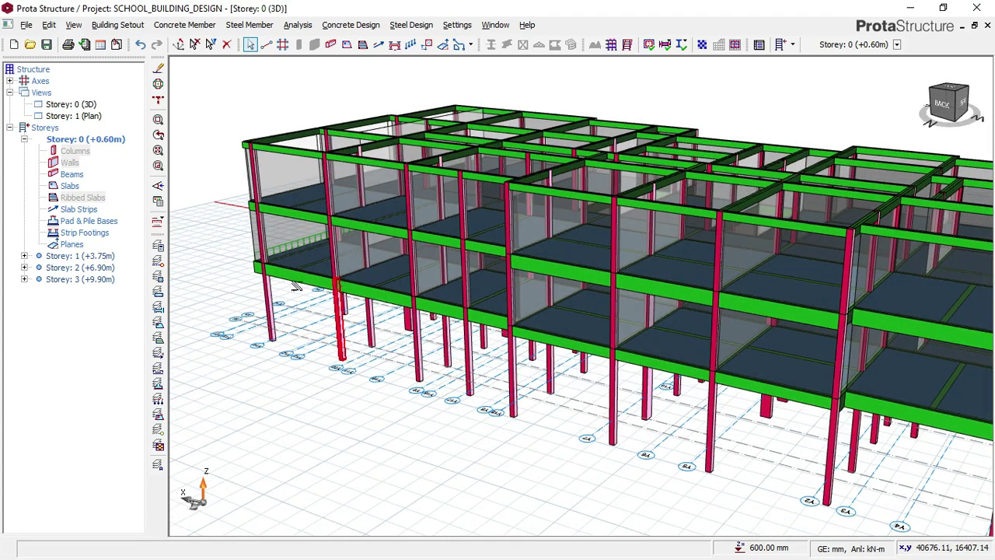
scroll(496, 265, down, 2)
mouse_move(582, 292)
shift+middle_down()
mouse_move(516, 271)
mouse_move(444, 267)
shift+middle_up()
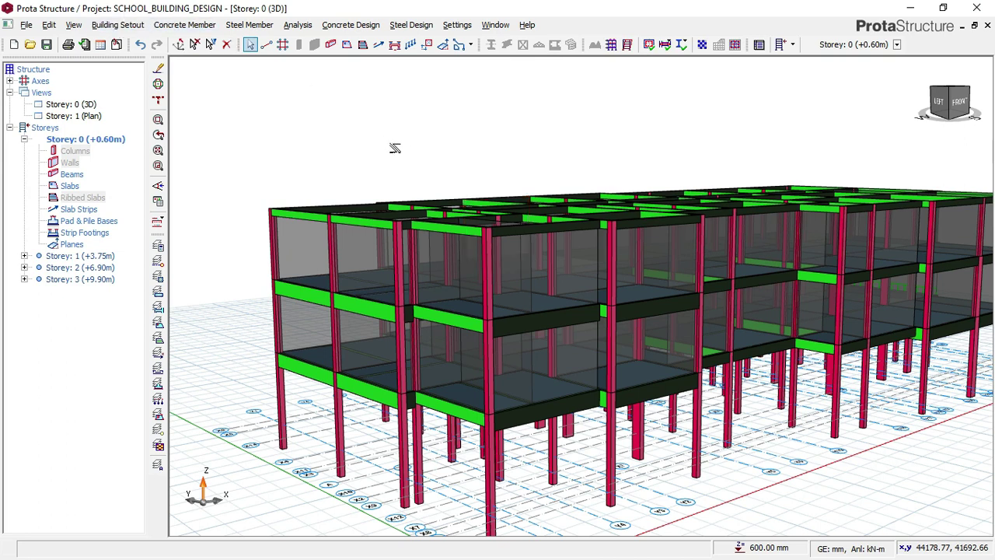
scroll(587, 254, down, 3)
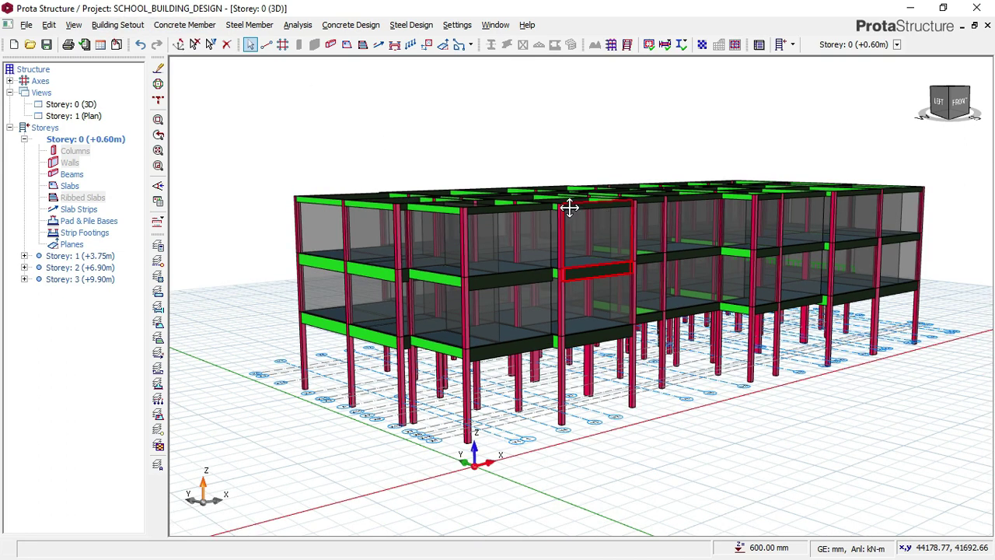
middle_drag(570, 208, 568, 202)
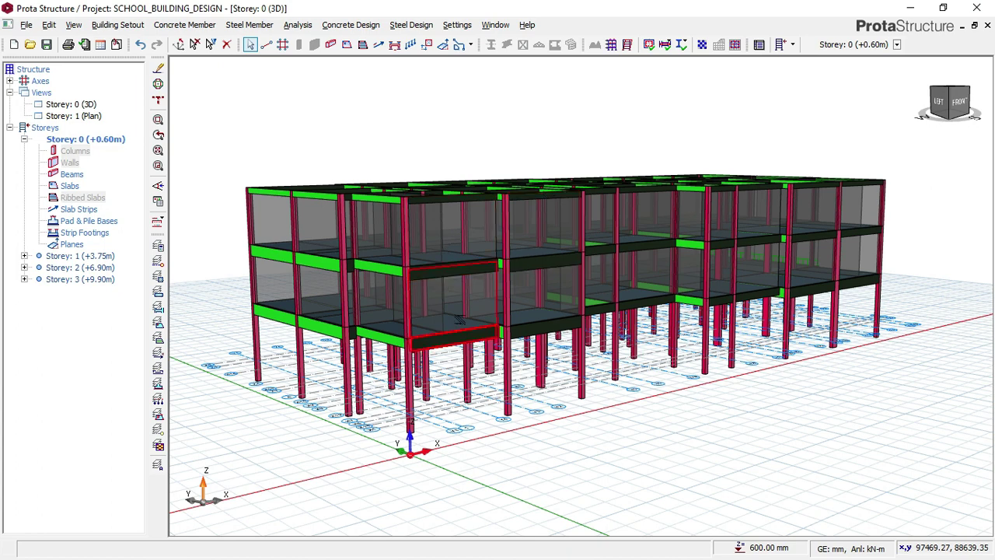
mouse_move(660, 307)
middle_down()
mouse_move(628, 307)
mouse_move(679, 300)
mouse_move(591, 308)
mouse_move(595, 322)
mouse_move(548, 315)
mouse_move(573, 308)
mouse_move(560, 306)
middle_up()
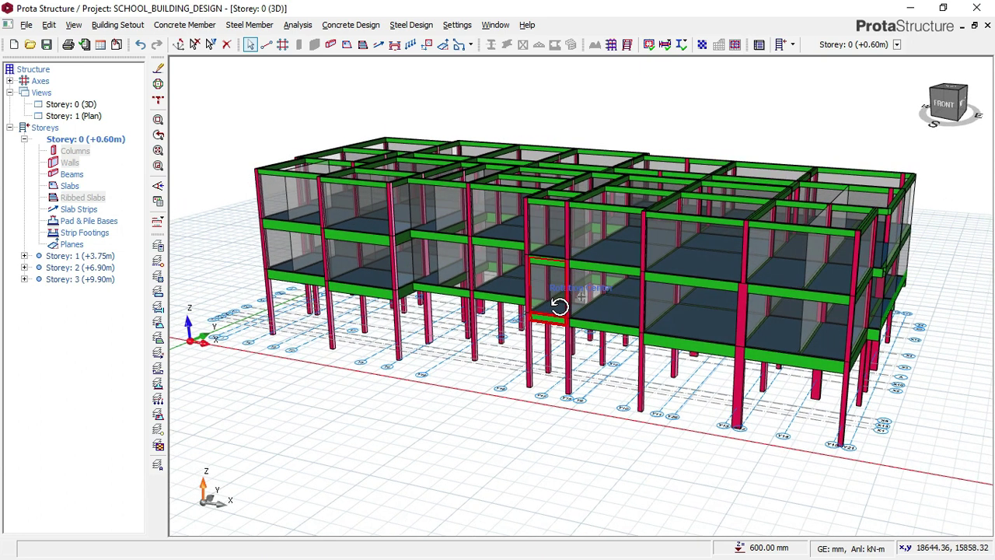
middle_drag(558, 306, 559, 307)
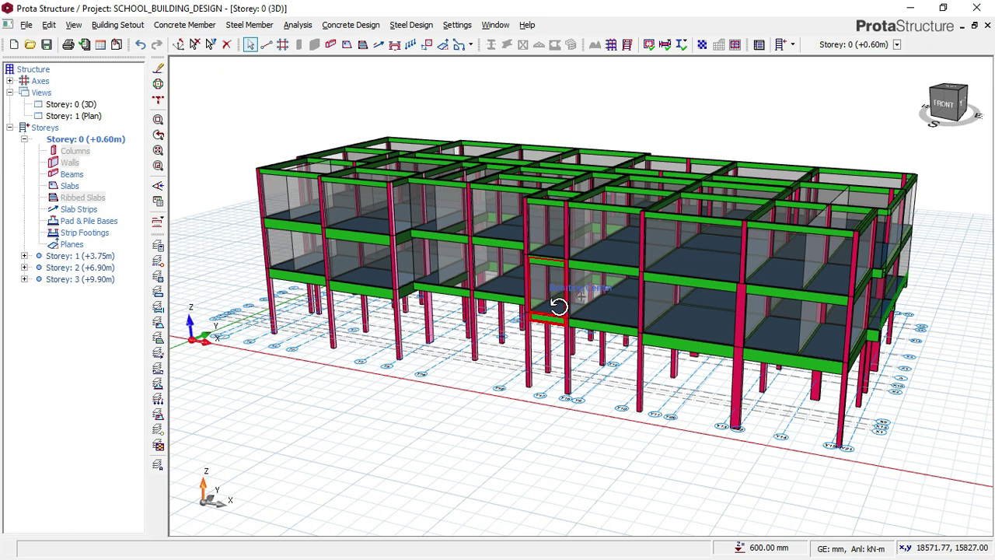
middle_drag(559, 307, 550, 300)
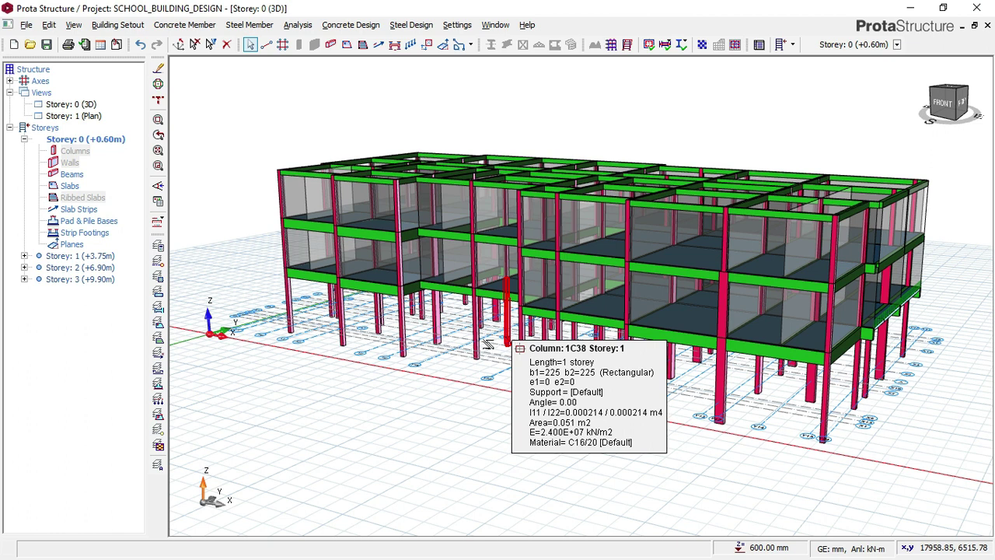
middle_drag(471, 328, 454, 346)
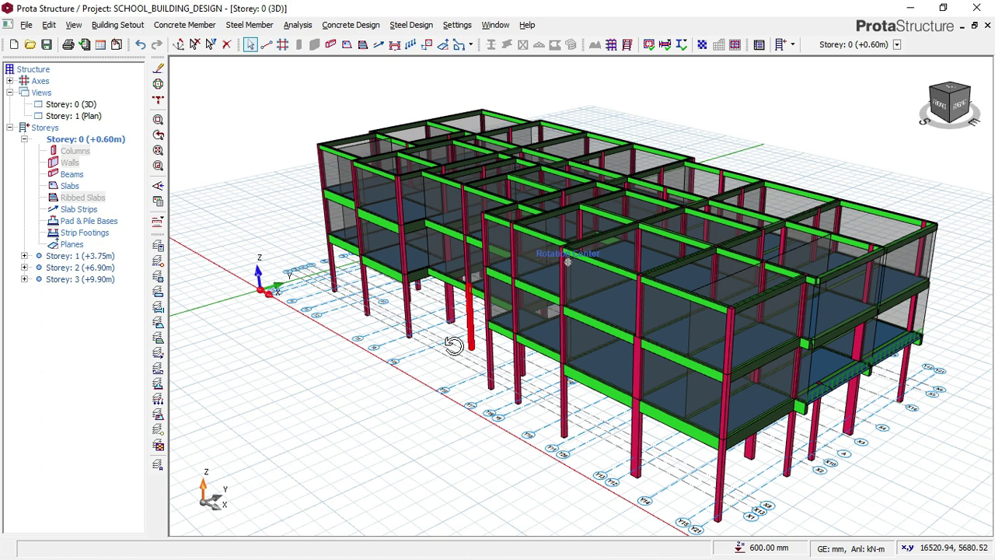
middle_drag(454, 343, 458, 339)
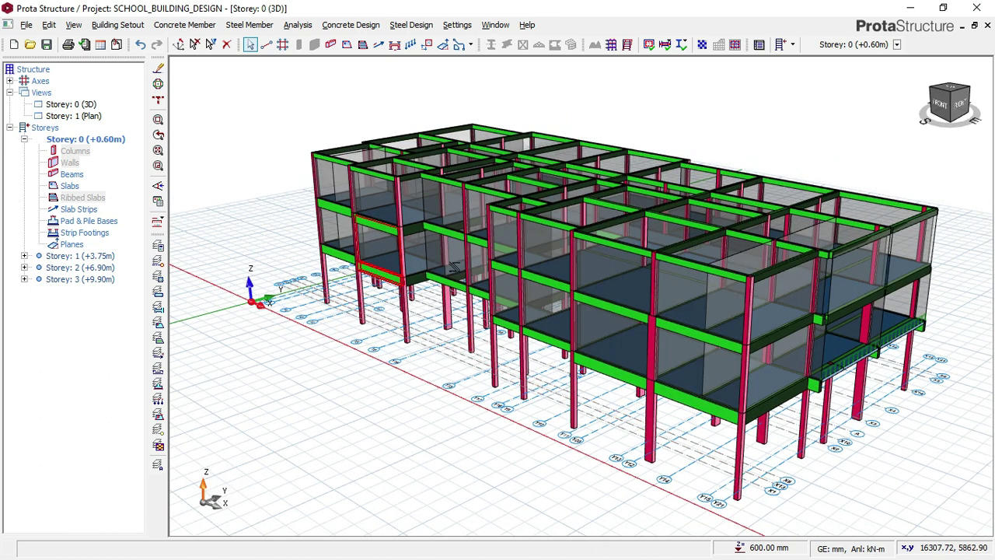
mouse_move(423, 263)
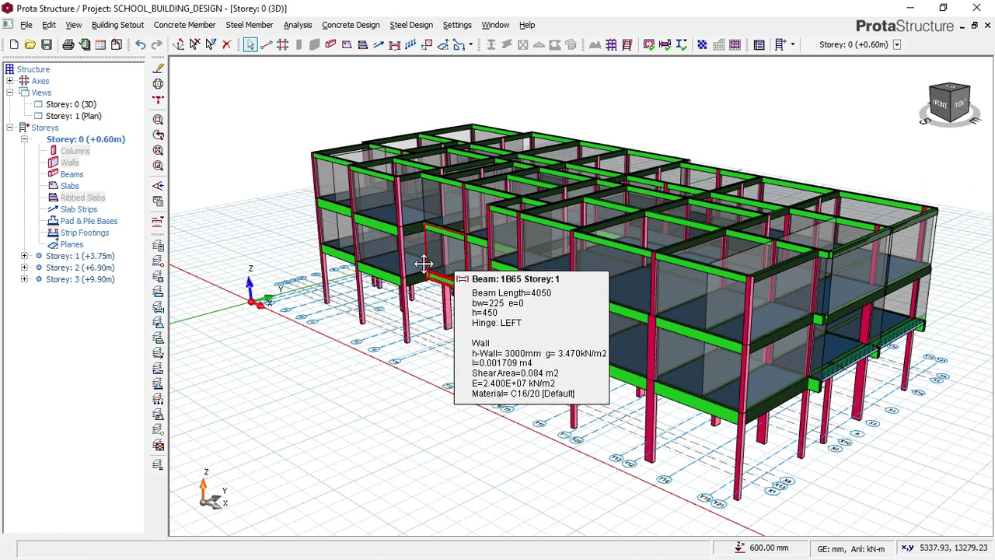
middle_drag(423, 263, 421, 264)
- Open the plan view and make Storey: 0 (+0.60m) the active storey
click(92, 117)
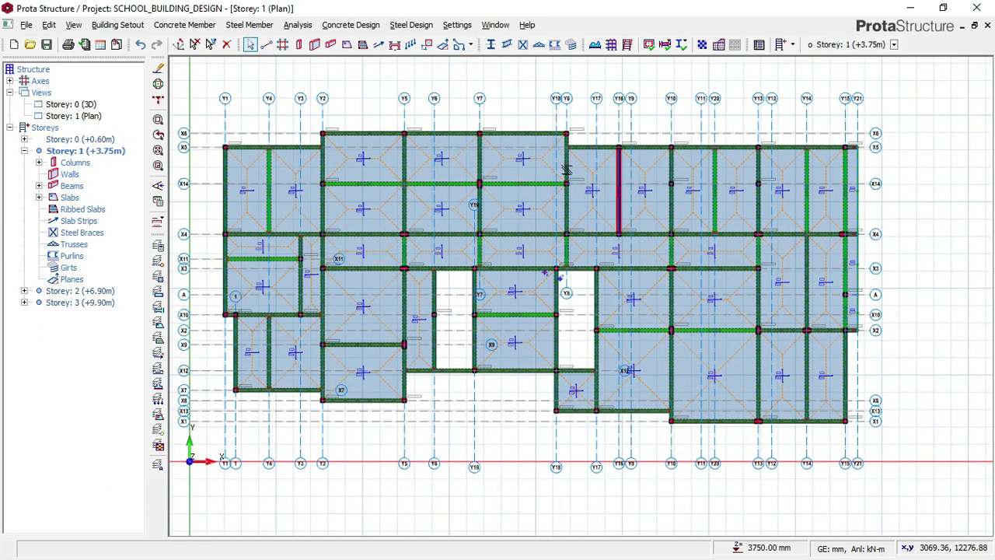
click(87, 140)
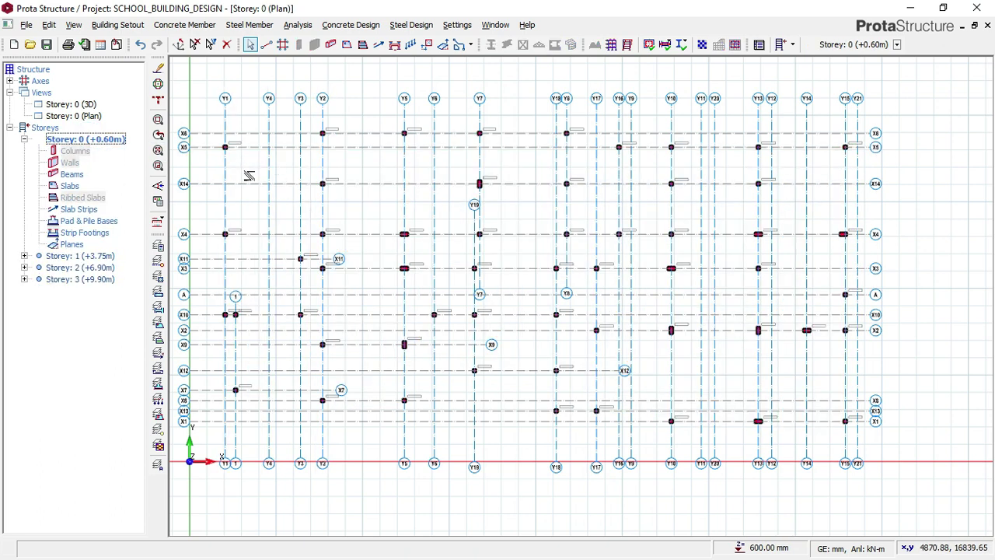
scroll(357, 163, up, 3)
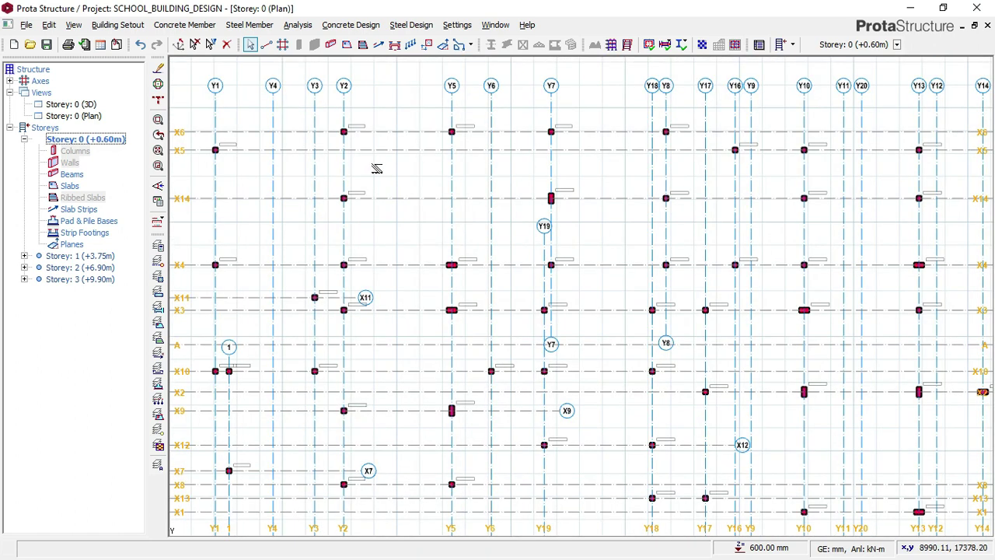
- Insert a 225 mm wide, 1400 mm deep concrete beam along axis X6 from Y2 to Y5
click(187, 26)
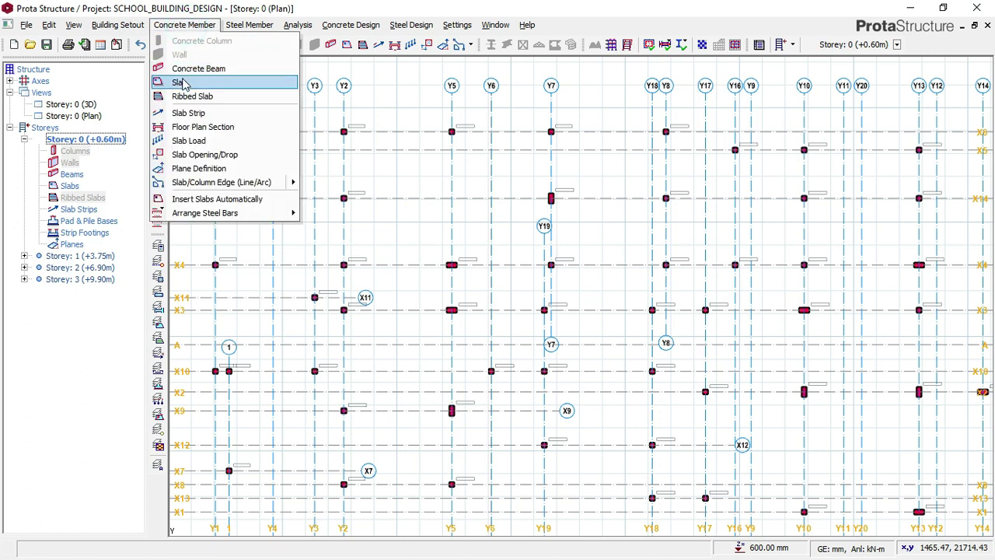
click(187, 70)
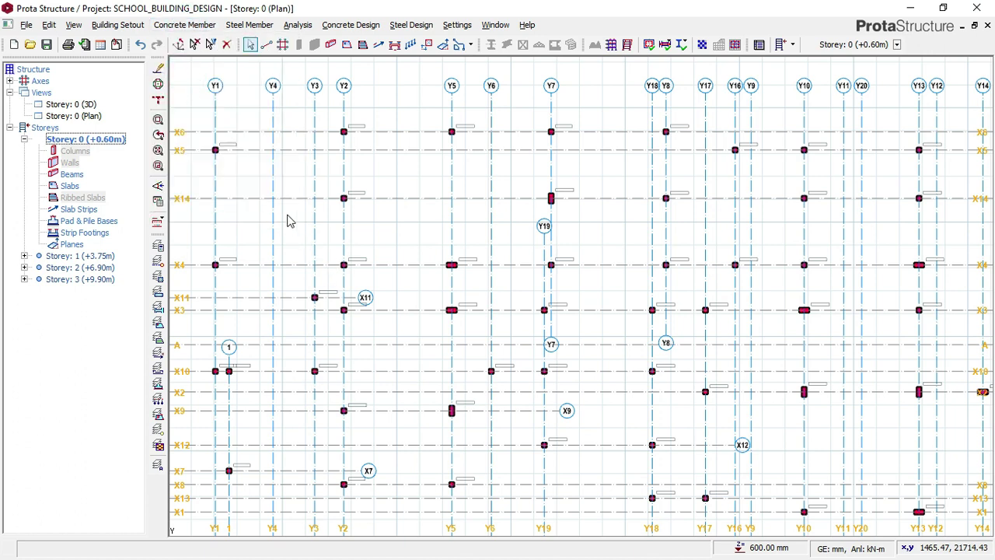
click(160, 100)
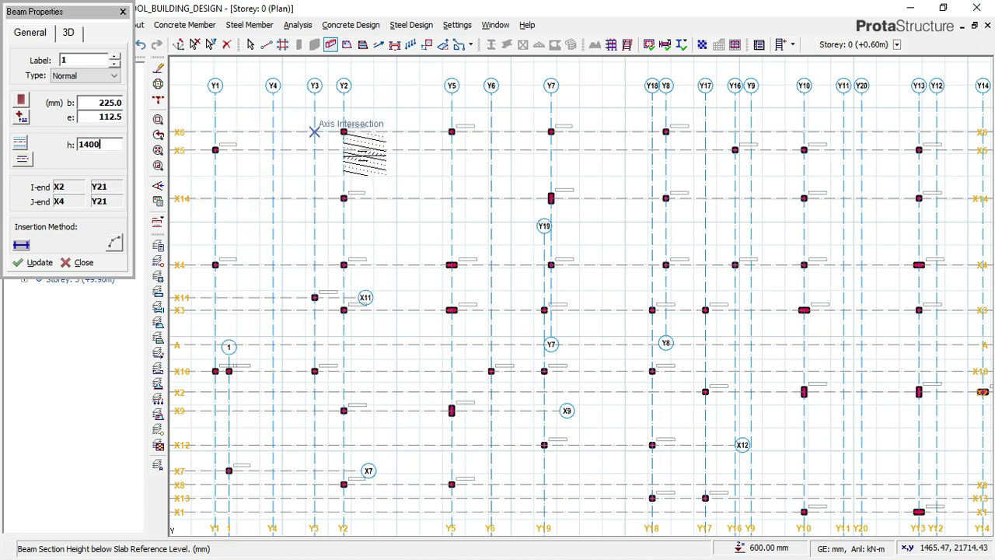
scroll(344, 131, up, 2)
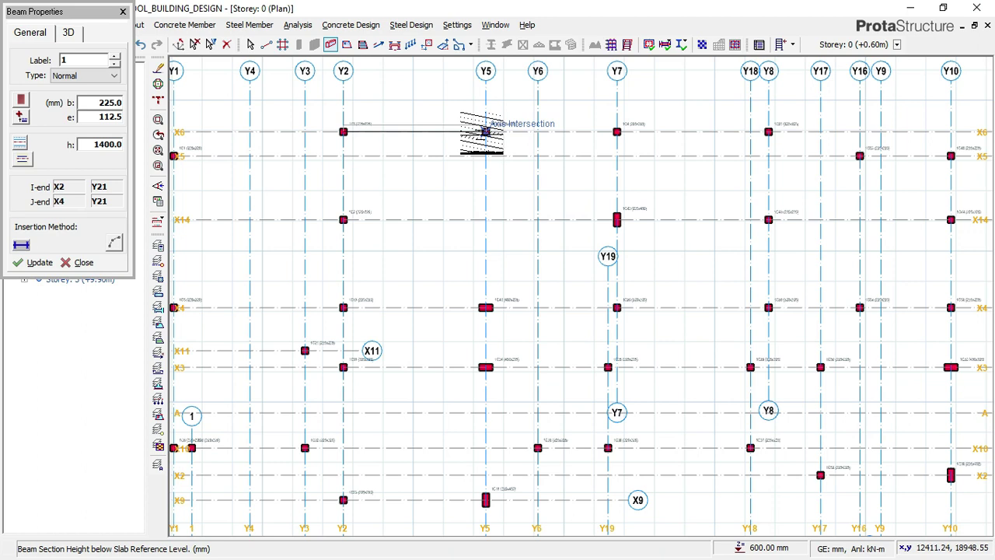
click(485, 131)
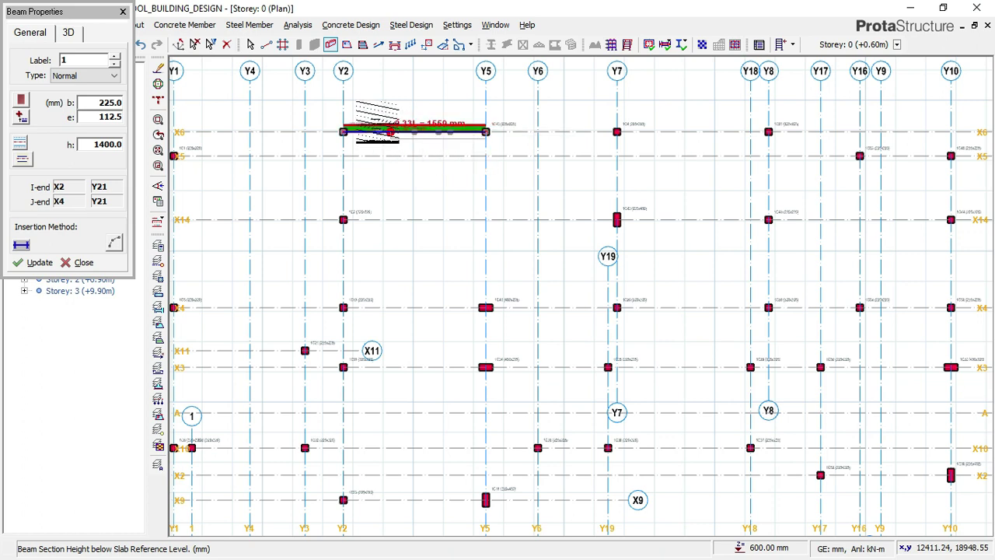
- Set the eccentricity of the beam on axis X6 between Y2 and Y5 to 0
scroll(365, 132, up, 1)
scroll(335, 132, up, 1)
scroll(338, 136, up, 1)
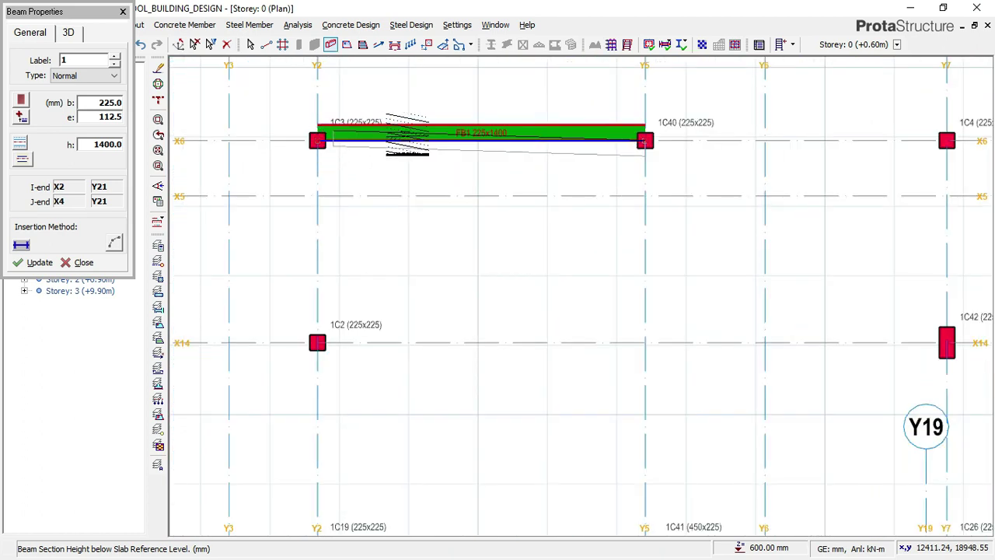
double_click(95, 115)
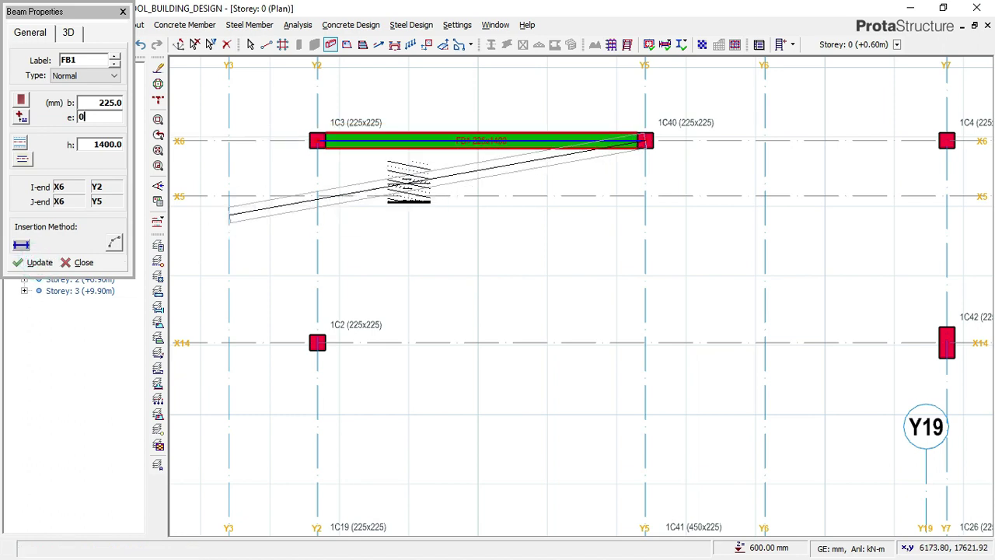
scroll(326, 134, up, 2)
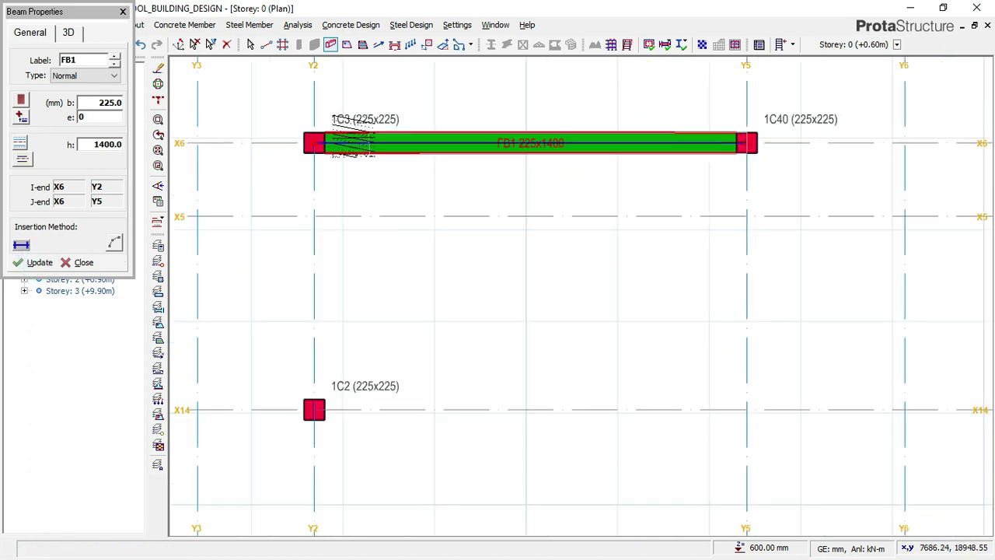
- Continue the 225 x 1400 mm beams along axis X6 from Y5 to Y7 and from Y7 to Y8
scroll(257, 139, down, 8)
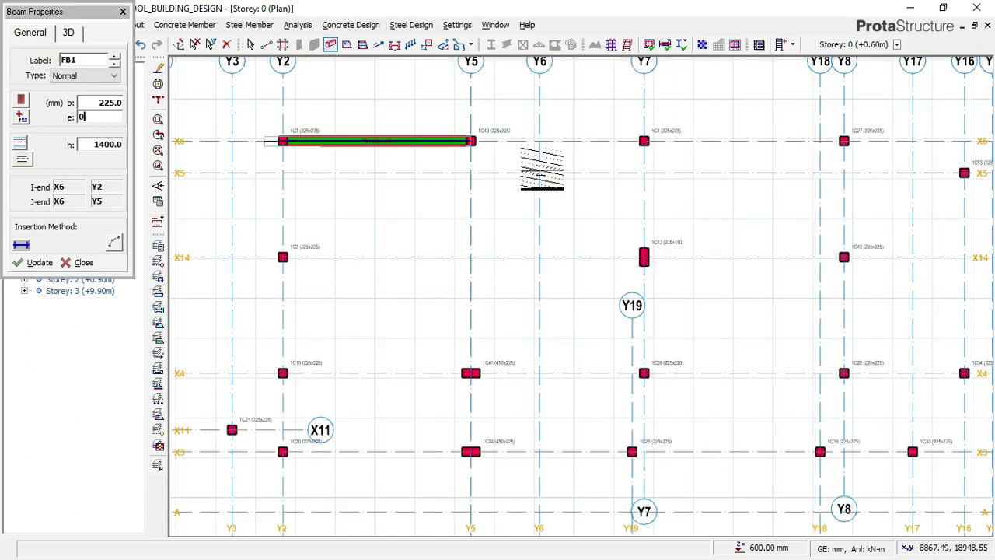
scroll(544, 146, up, 2)
scroll(532, 147, up, 2)
click(581, 130)
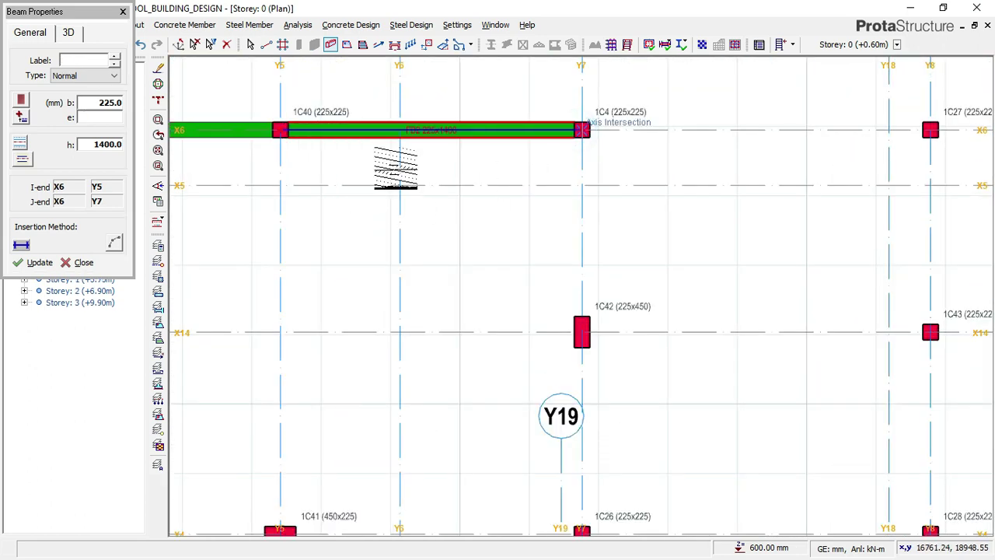
scroll(400, 155, down, 2)
click(685, 146)
scroll(587, 140, down, 1)
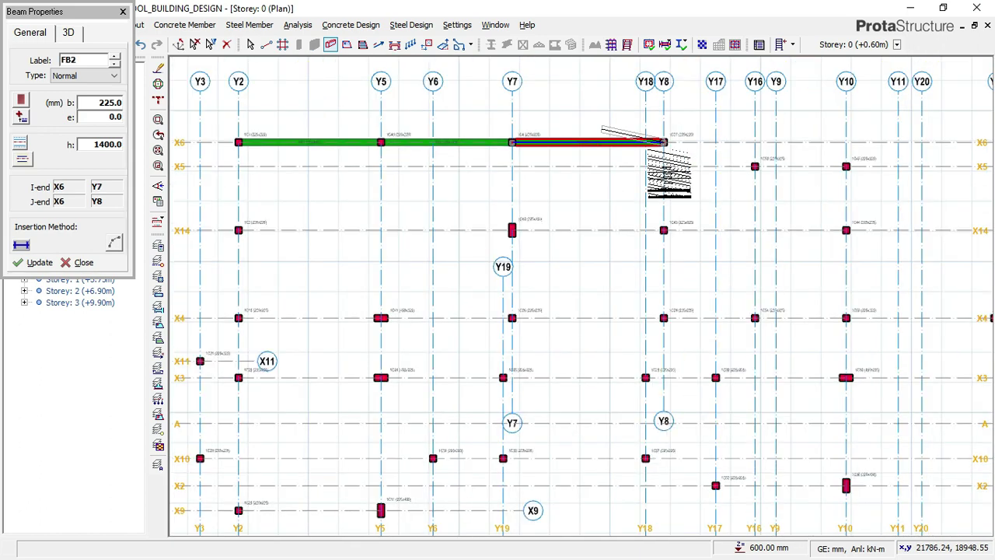
- Insert 225 x 1400 mm beams along axis Y8 from X6 to X14 and from X14 to X4, then end the run
scroll(667, 223, down, 1)
scroll(668, 224, up, 2)
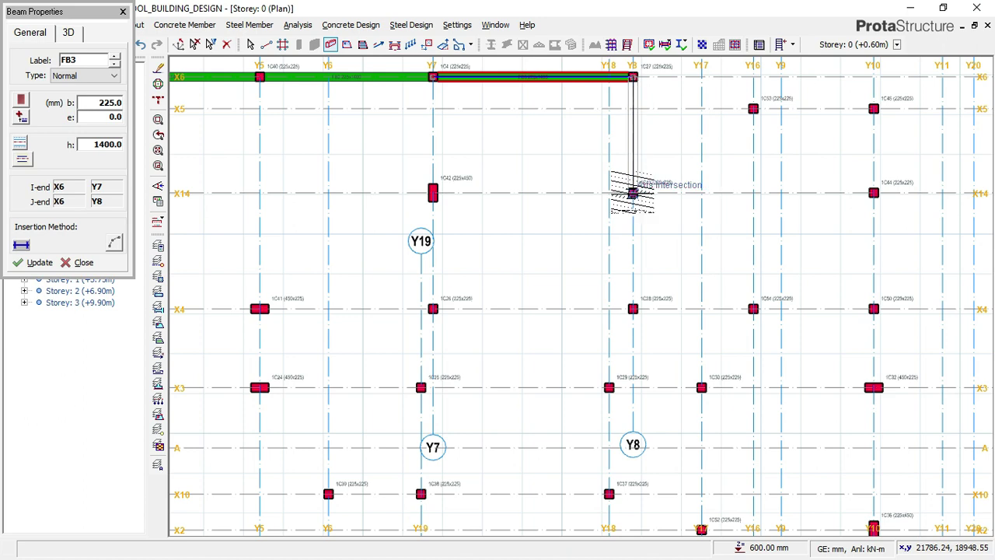
click(632, 193)
scroll(632, 192, down, 1)
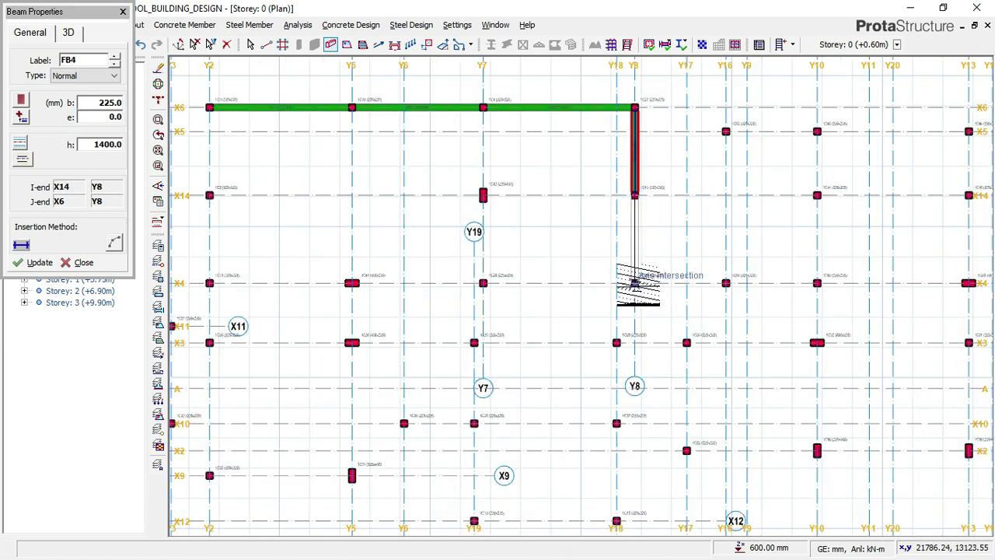
click(635, 283)
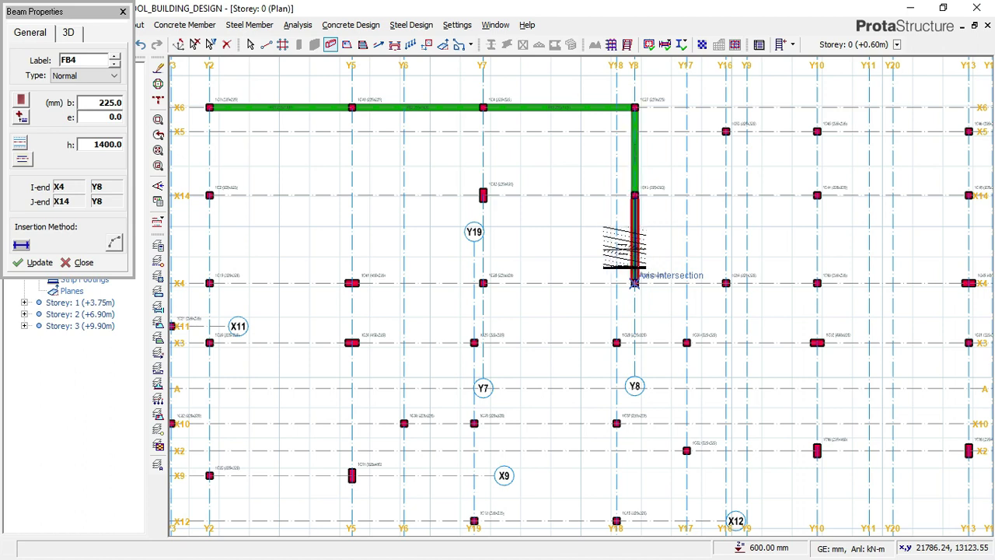
scroll(528, 222, down, 1)
right_click(720, 167)
- Insert 225 x 1400 mm beams along axis X5 from Y8 through Y16, Y10 and Y13 to Y15
scroll(703, 159, up, 2)
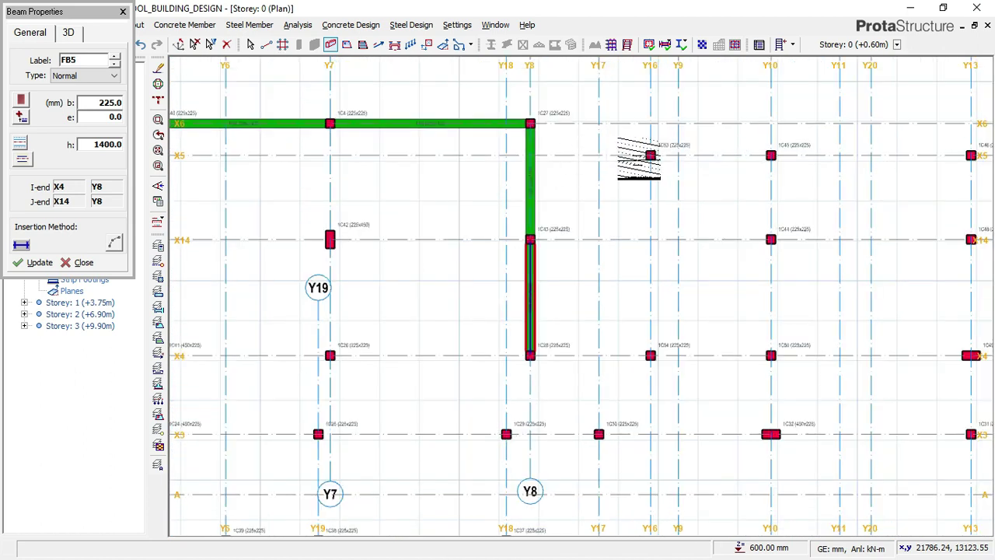
click(651, 156)
click(532, 159)
scroll(334, 187, down, 1)
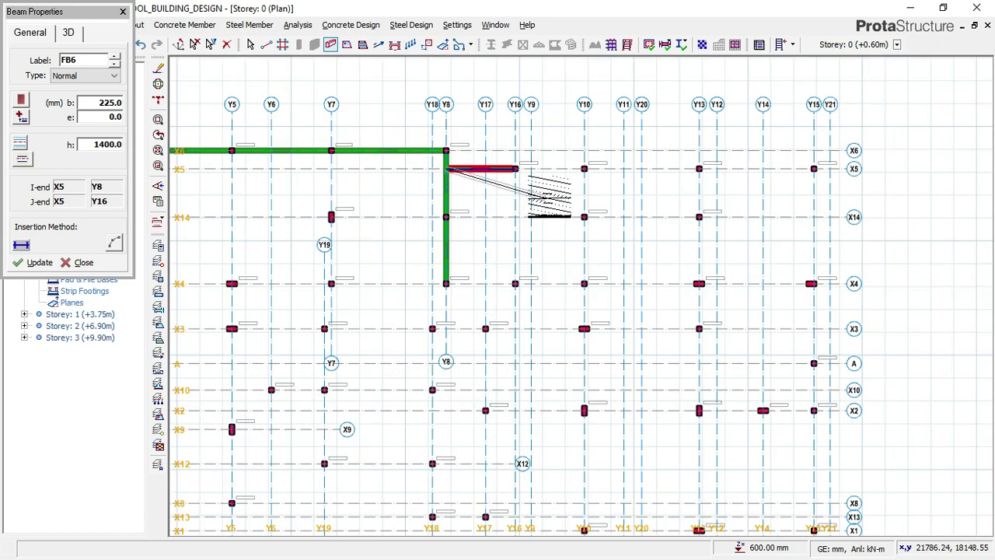
scroll(532, 174, up, 1)
click(511, 167)
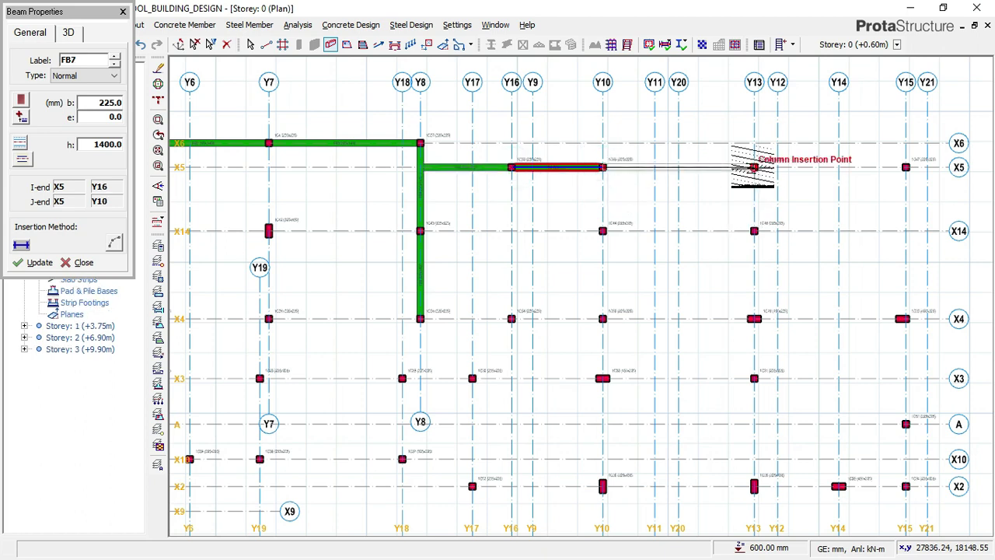
click(752, 167)
click(905, 167)
- Insert 225 x 1400 mm beams along axis Y15 from X5 to X4 and from X4 to axis A
scroll(588, 145, down, 2)
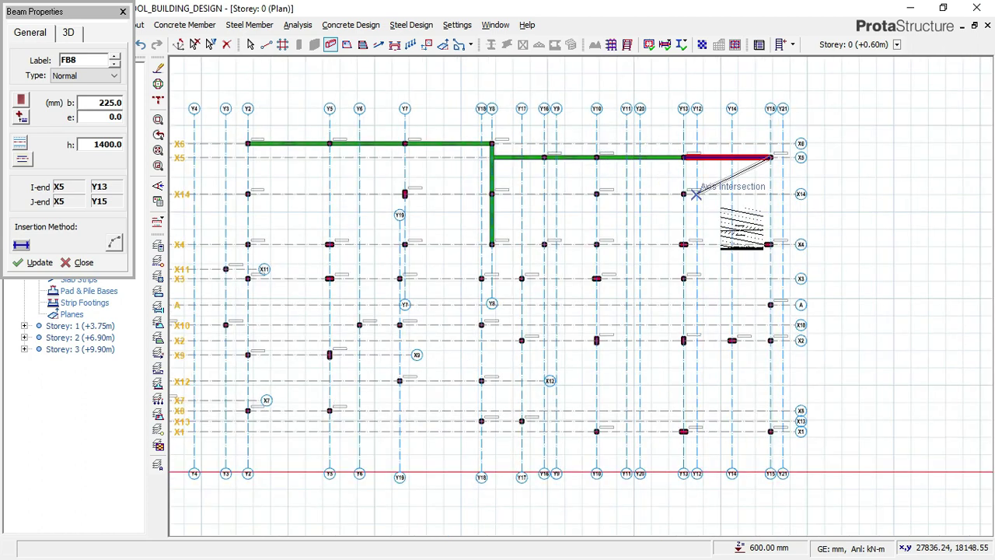
scroll(769, 244, up, 1)
scroll(789, 243, up, 1)
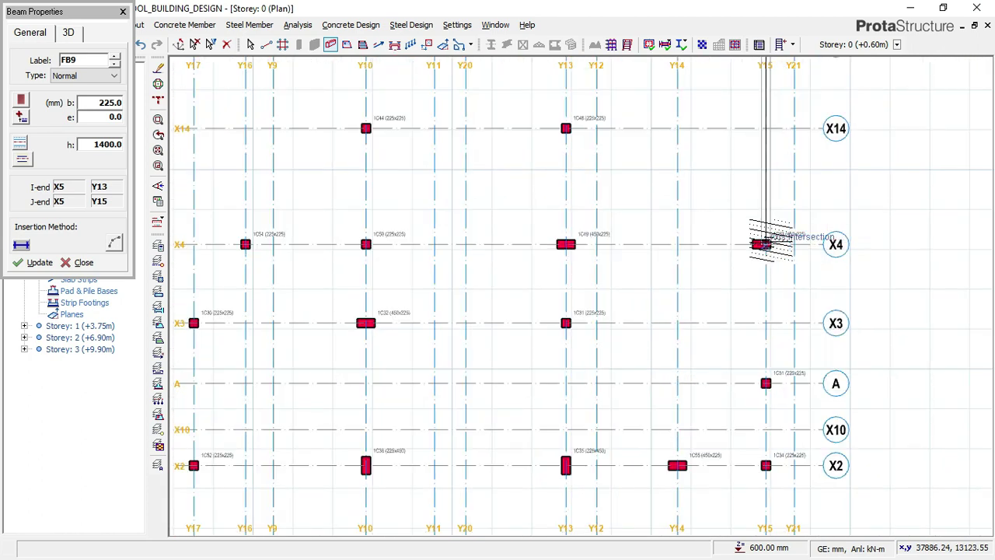
click(765, 244)
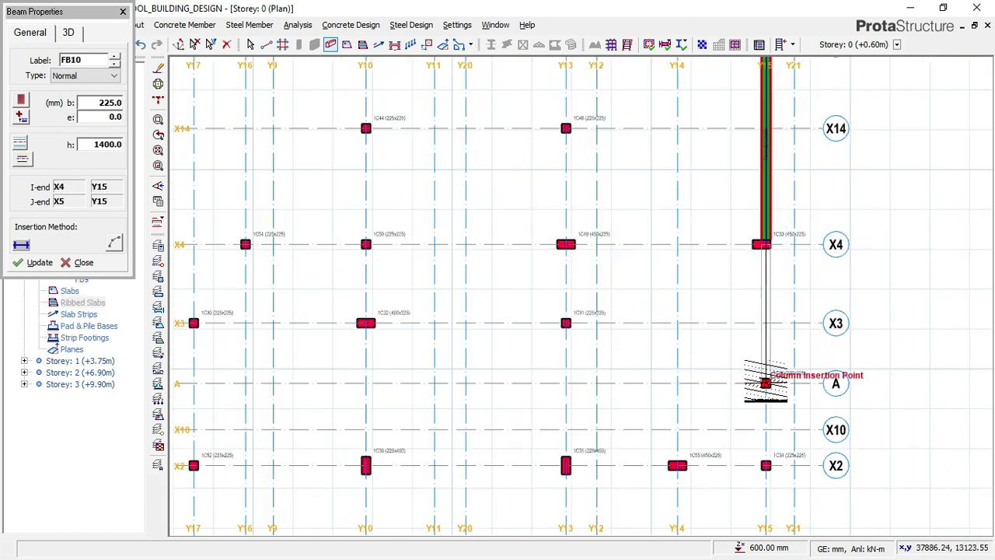
scroll(706, 159, down, 3)
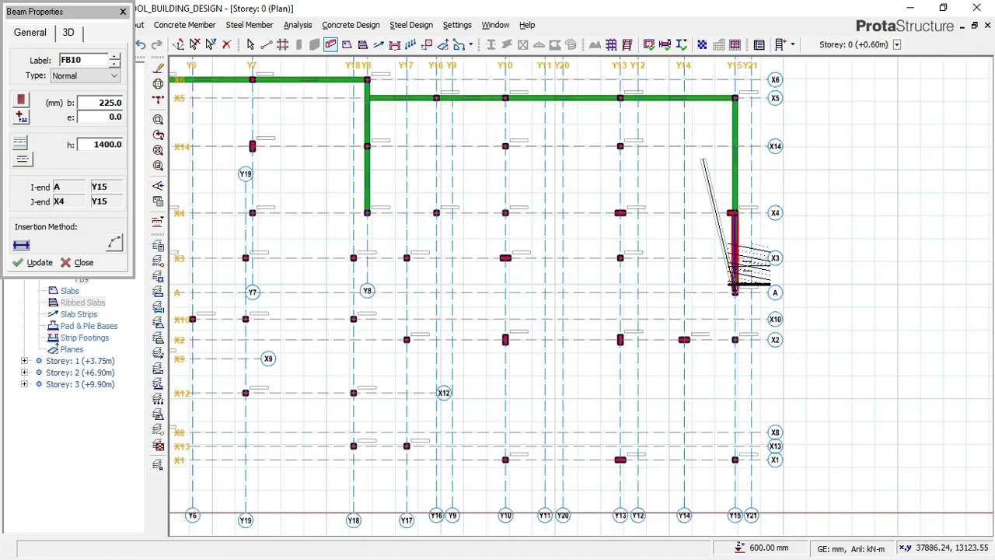
- Continue the 225 x 1400 mm beams along axis Y15 from axis A to X2 and from X2 to X1
scroll(734, 292, up, 1)
scroll(728, 300, up, 2)
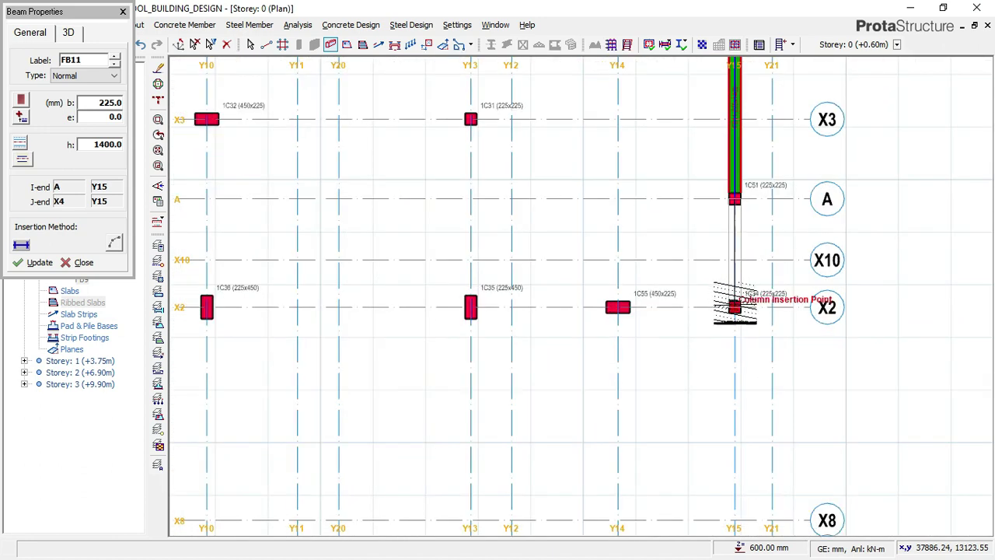
click(728, 298)
click(734, 307)
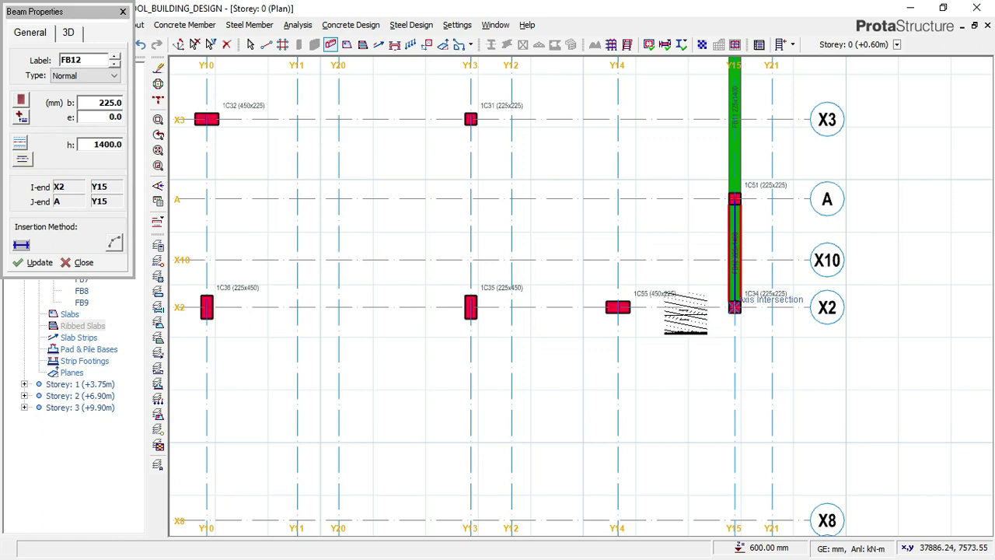
scroll(679, 308, up, 2)
scroll(658, 259, down, 3)
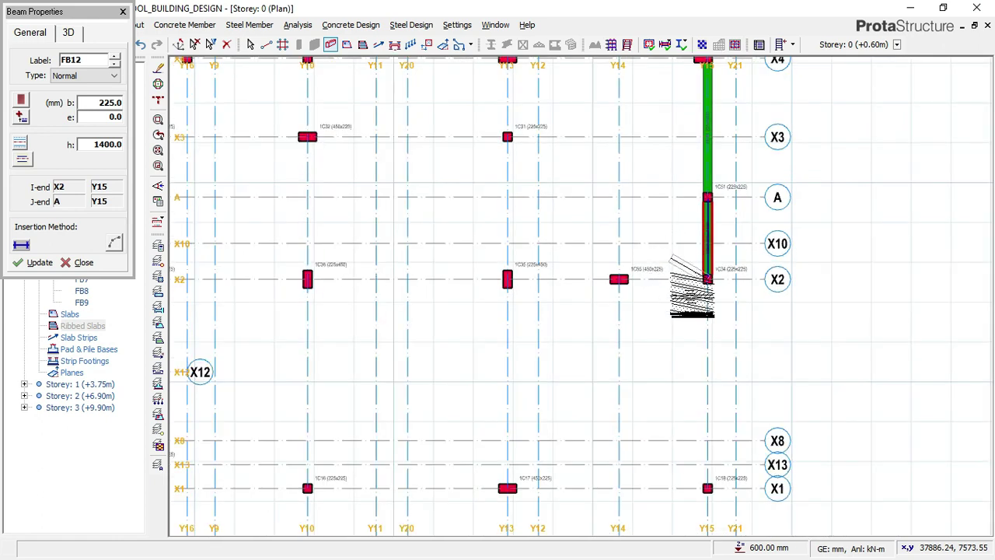
scroll(704, 419, down, 1)
scroll(705, 448, up, 2)
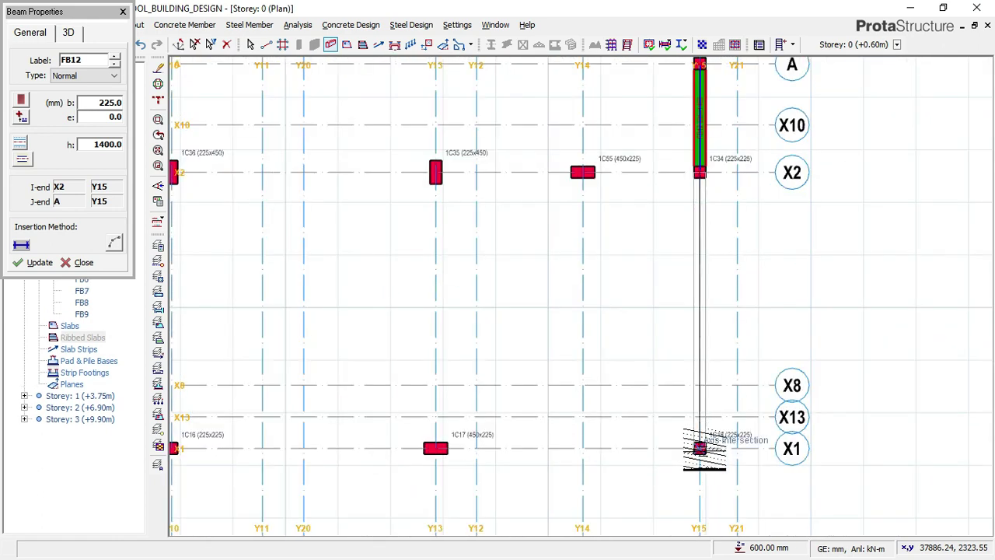
click(730, 365)
- Insert 225 x 1400 mm beams along axis X1 from Y15 to Y13 and from Y13 to Y10
scroll(707, 404, down, 1)
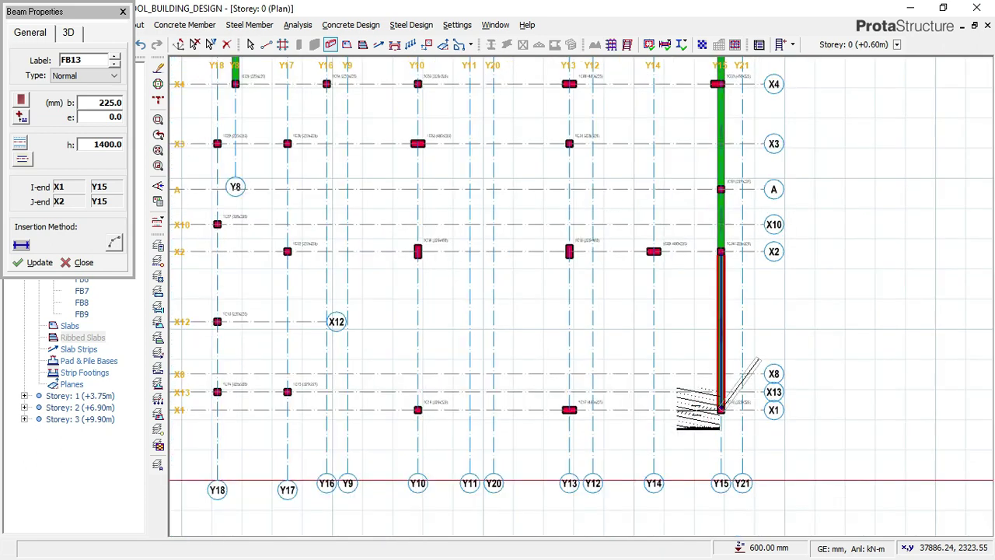
scroll(579, 408, up, 1)
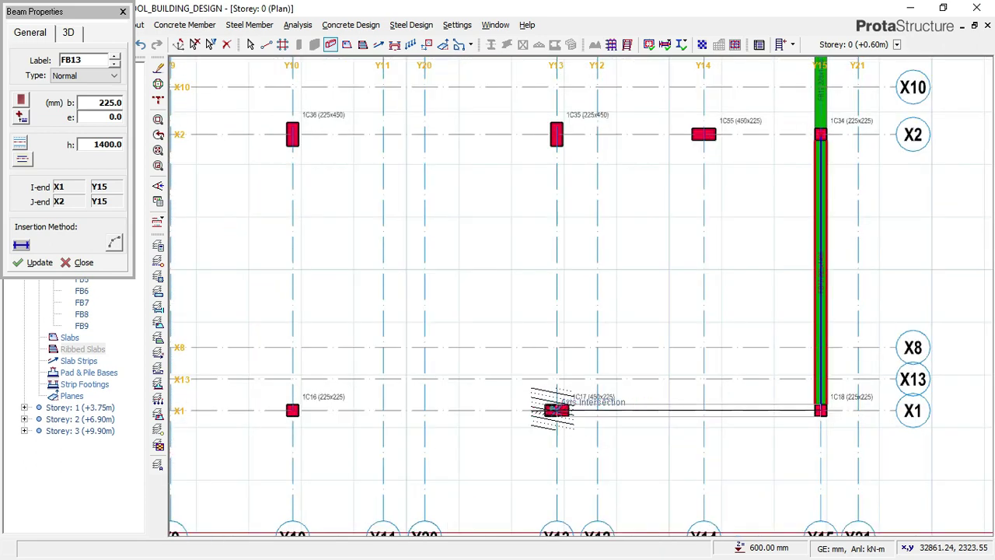
click(594, 412)
scroll(595, 412, down, 1)
scroll(363, 410, up, 1)
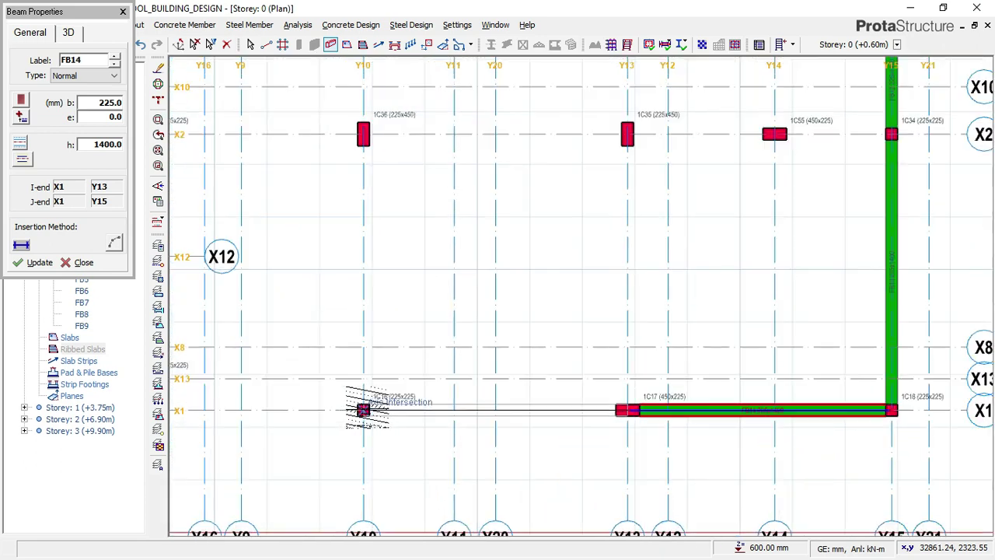
click(447, 408)
- Insert 225 x 1400 mm beams along axis Y10 from X1 to X2 and from X2 to X3
scroll(448, 409, down, 1)
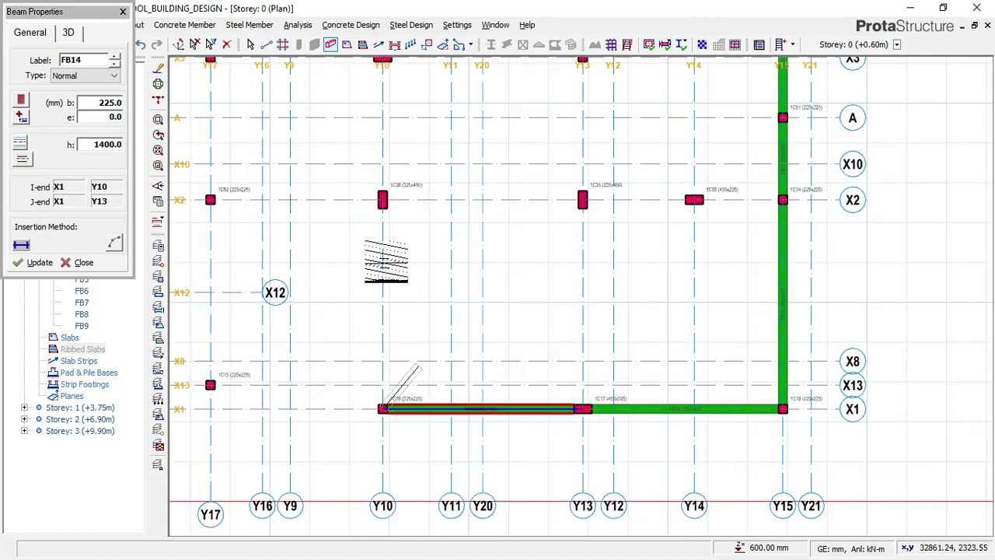
scroll(384, 204, up, 1)
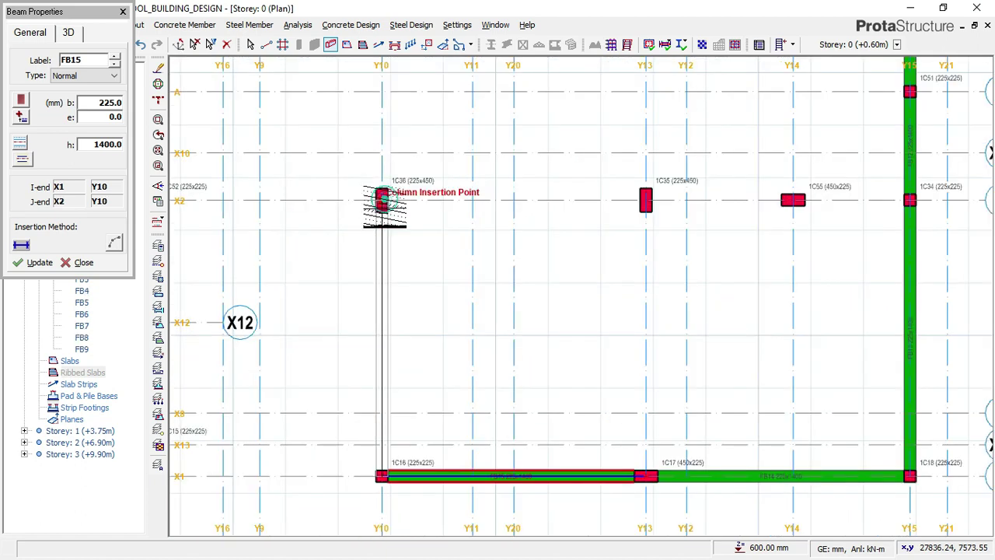
click(385, 298)
scroll(420, 260, down, 1)
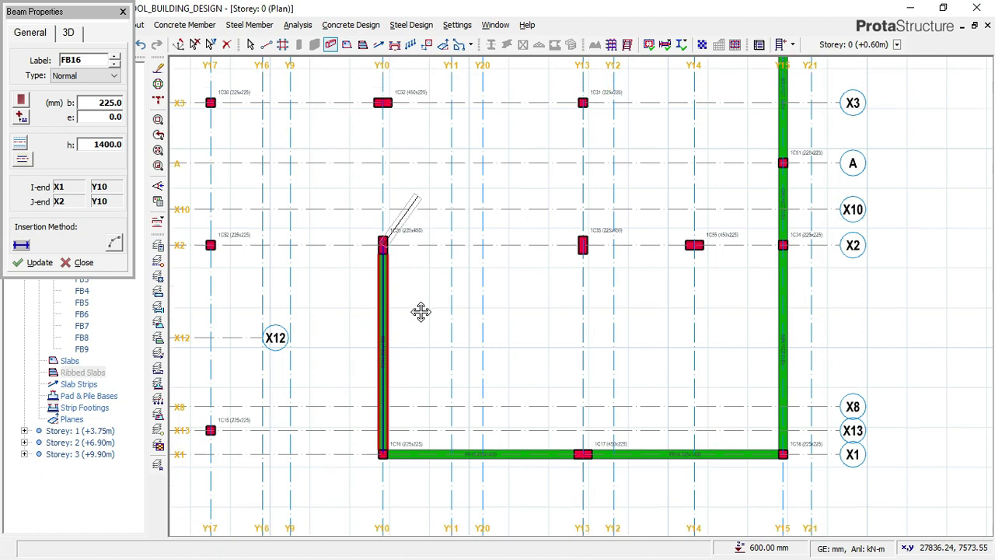
scroll(419, 270, up, 1)
scroll(387, 200, up, 1)
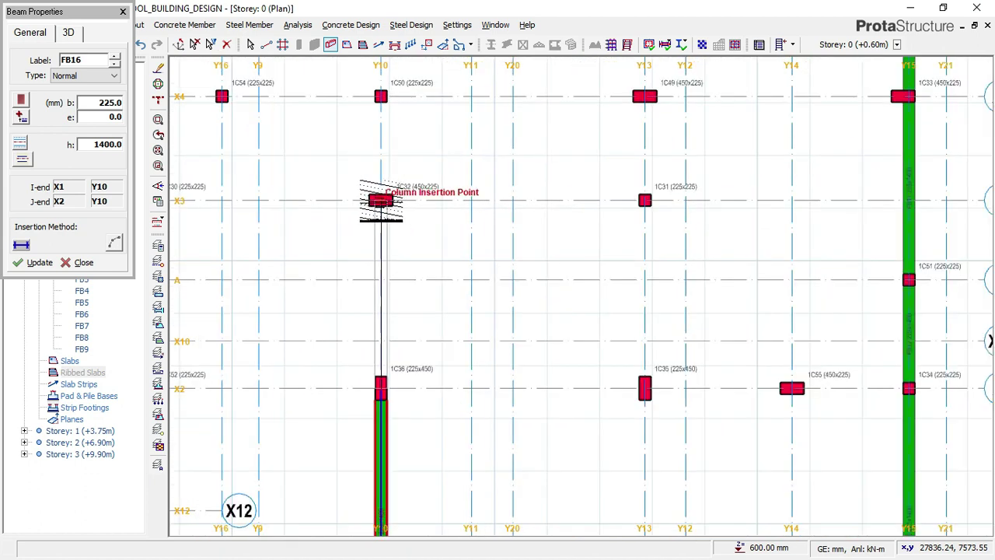
click(380, 201)
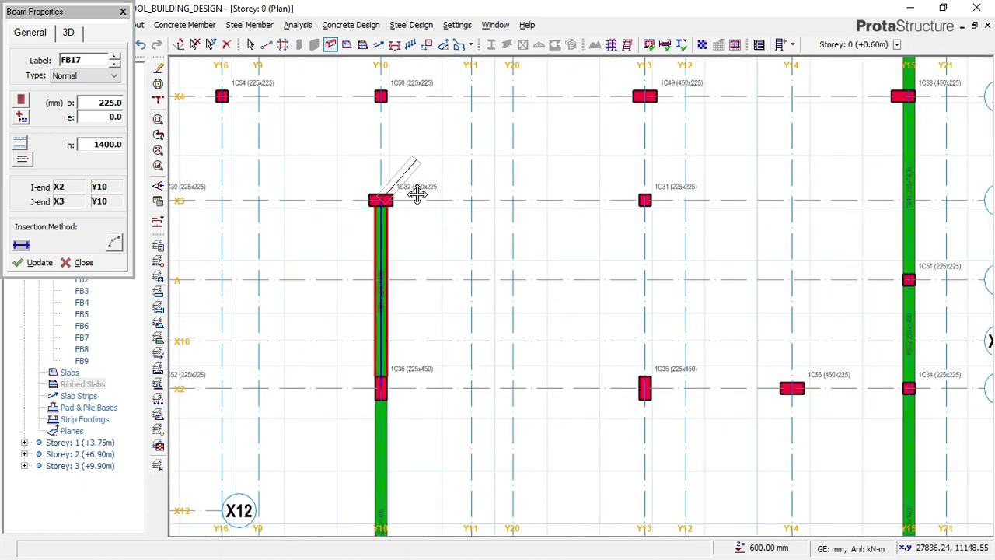
- Continue the 225 x 1400 mm beams along axis Y10 from X3 through X4 and X14 to X5
scroll(405, 226, up, 2)
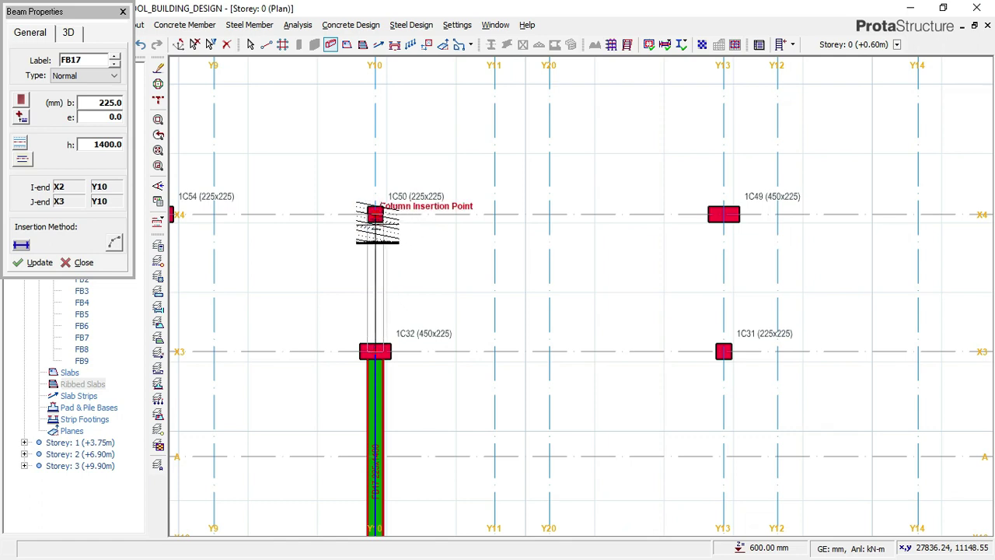
click(376, 214)
scroll(418, 243, down, 2)
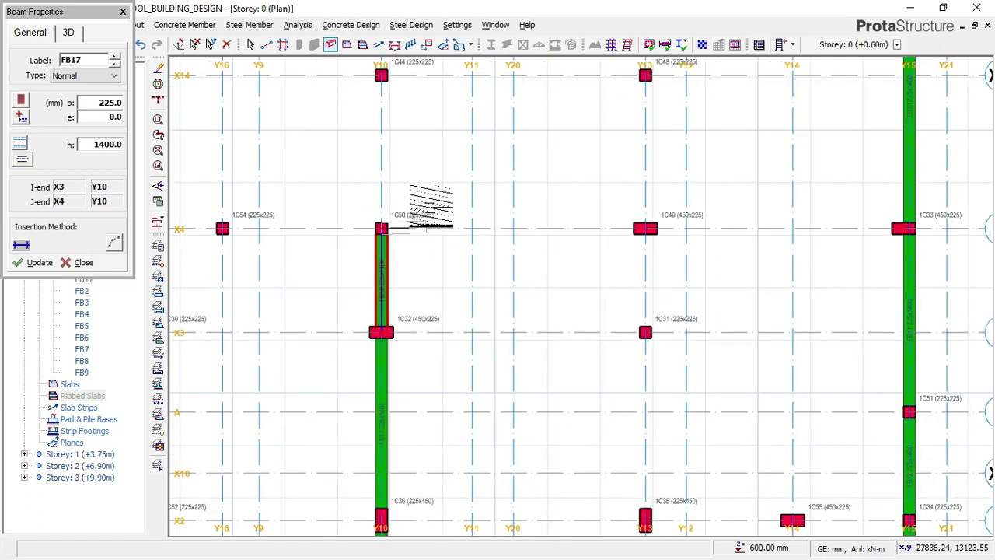
scroll(421, 247, up, 1)
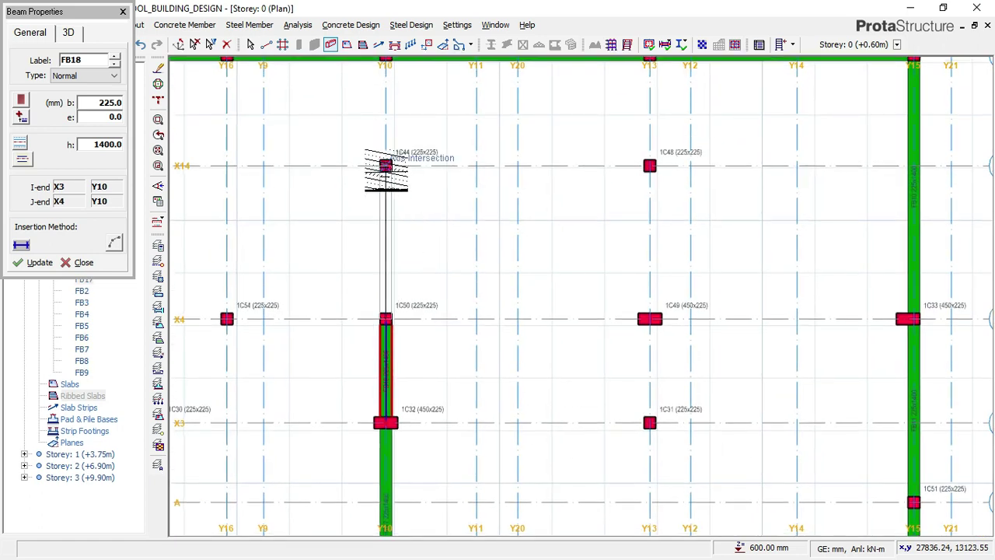
click(385, 166)
scroll(458, 233, down, 1)
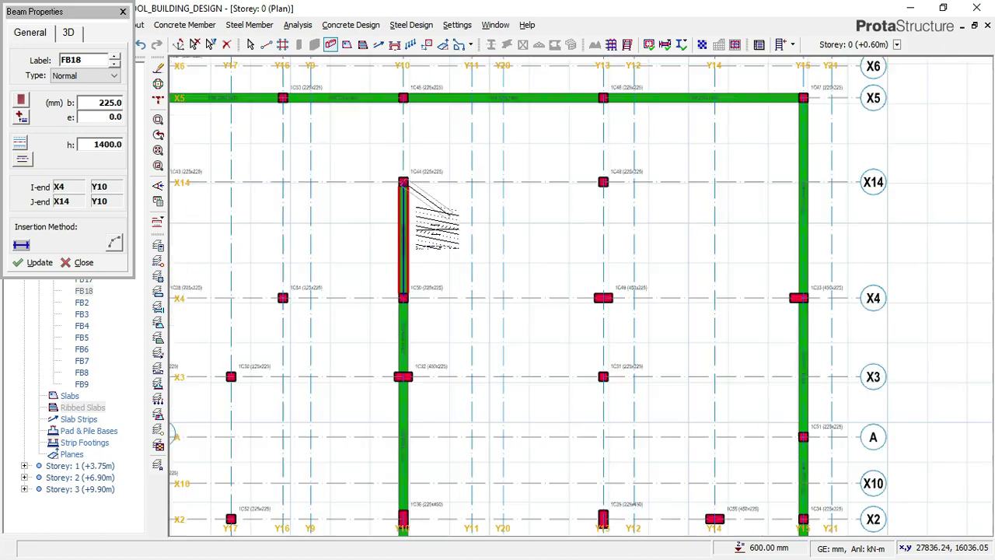
scroll(399, 160, up, 2)
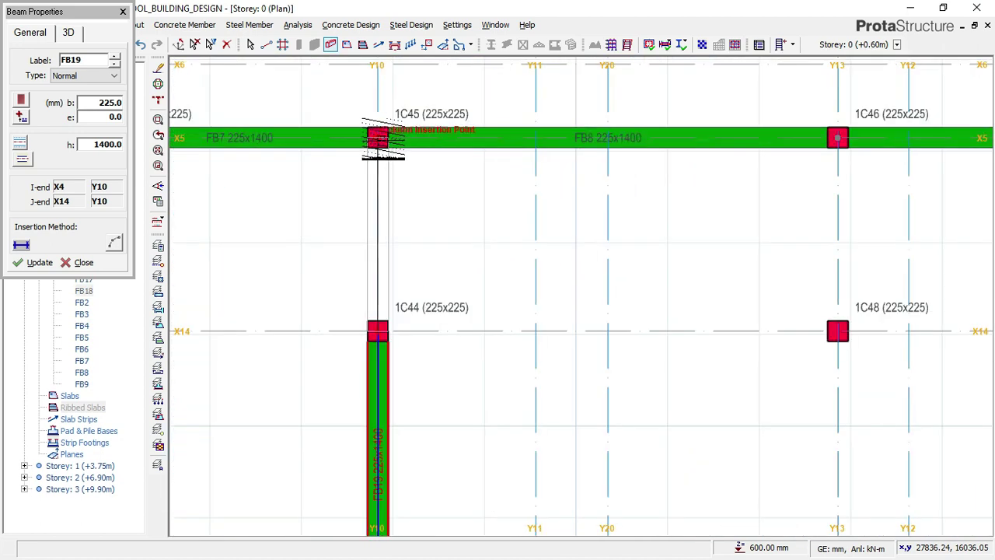
click(380, 177)
- Insert 225 x 1400 mm beams along axis Y13 from X5 to X14 and from X14 to X4
scroll(380, 177, down, 2)
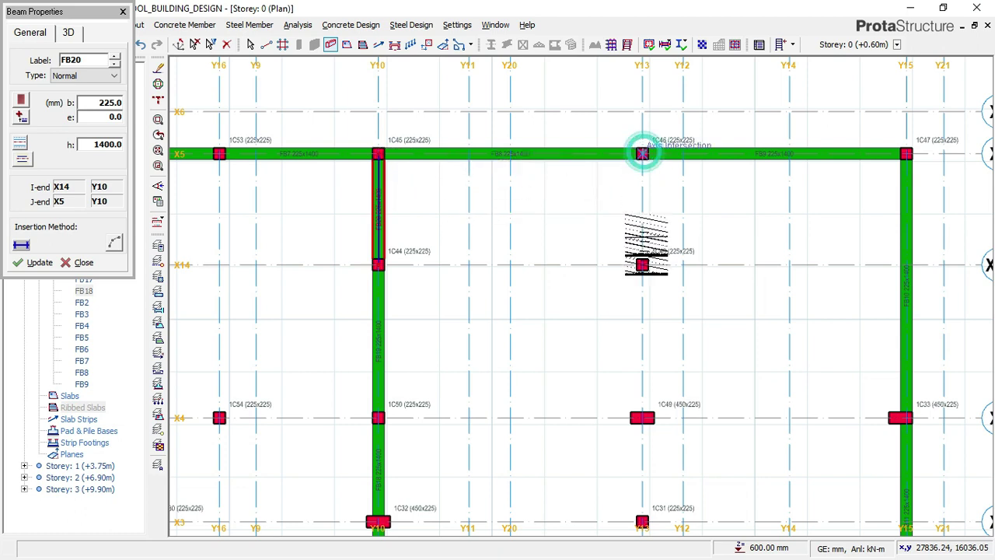
click(577, 162)
scroll(577, 162, down, 2)
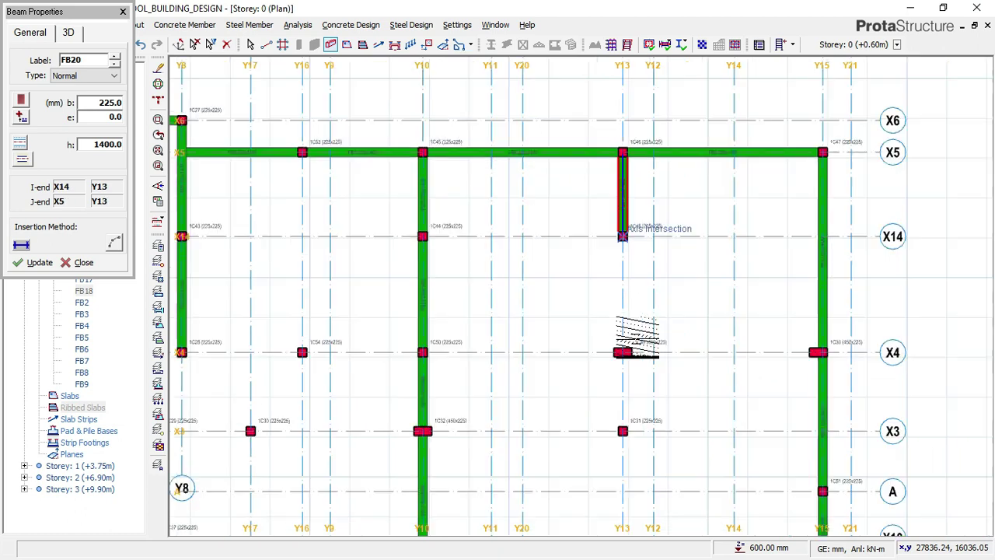
click(622, 353)
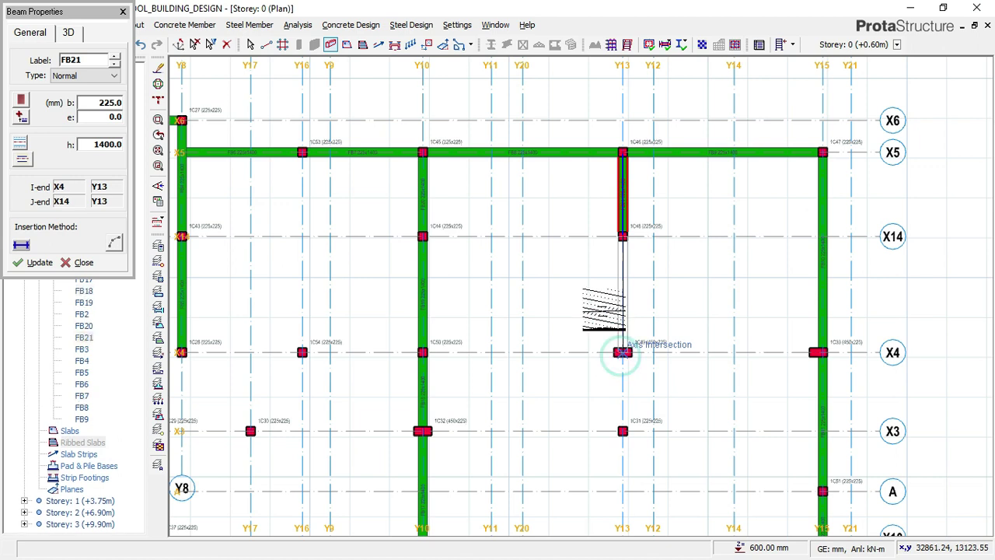
- Continue the 225 x 1400 mm beams along axis Y13 from X4 to X3 and from X3 to X2
scroll(620, 295, down, 2)
scroll(621, 334, up, 3)
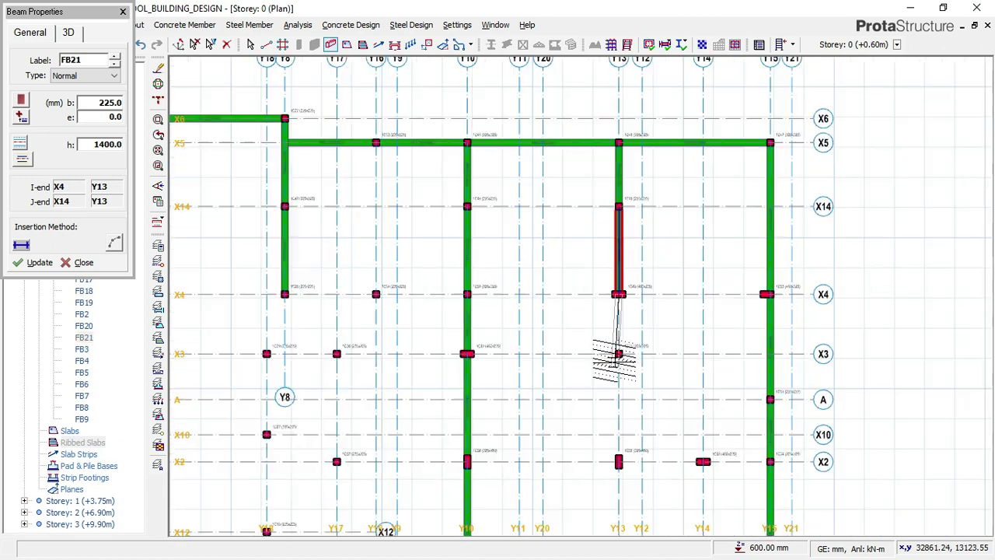
click(595, 240)
scroll(595, 240, down, 2)
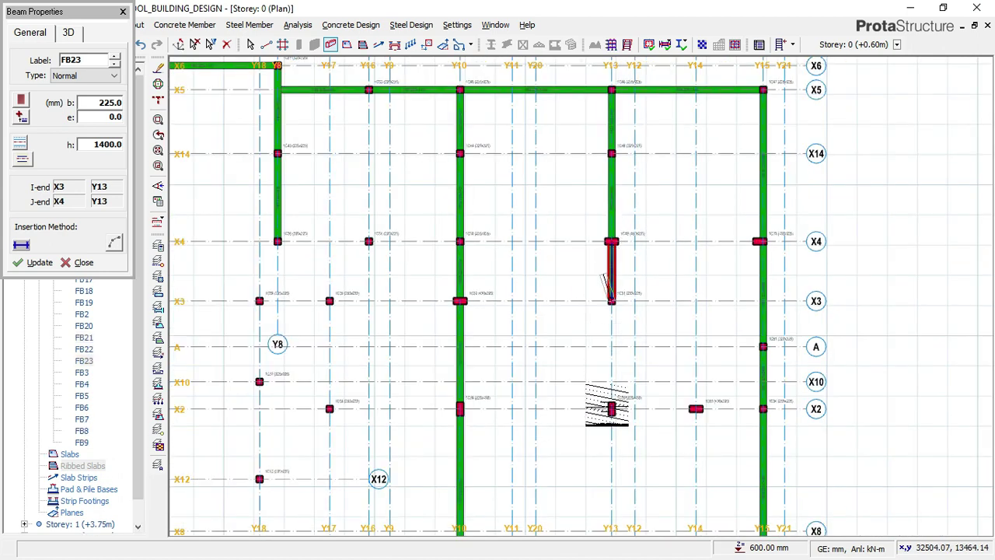
scroll(610, 405, up, 2)
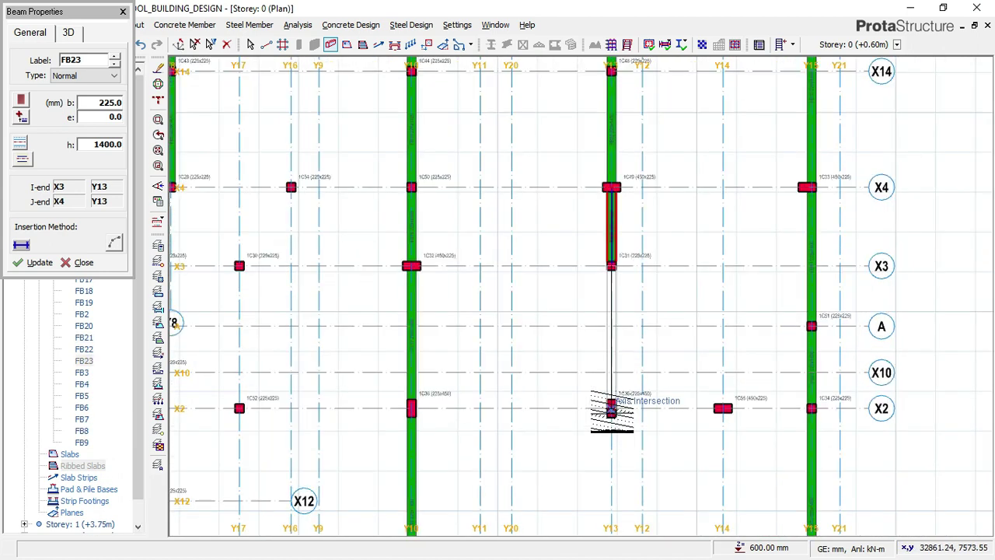
click(611, 406)
- Complete the 225 x 1400 mm beam run along axis Y13 with a beam from X2 to X1
scroll(611, 405, down, 3)
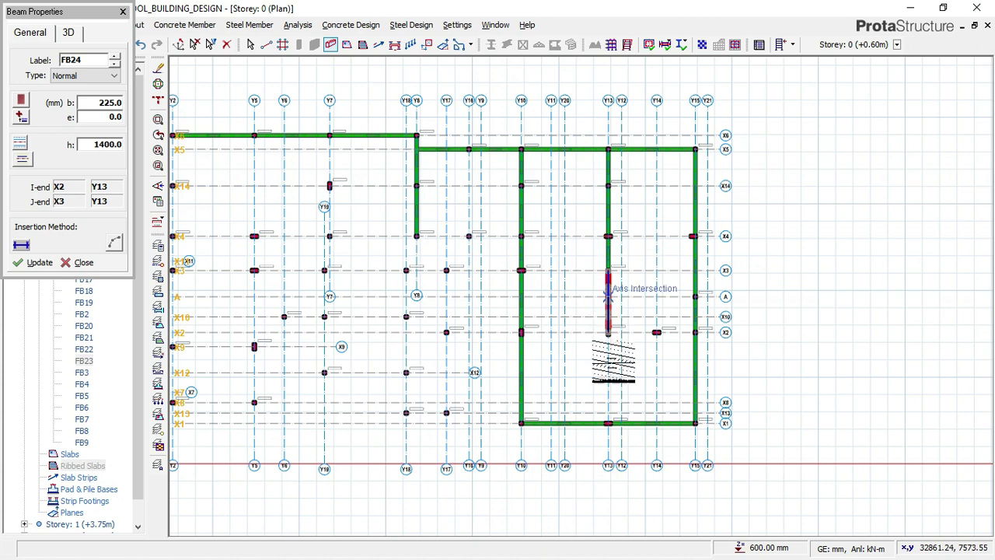
scroll(608, 404, up, 2)
scroll(610, 440, up, 1)
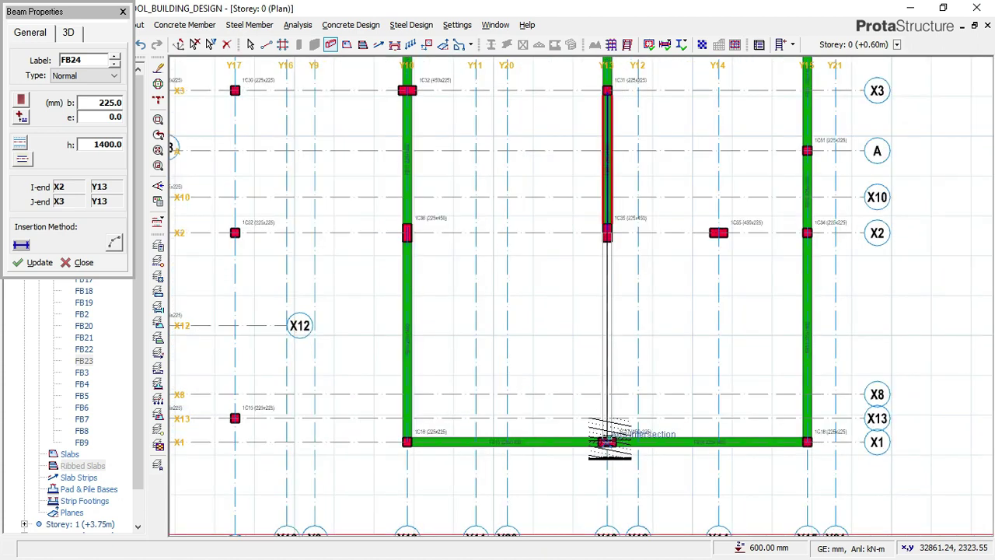
click(787, 260)
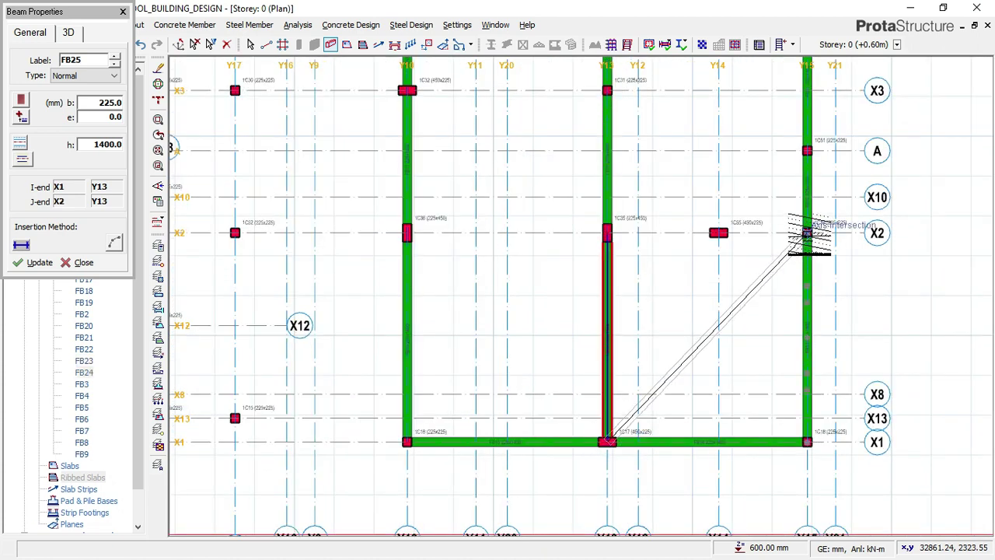
- Insert 225 x 1400 mm beams along axis X2 from Y15 through Y14 and Y13 to Y10
click(714, 233)
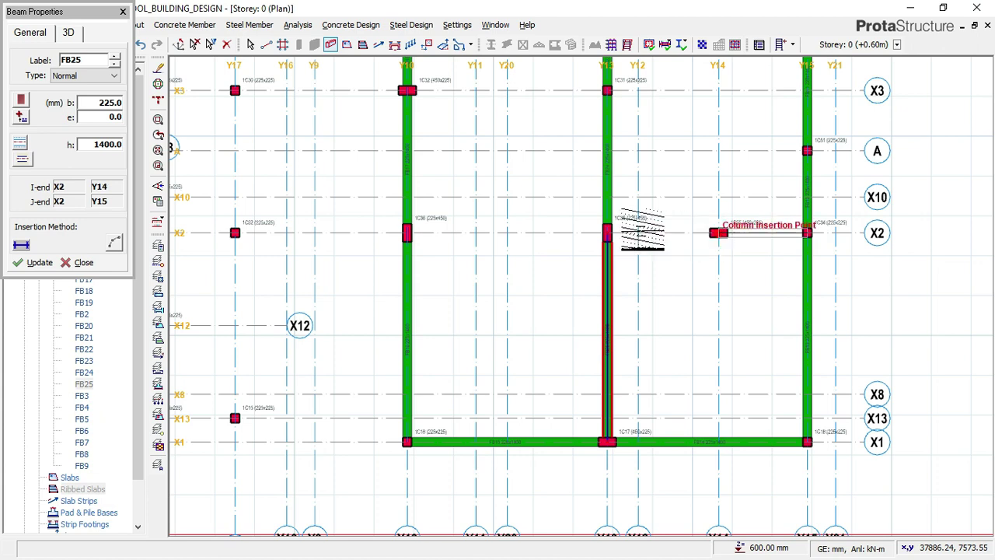
click(607, 234)
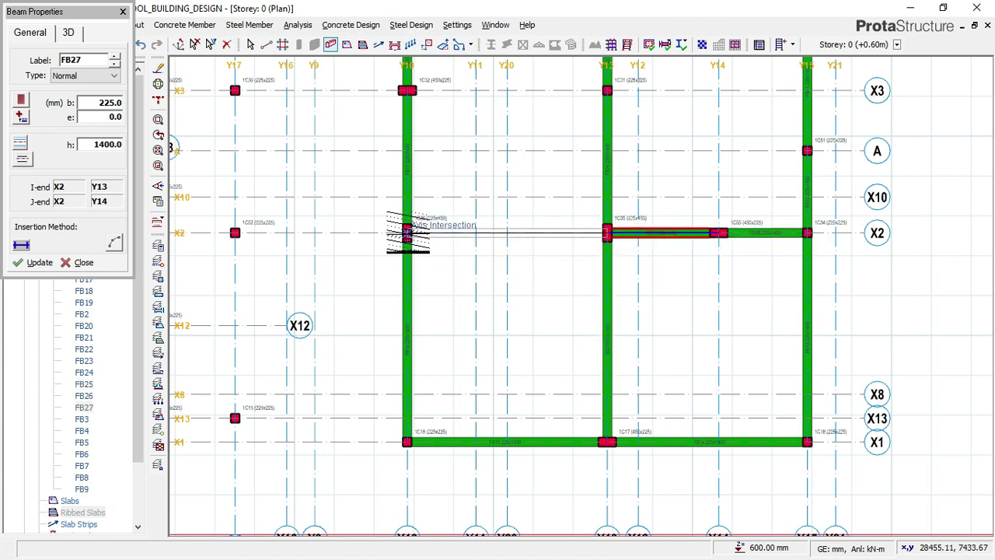
click(407, 231)
- Insert 225 x 1400 mm beams along axis X4 from Y15 to Y13 and from Y13 to Y10
scroll(586, 347, down, 3)
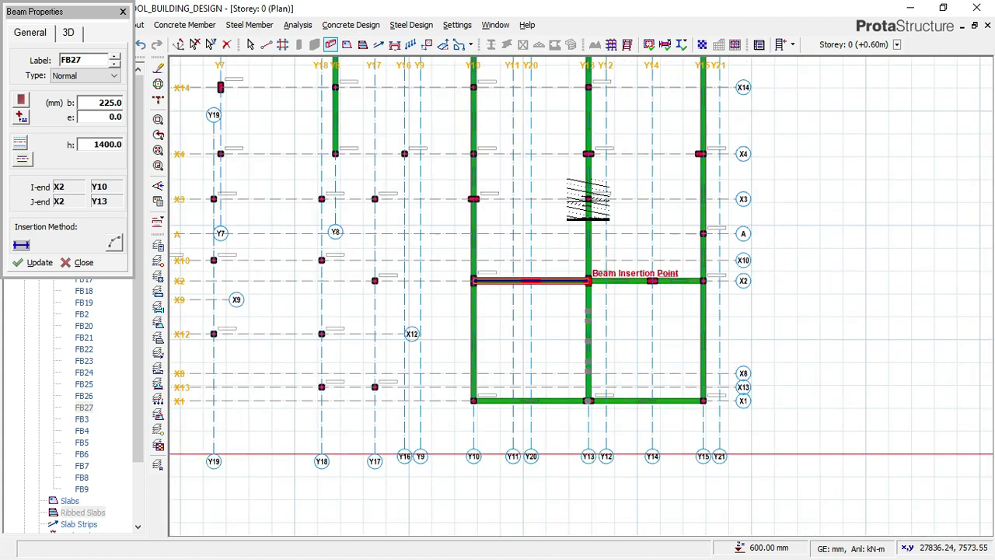
middle_drag(588, 201, 586, 248)
scroll(604, 196, up, 1)
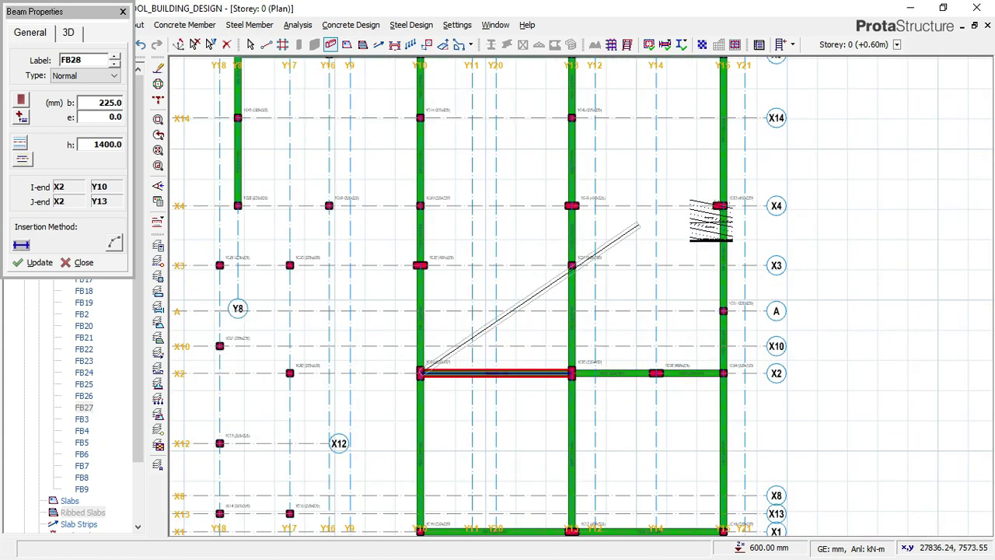
click(720, 205)
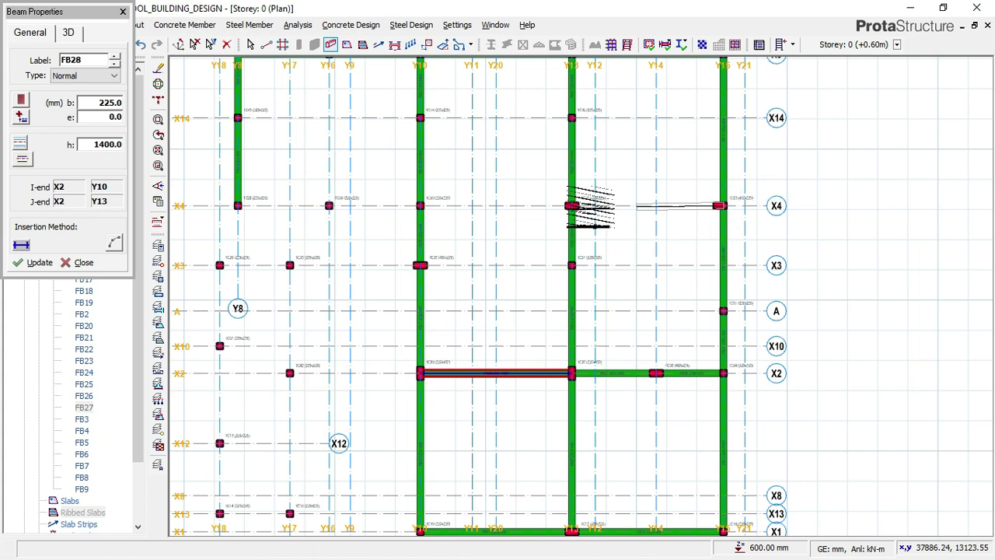
click(572, 205)
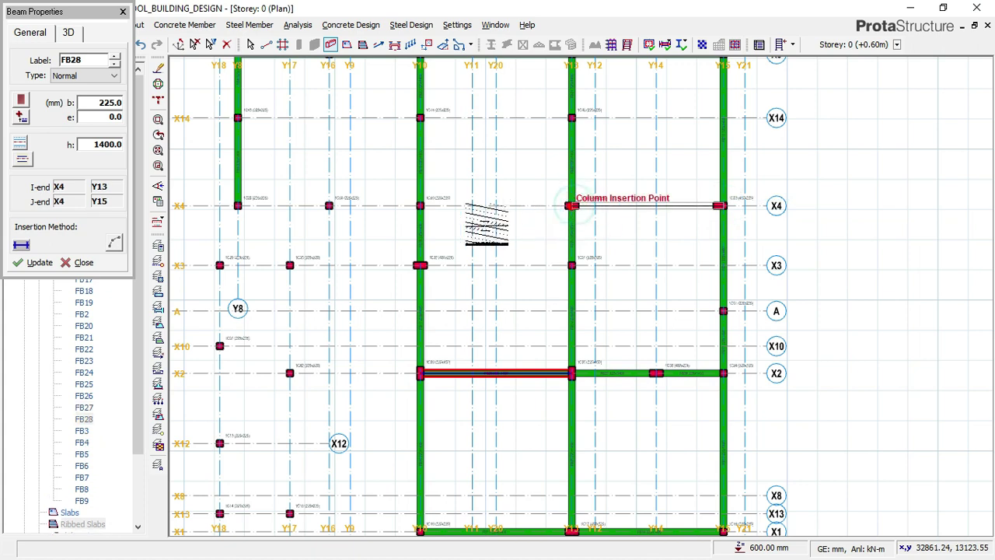
scroll(412, 204, up, 1)
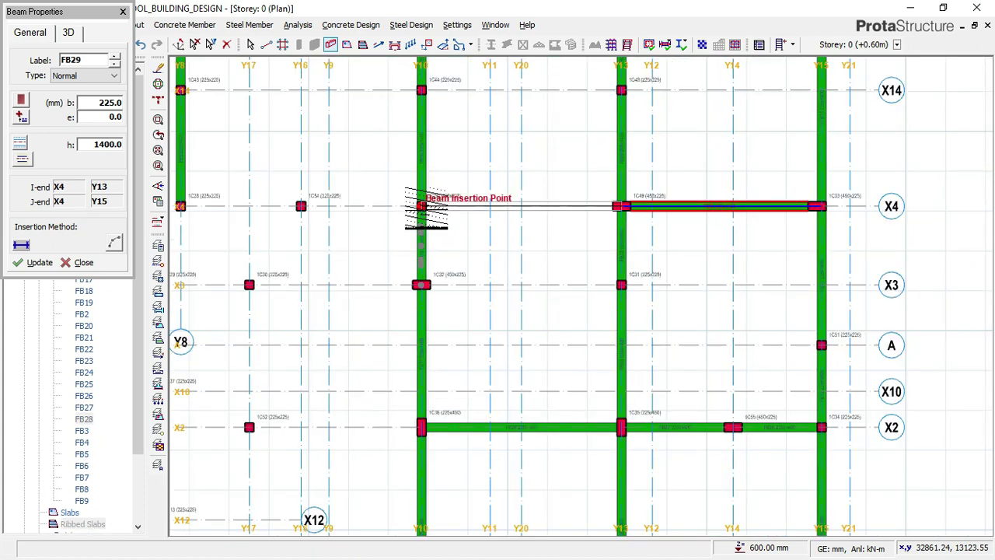
click(481, 250)
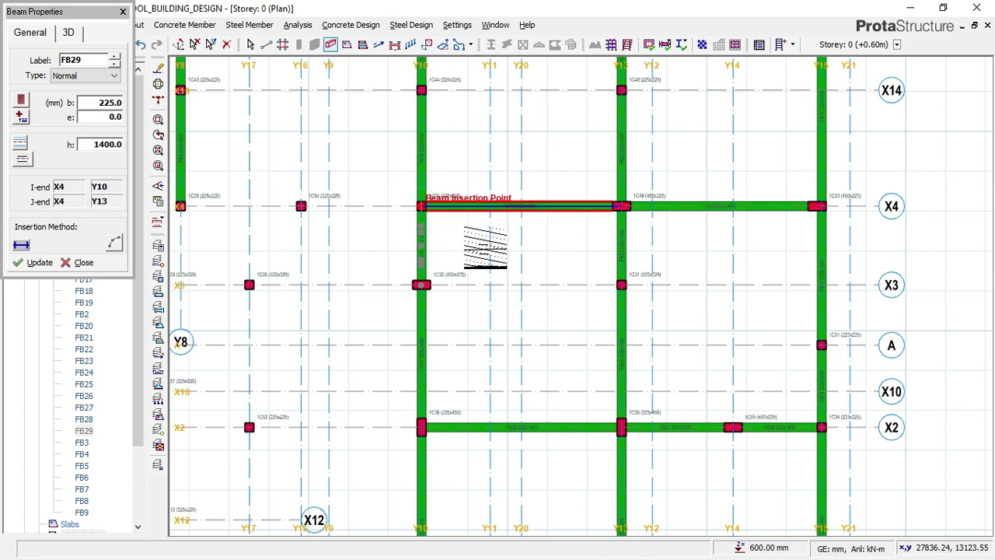
scroll(622, 319, down, 1)
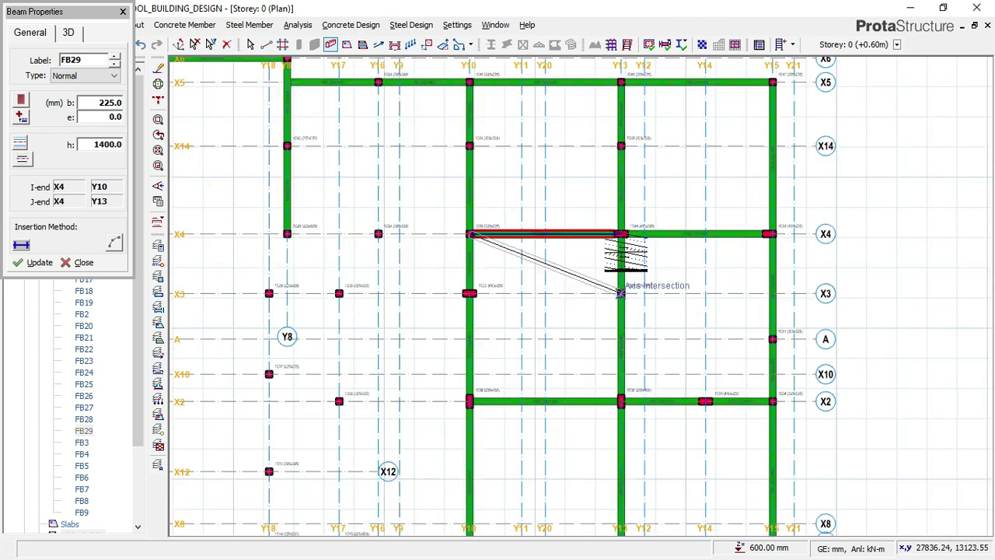
- Insert a 225 x 1400 mm beam along axis X14 from Y10 to Y13 and end the beam chain
scroll(466, 149, up, 2)
click(455, 150)
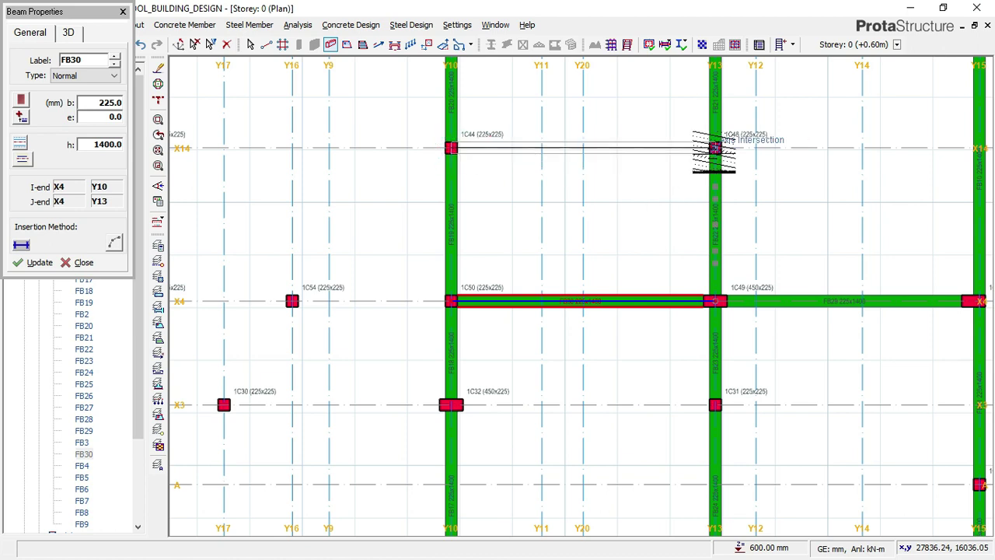
click(713, 152)
scroll(653, 188, down, 3)
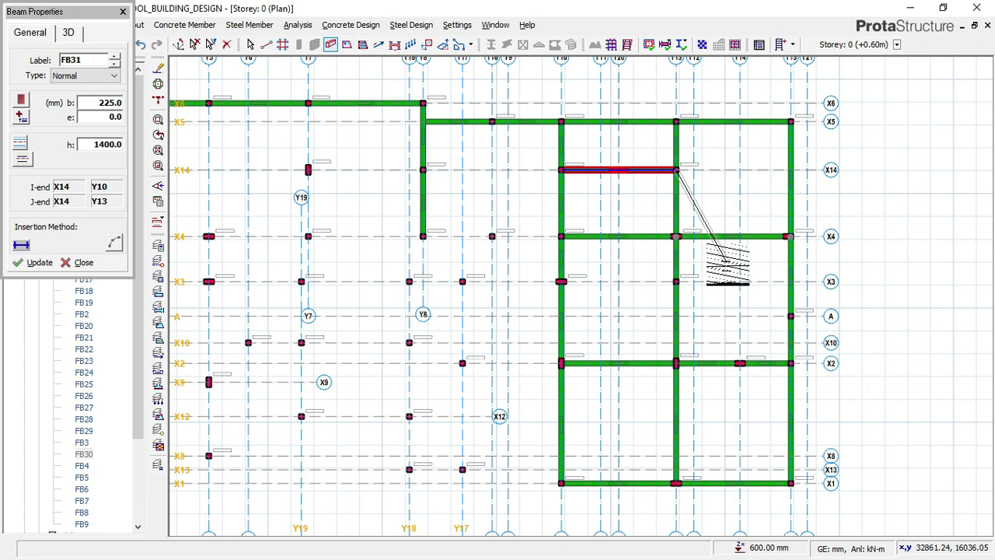
key(Escape)
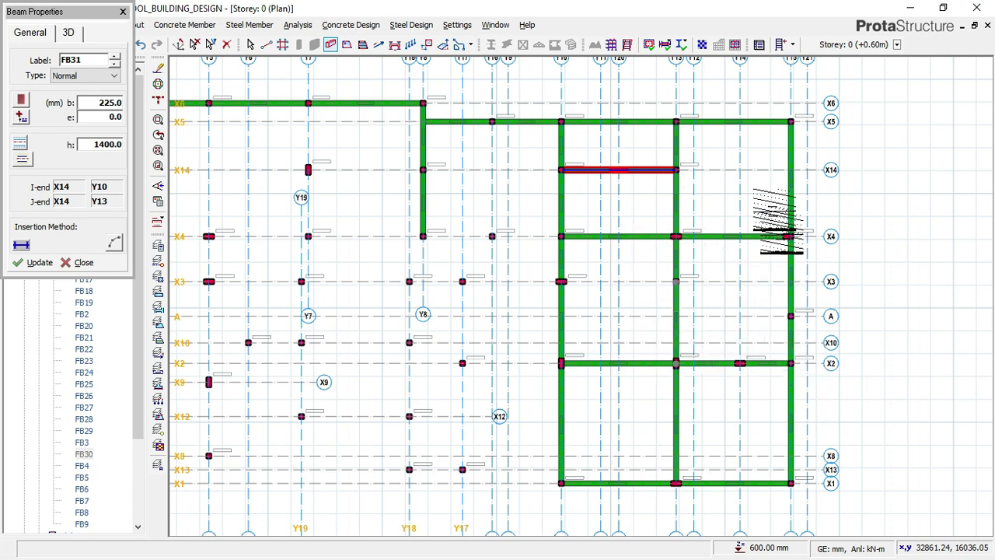
- Insert 225 x 1400 mm beams along axis X4 from Y10 to Y16 and from Y16 to Y8
scroll(600, 217, down, 1)
scroll(645, 287, up, 3)
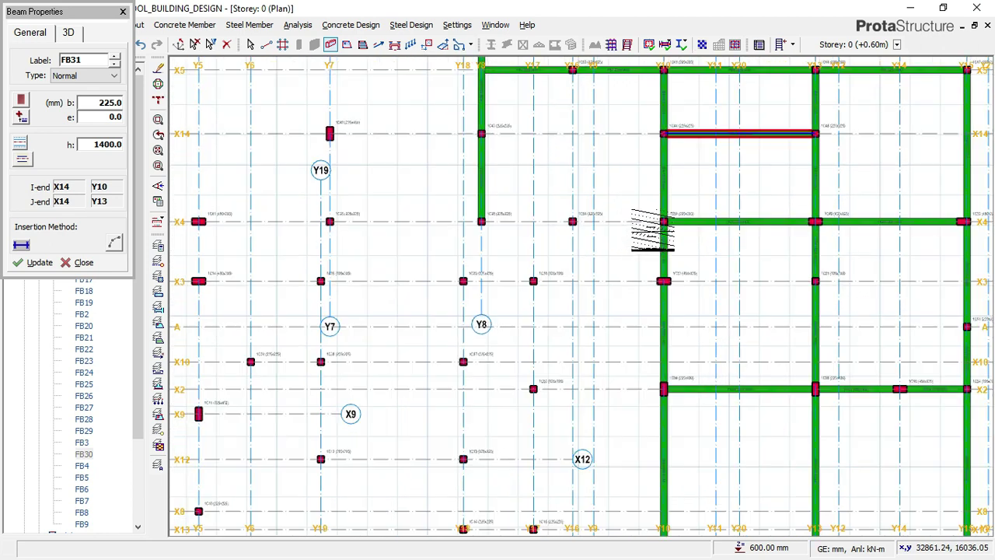
click(668, 219)
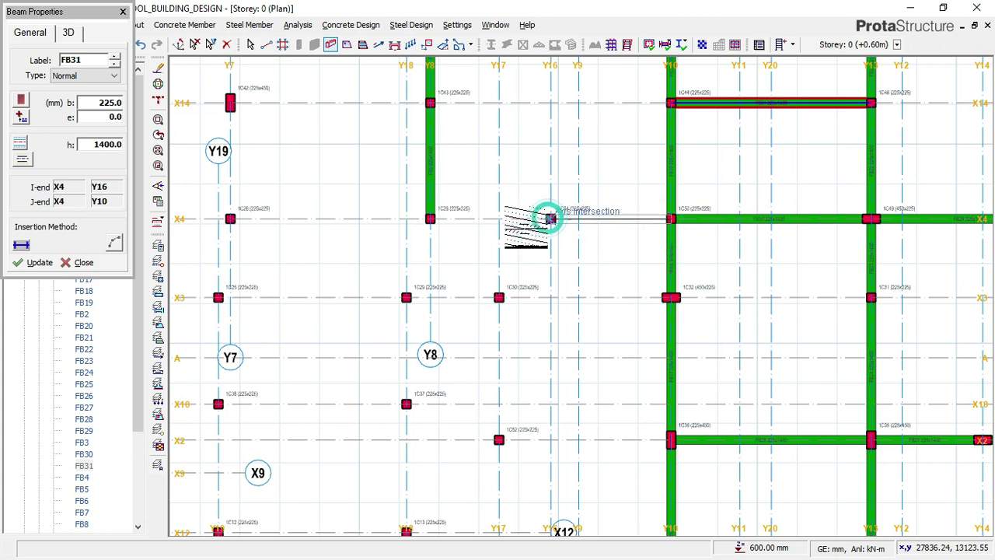
click(550, 218)
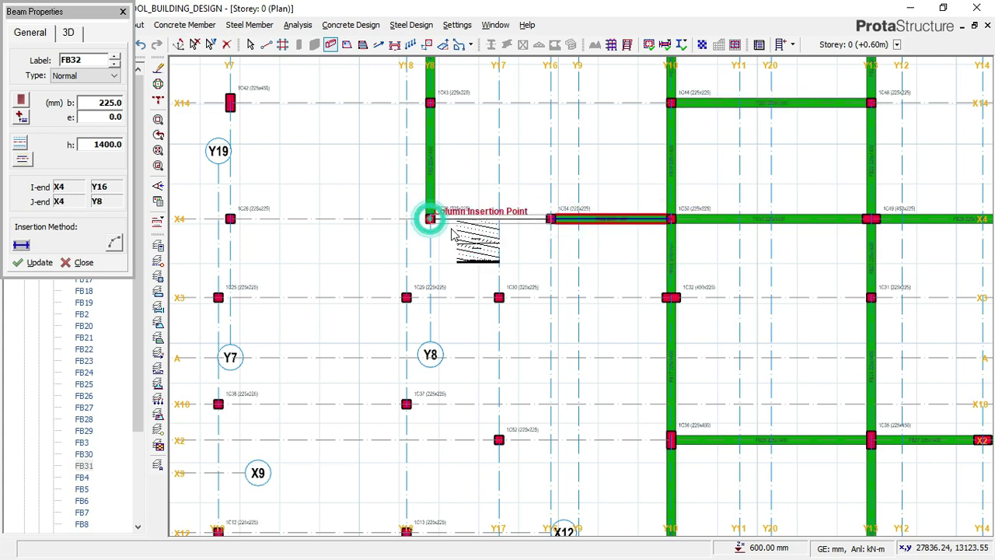
scroll(606, 239, down, 3)
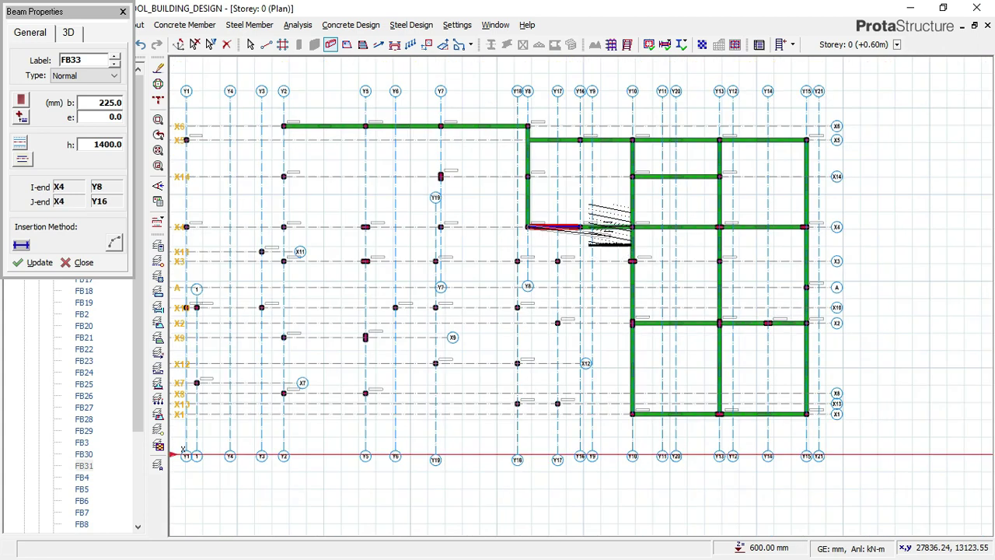
- Insert a 225 x 1400 mm beam along axis Y16 from X5 to X4
scroll(579, 139, up, 1)
scroll(579, 139, up, 2)
click(579, 136)
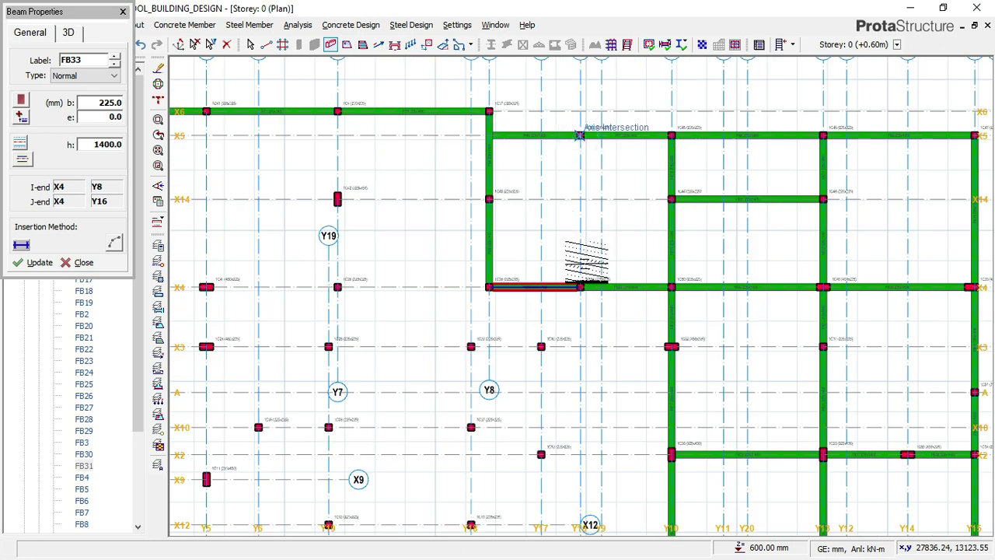
click(580, 287)
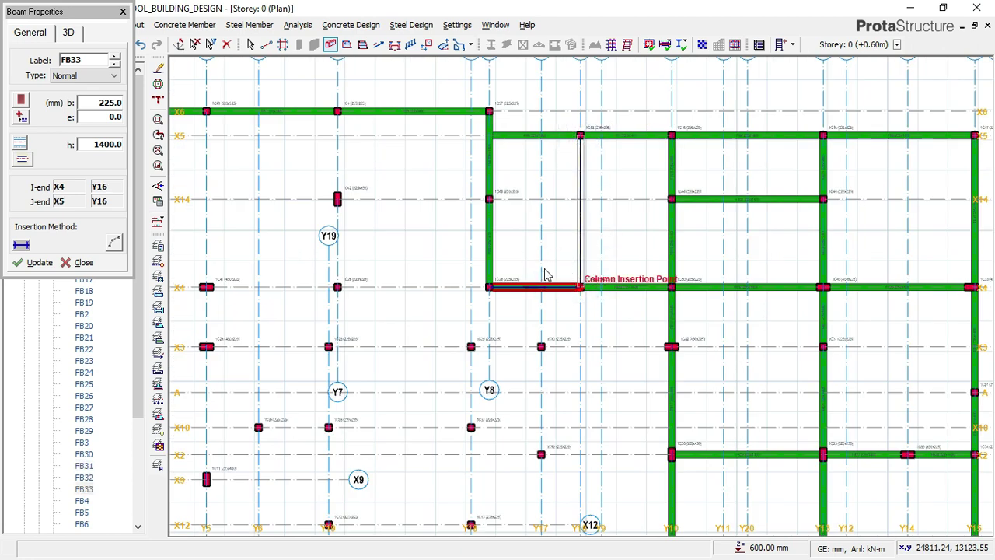
click(579, 253)
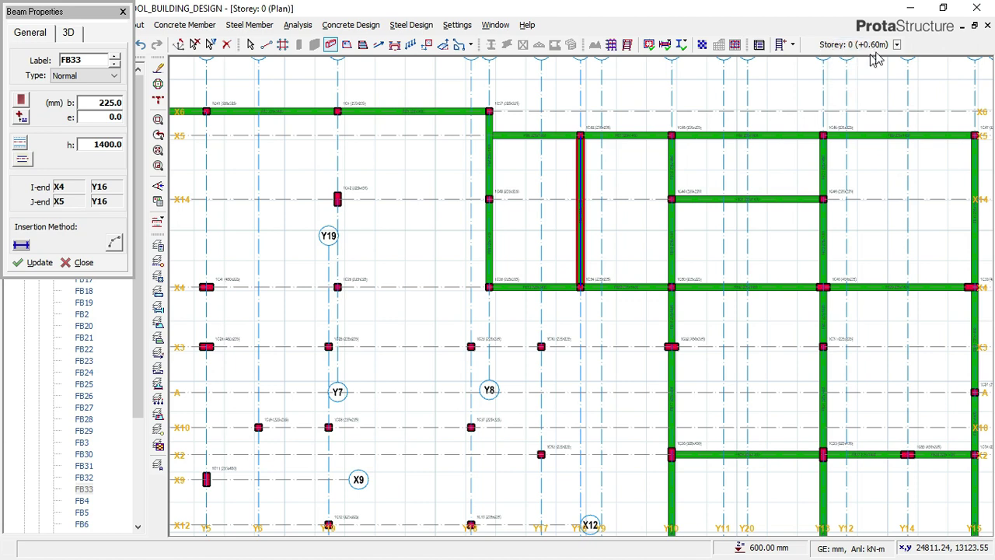
- Leave the beam command and switch to Storey 1 (+3.75m) to examine its beam layout in plan
click(896, 46)
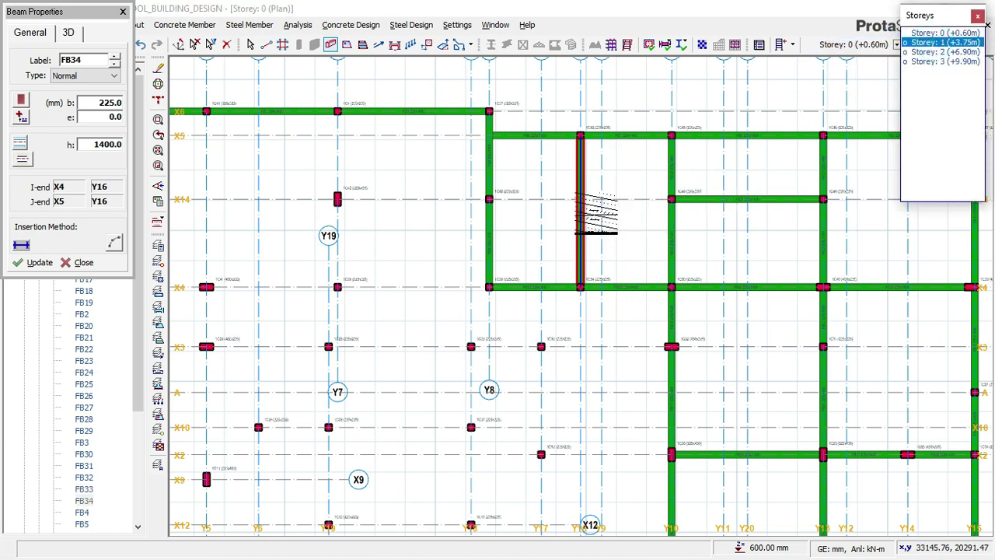
key(Escape)
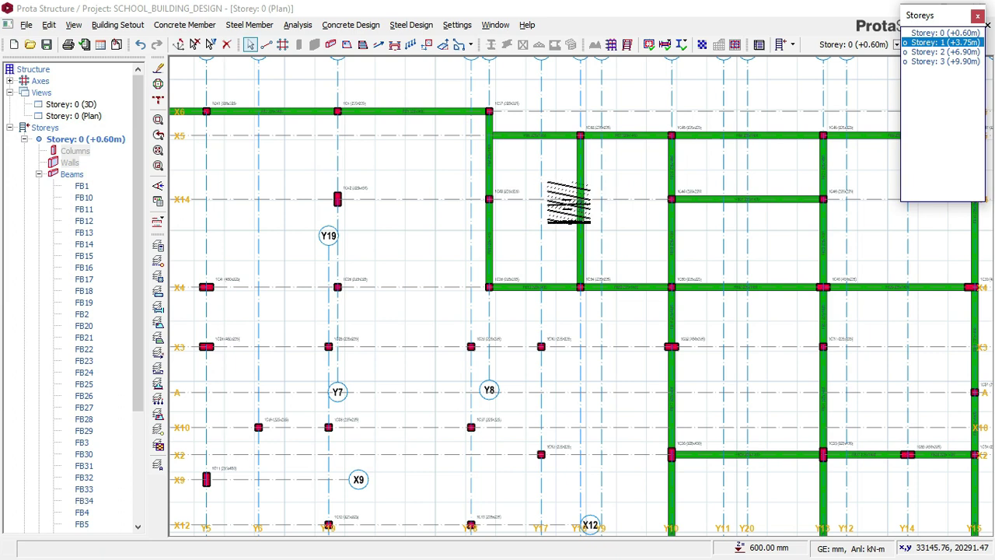
click(563, 199)
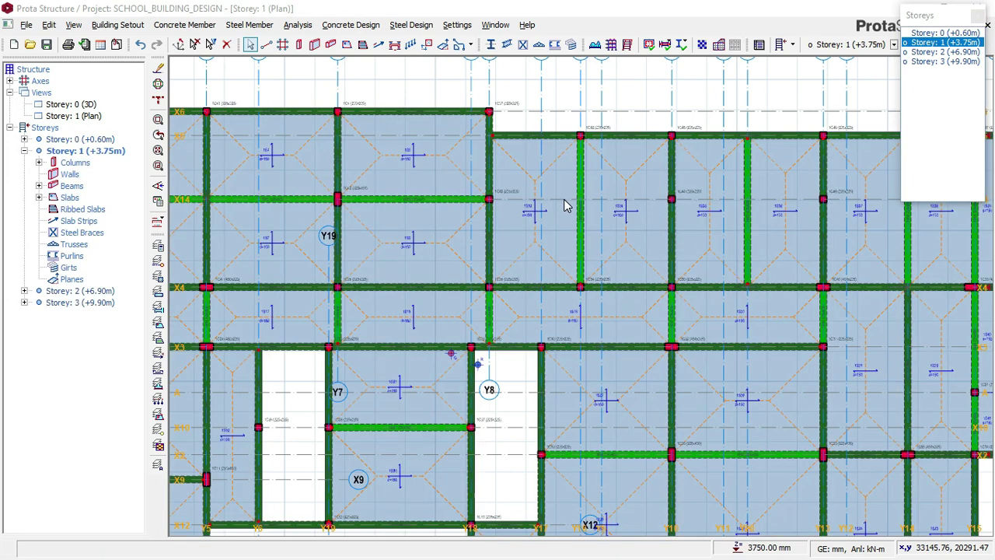
scroll(548, 204, down, 3)
scroll(538, 215, down, 1)
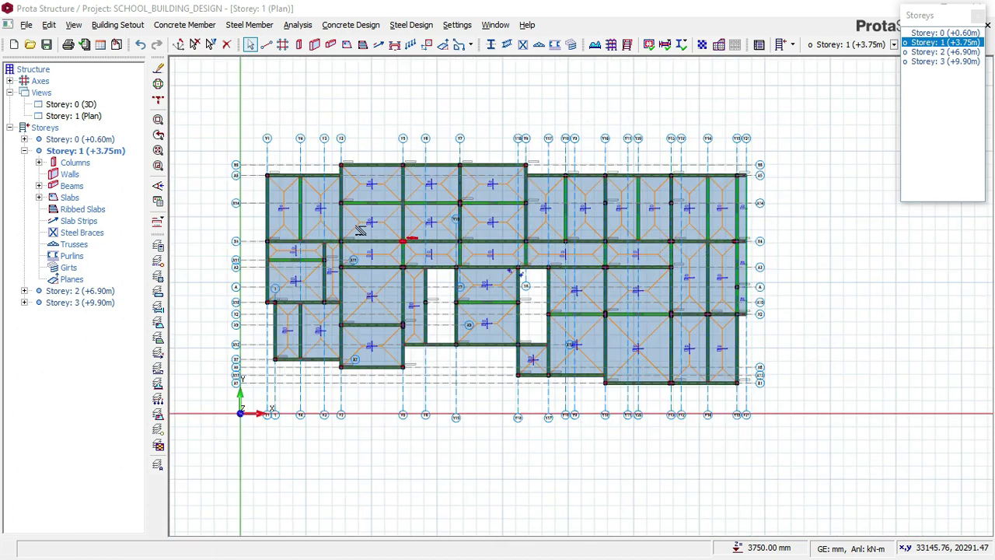
scroll(293, 222, up, 1)
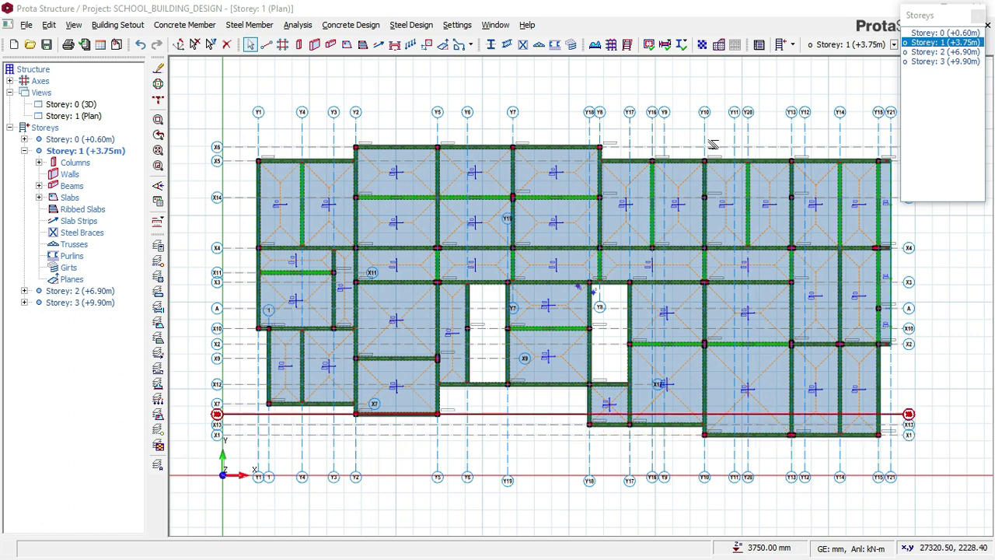
- Return to Storey 0 and insert 225 x 1400 mm beams along axis Y2 from X6 through X14 and X4 to X3
click(936, 33)
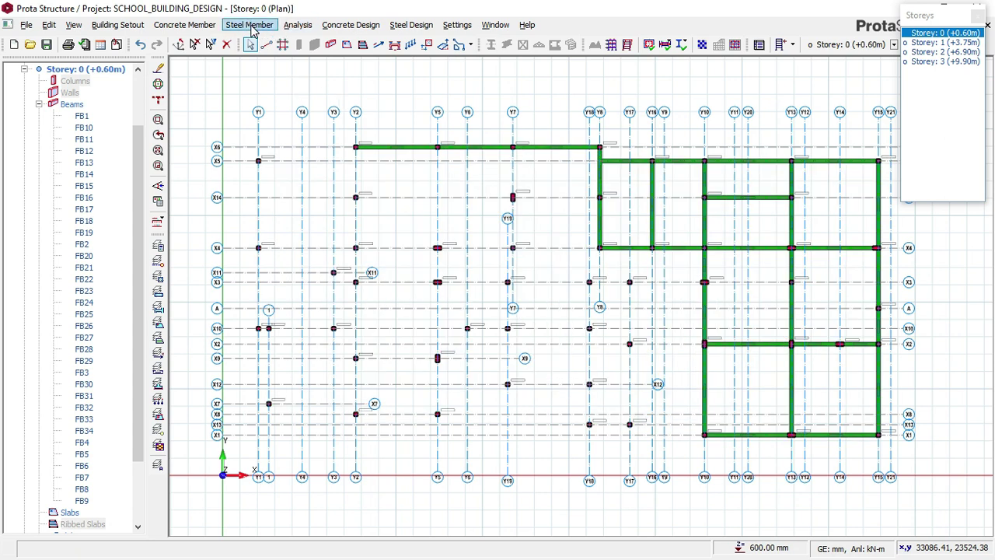
click(199, 28)
click(193, 68)
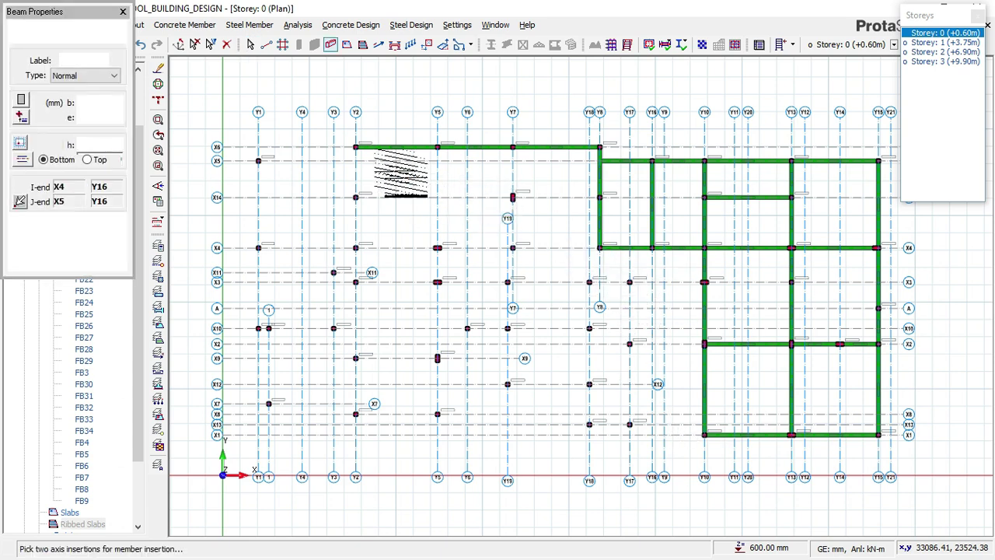
scroll(386, 165, up, 1)
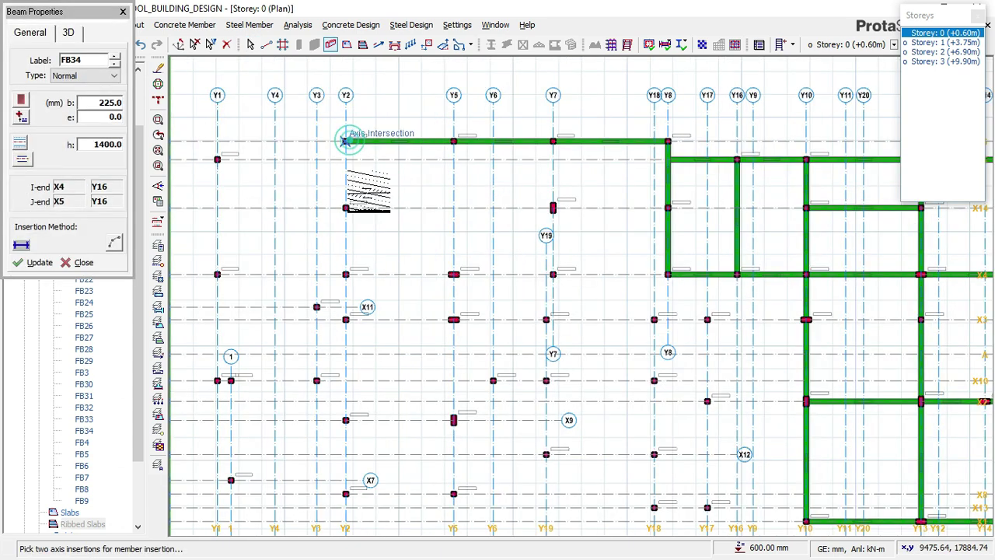
scroll(346, 206, up, 1)
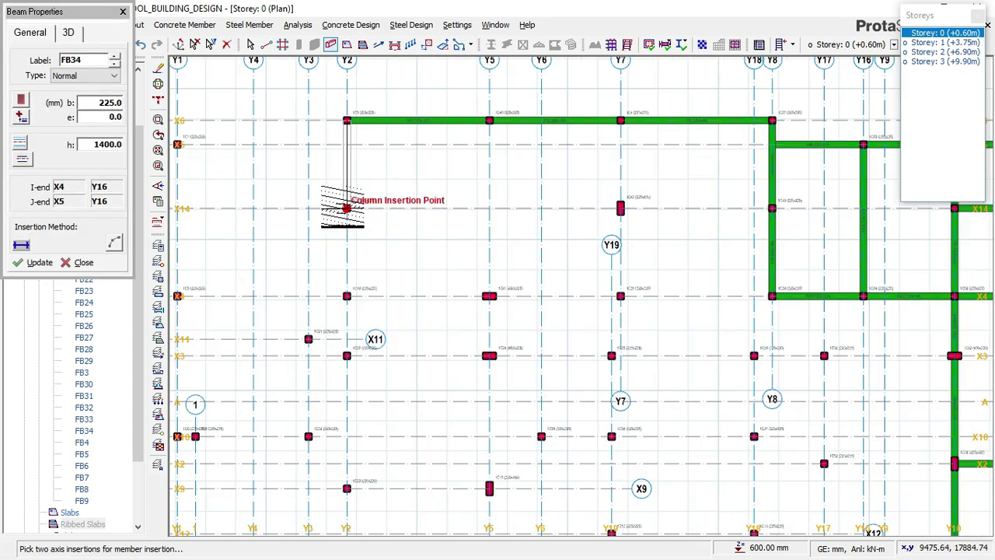
click(346, 295)
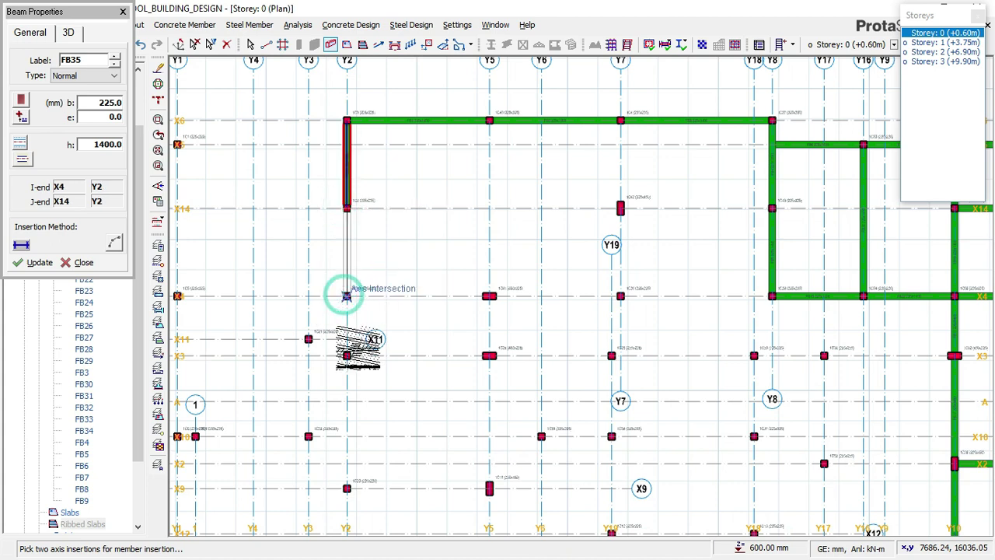
click(346, 355)
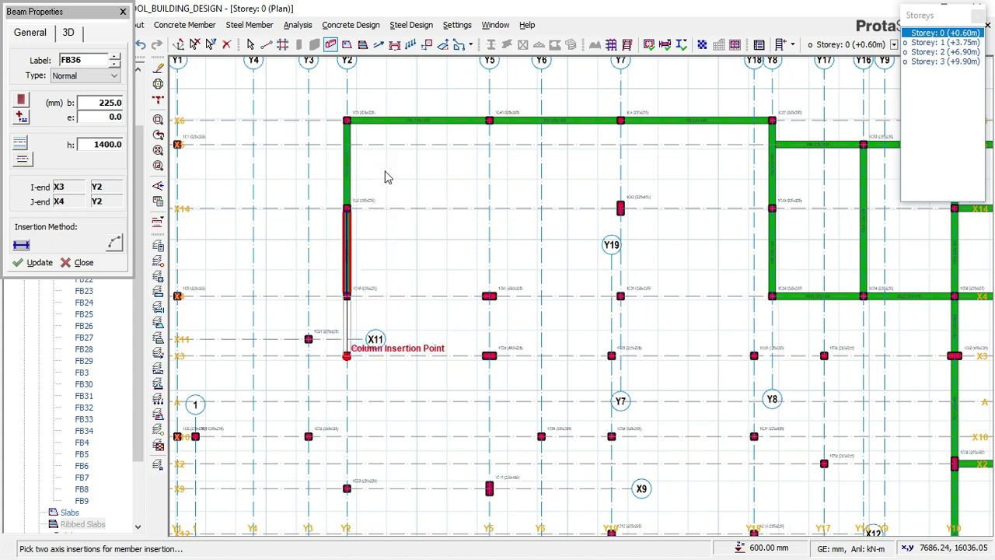
- Continue the 225 x 1400 mm beams along axis Y2 from X3 to X9 and from X9 to X8
scroll(381, 209, down, 2)
scroll(364, 359, up, 1)
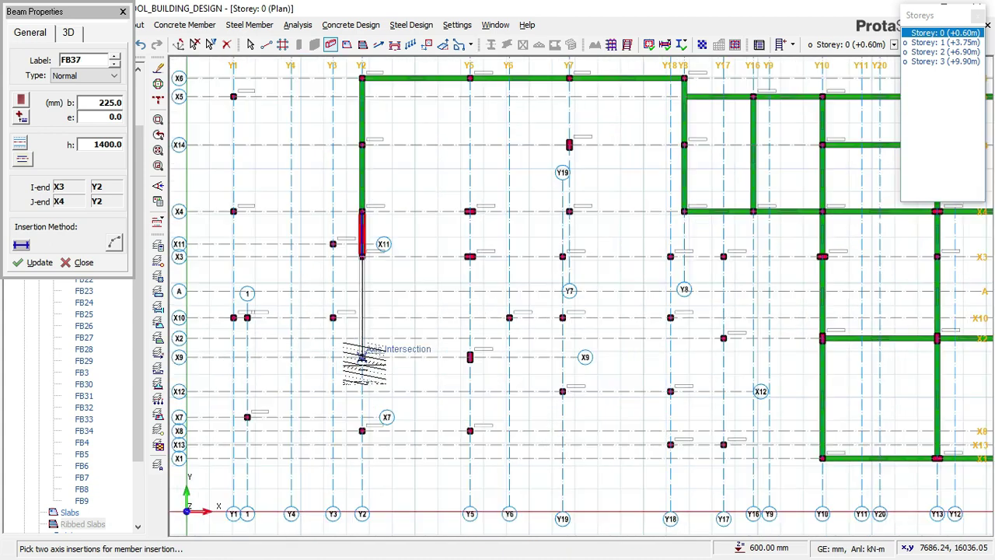
scroll(362, 357, up, 1)
click(361, 357)
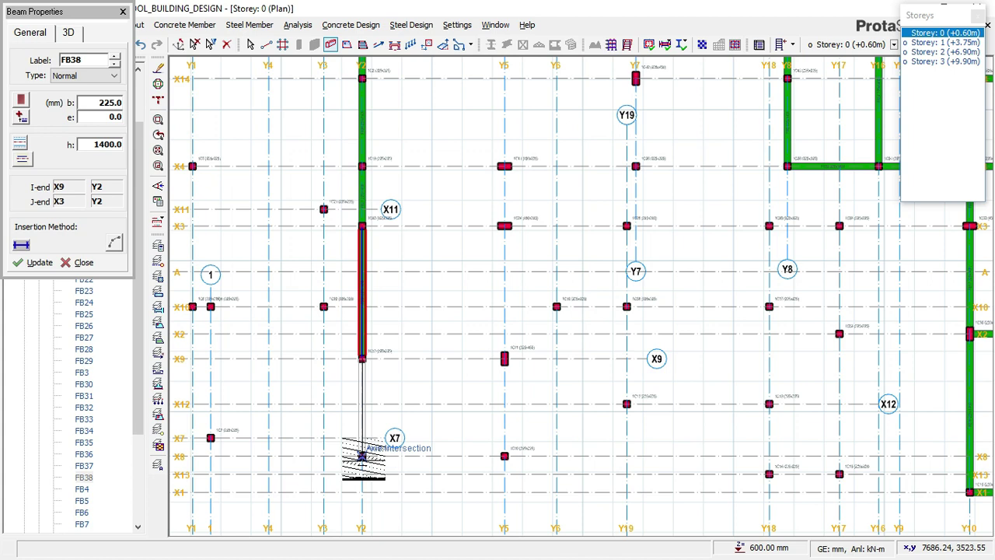
click(361, 456)
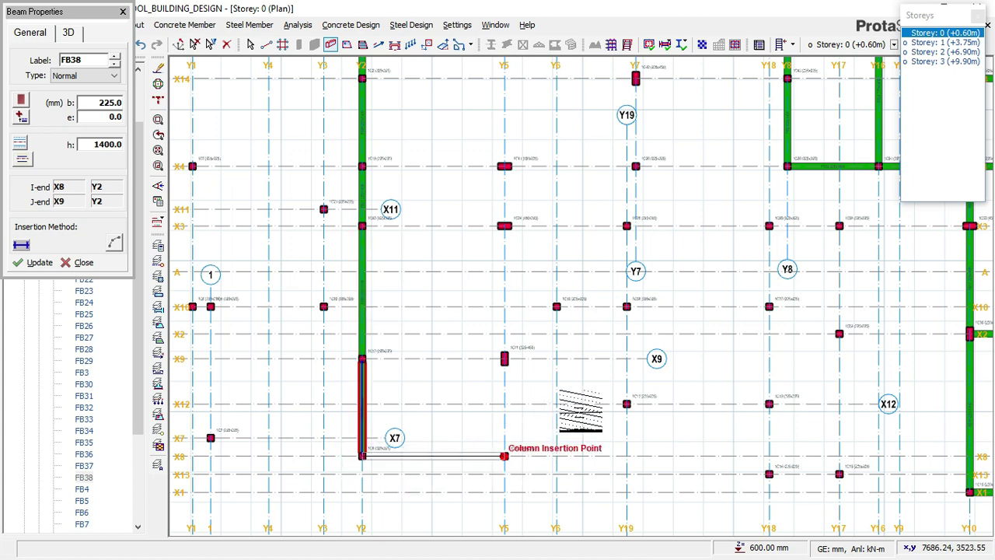
- Insert 225 x 1400 mm beams along axis Y1 from X5 to X4 and from X4 to X10
scroll(621, 398, up, 1)
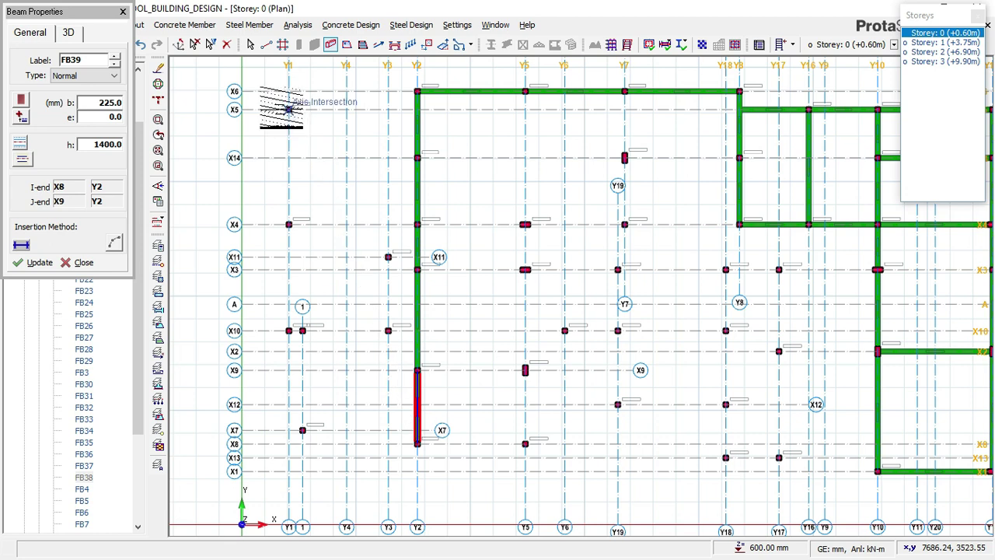
scroll(290, 109, up, 1)
click(291, 110)
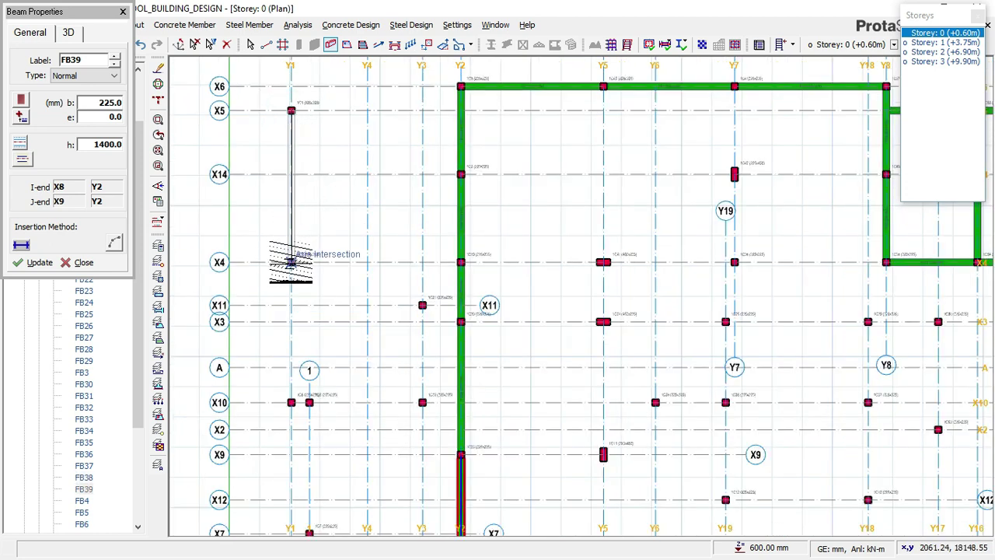
click(291, 262)
scroll(319, 234, down, 1)
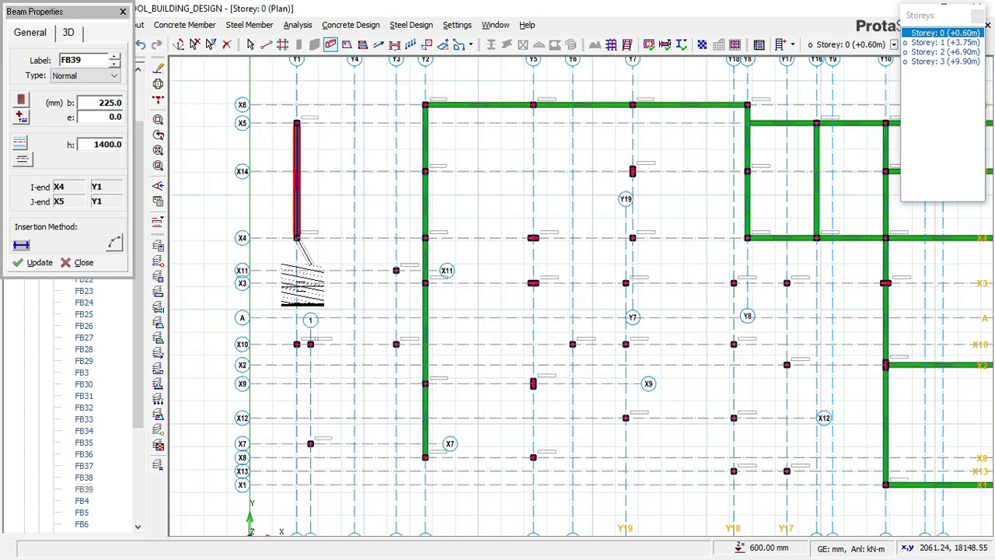
scroll(303, 310, up, 1)
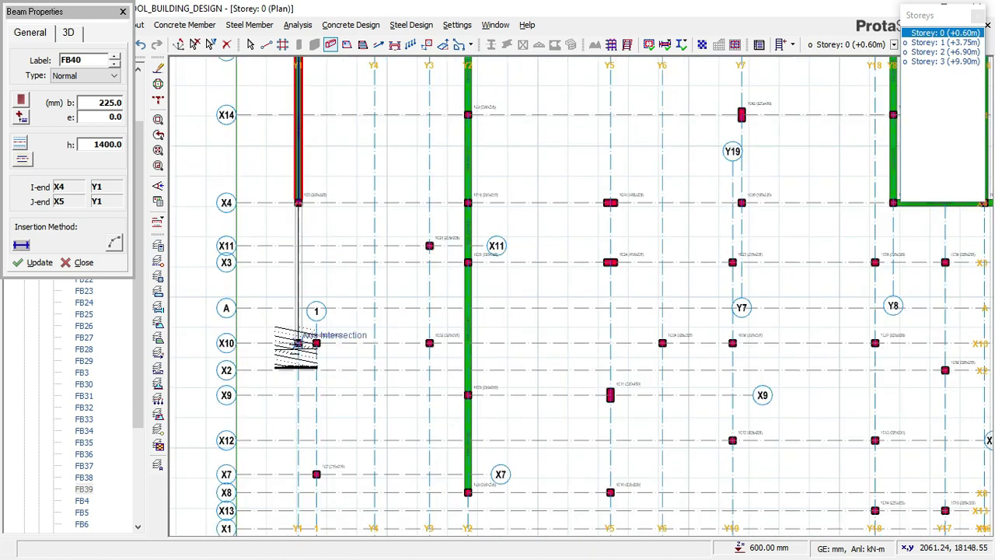
click(297, 343)
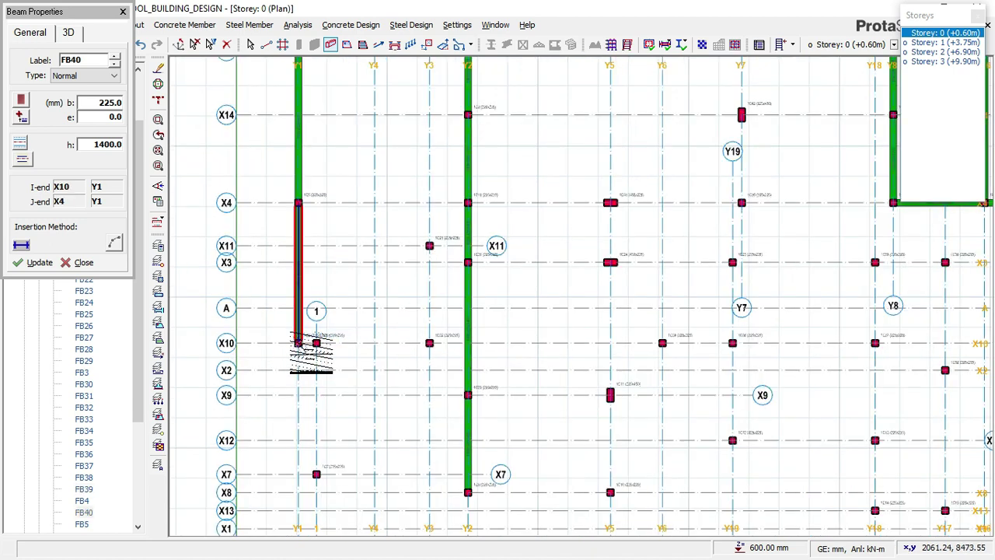
- Insert 225 x 1400 mm beams along axis X10 from Y1 to axis 1 and from axis 1 to Y3
scroll(307, 355, up, 1)
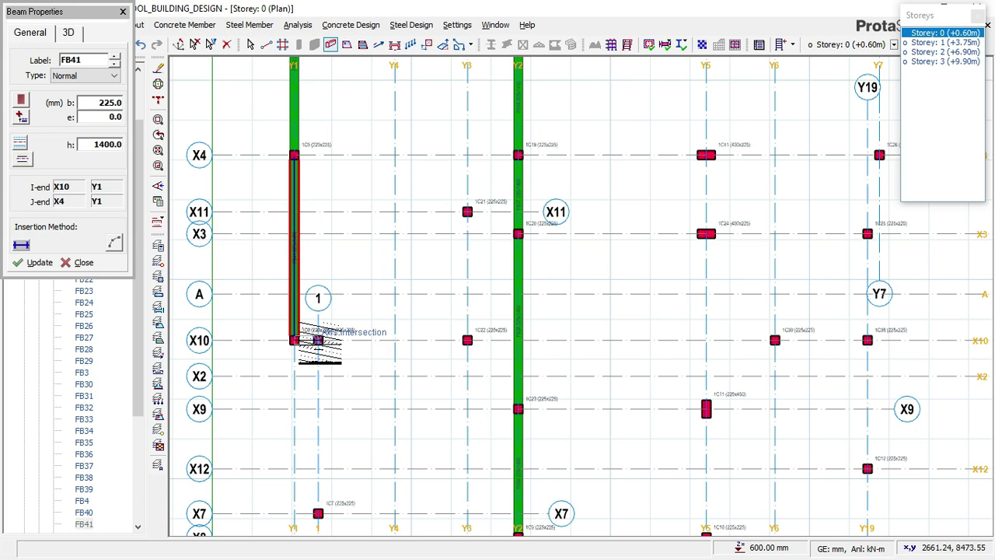
click(467, 340)
scroll(381, 257, down, 2)
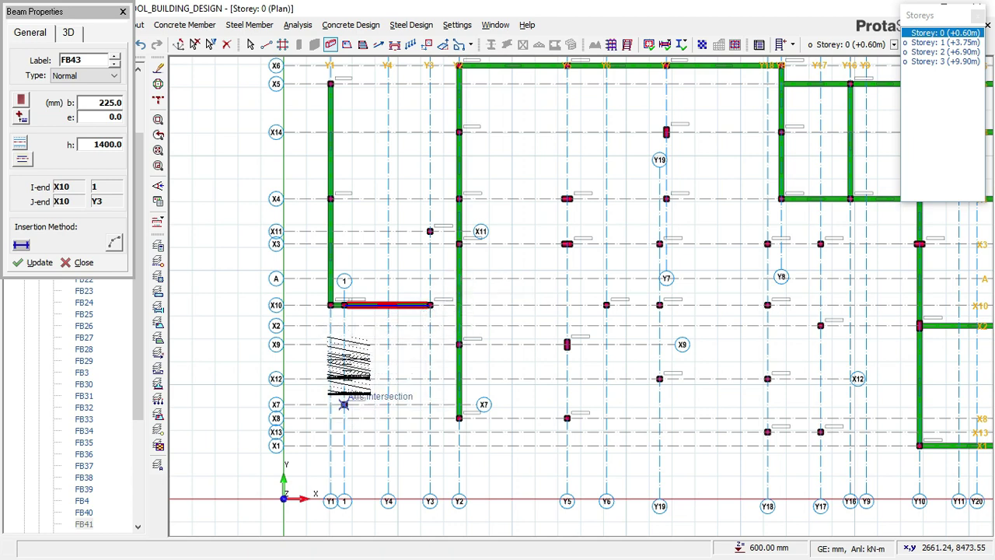
- Insert 225 x 1400 mm beams along axis 1 from X10 to X7 and along axis X7 from axis 1 to Y2
scroll(349, 404, up, 1)
click(342, 275)
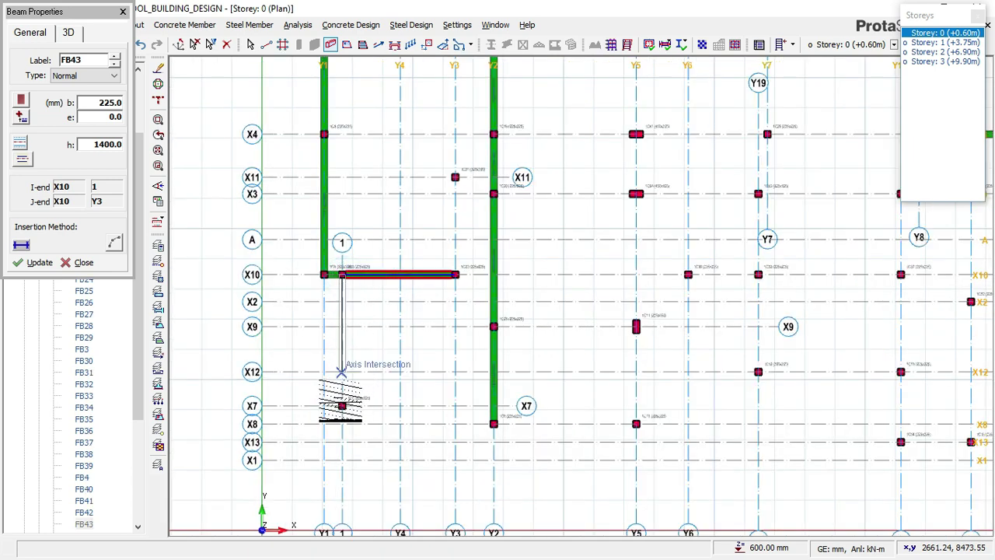
click(342, 405)
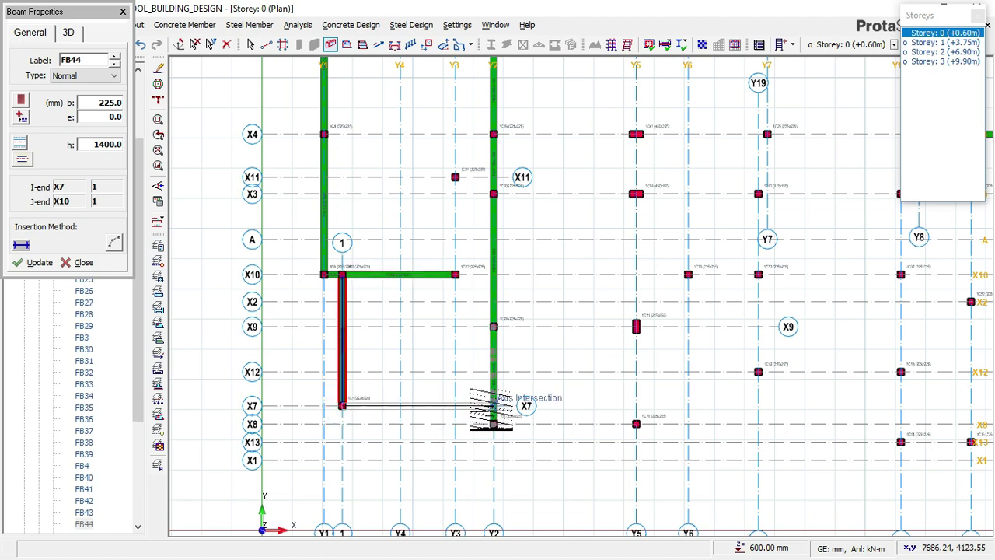
click(437, 414)
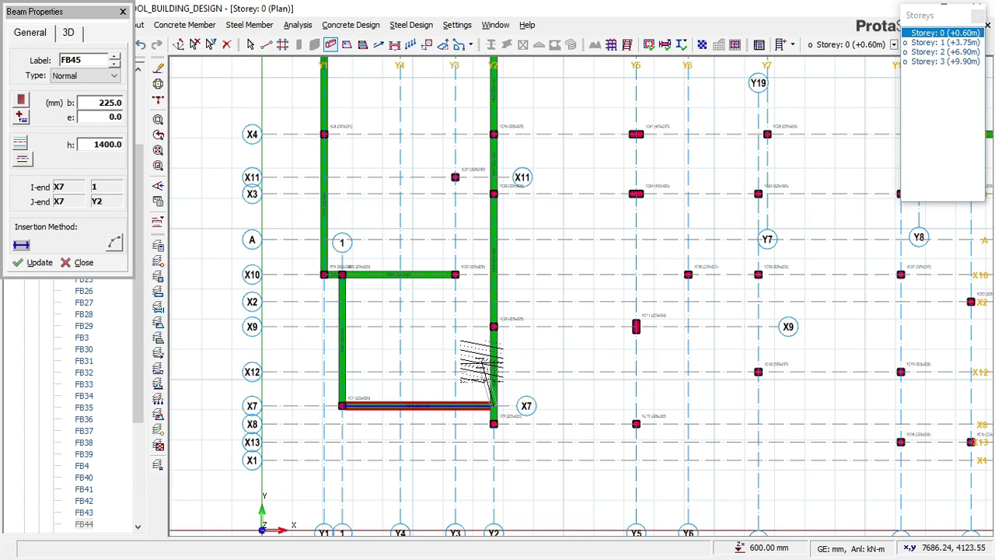
middle_drag(464, 266, 461, 336)
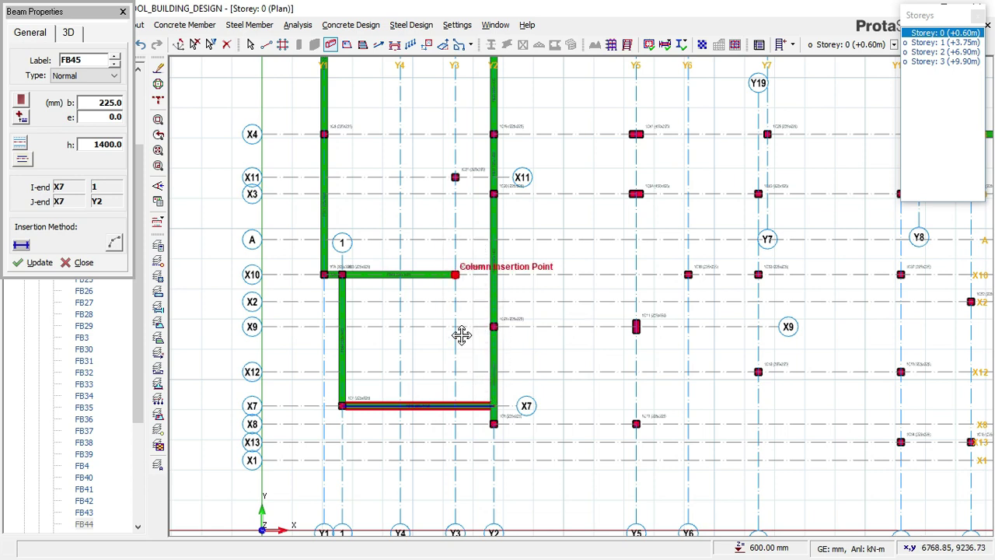
- Insert a 225 x 1400 mm beam along axis X5 from Y1 to Y2
middle_drag(411, 238, 391, 302)
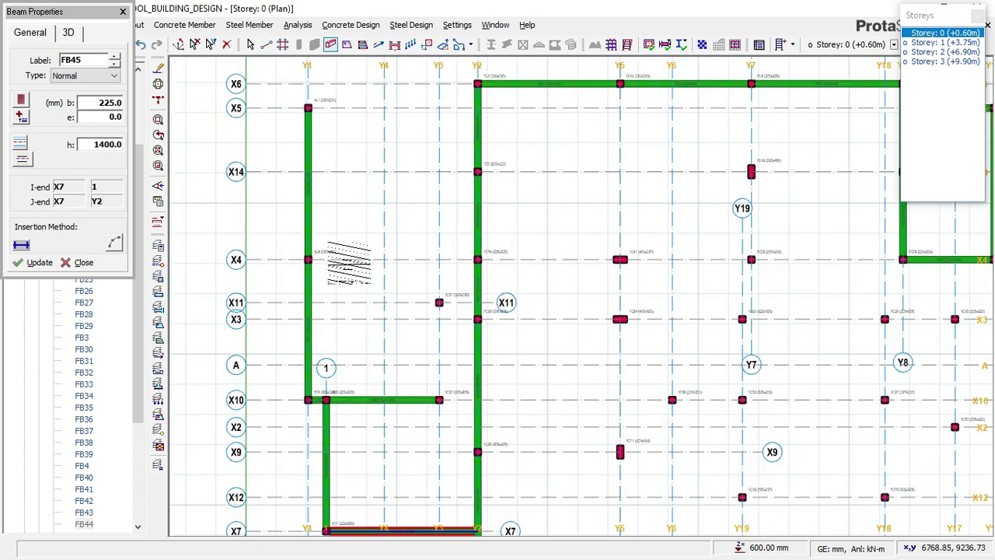
click(307, 109)
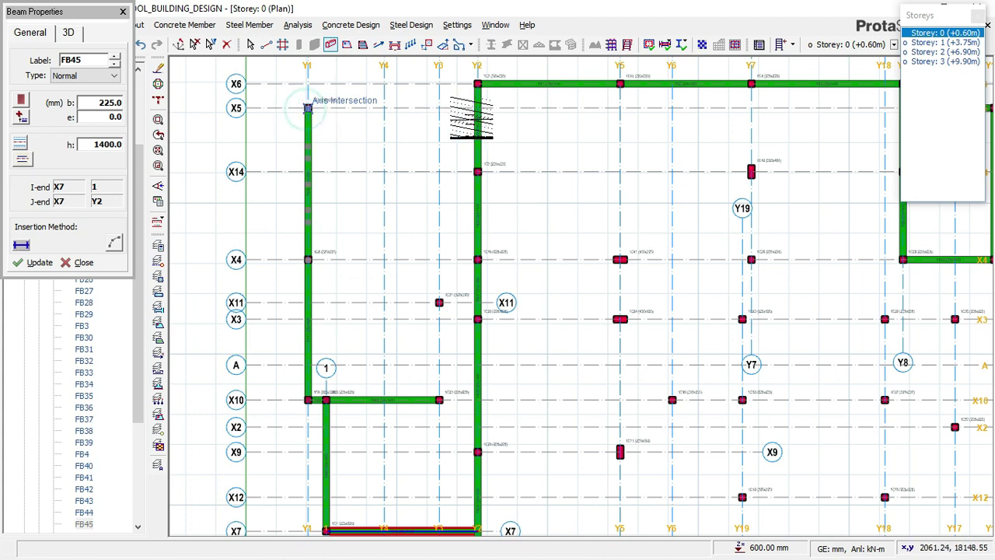
scroll(476, 106, up, 1)
scroll(476, 107, up, 1)
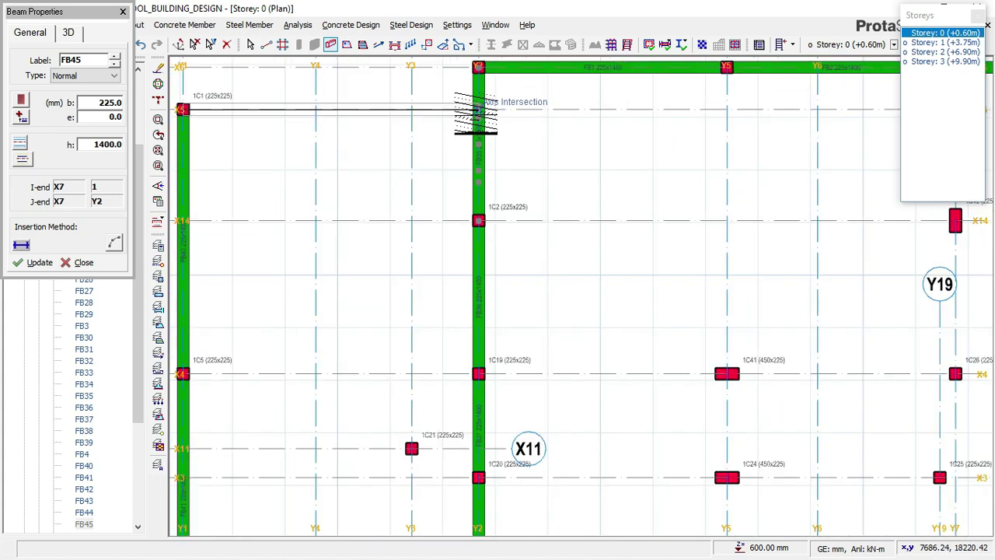
click(476, 109)
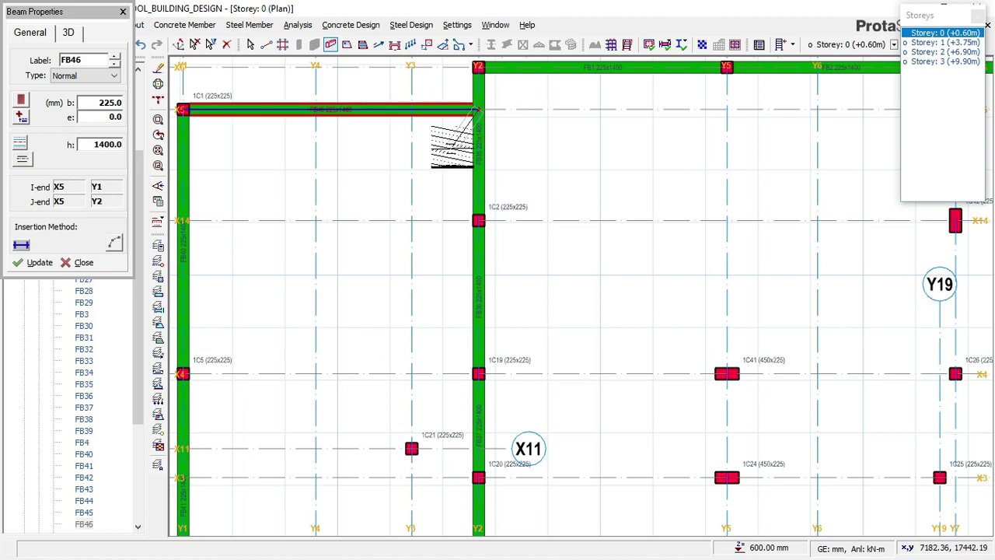
- Insert a 225 x 1400 mm beam along axis X4 from Y1 to Y2
scroll(447, 136, down, 2)
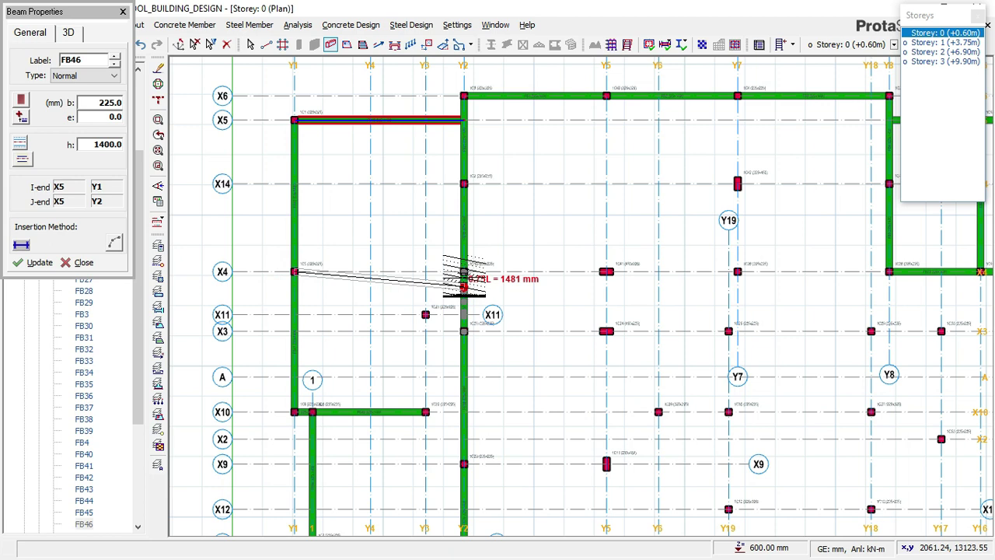
scroll(464, 271, up, 1)
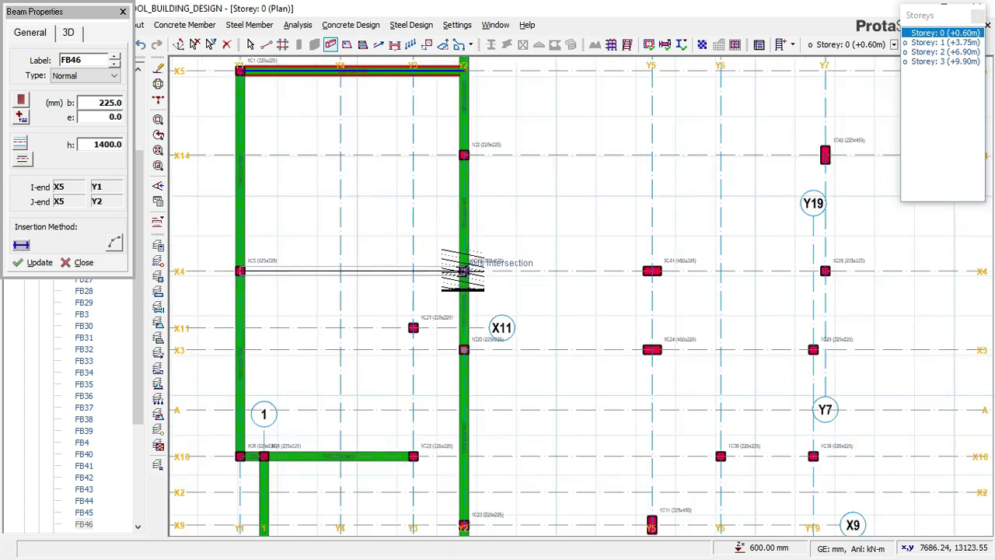
click(464, 271)
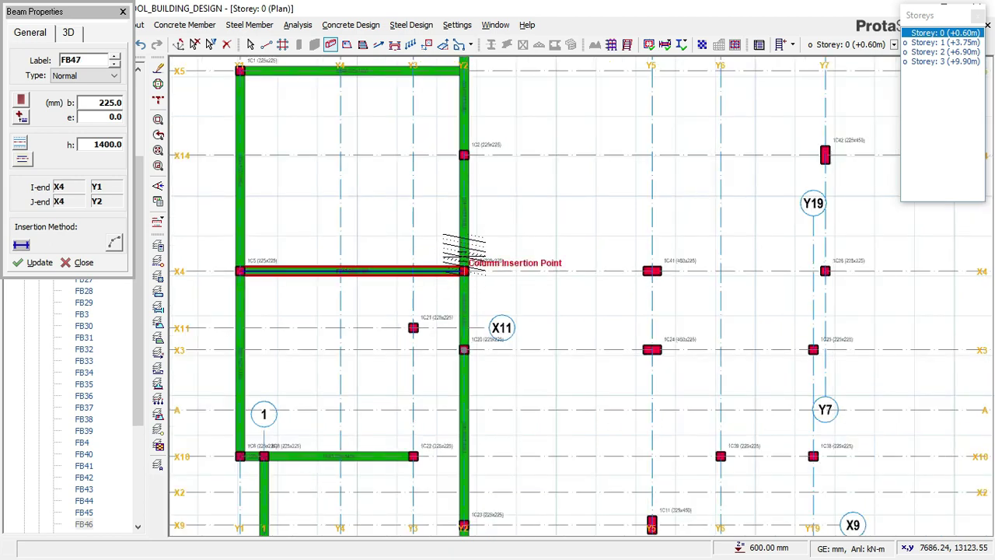
- Insert 225 x 1400 mm beams along axis Y5 from X6 to X4 and from X4 to X3
scroll(464, 268, down, 1)
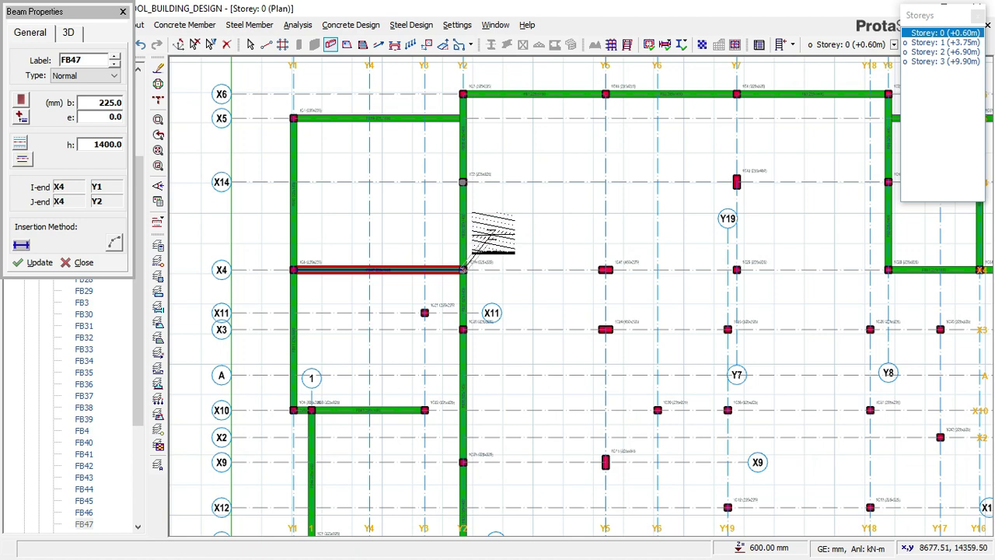
click(605, 94)
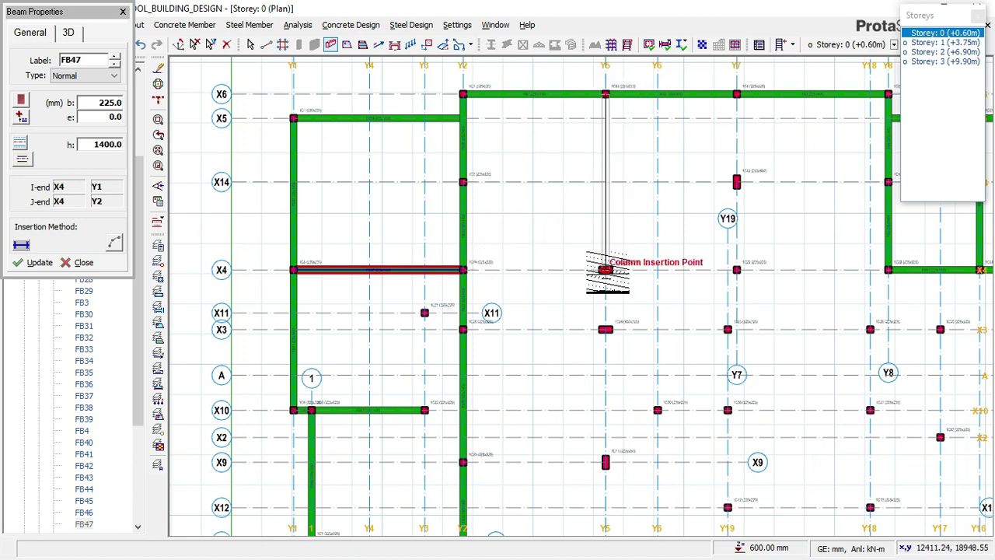
click(605, 270)
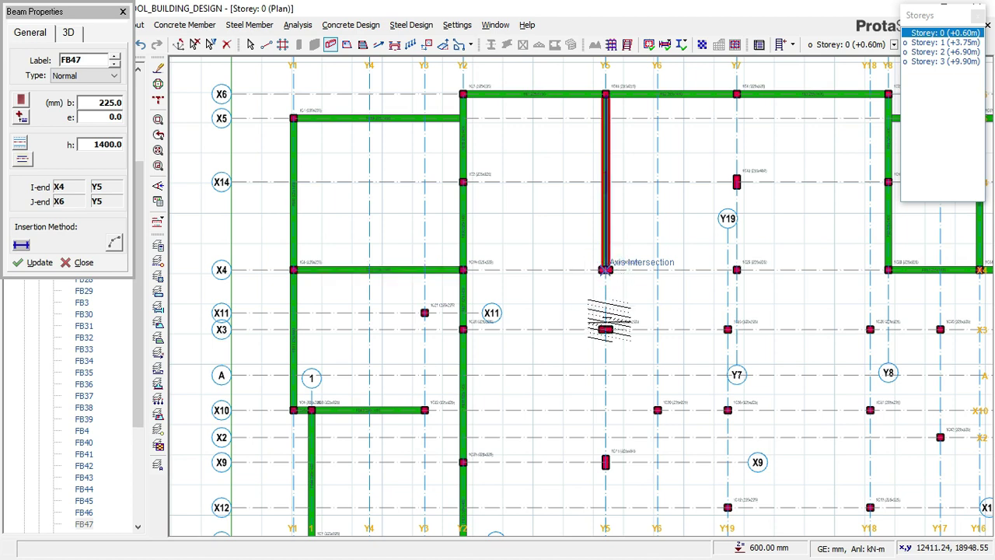
click(605, 328)
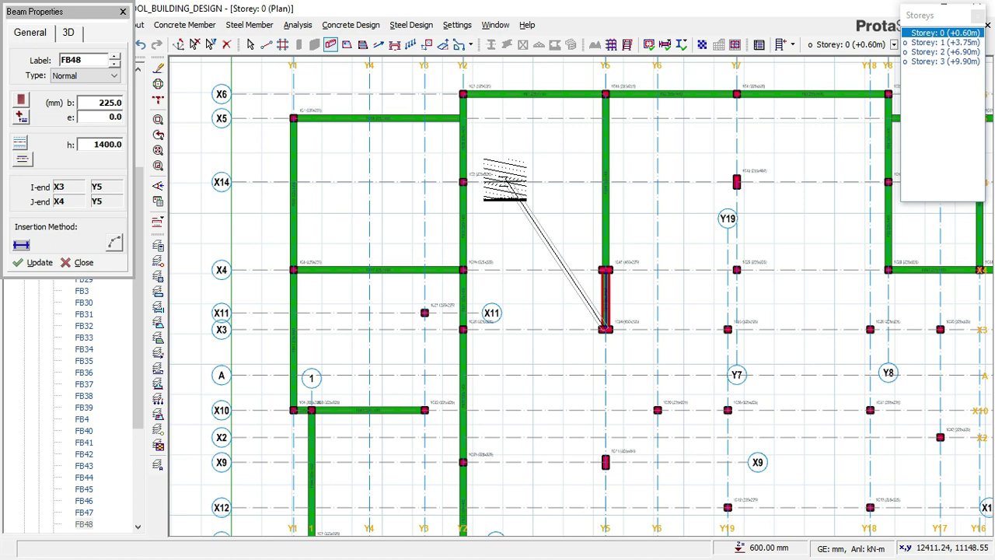
- Insert 225 x 1400 mm beams along axis X8 from Y2 to Y5 and along axis Y5 from X8 through X9 to X3
scroll(490, 162, down, 2)
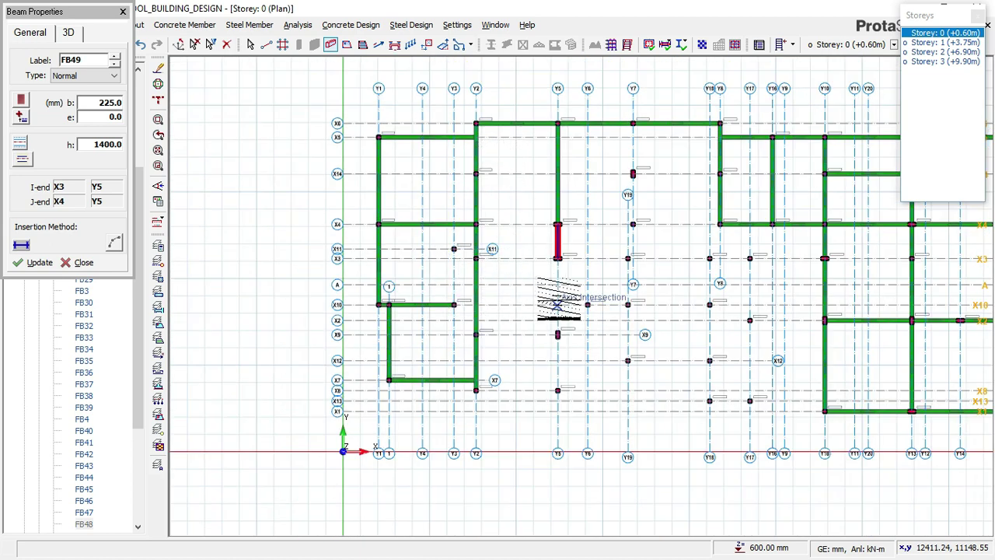
scroll(476, 388, up, 2)
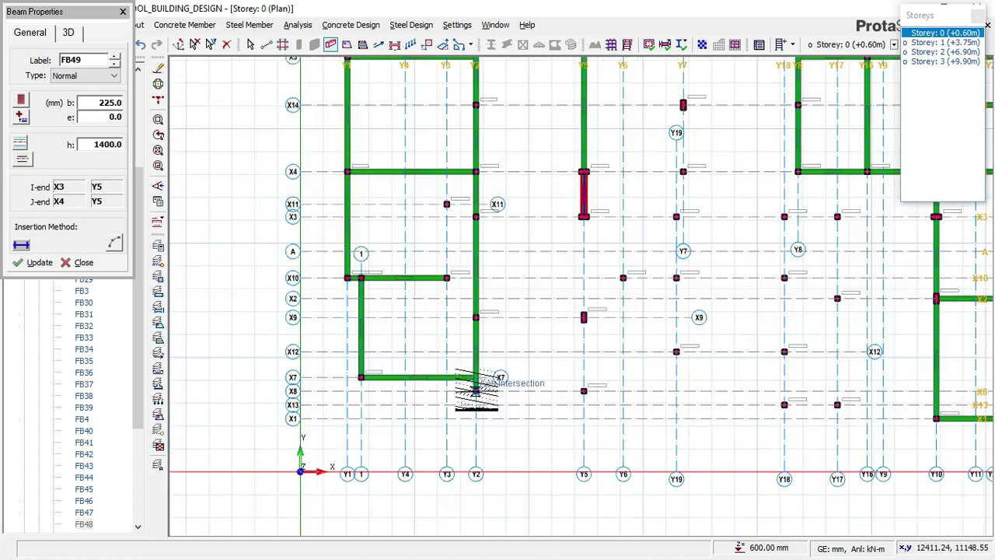
click(476, 390)
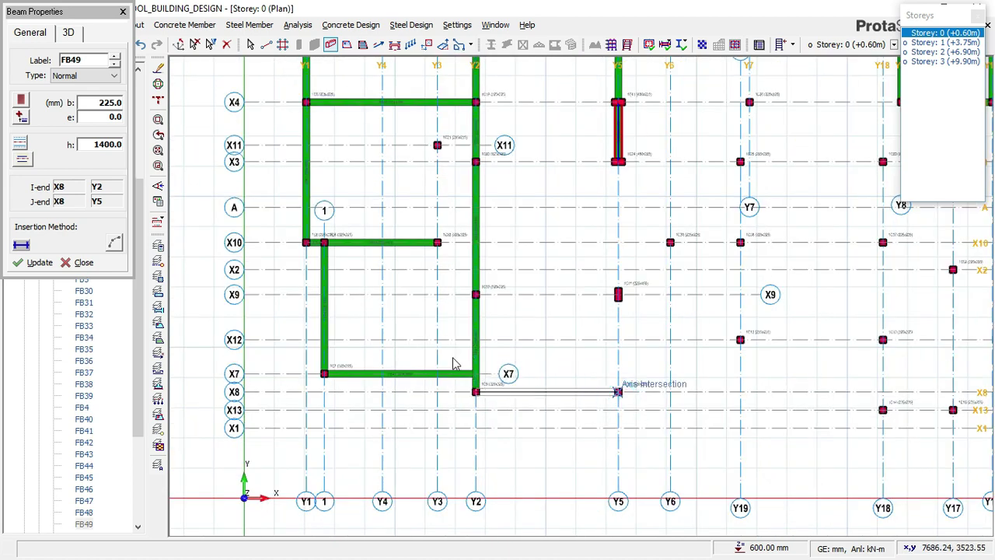
click(618, 391)
scroll(544, 288, down, 1)
scroll(588, 322, up, 1)
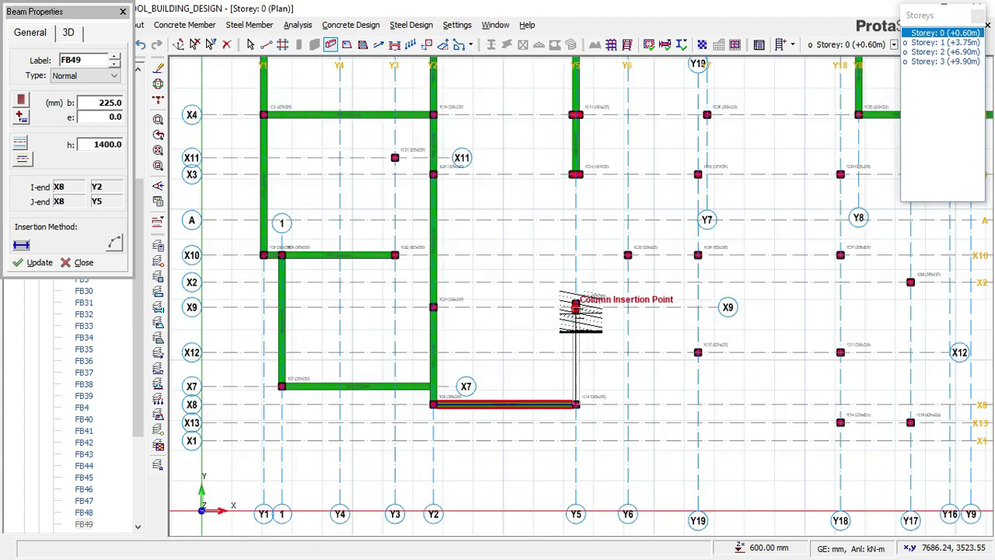
click(576, 174)
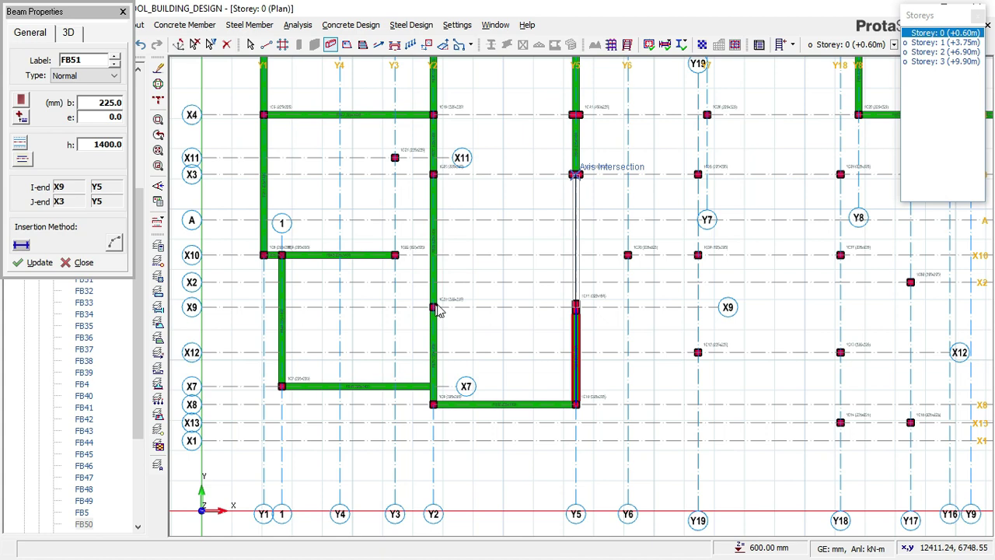
- Insert 225 x 1400 mm beams along axis X3 from Y2 to Y5 and from Y5 to Y19
scroll(437, 309, down, 1)
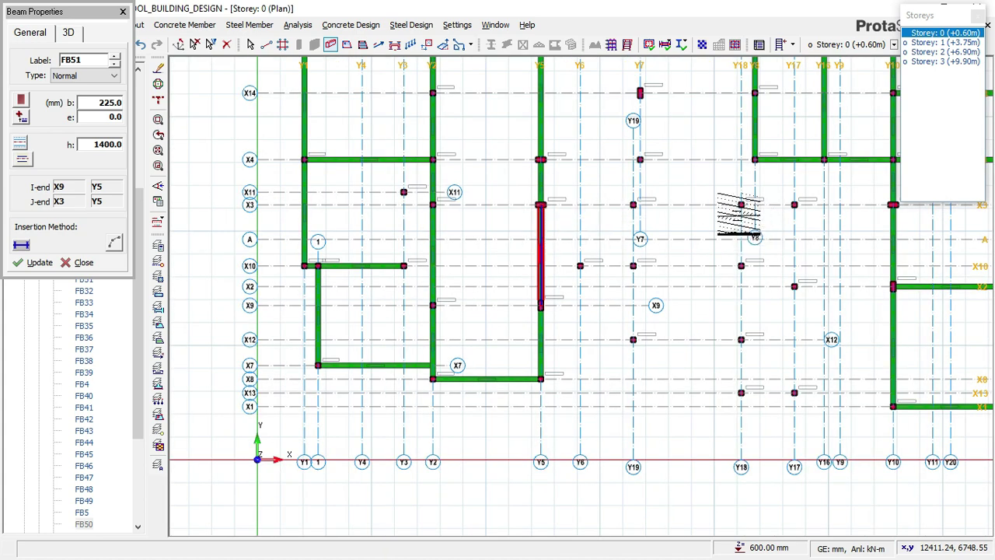
scroll(455, 204, up, 1)
click(434, 206)
click(574, 206)
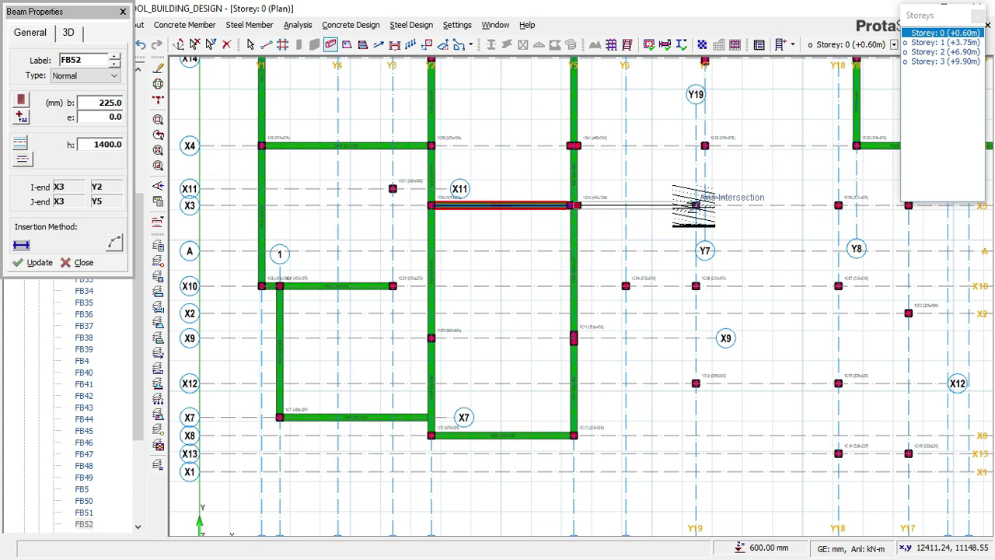
click(696, 205)
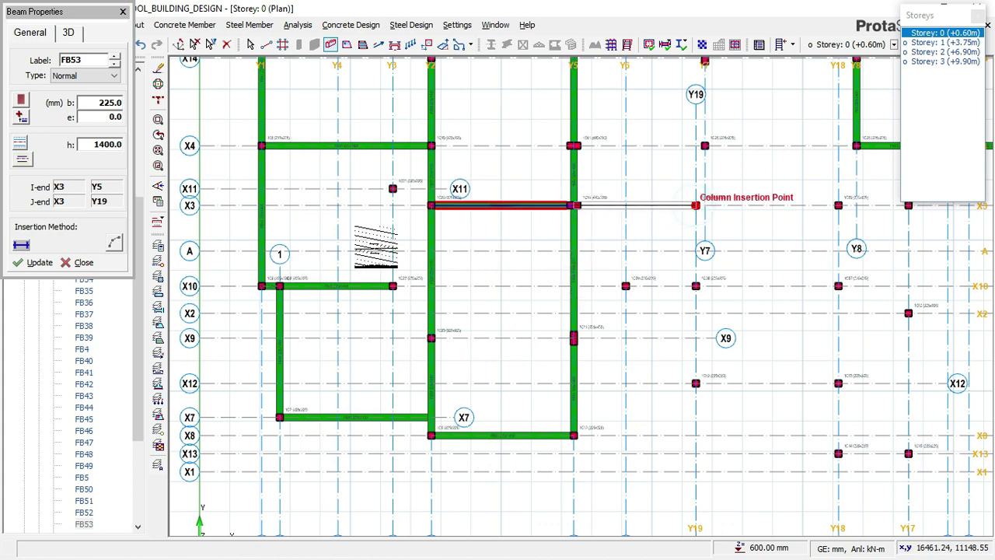
- Continue the 225 x 1400 mm beams along axis X3 from Y19 through Y18 and Y17 to Y10, ending the run there
scroll(549, 247, down, 2)
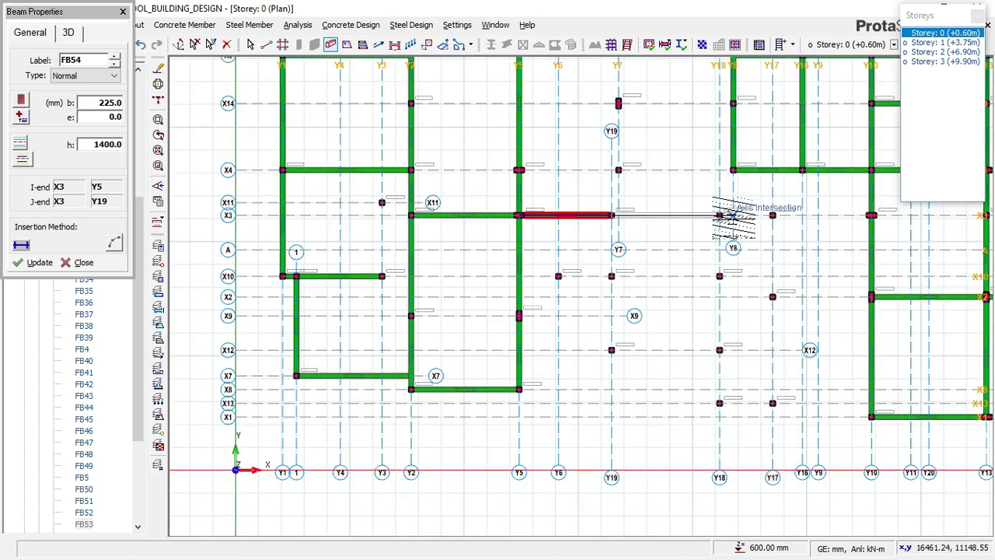
scroll(719, 215, up, 1)
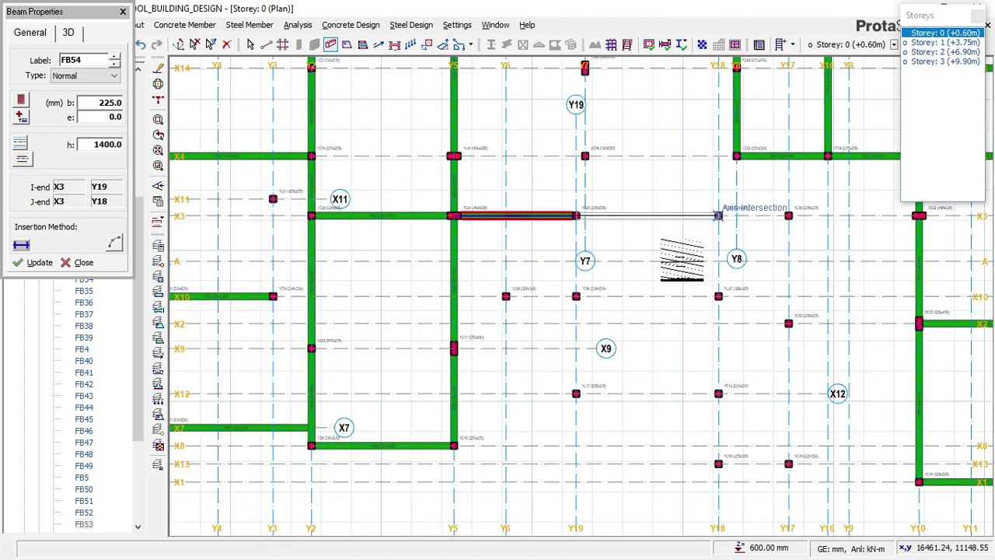
click(785, 217)
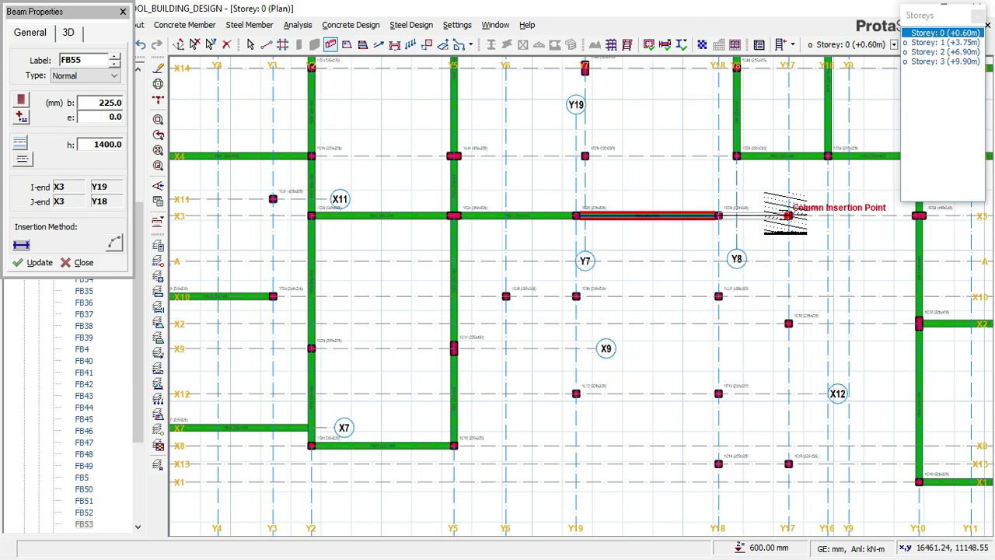
scroll(437, 271, down, 1)
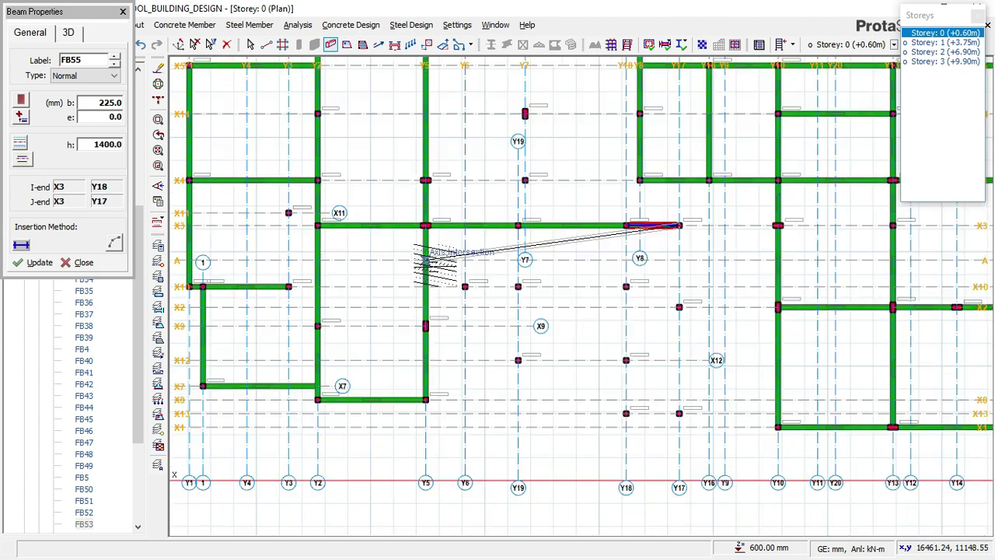
scroll(777, 225, up, 1)
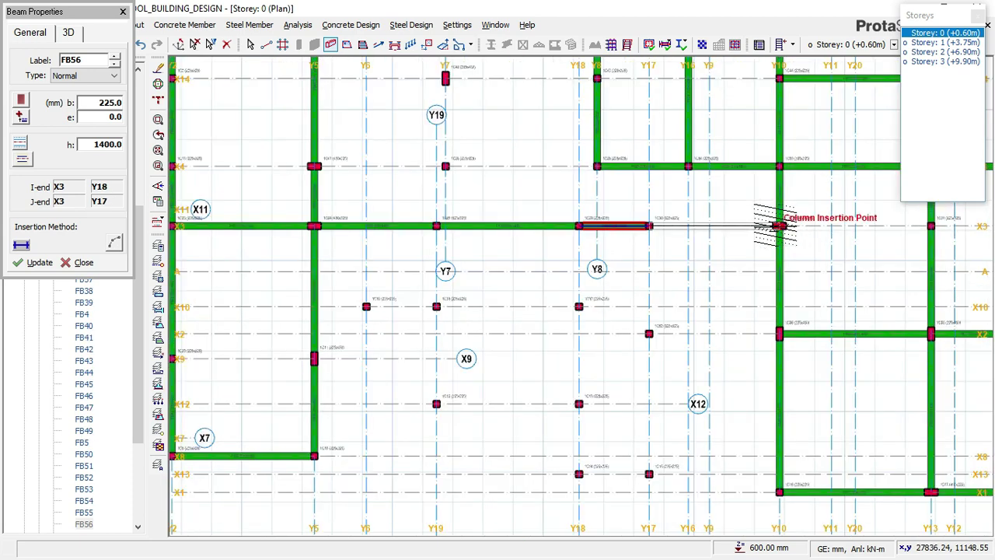
click(708, 243)
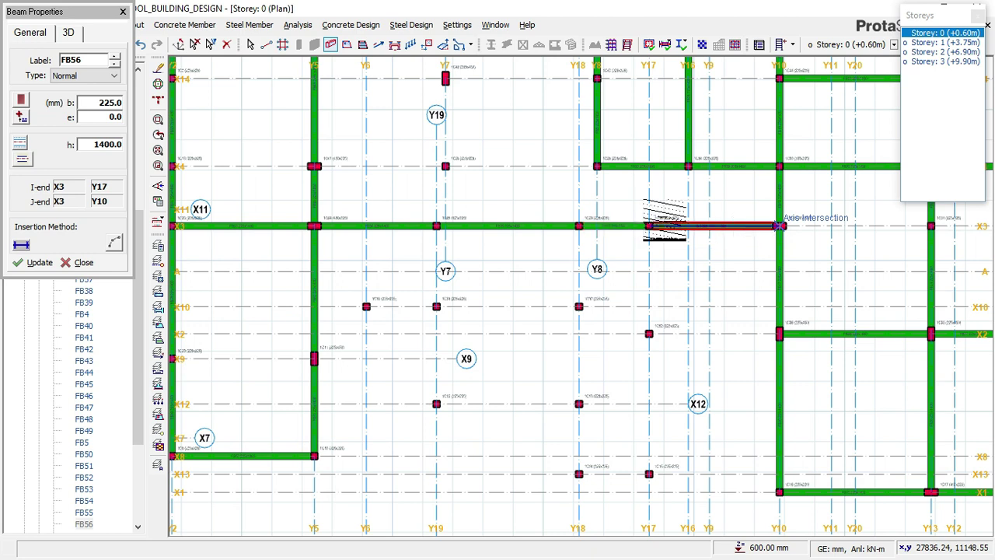
scroll(657, 224, down, 1)
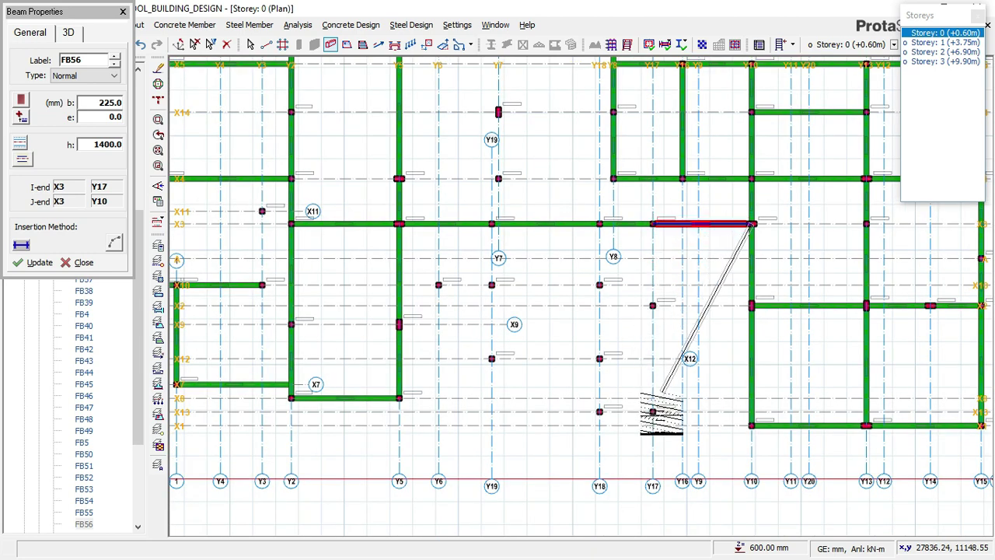
key(Escape)
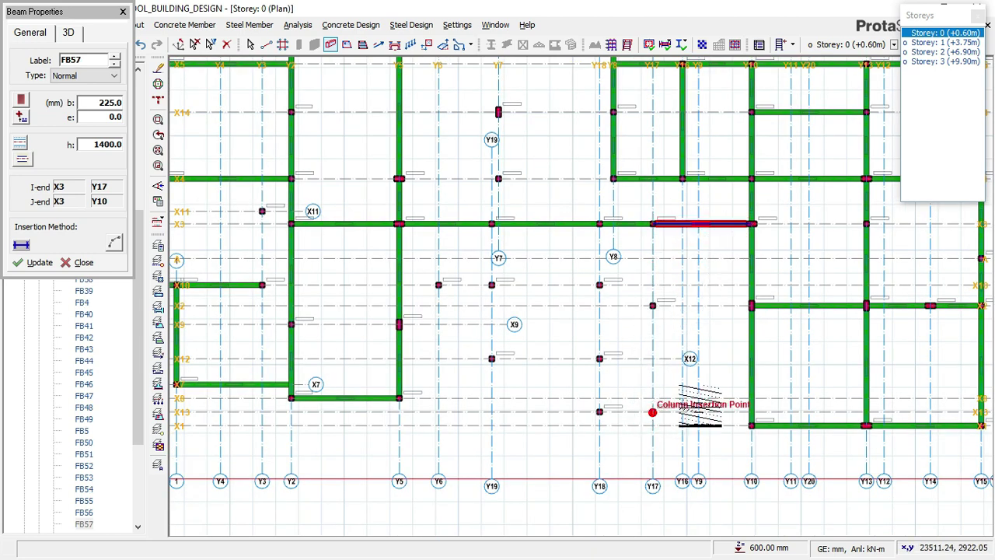
- Insert 225 x 1400 mm beams along axis X13 from Y17 to Y10 and along axis Y17 from X13 through X2 to X3
scroll(734, 411, up, 1)
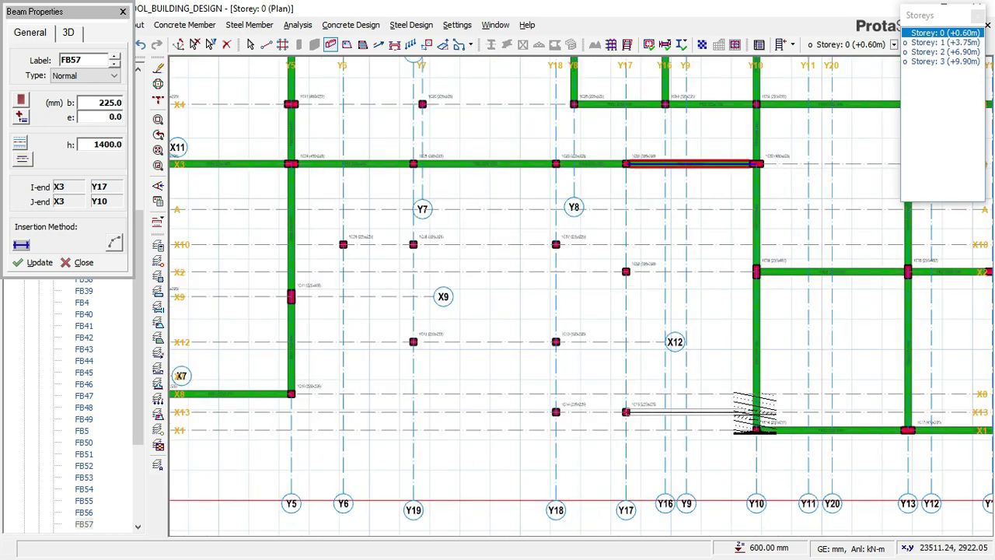
click(754, 412)
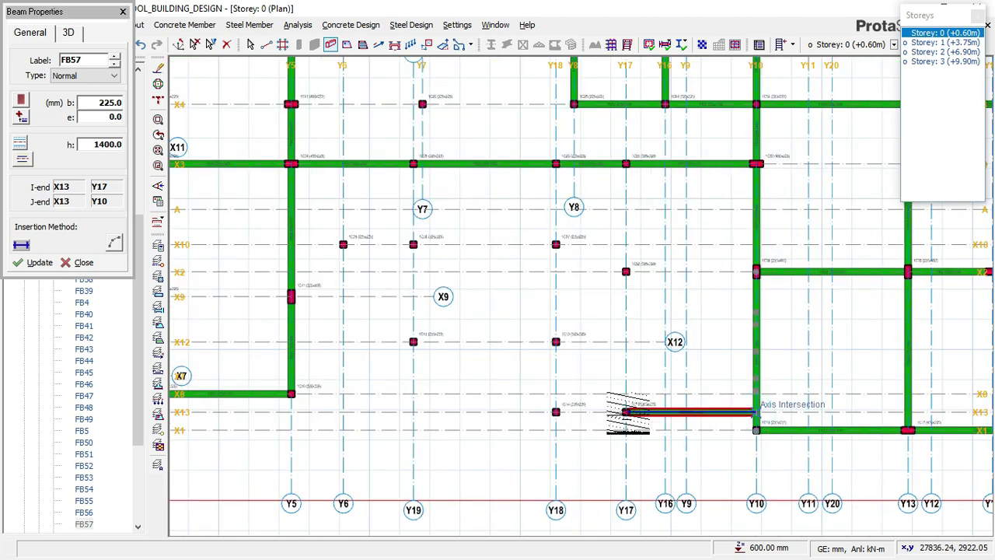
click(626, 411)
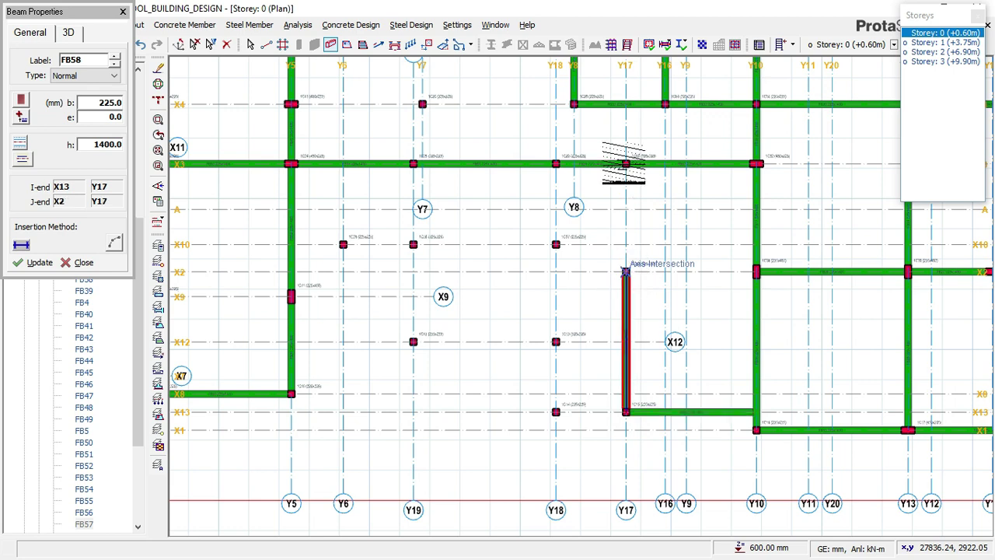
click(625, 163)
click(606, 232)
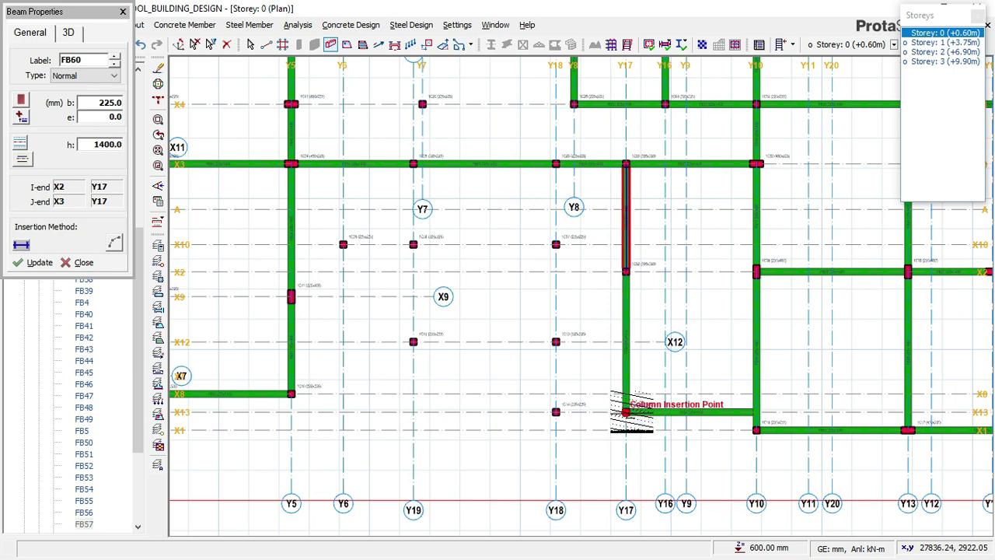
- Insert 225 x 1400 mm beams along axis X13 from Y17 to Y18 and along axis Y18 from X13 through X12 to X10
click(626, 409)
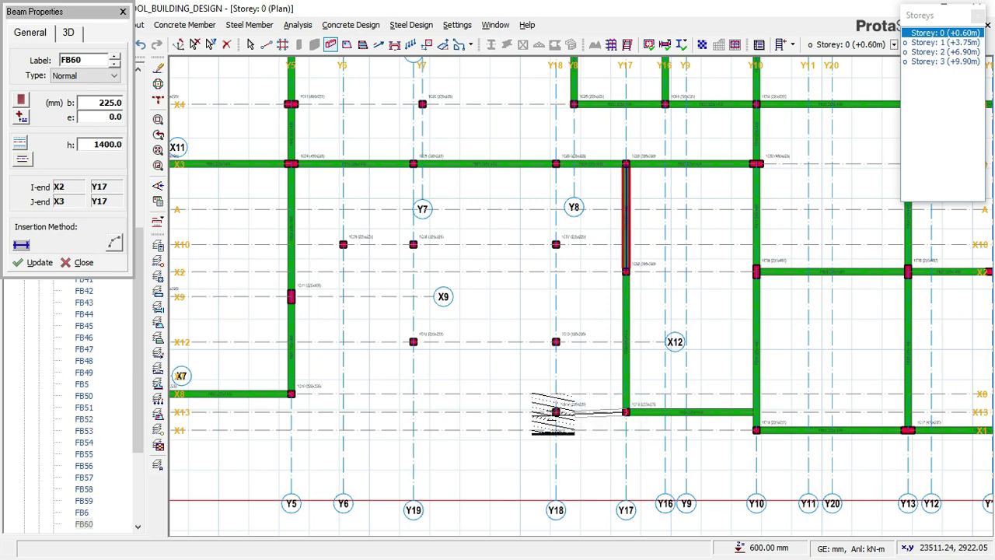
click(555, 409)
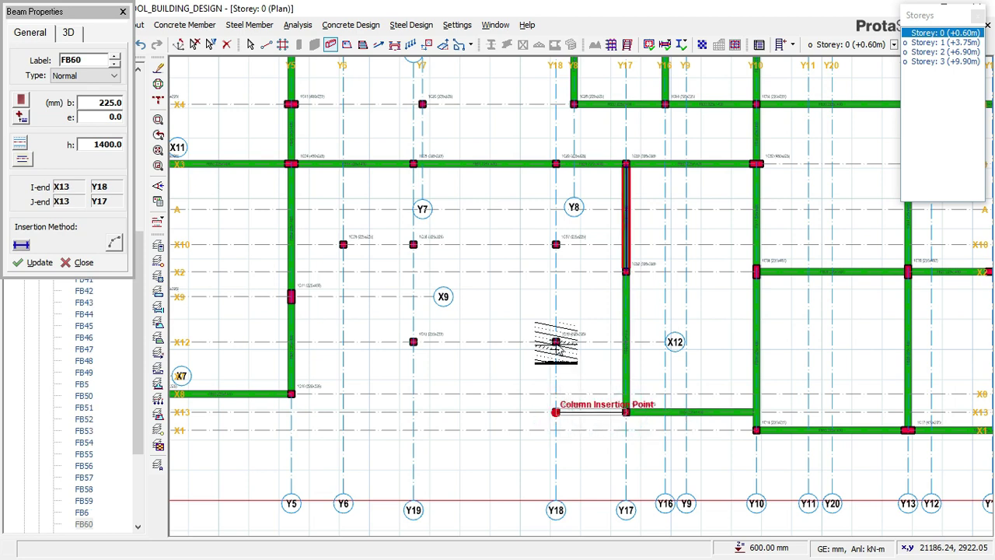
click(556, 342)
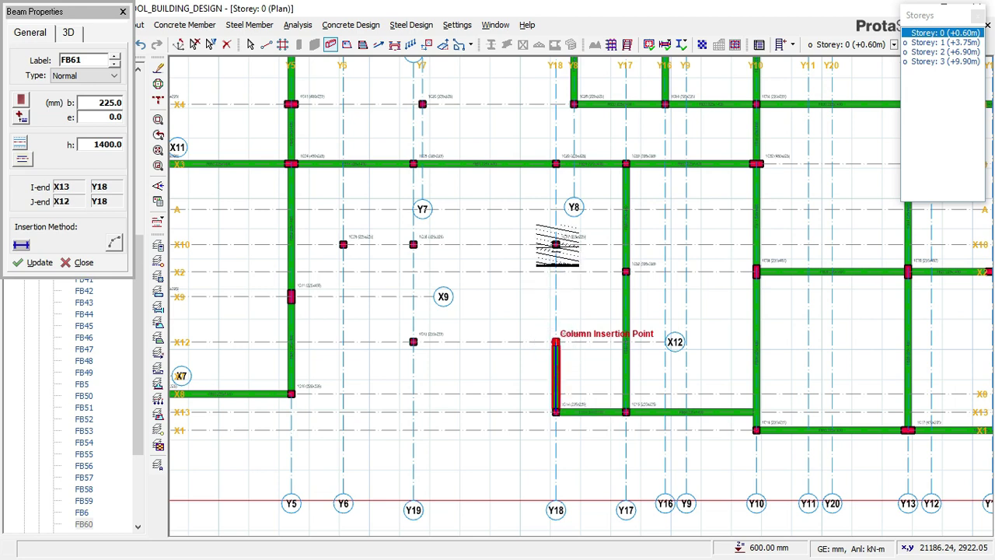
click(554, 244)
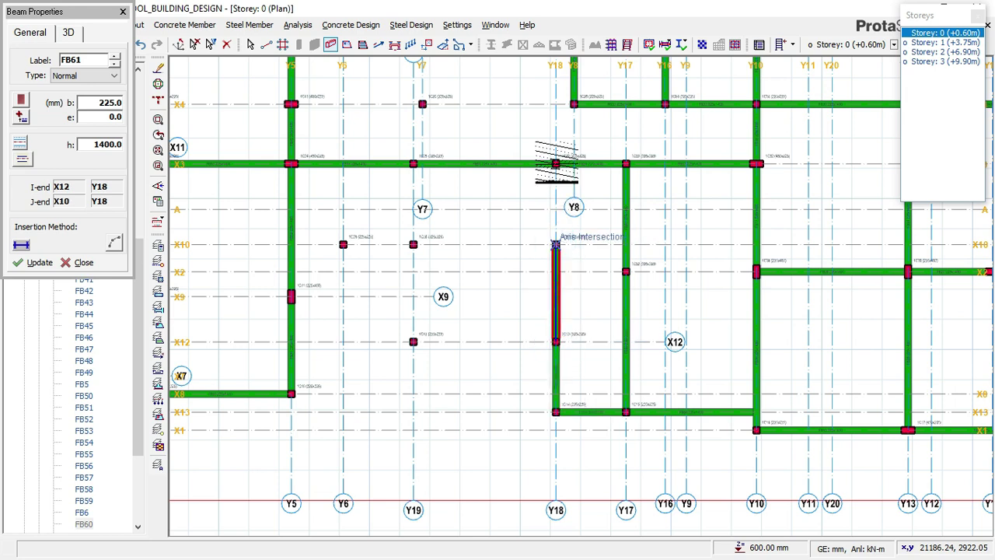
- Insert 225 x 1400 mm beams along axis Y18 from X10 to X3 and along axis X12 from Y18 to Y19
click(555, 163)
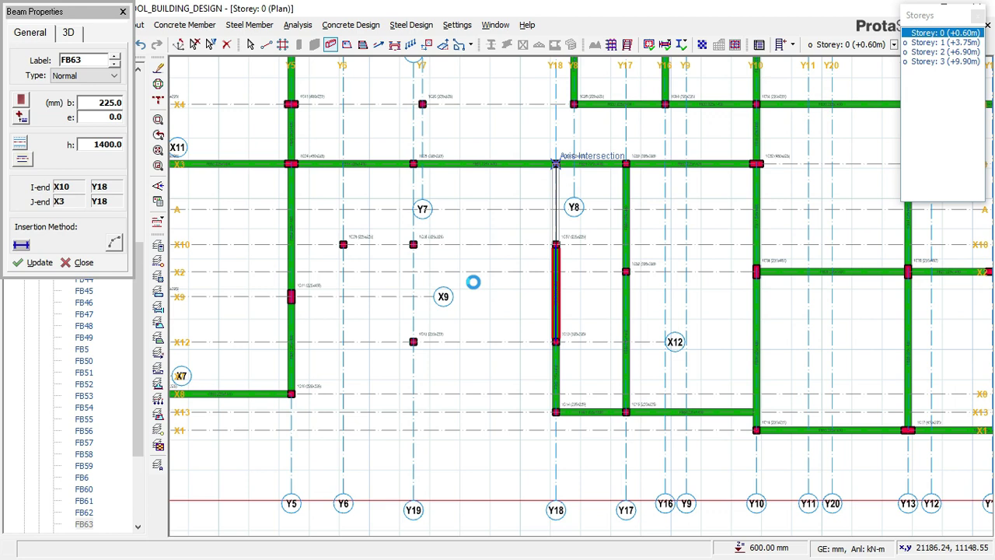
key(Escape)
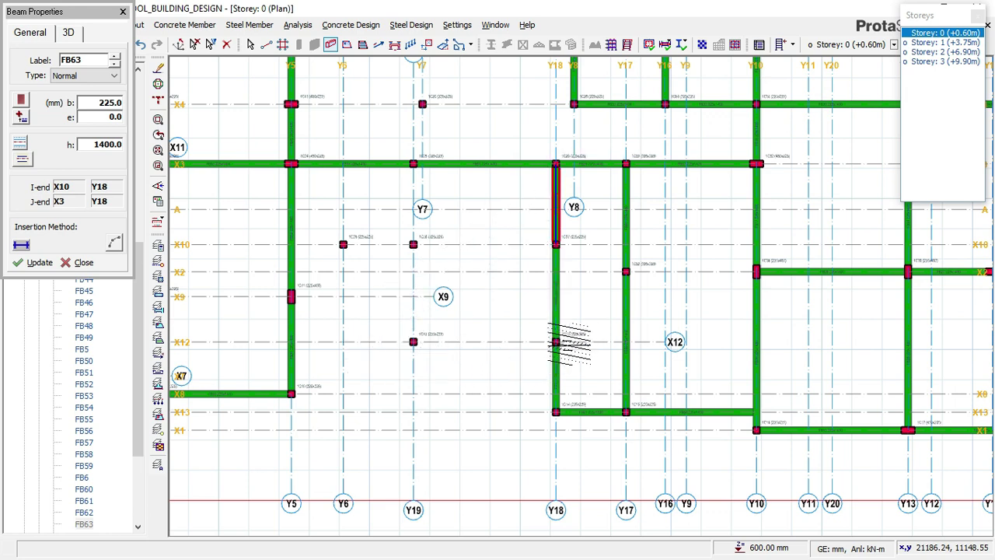
click(555, 342)
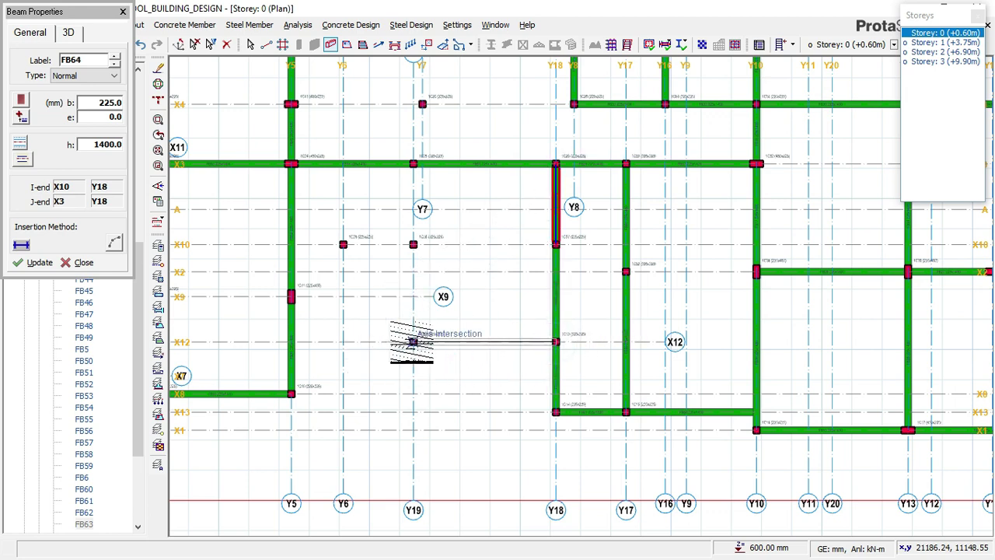
click(412, 342)
- Insert 225 x 1400 mm beams along axis Y19 from X12 through X10 to X3, and along axis X10 from Y18 through Y19 to Y6
click(412, 245)
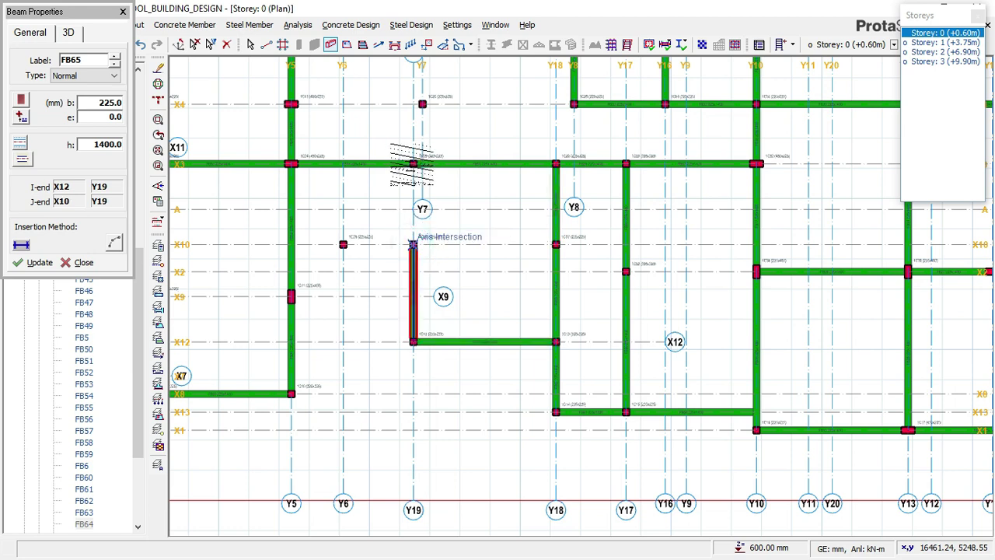
click(412, 164)
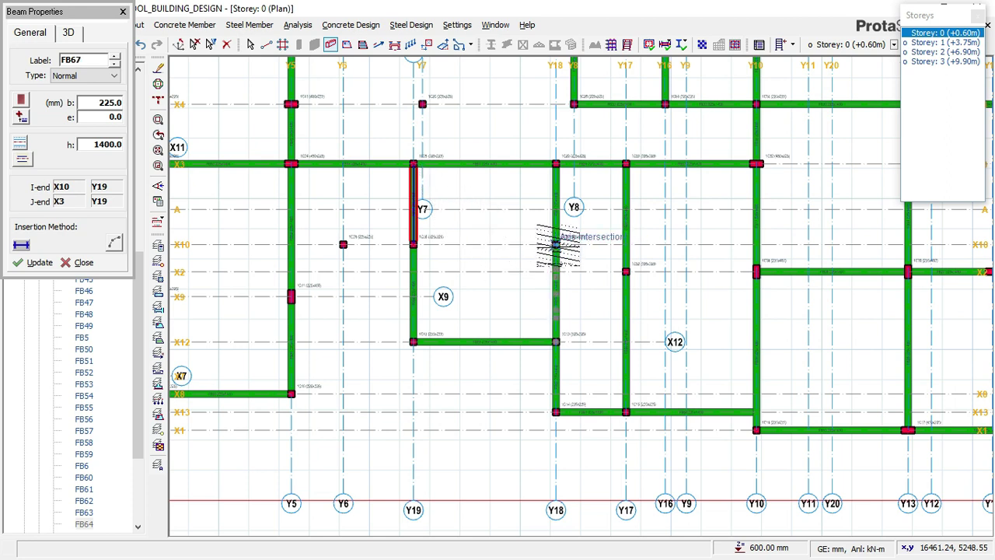
click(556, 245)
click(413, 245)
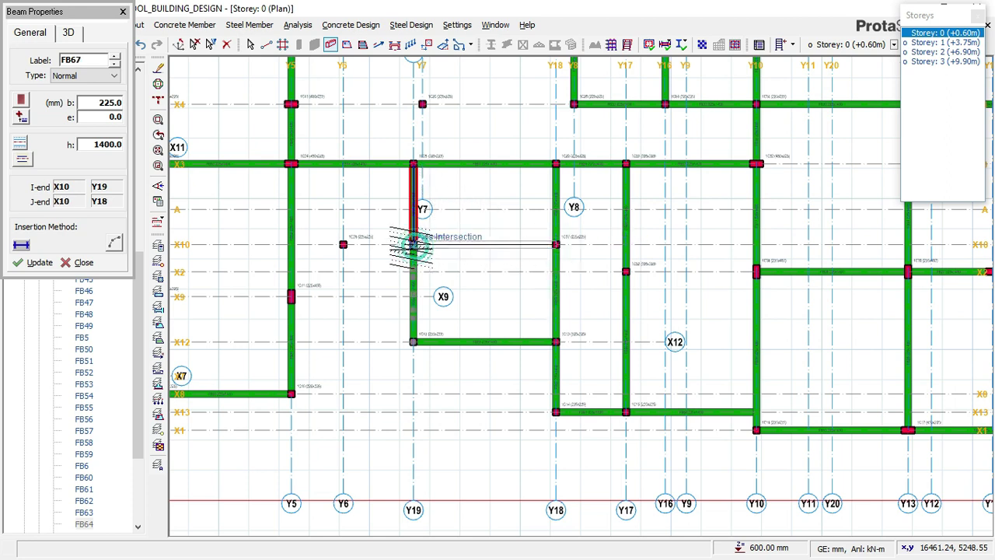
click(342, 245)
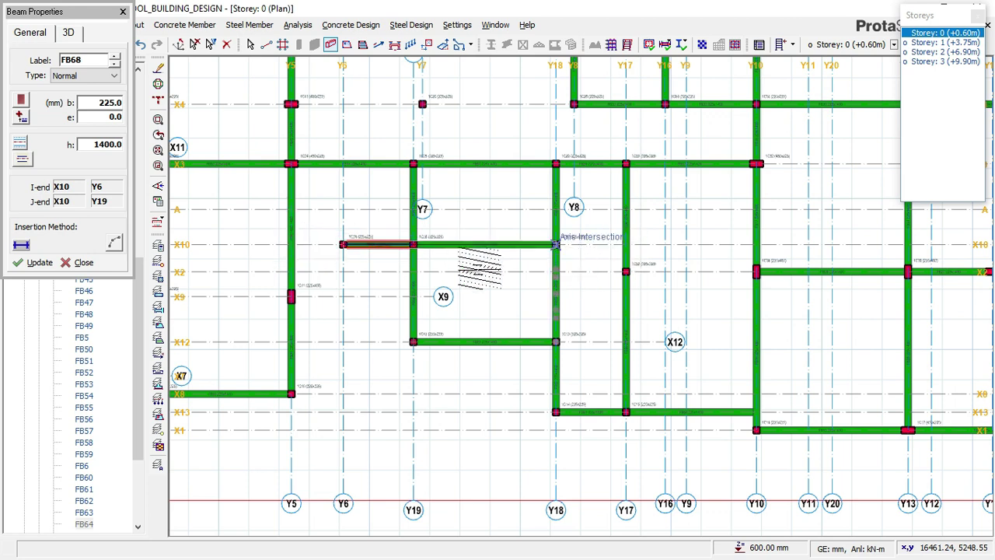
- Consult the Storey 1 plan around axis Y6 and delete the Storey 0 beam along axis X10 between Y6 and Y19
click(937, 42)
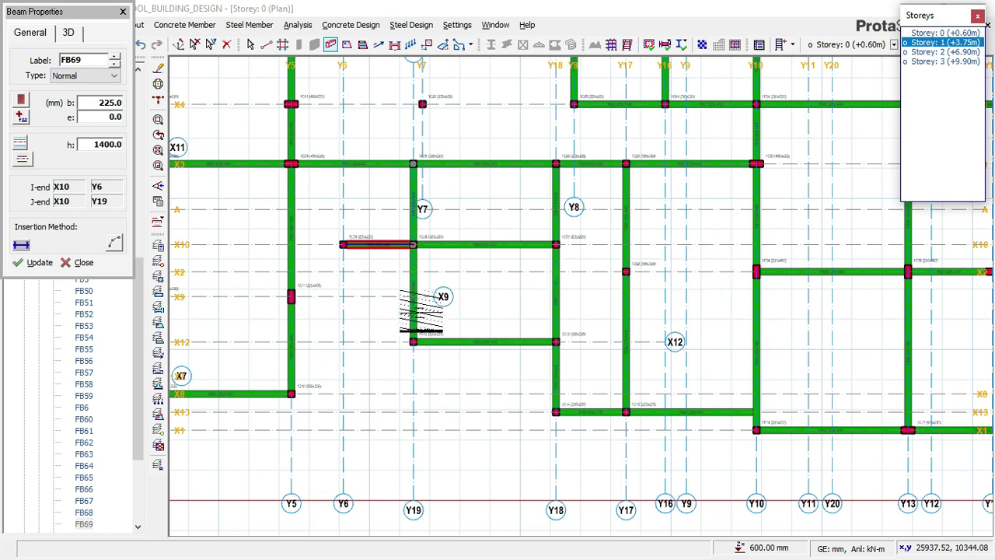
key(Escape)
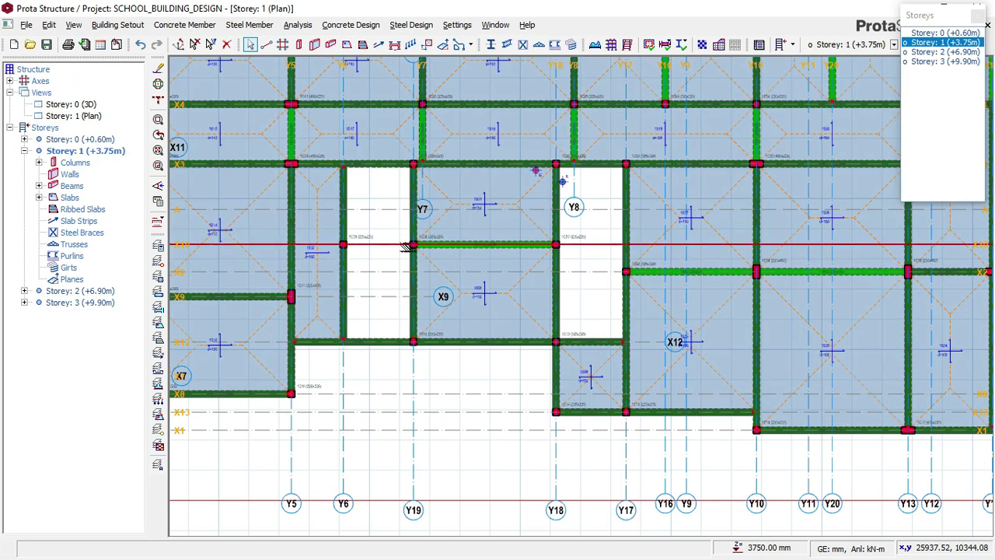
click(343, 177)
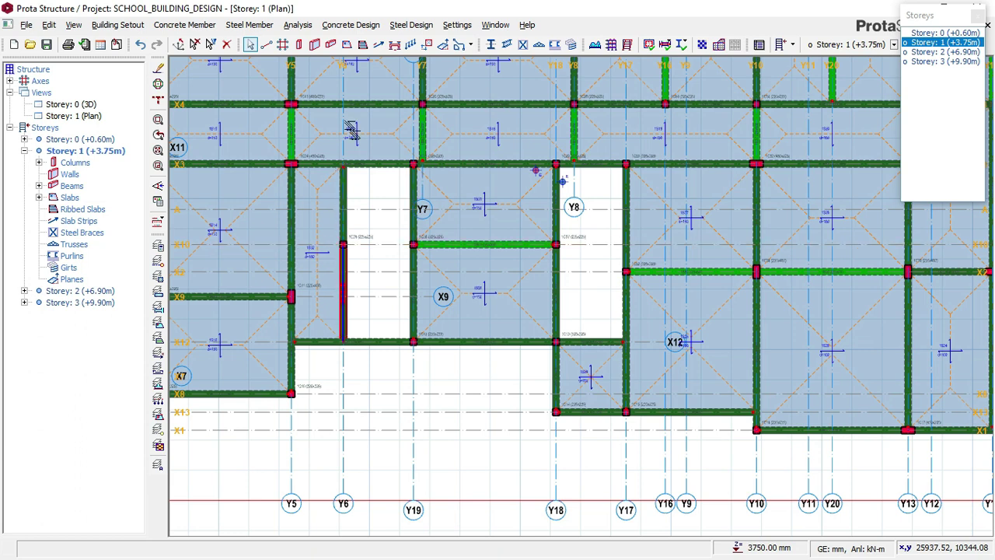
click(930, 34)
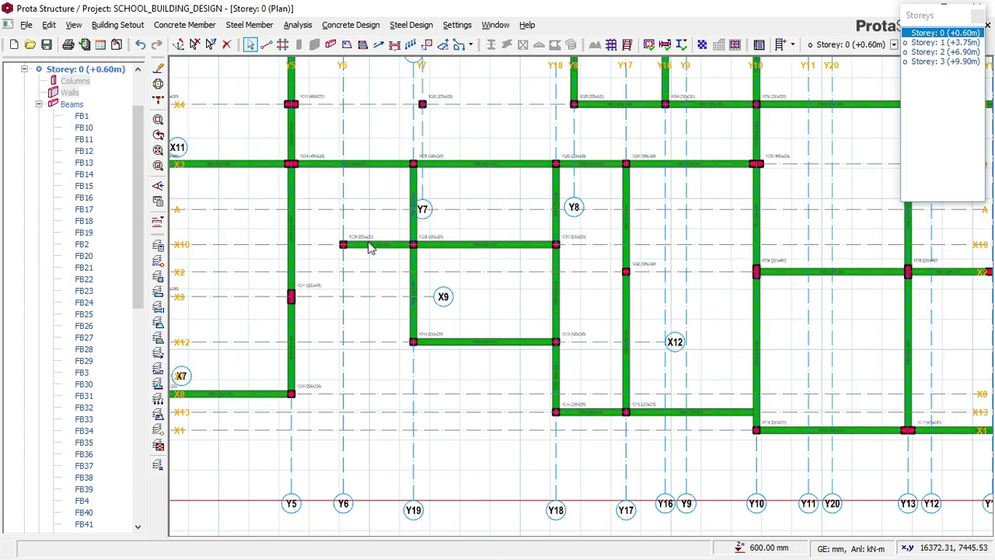
click(446, 265)
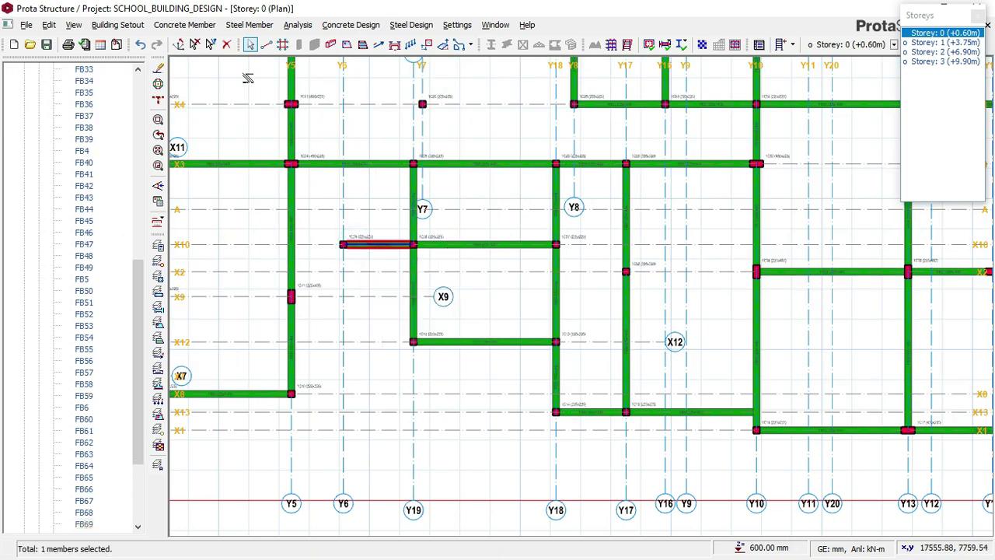
- Insert 225 x 1400 mm beams along axis X12 from Y19 to Y5 and along axis Y6 from X12 through X10 to X3
click(184, 24)
click(189, 65)
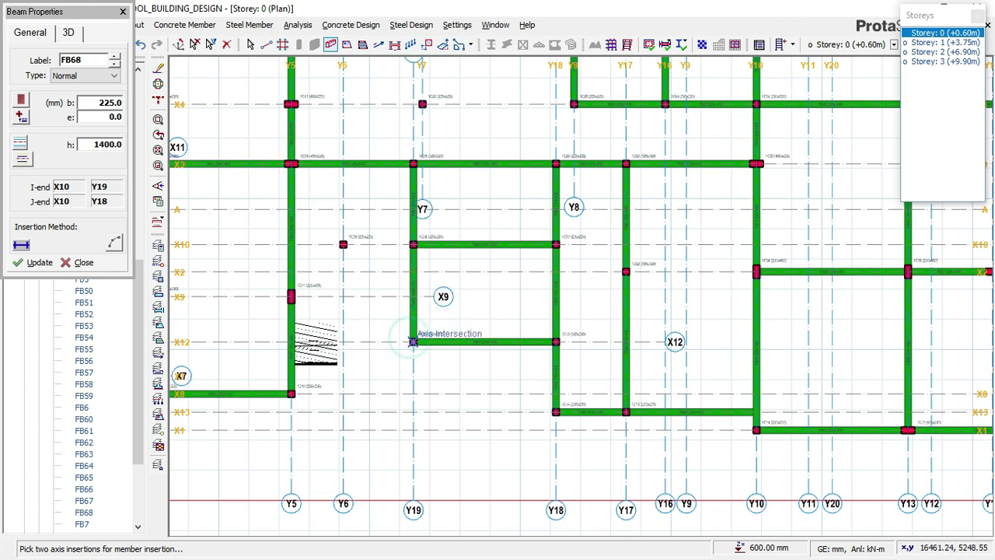
click(413, 341)
scroll(296, 342, up, 3)
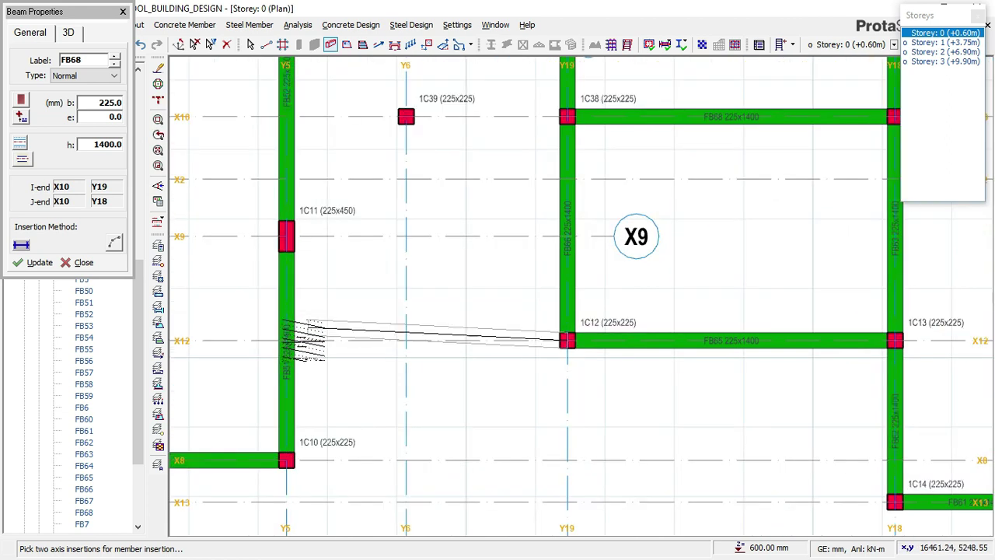
click(286, 342)
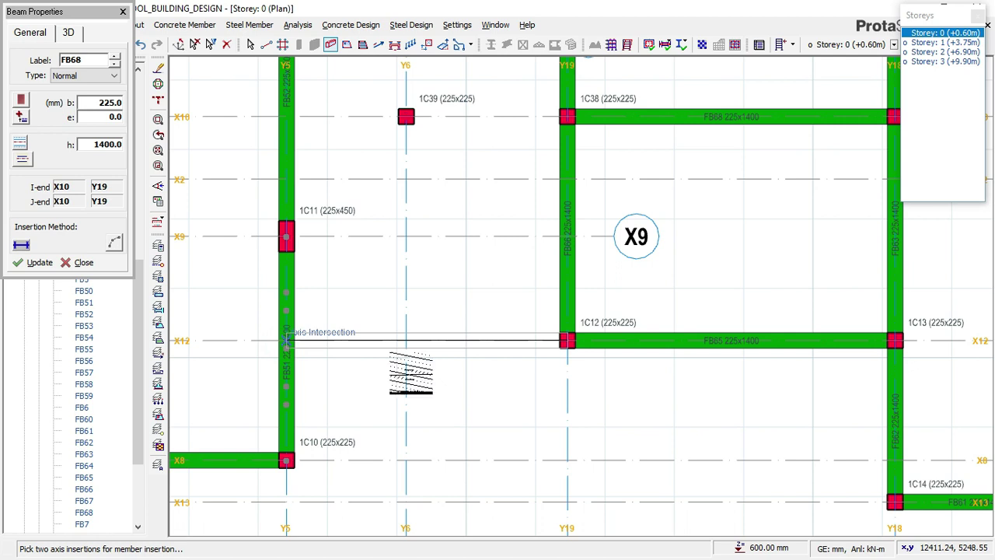
middle_drag(426, 198, 418, 340)
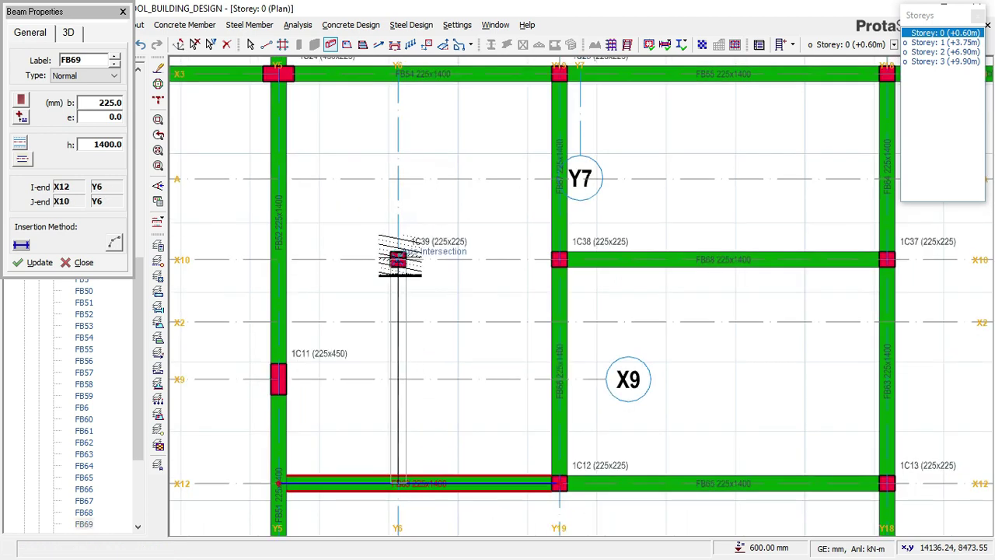
click(427, 142)
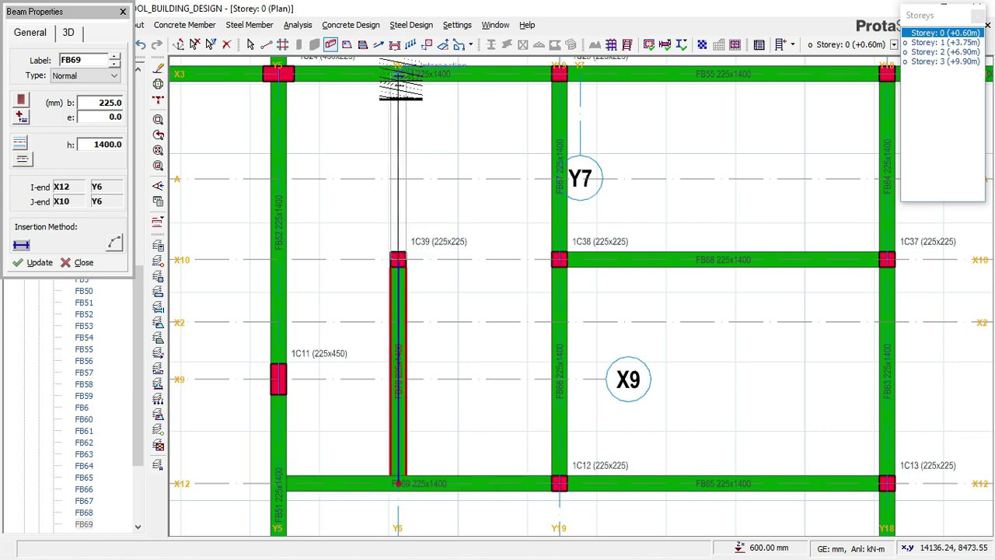
- Insert a 225 x 1400 mm beam along axis X2 between Y10 and Y17
scroll(445, 276, down, 3)
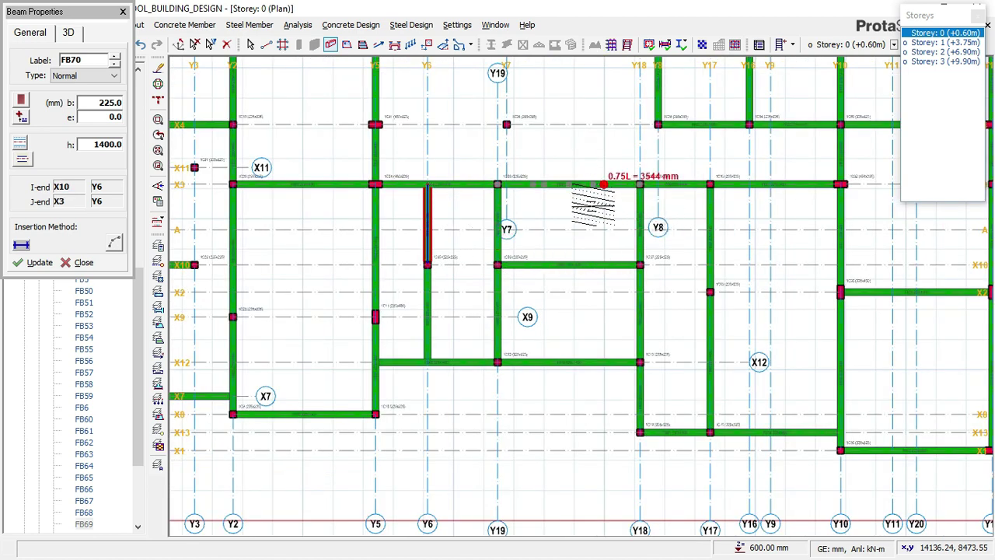
middle_drag(615, 267, 455, 273)
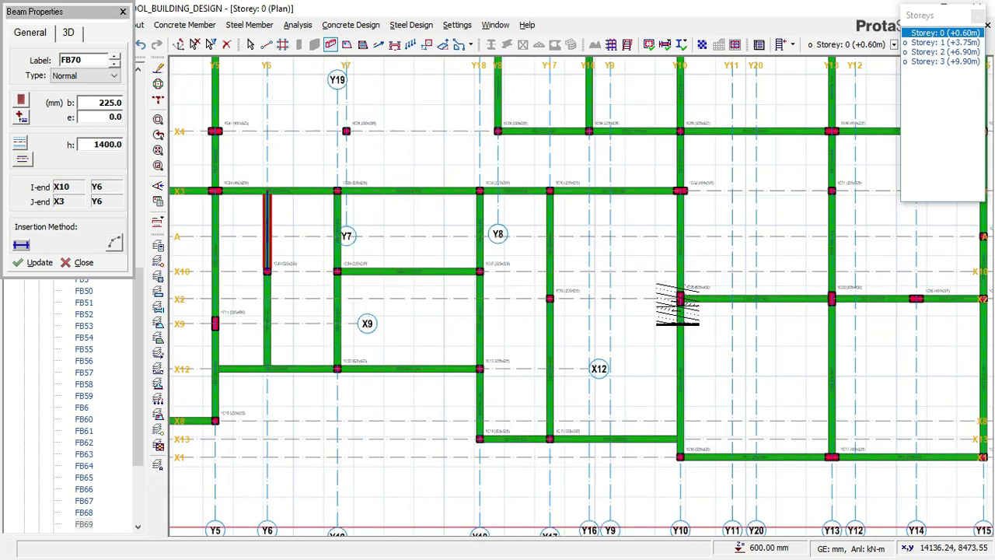
scroll(664, 299, up, 1)
click(677, 294)
click(513, 296)
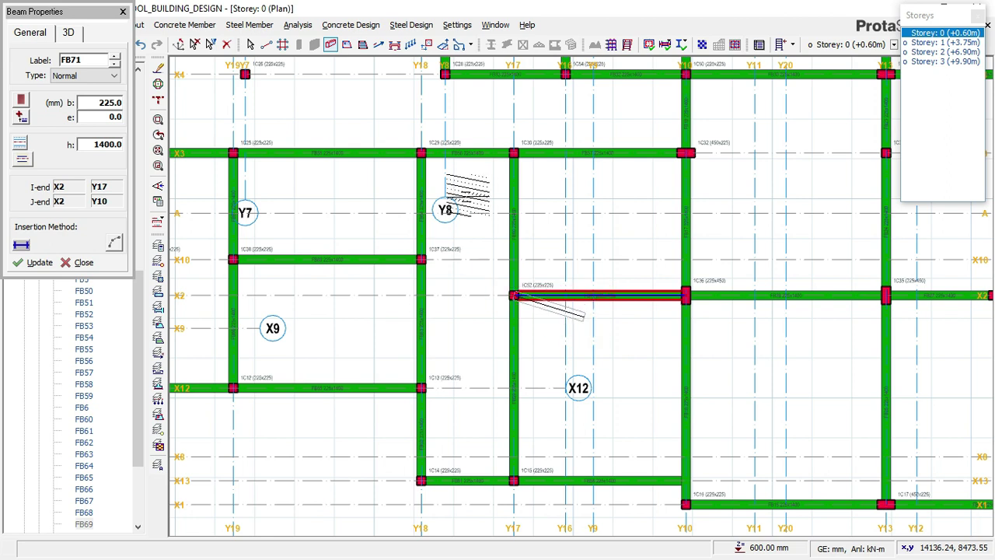
- Consult the Storey 1 plan between Y18 and Y17, and insert a 225 x 1400 mm beam along axis X12 from Y18 to Y17 in Storey 0
click(942, 42)
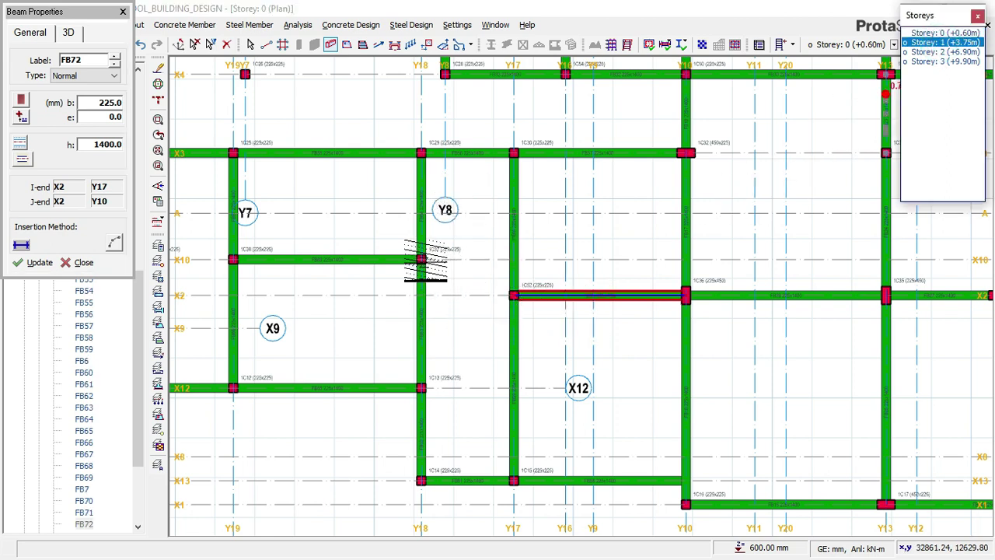
key(Escape)
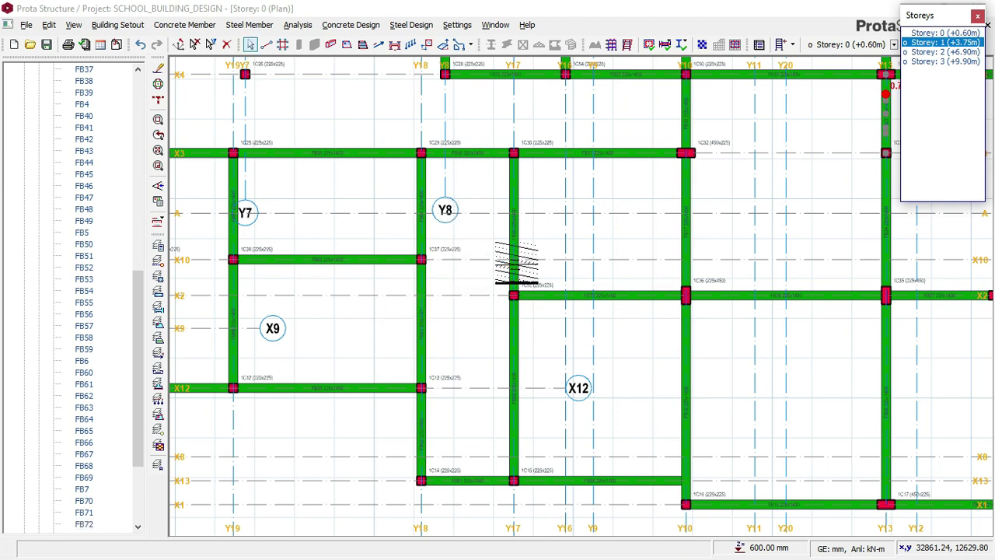
click(478, 264)
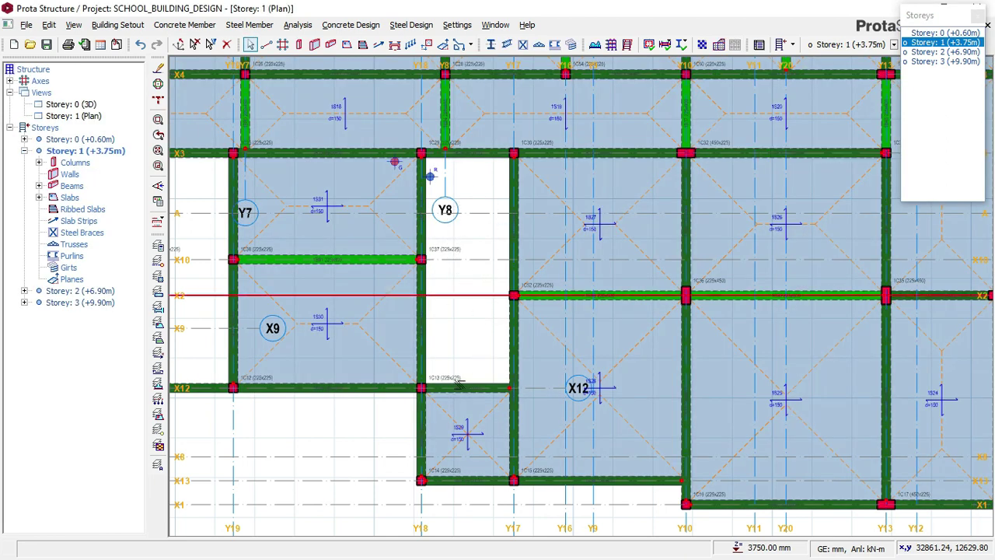
click(946, 32)
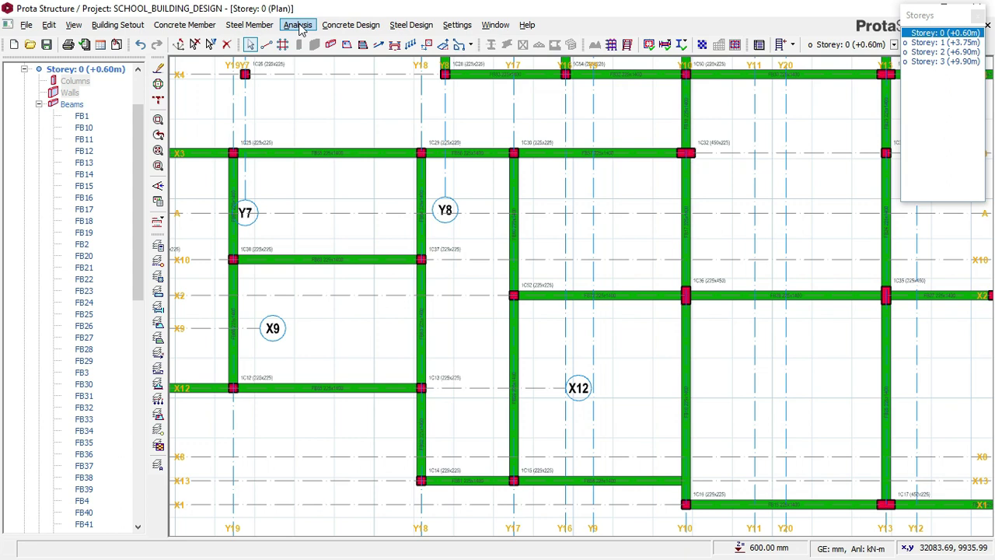
click(206, 27)
click(203, 70)
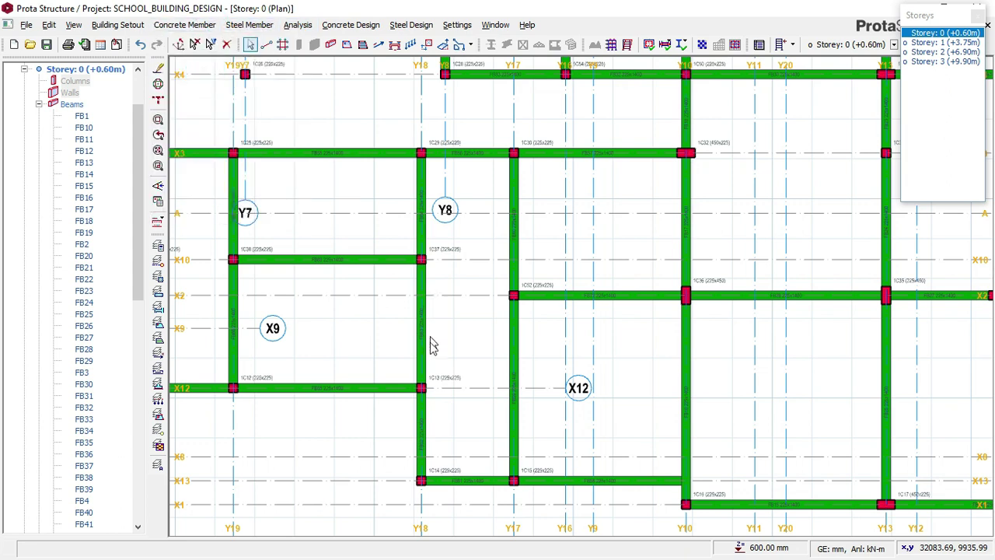
click(418, 388)
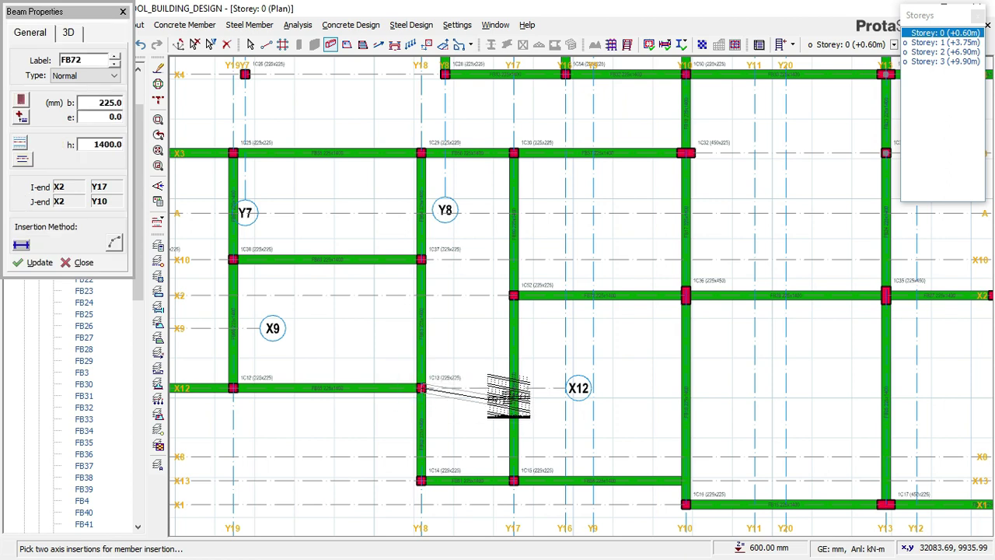
click(492, 386)
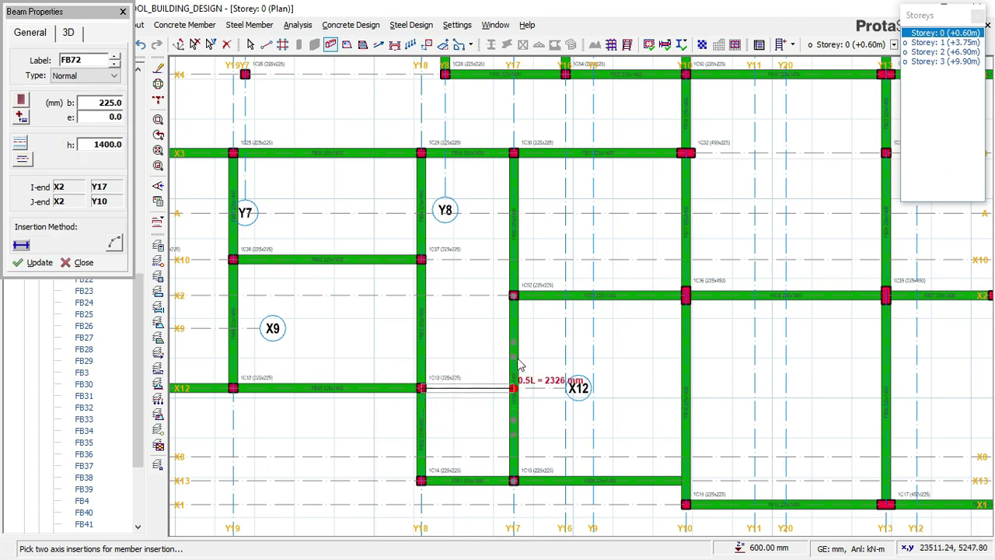
scroll(519, 364, down, 2)
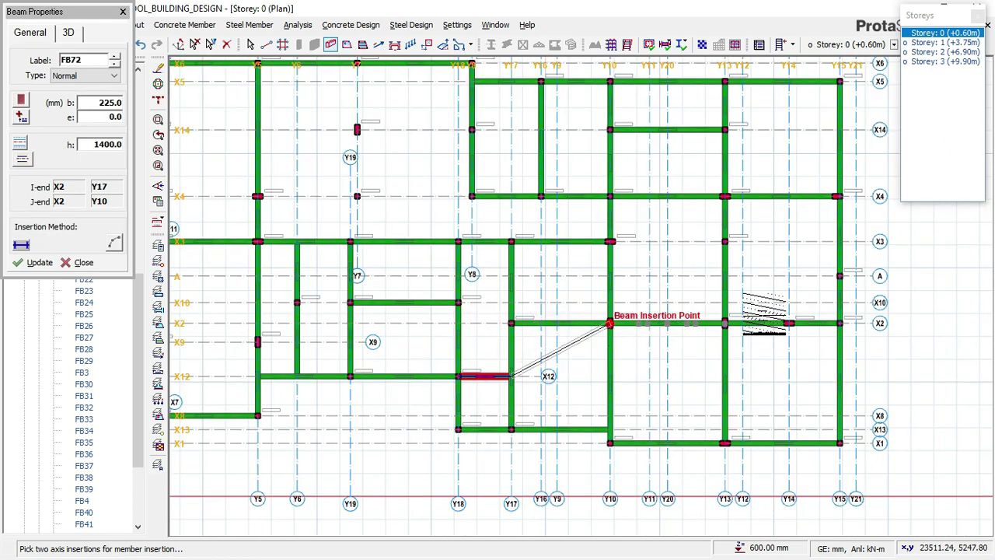
right_click(878, 221)
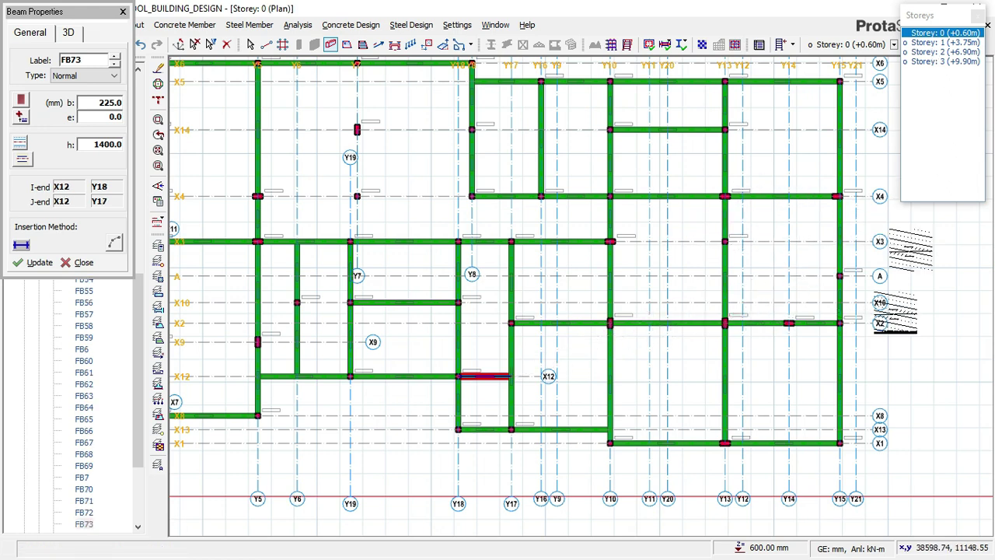
- Examine the Storey 1 plan for the beam layout around axes Y14, X4 and X3 and across the whole floor
click(945, 42)
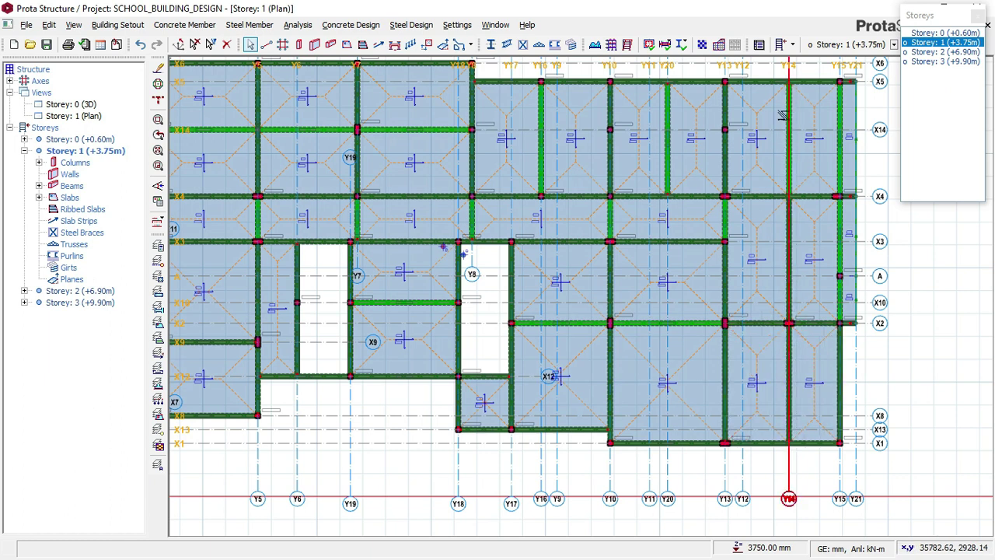
mouse_move(820, 197)
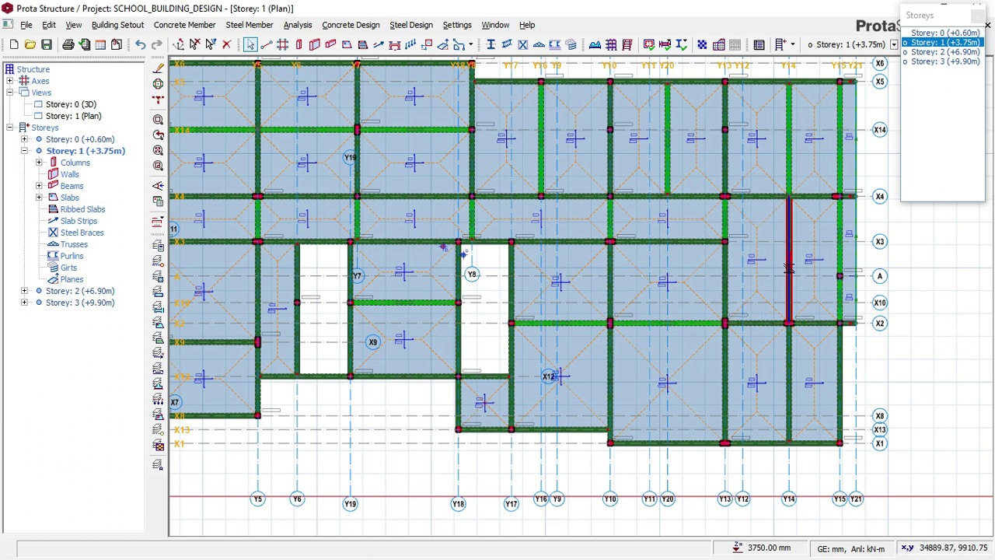
mouse_move(789, 268)
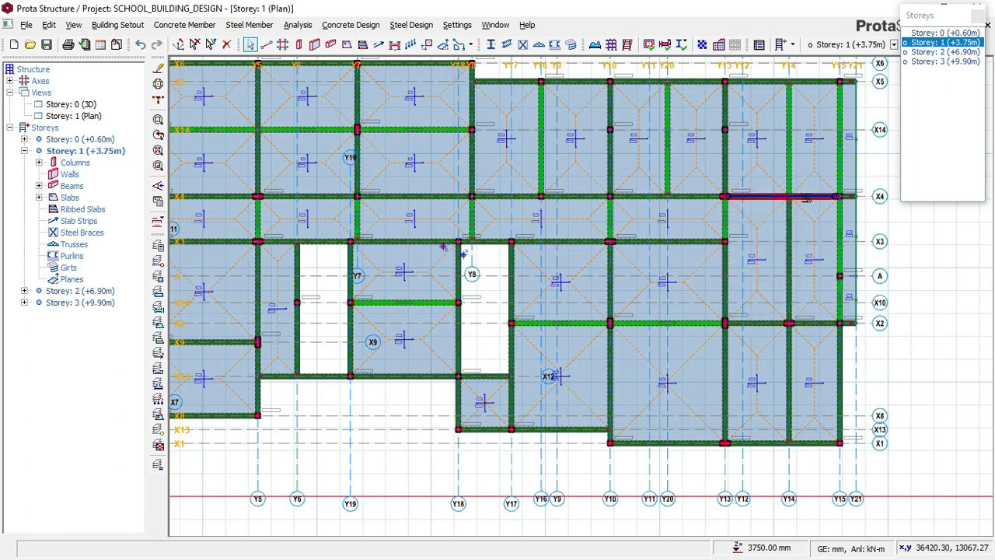
mouse_move(806, 199)
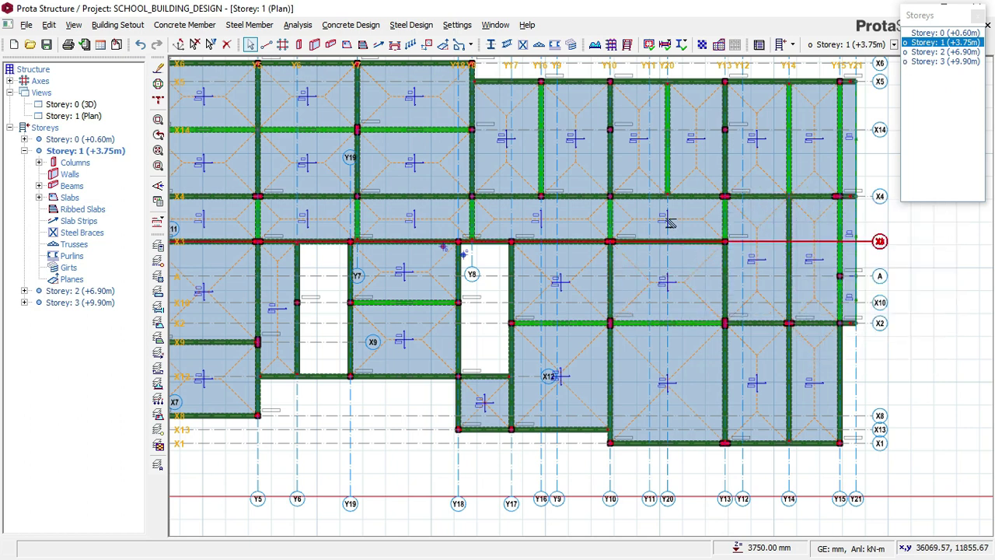
scroll(678, 226, down, 1)
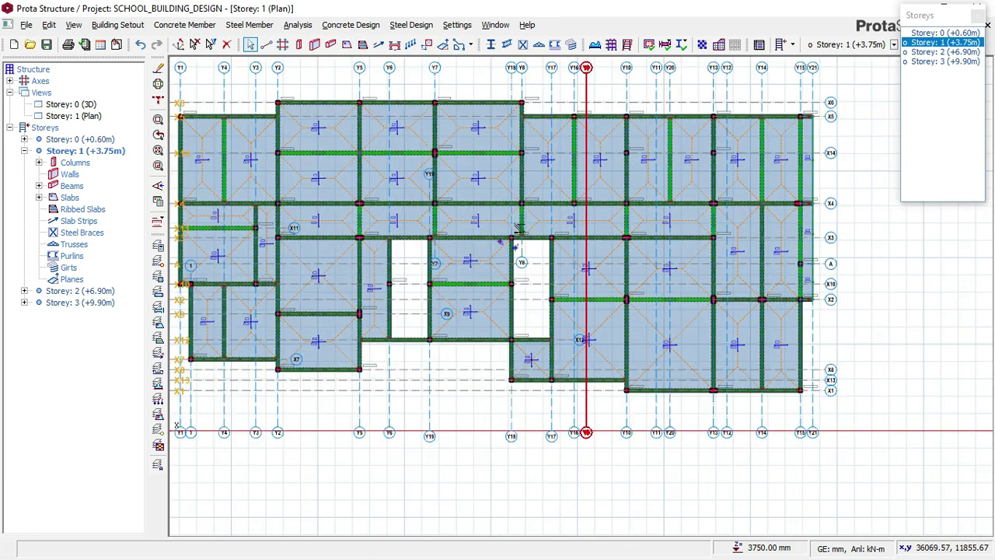
middle_drag(449, 247, 494, 251)
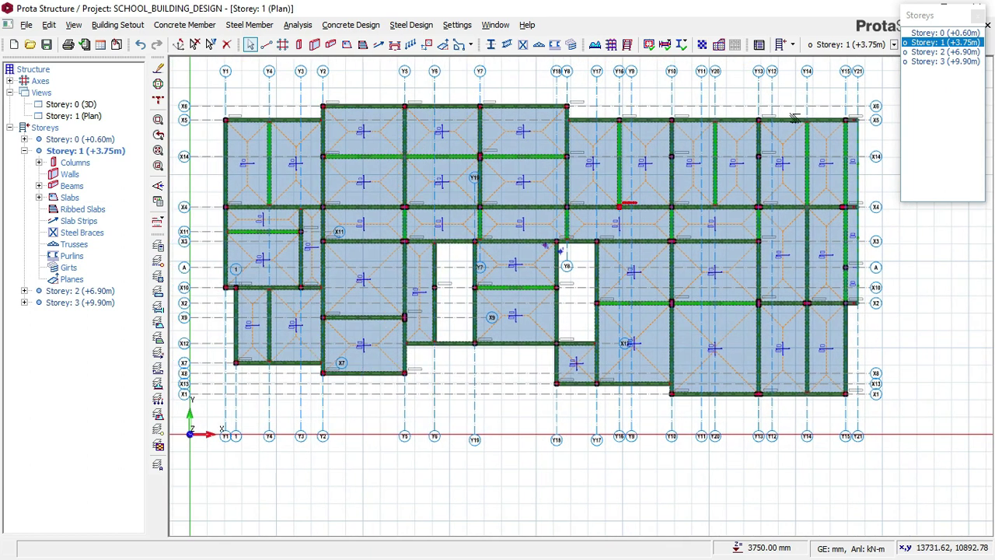
- Insert a 225 x 1400 mm concrete beam along axis X9 from Y2 to Y5 in Storey 0
click(932, 33)
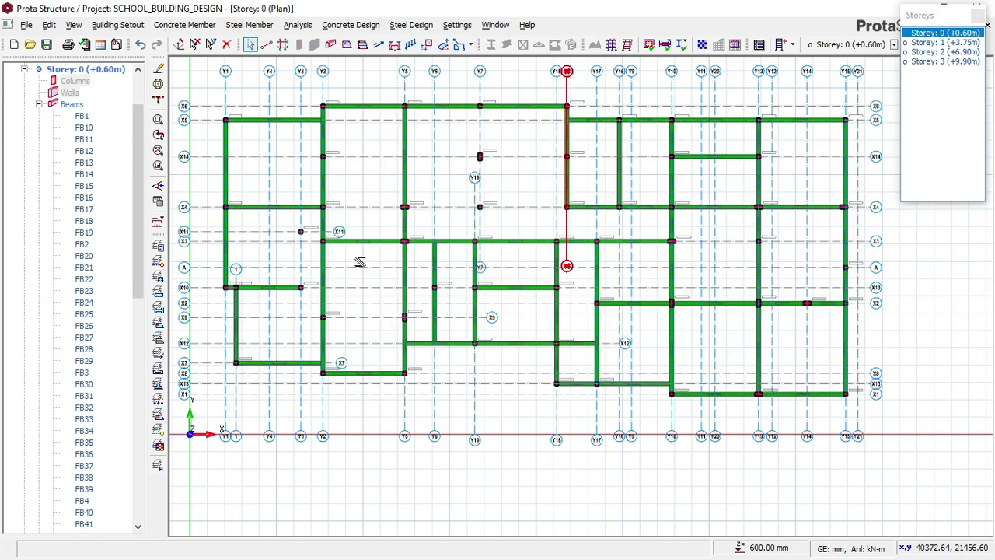
click(203, 25)
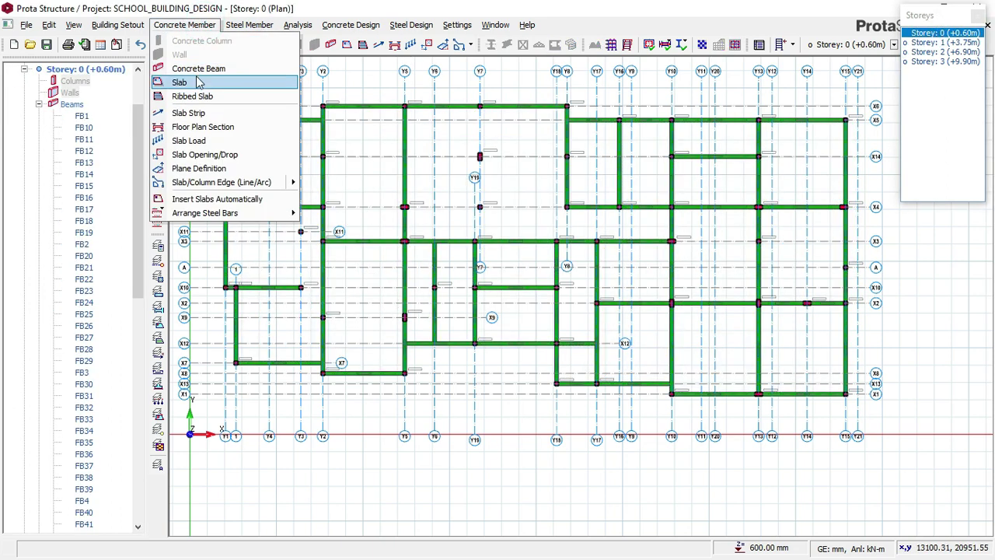
click(202, 69)
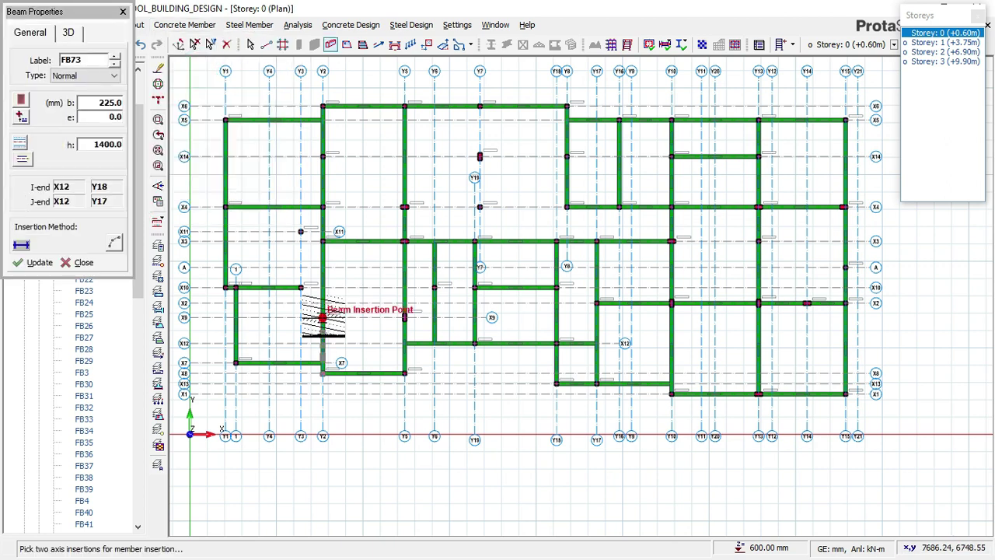
scroll(322, 317, up, 1)
click(323, 317)
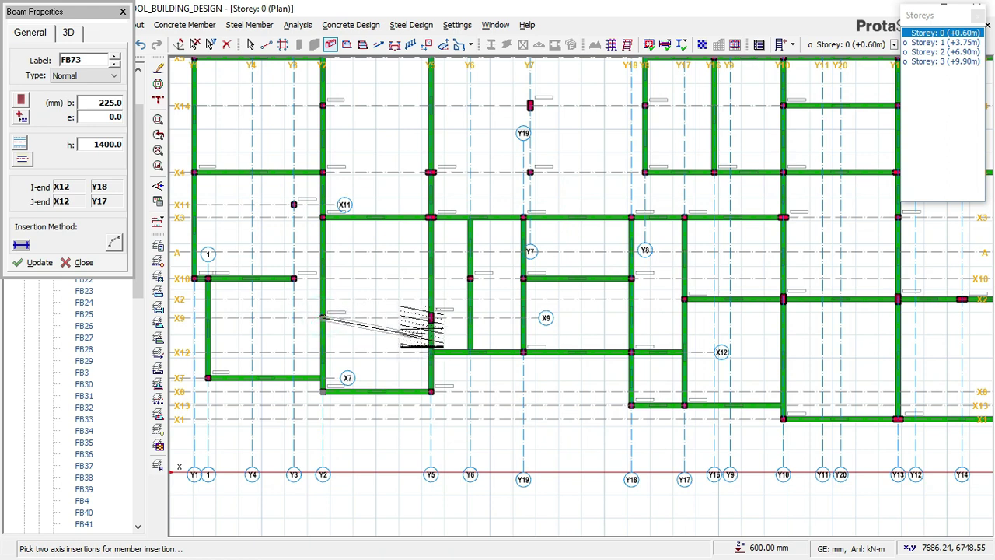
scroll(429, 319, up, 1)
click(432, 316)
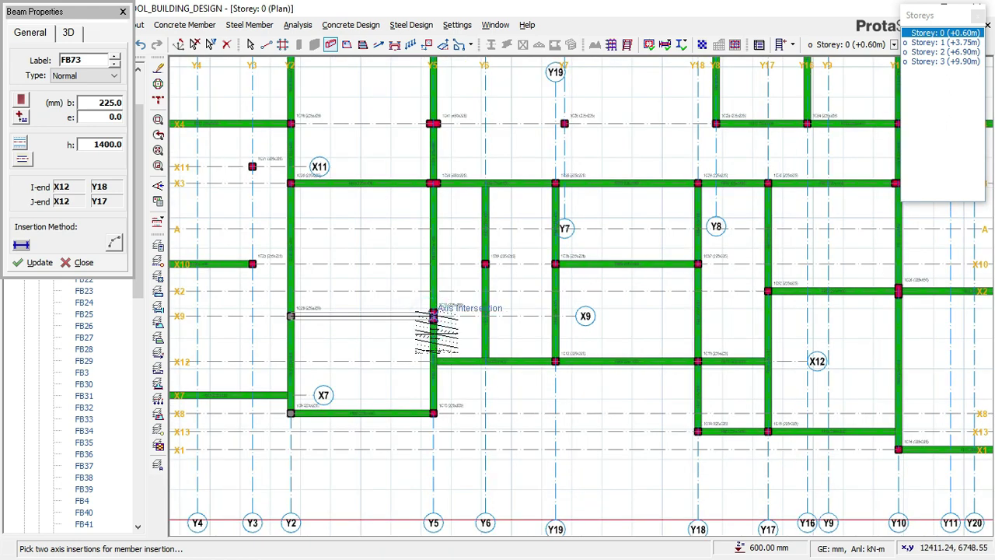
- Insert 225 x 1400 mm beams along axis Y7 from X6 through X14 and X4 to X3
scroll(533, 354, down, 3)
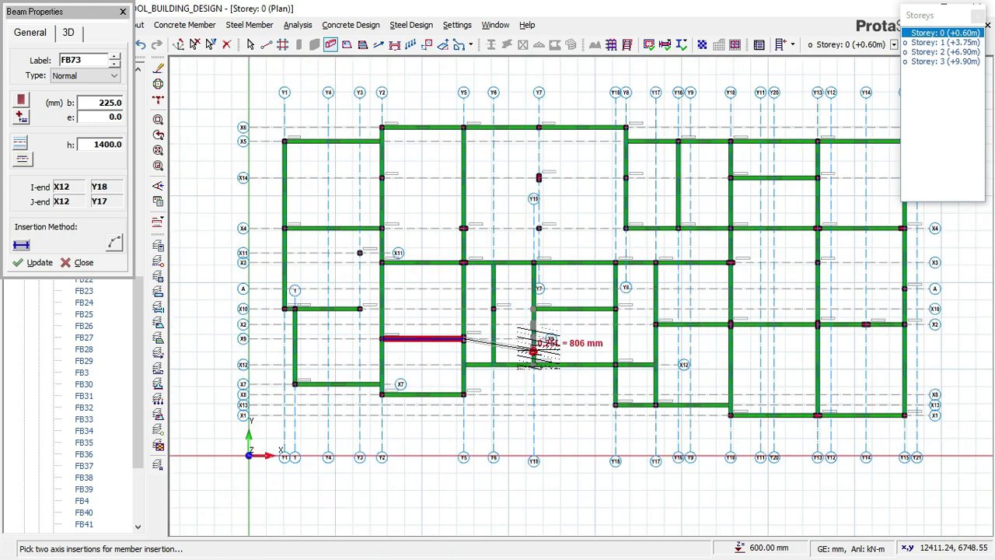
scroll(539, 126, up, 3)
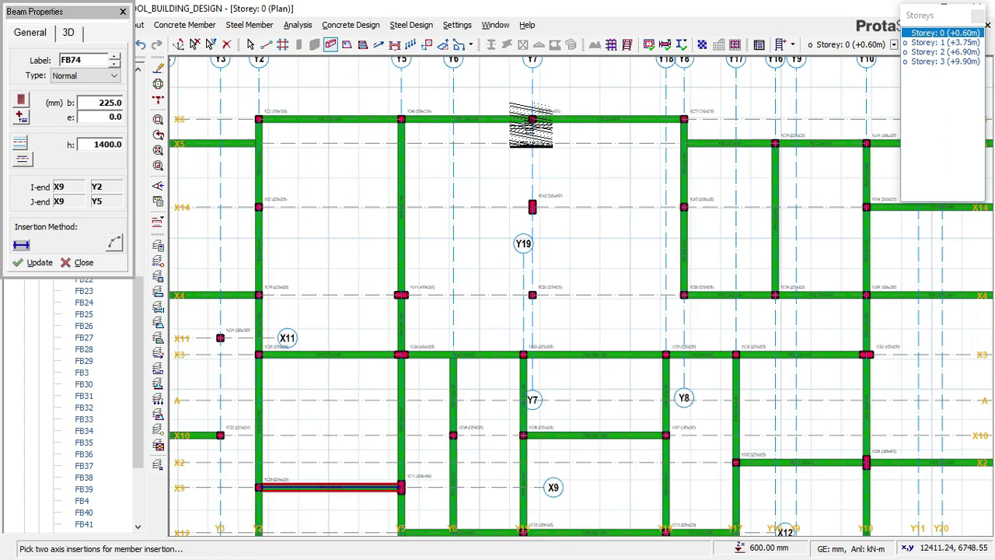
click(533, 119)
click(532, 235)
click(533, 351)
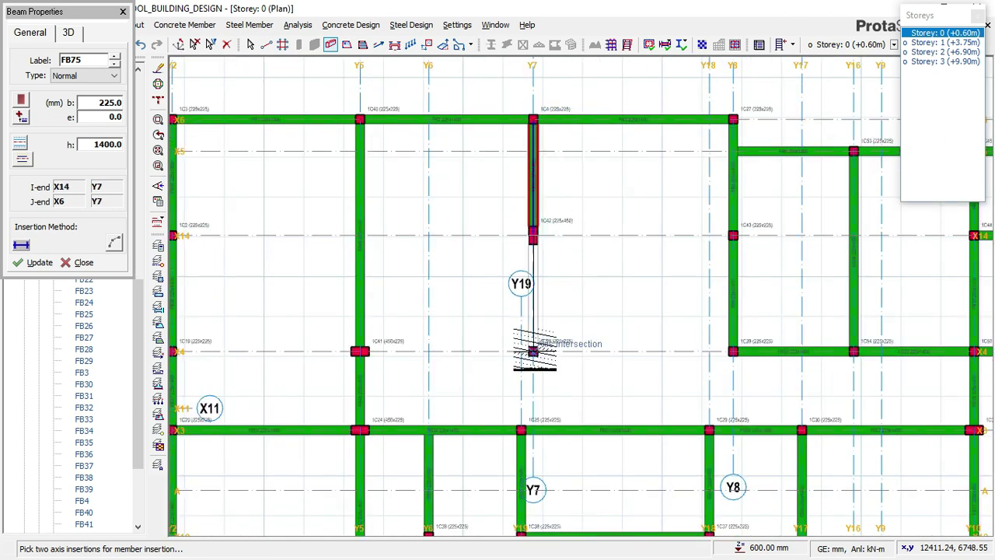
click(533, 430)
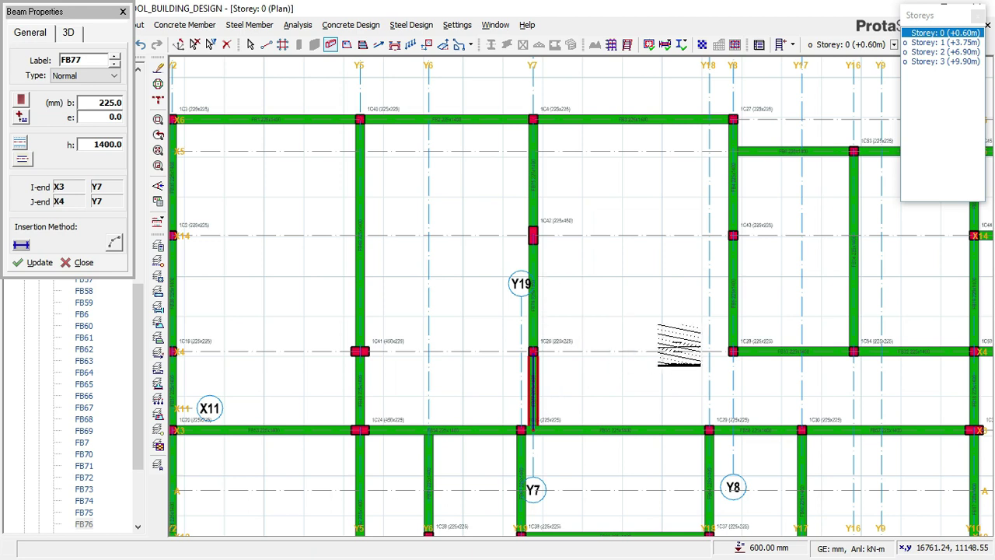
- Insert a 225 x 1400 mm beam along axis Y8 from X4 to X3
click(732, 351)
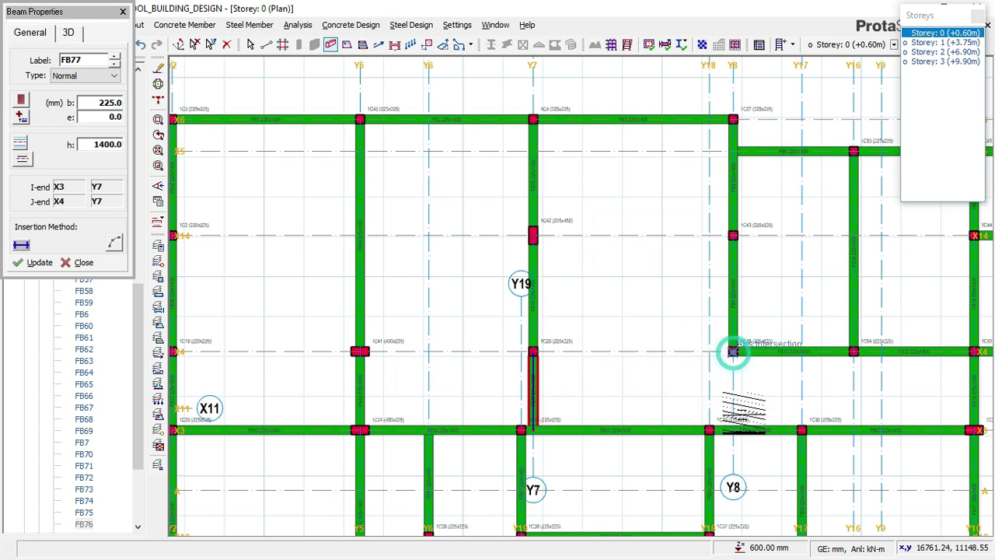
scroll(739, 430, up, 1)
click(733, 430)
scroll(657, 393, down, 3)
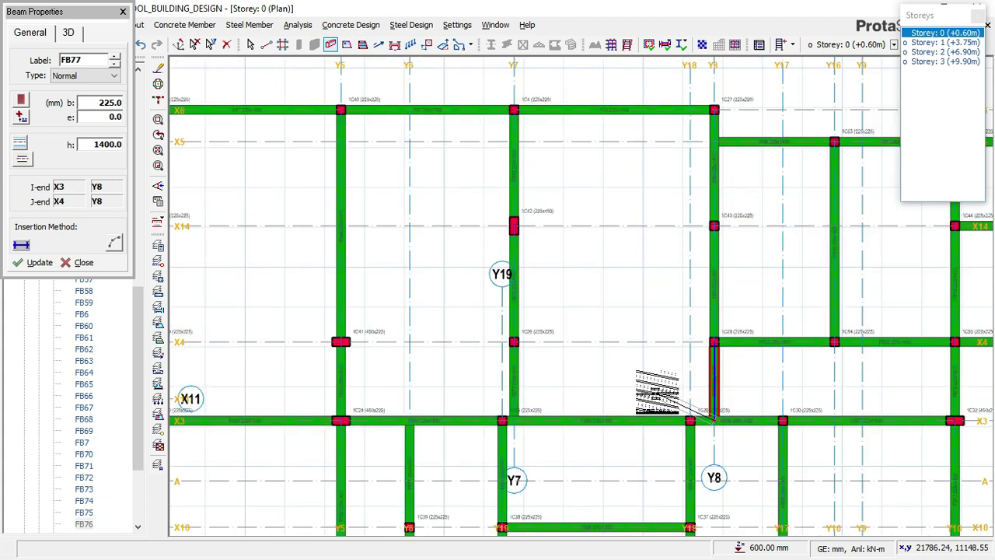
- Insert 225 x 1400 mm beams along axis X14 from Y8 through Y7 and Y5 to Y2
scroll(691, 295, up, 1)
click(690, 296)
click(539, 295)
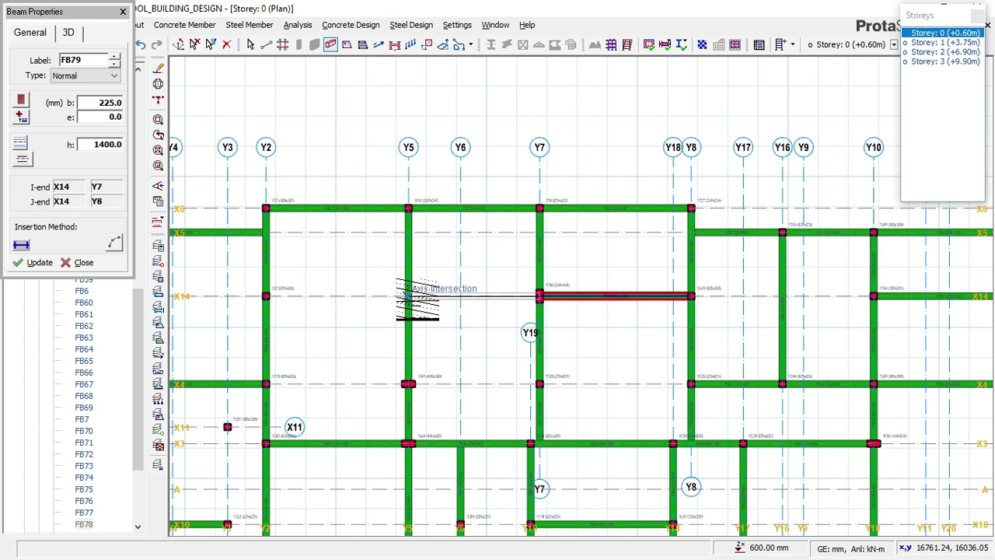
scroll(416, 296, up, 2)
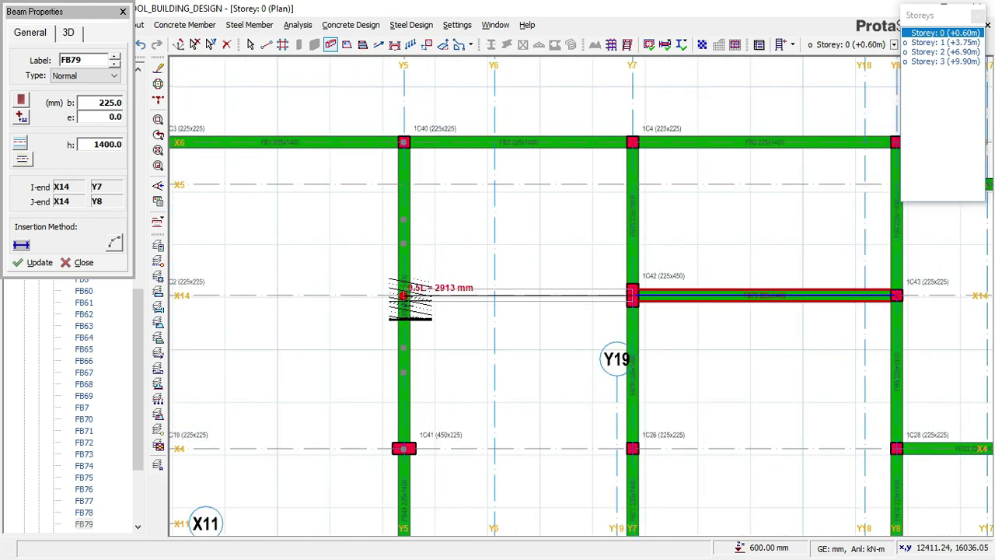
click(403, 296)
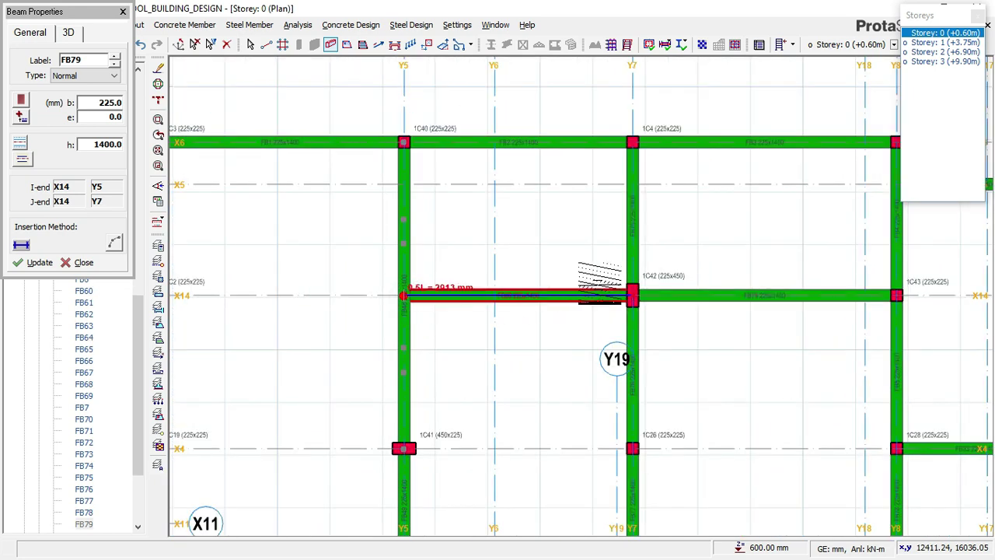
scroll(594, 291, down, 2)
scroll(327, 293, up, 1)
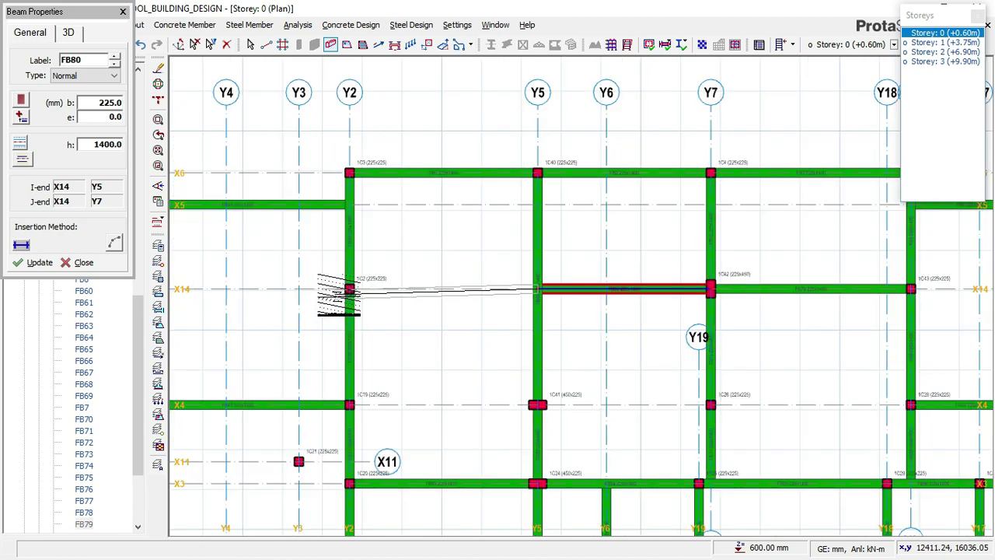
click(421, 309)
- Examine the Storey 1 plan for the beam layout along axes X14 and X4 between Y2 and Y8
click(925, 42)
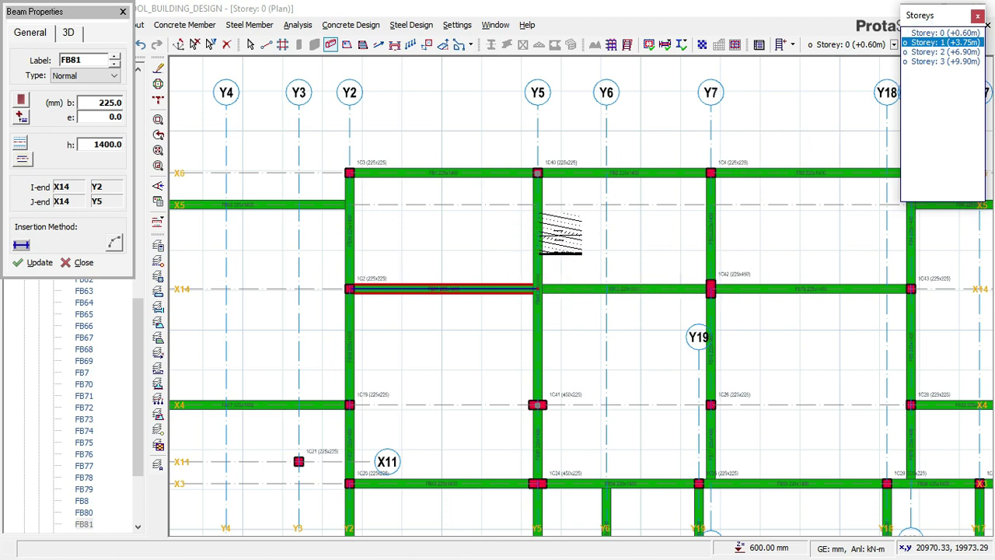
key(Escape)
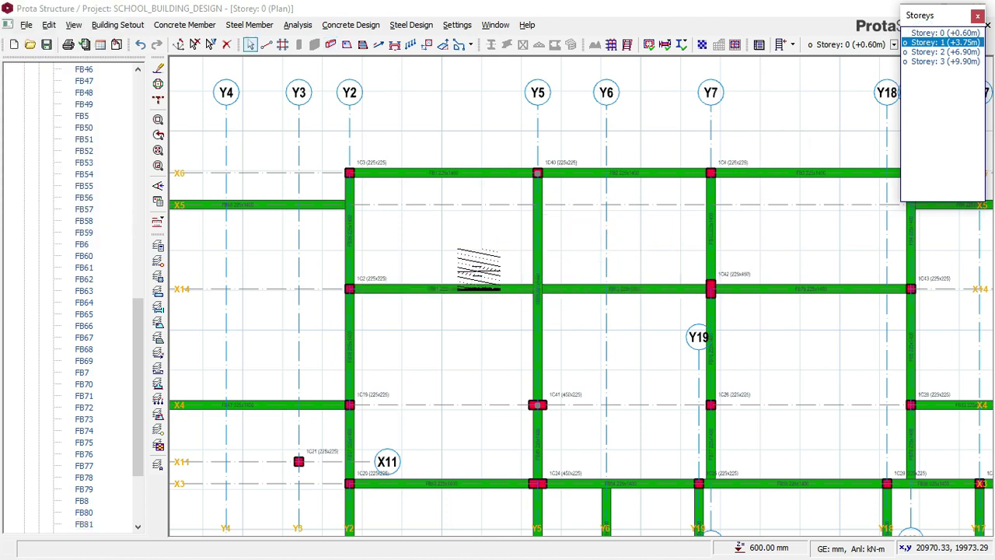
double_click(927, 45)
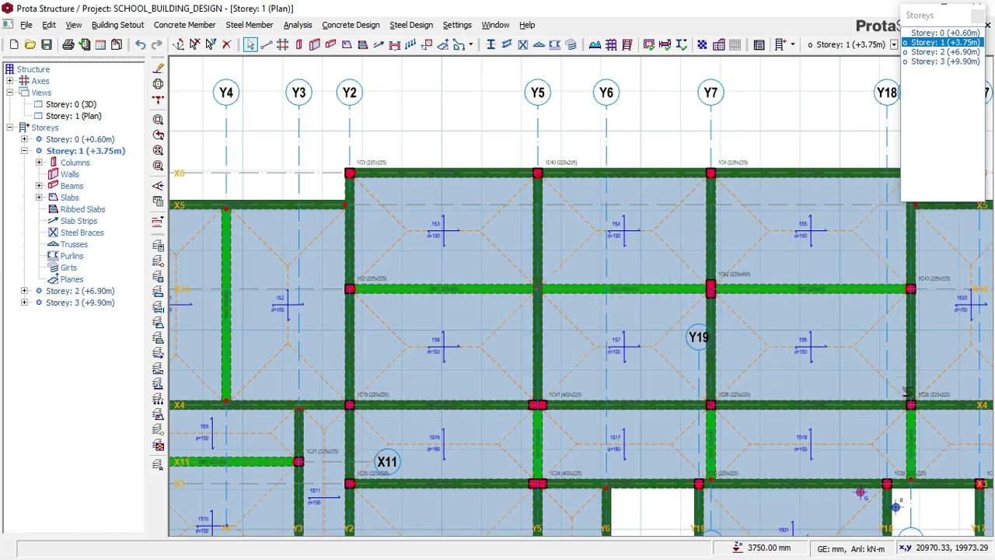
scroll(902, 389, down, 1)
scroll(793, 395, up, 1)
click(325, 381)
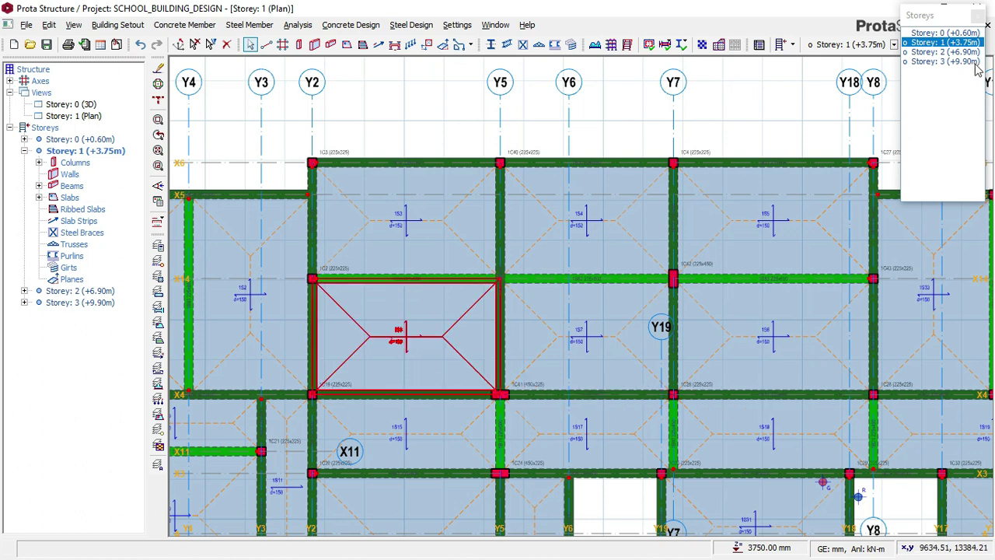
- Insert 225 x 1400 mm beams along axis X4 from Y2 through Y5 and Y7 to Y8 in Storey 0
click(943, 34)
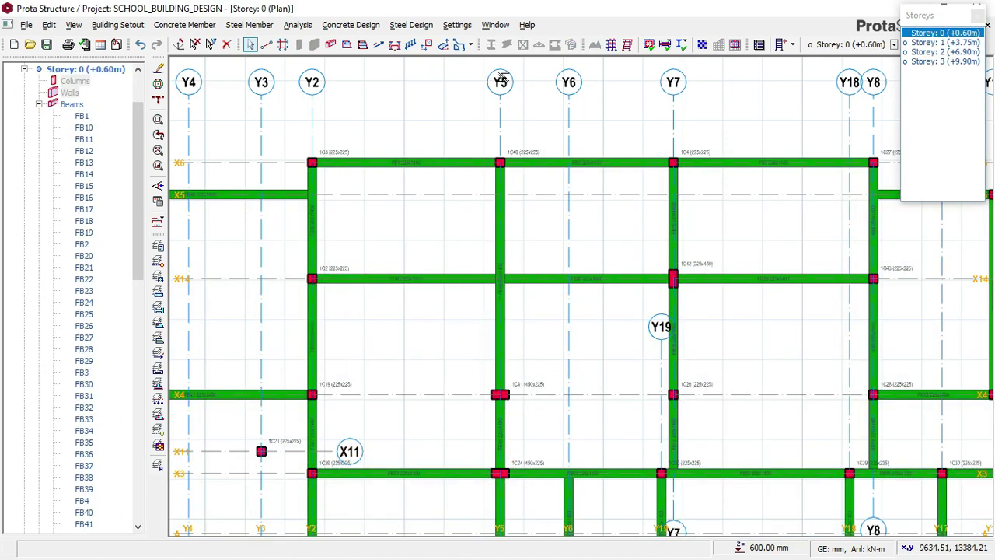
click(435, 275)
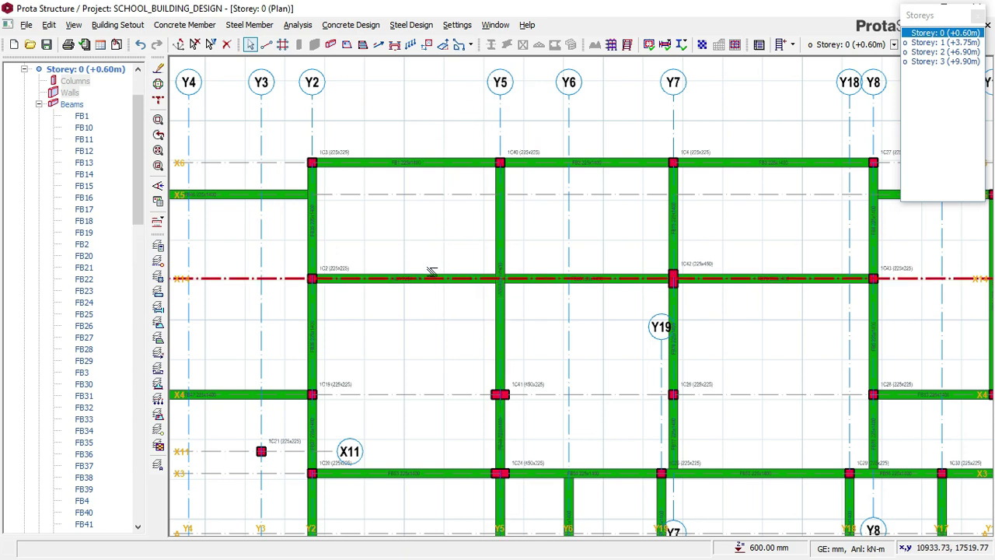
click(427, 277)
right_click(448, 264)
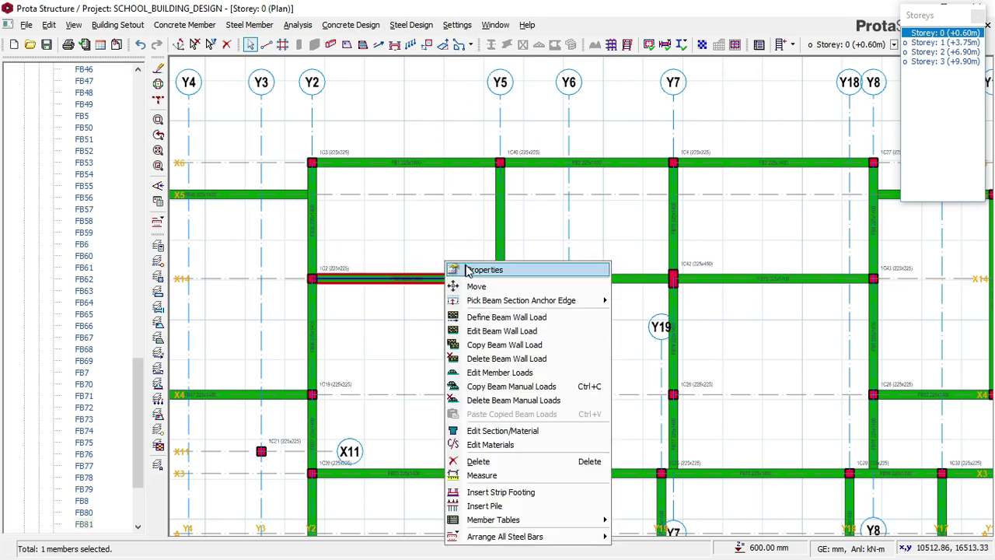
key(Escape)
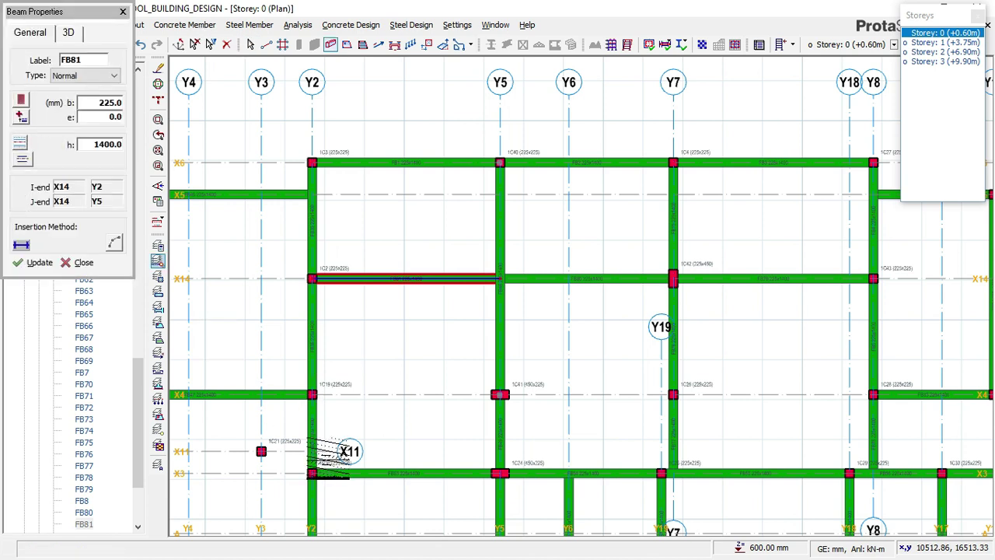
click(314, 395)
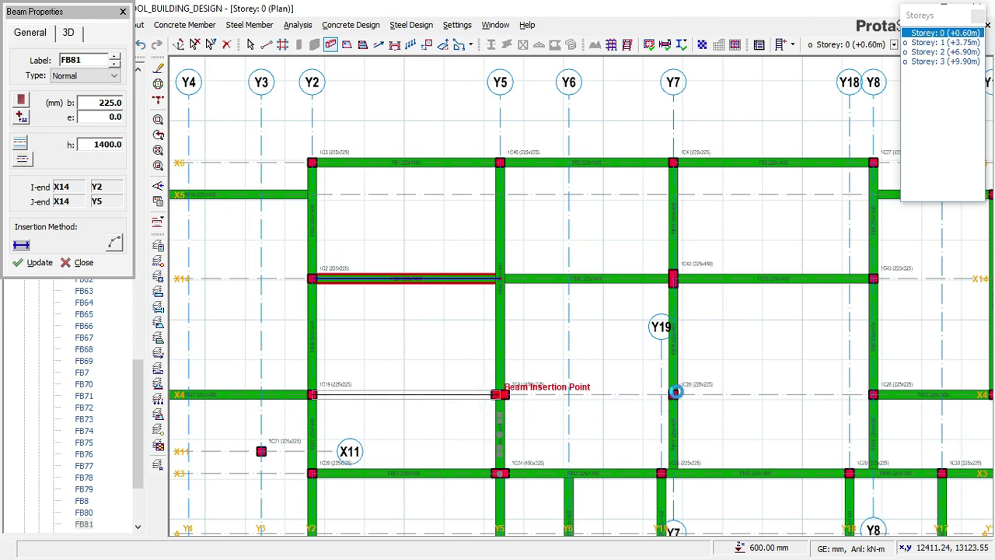
click(674, 396)
click(675, 395)
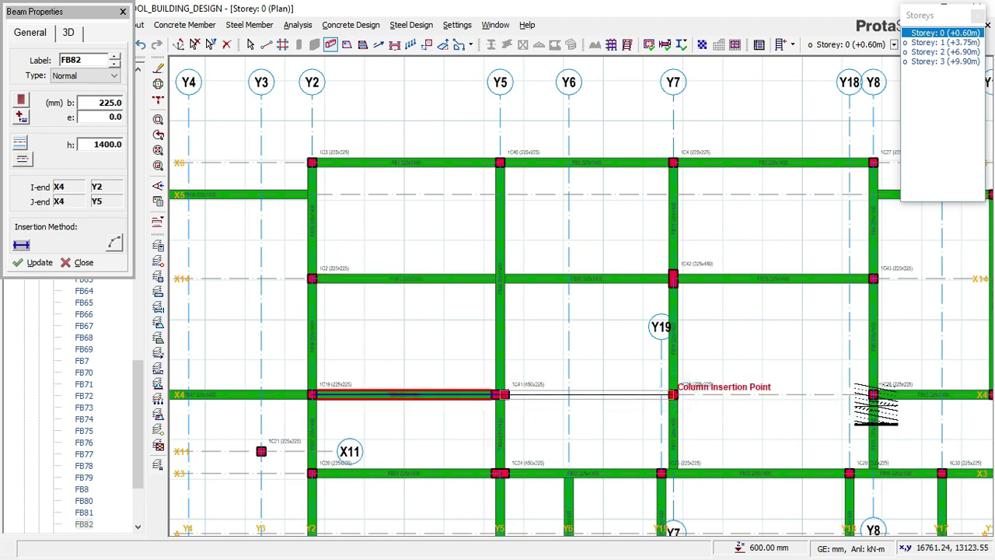
click(874, 394)
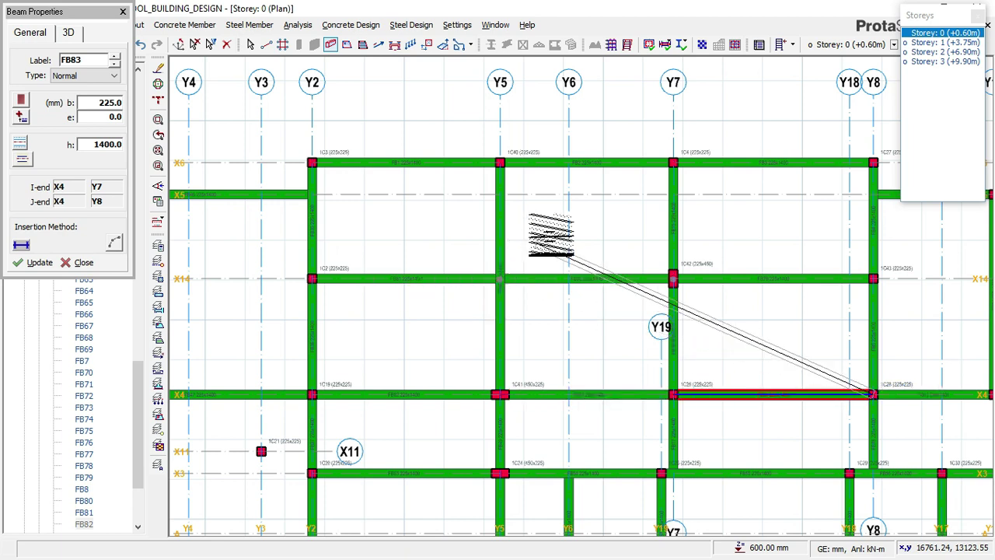
scroll(551, 223, down, 2)
scroll(606, 207, down, 1)
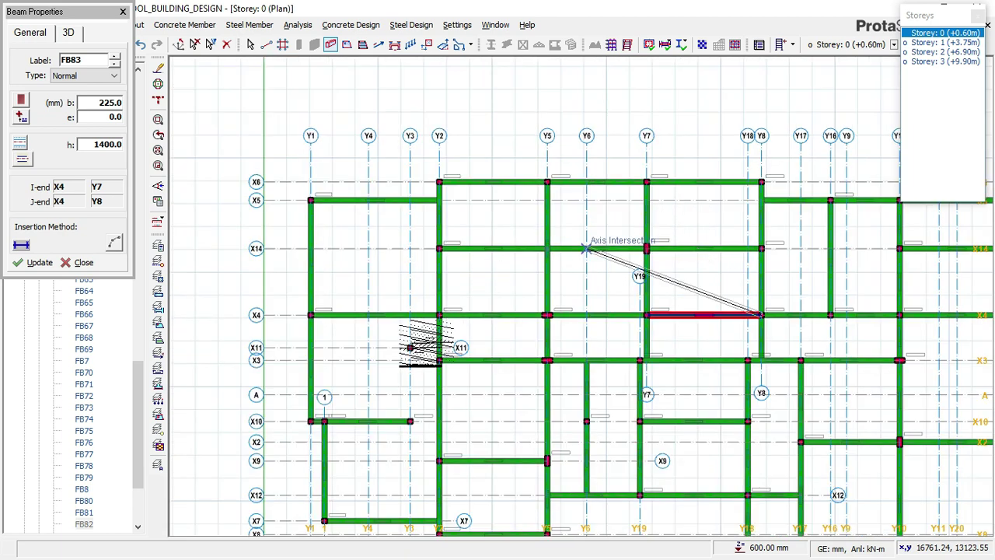
key(Escape)
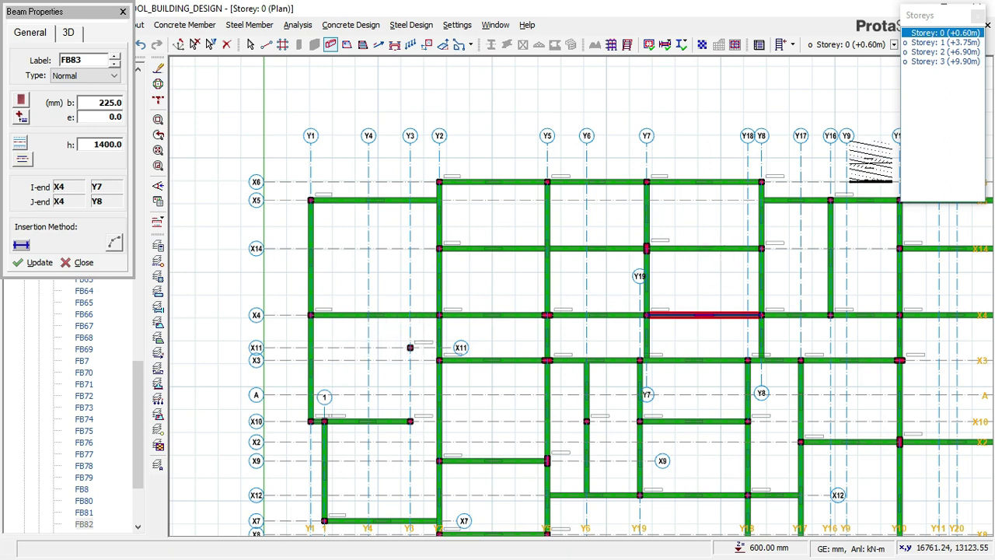
- Check the Storey 1 plan for the beams meeting the columns on axis Y3 at X10 and X11
click(939, 43)
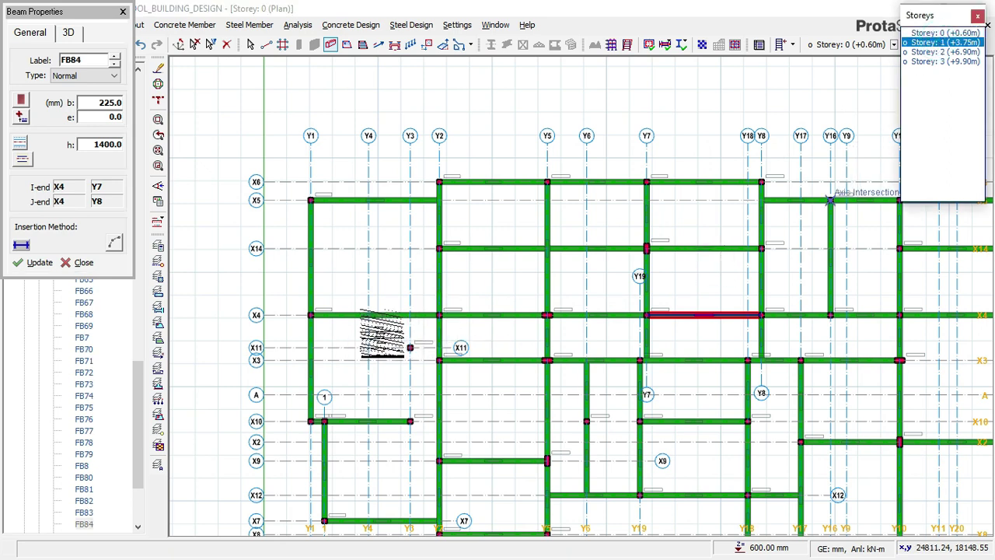
key(Escape)
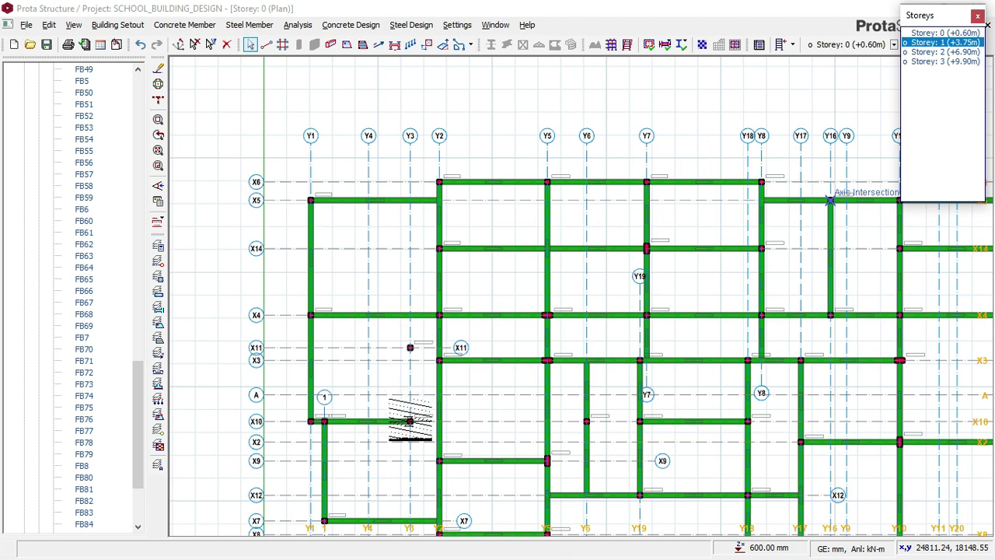
click(410, 351)
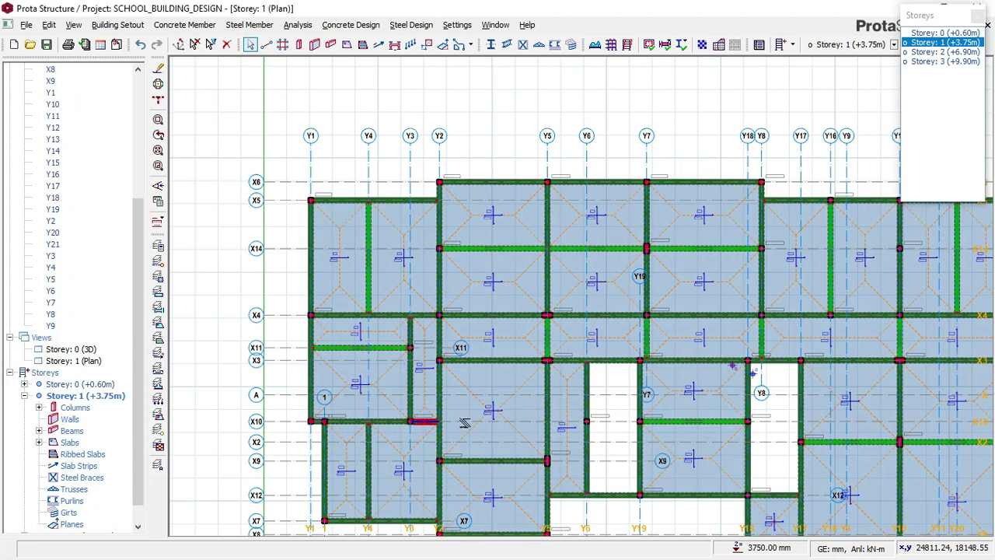
- Insert a 225 x 1400 mm concrete beam along axis X10 from Y3 to Y2 in Storey 0
click(944, 33)
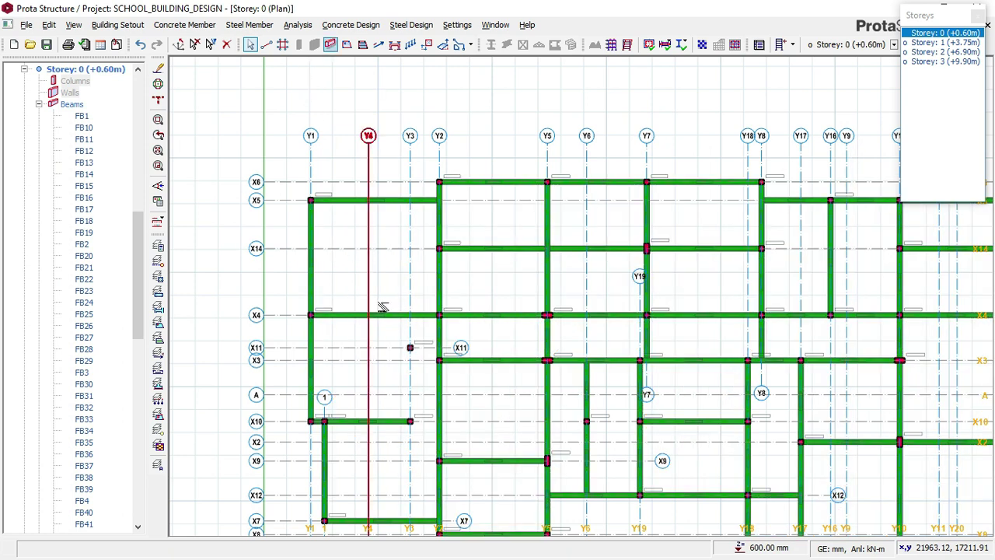
click(185, 24)
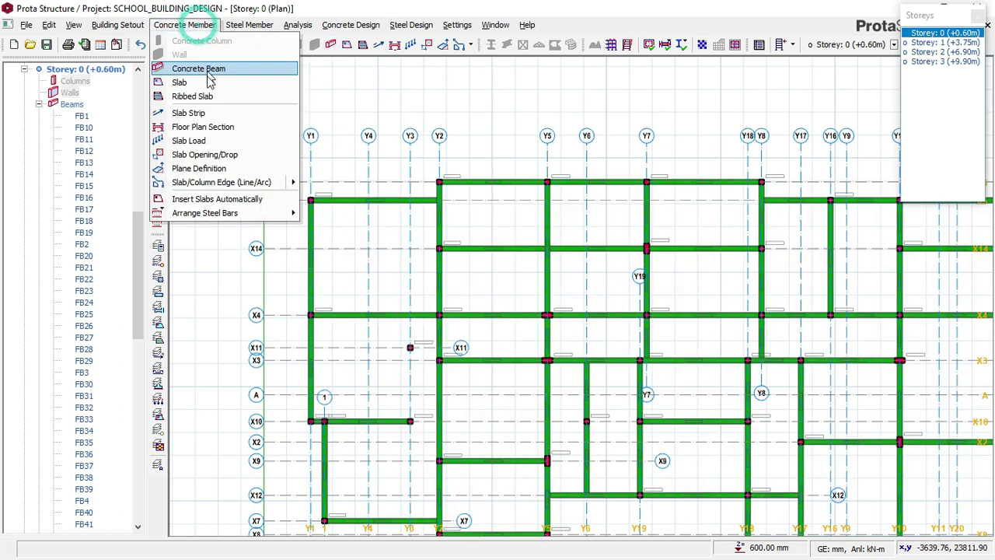
click(205, 69)
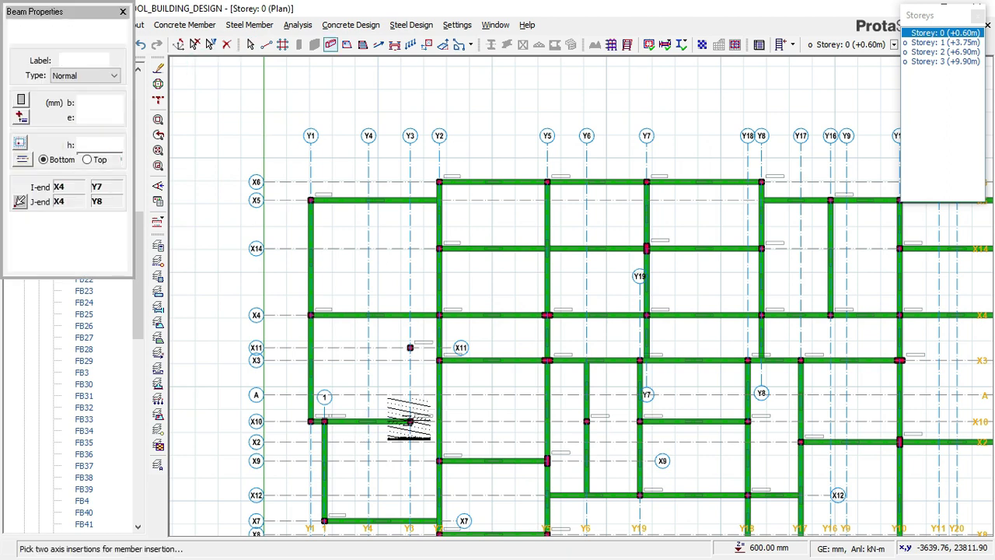
scroll(412, 422, up, 3)
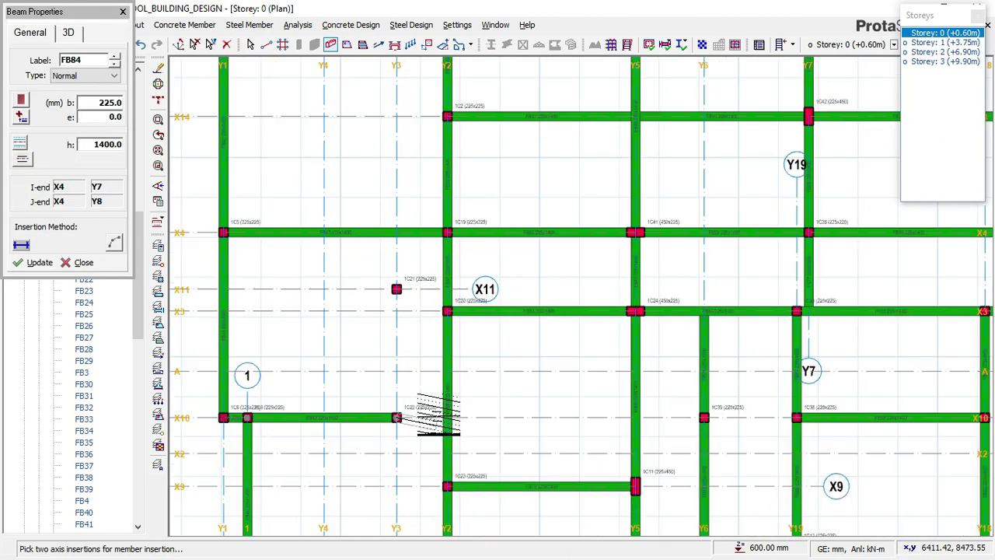
click(402, 414)
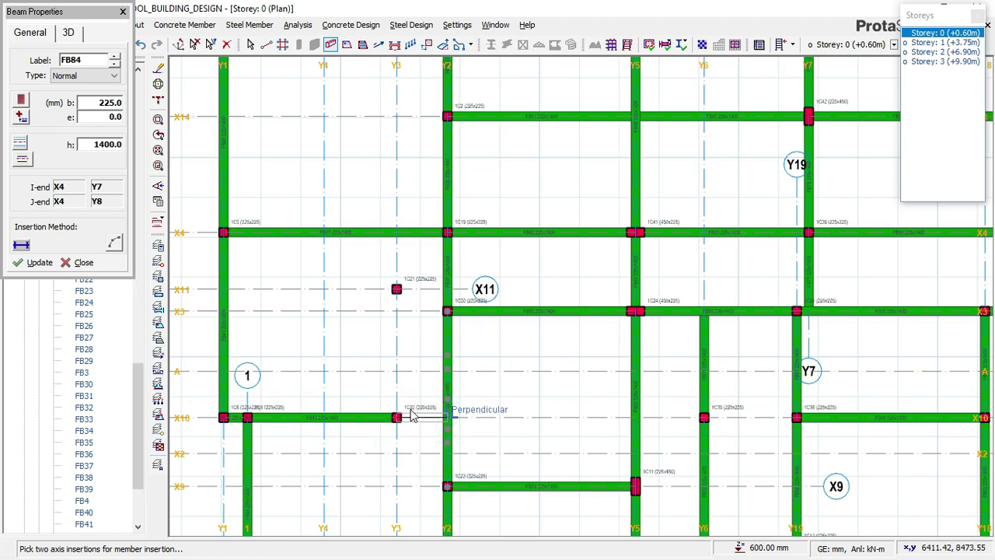
click(410, 411)
- Insert 225 x 1400 mm beams along axis Y3 from X10 through X11 to X4 and end beam insertion
click(396, 414)
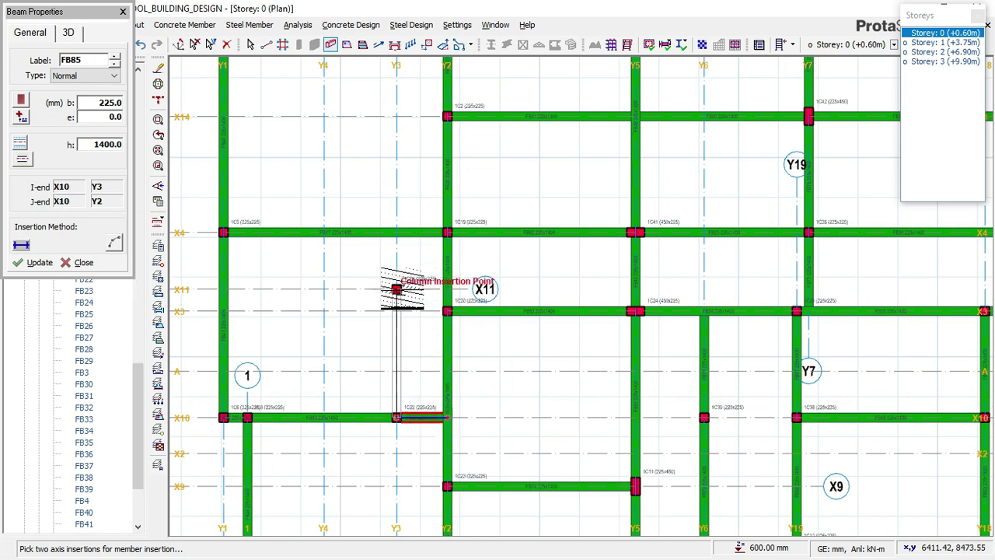
click(397, 289)
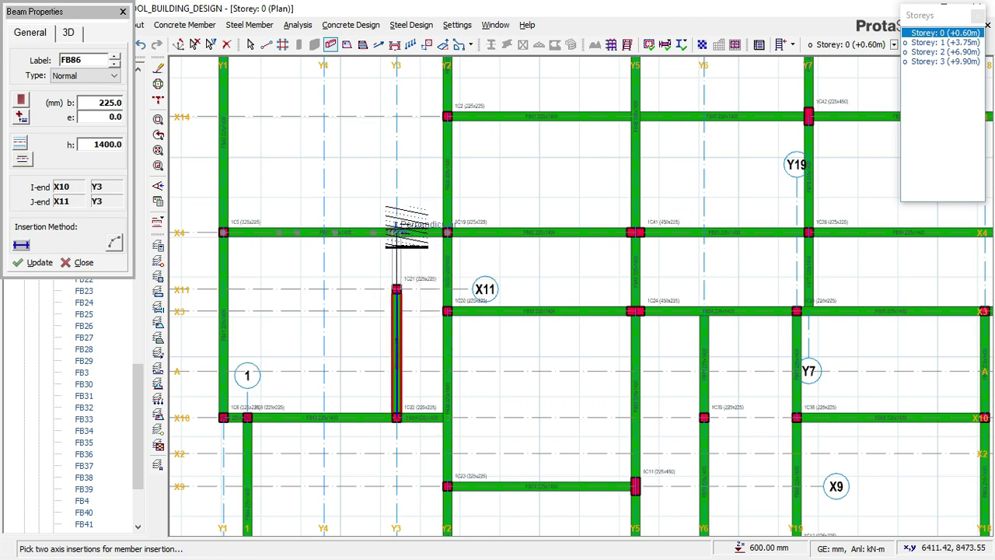
click(397, 289)
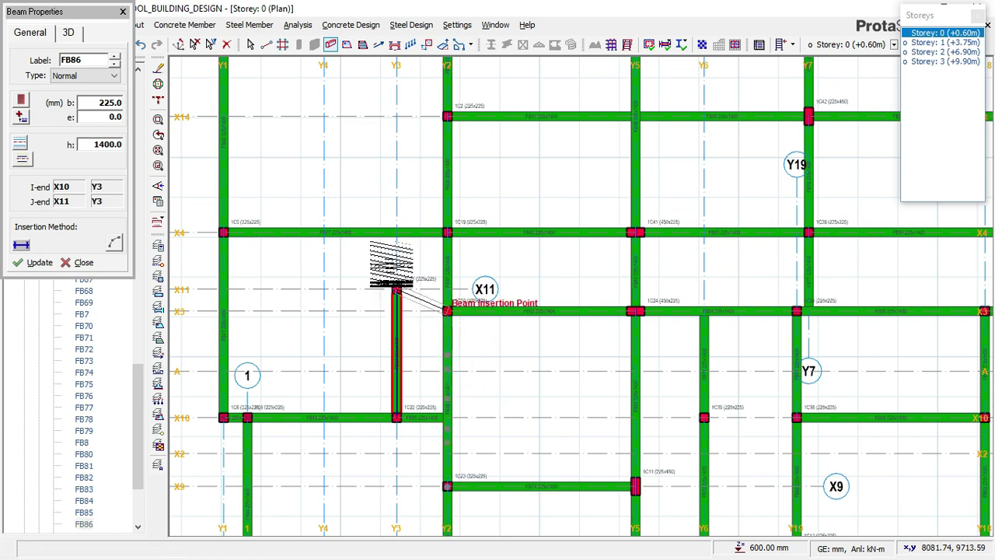
scroll(396, 232, up, 1)
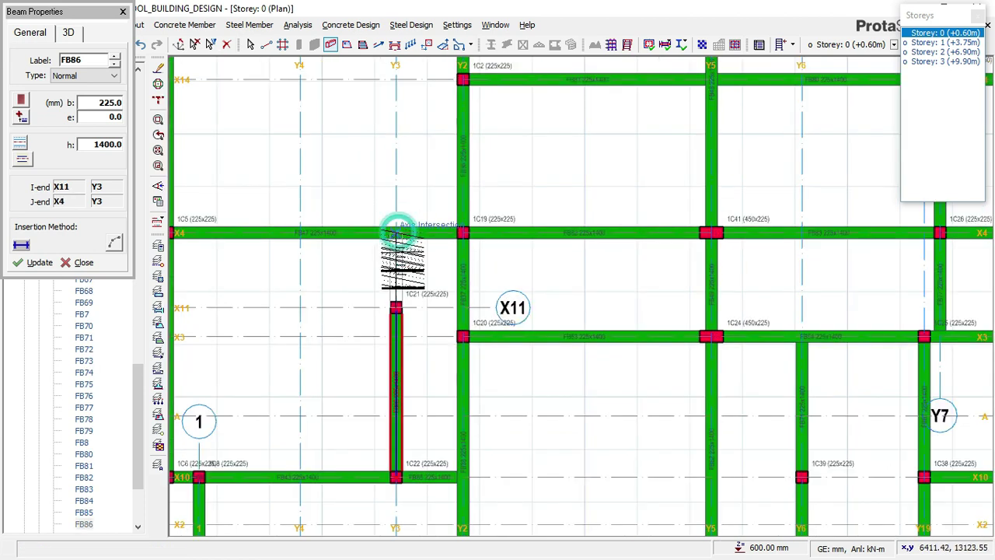
click(396, 232)
scroll(428, 389, down, 2)
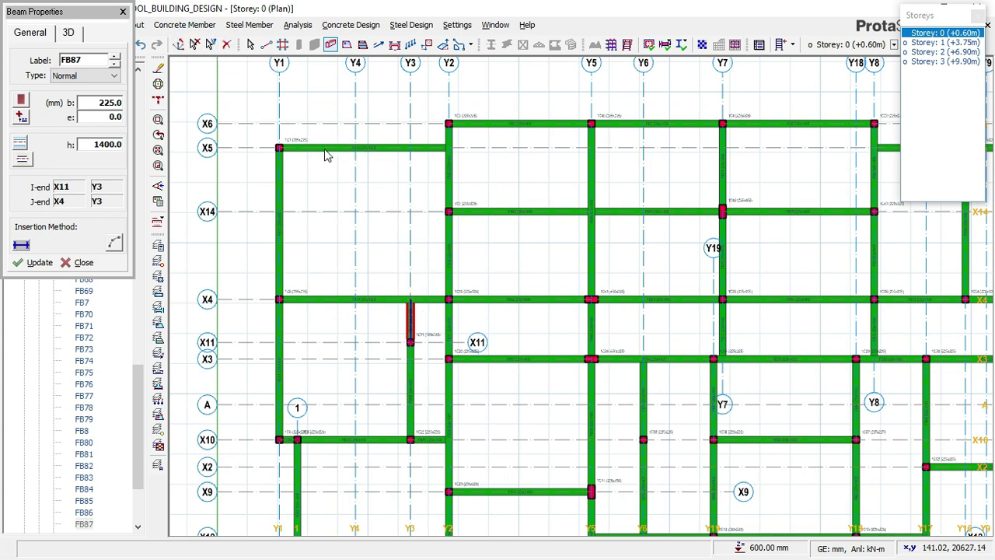
key(Escape)
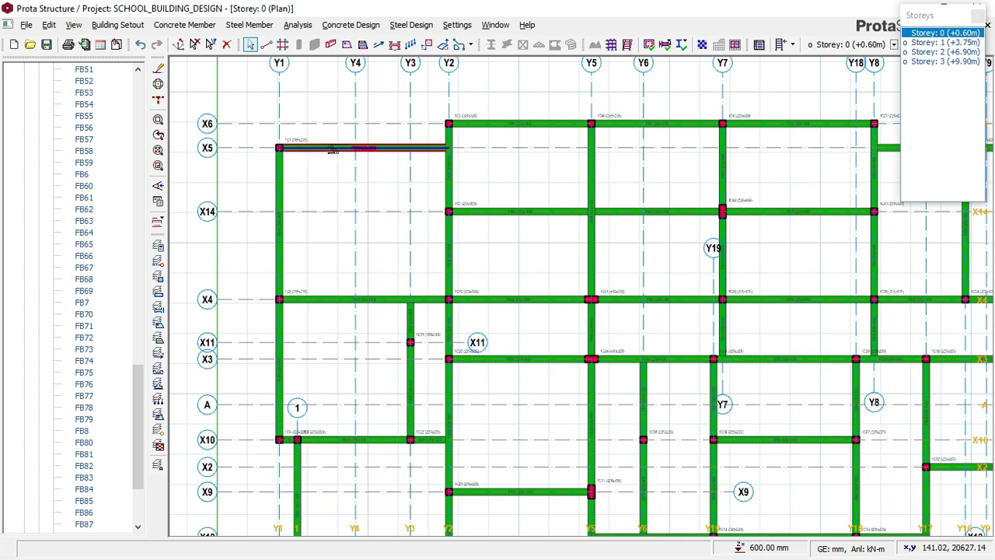
- Review the Storey 0 beam layout and inspect the properties of the beams on axes X5 and X1
mouse_move(336, 150)
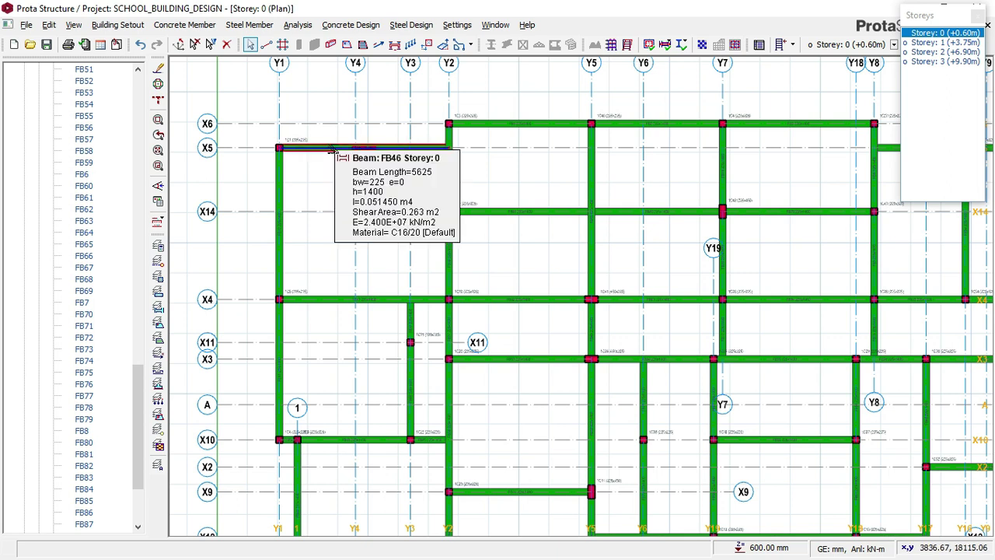
mouse_move(283, 186)
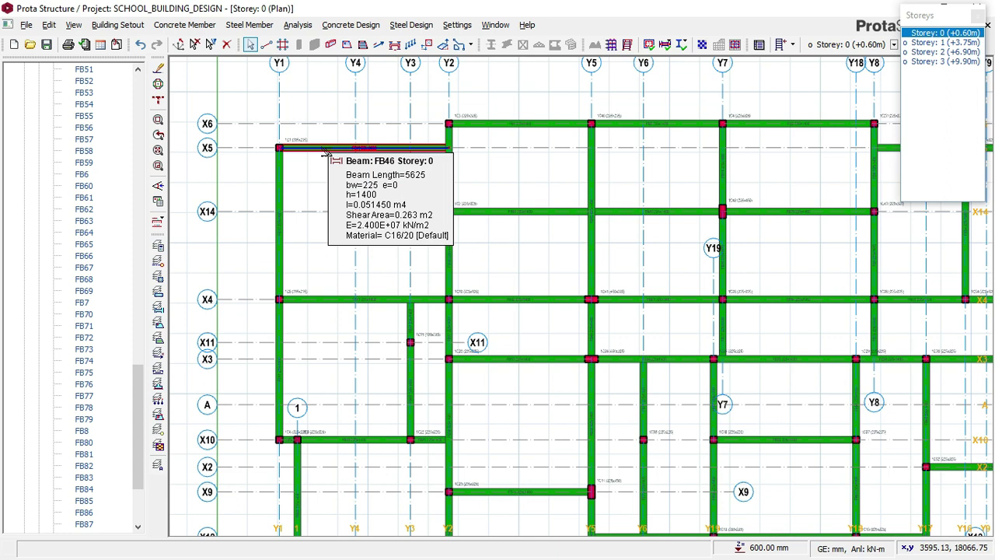
scroll(373, 194, down, 2)
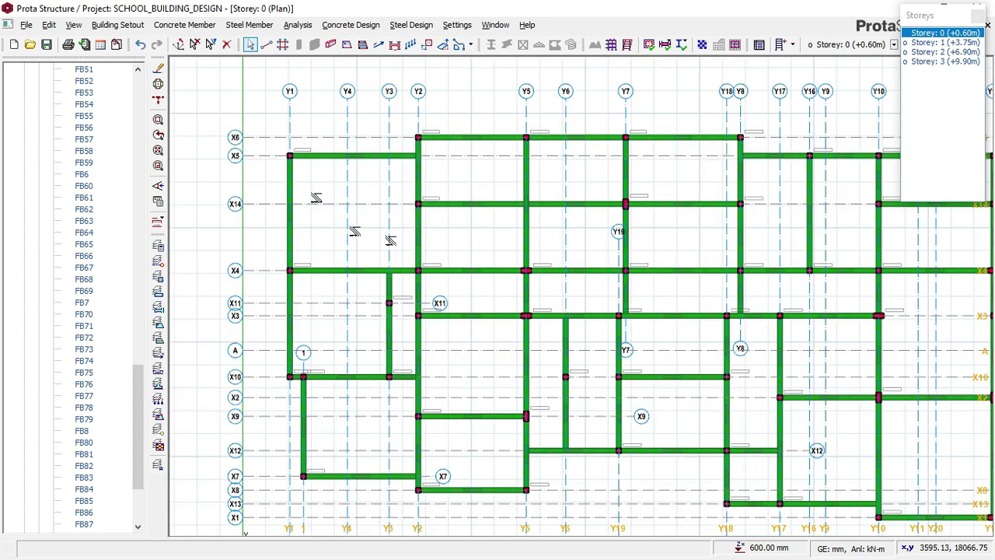
scroll(355, 204, down, 1)
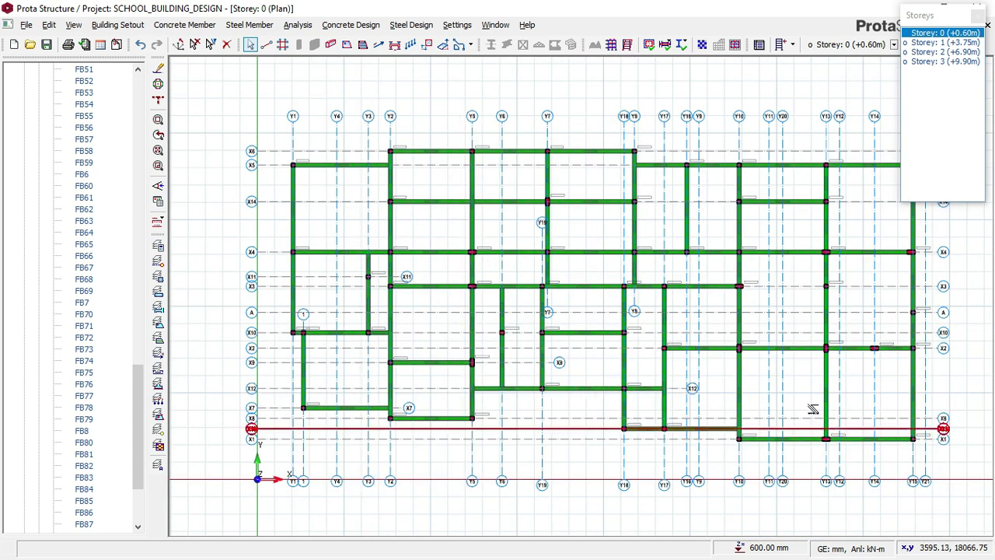
mouse_move(826, 398)
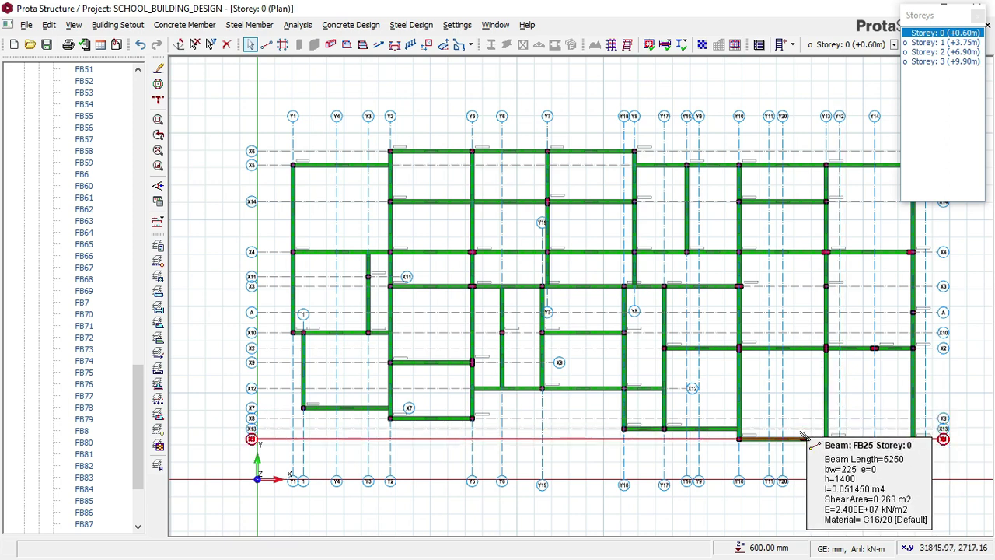
- Insert a 225 × 1400 mm concrete beam along axis X10 between axes Y6 and Y19 on Storey 0
mouse_move(800, 441)
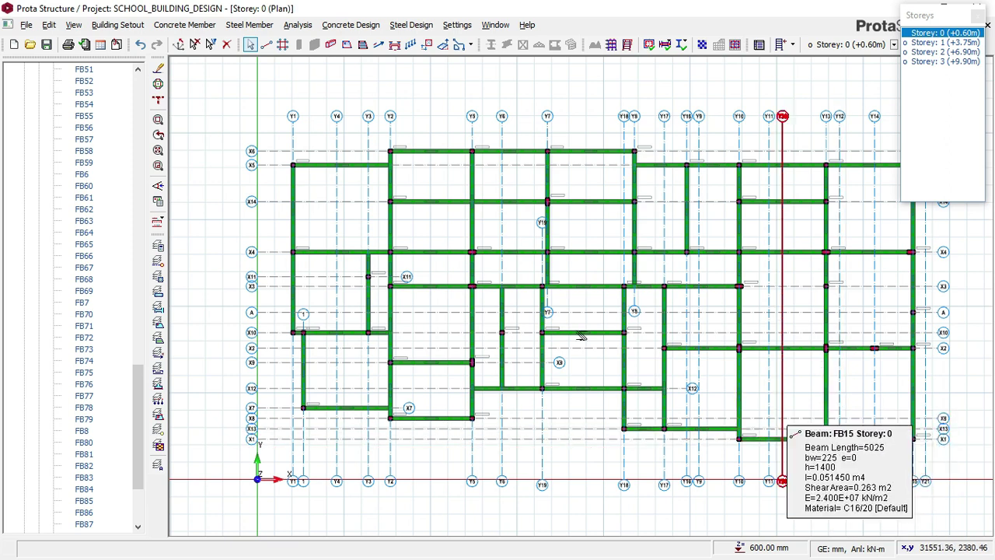
middle_drag(648, 252, 557, 261)
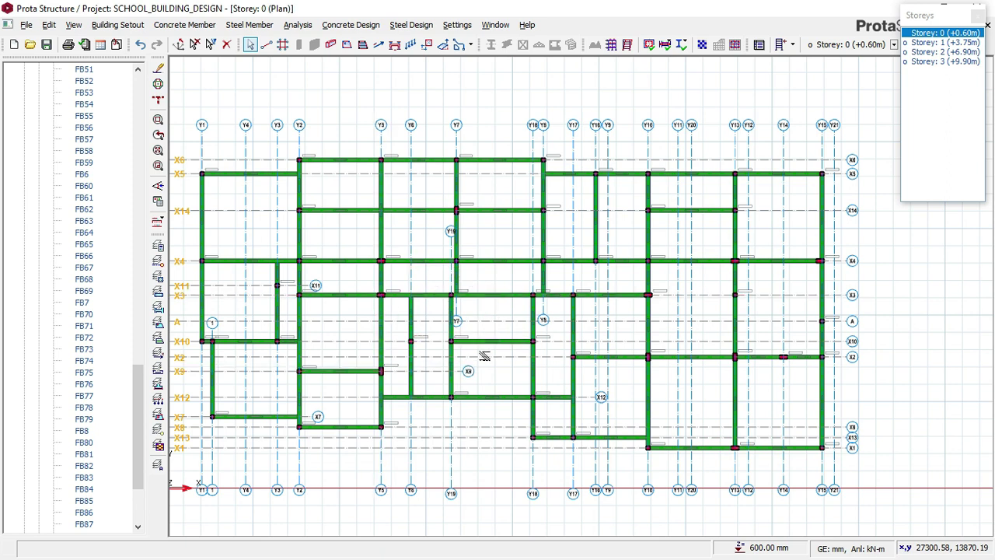
scroll(423, 346, up, 3)
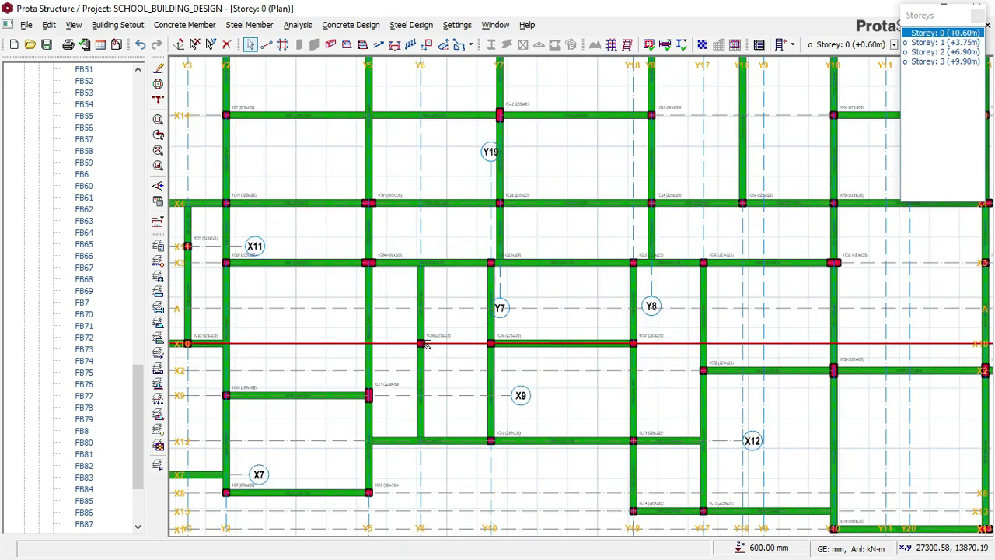
scroll(450, 342, up, 2)
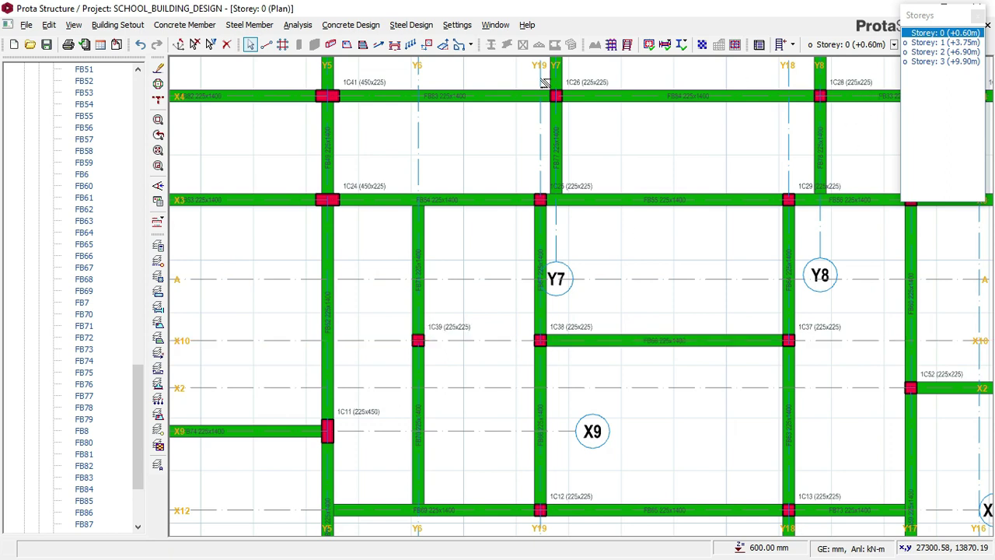
click(194, 26)
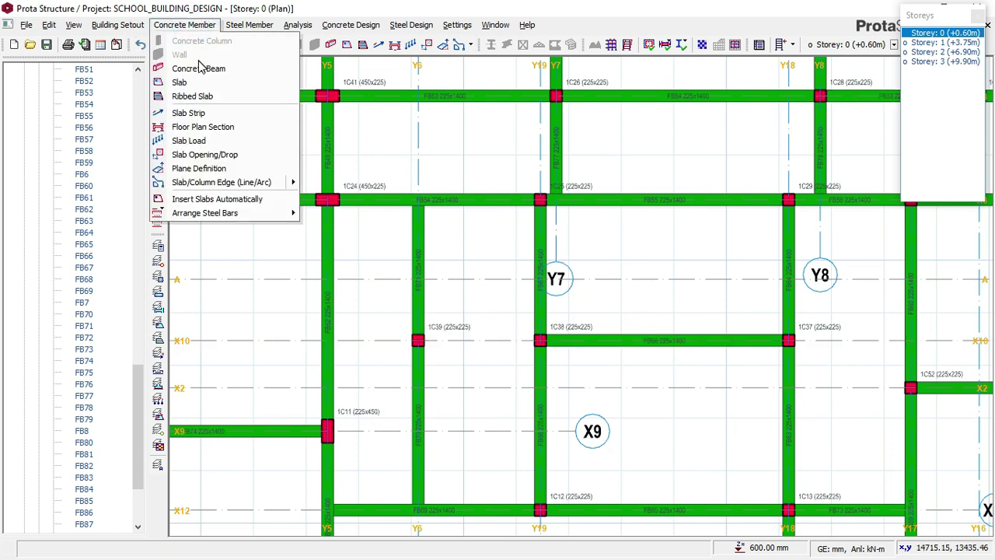
click(198, 69)
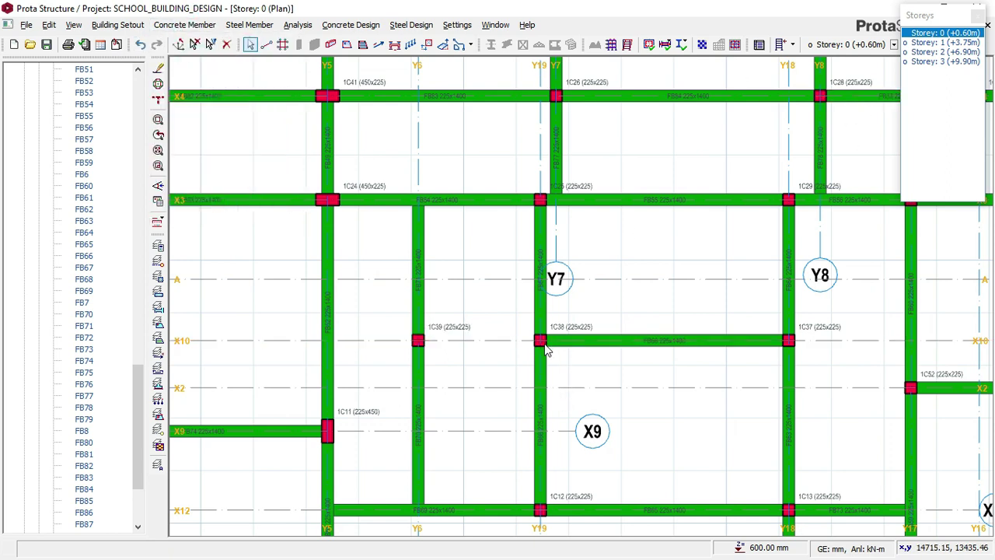
key(b)
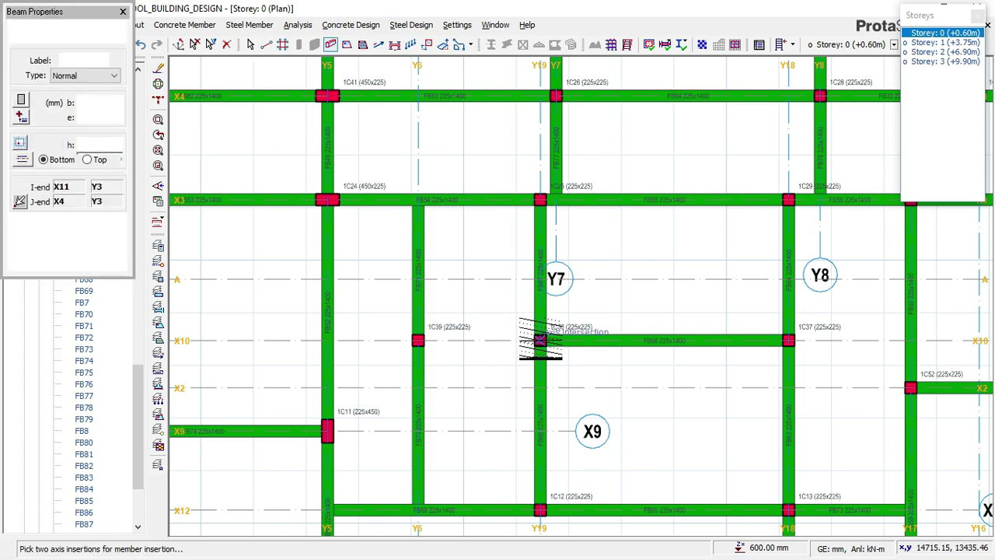
click(540, 341)
click(418, 339)
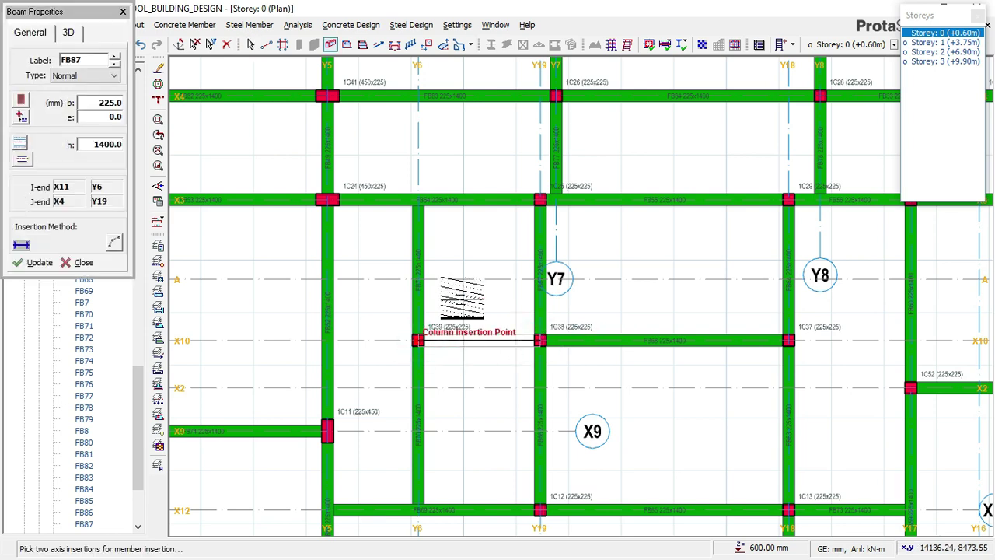
click(438, 260)
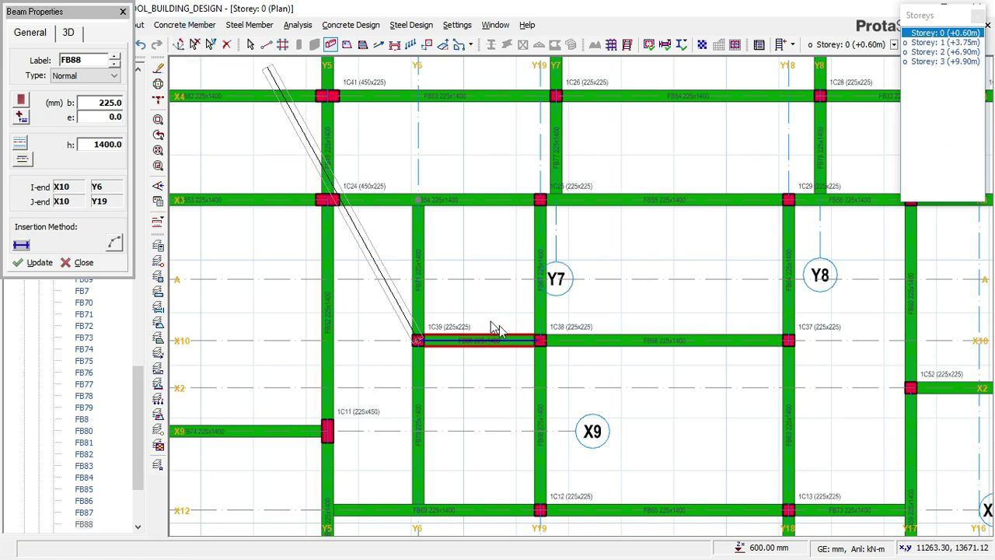
key(Escape)
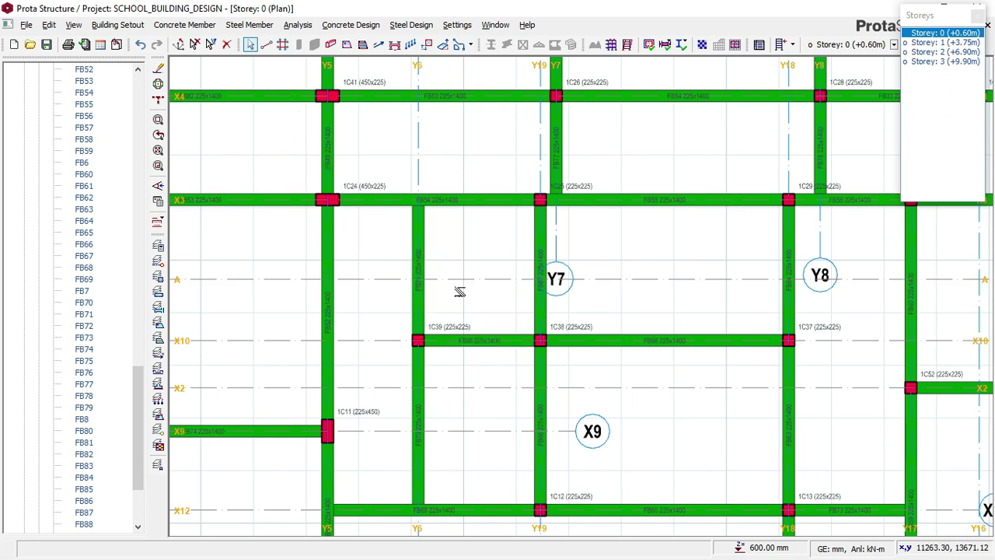
- Insert a 225 × 1400 mm concrete beam along axis X3 between axes Y10 and Y13 on Storey 0
scroll(465, 272, down, 3)
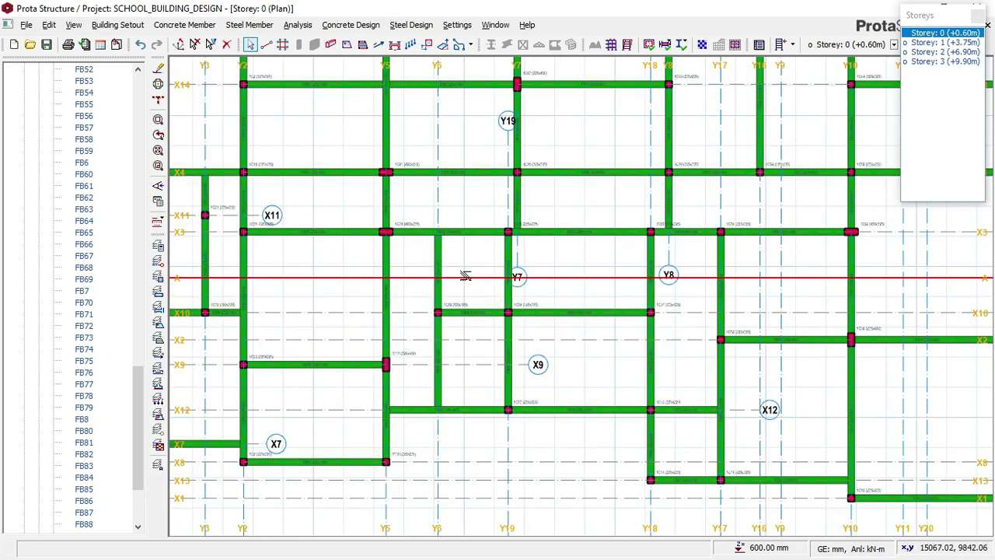
scroll(465, 276, down, 4)
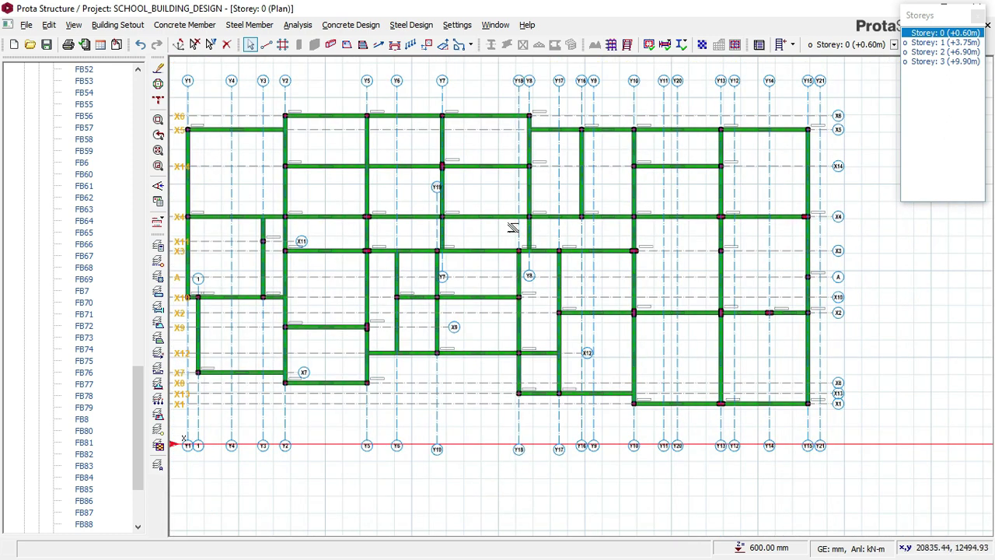
scroll(692, 252, up, 3)
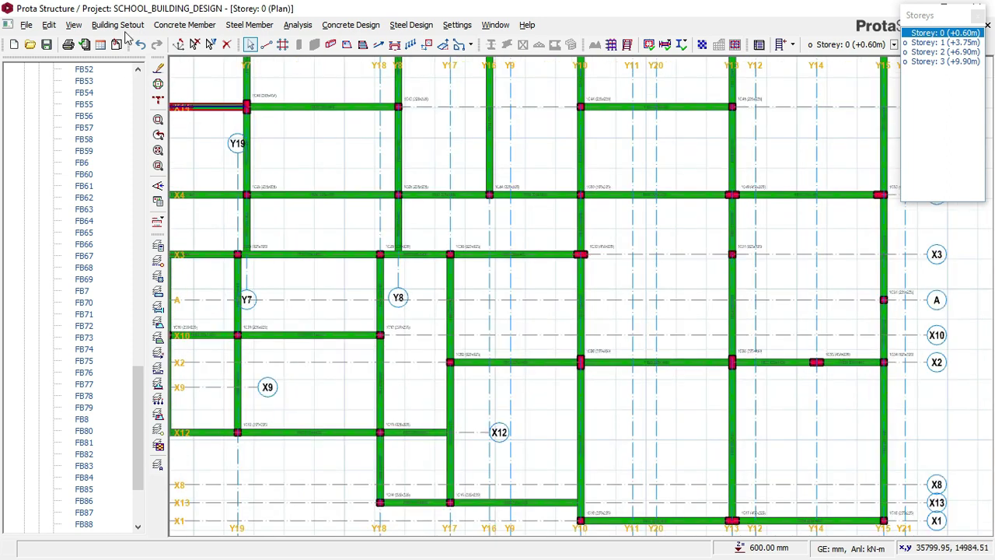
click(199, 25)
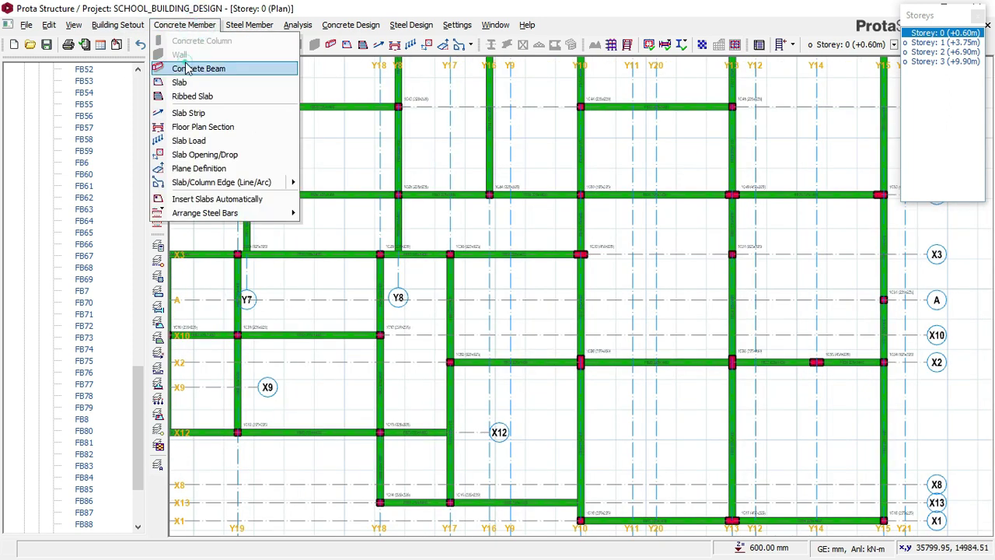
click(180, 67)
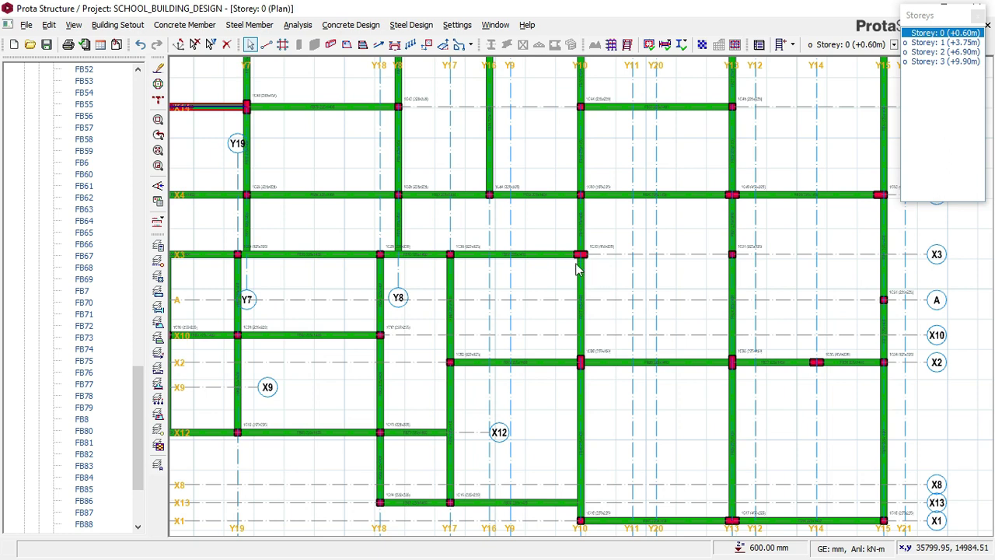
click(579, 254)
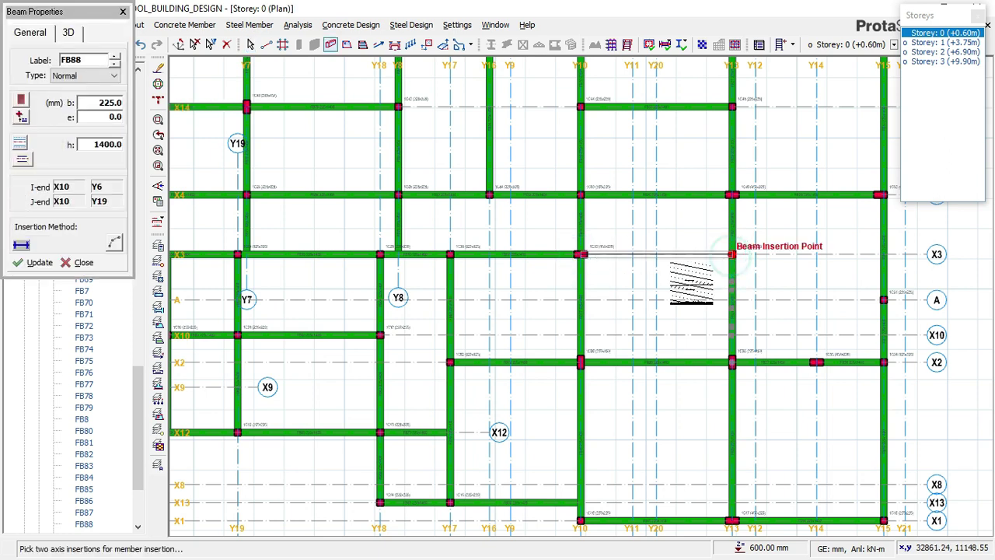
click(693, 286)
scroll(686, 295, down, 1)
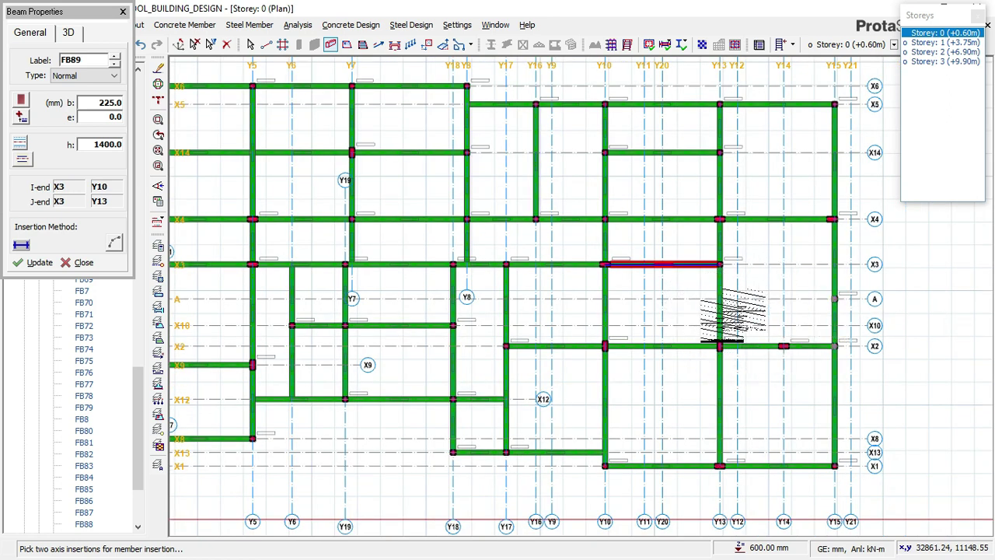
scroll(744, 311, down, 1)
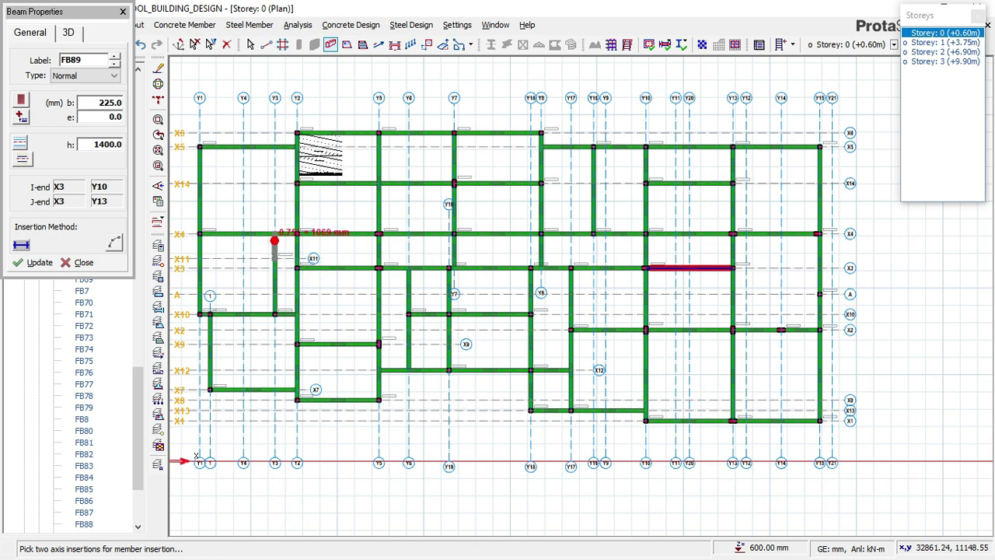
click(195, 45)
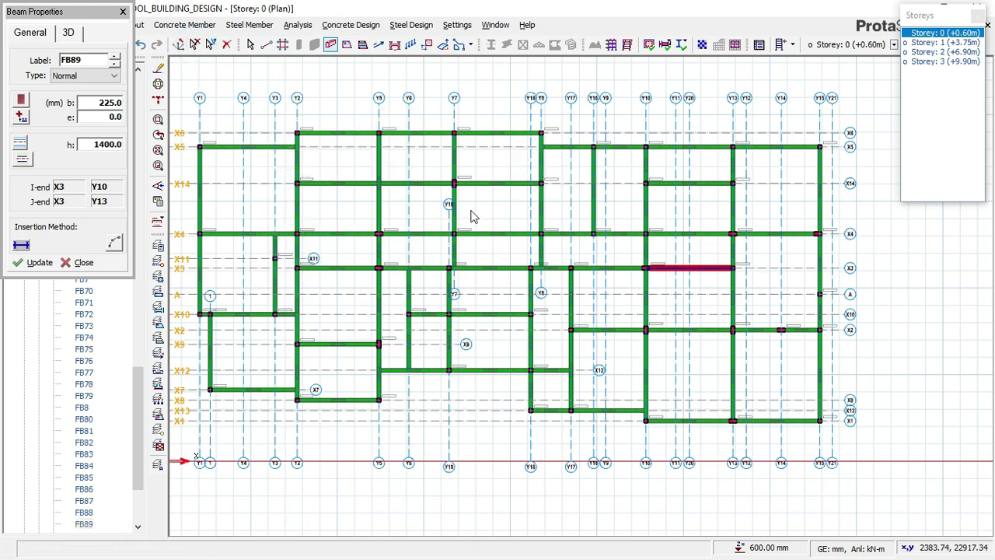
key(Escape)
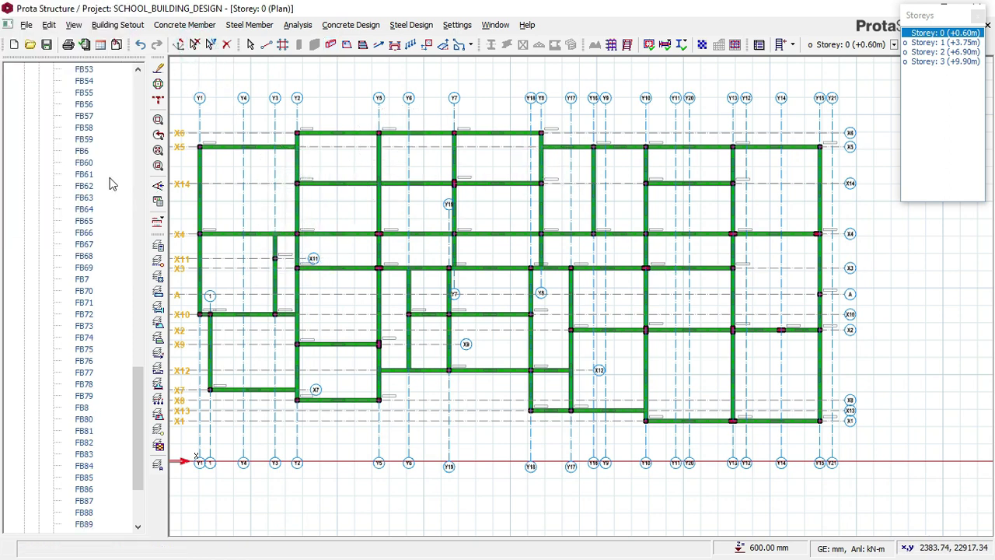
- Open the Storey 0 3D view and examine the foundation beams at the base of the building
drag(134, 391, 130, 176)
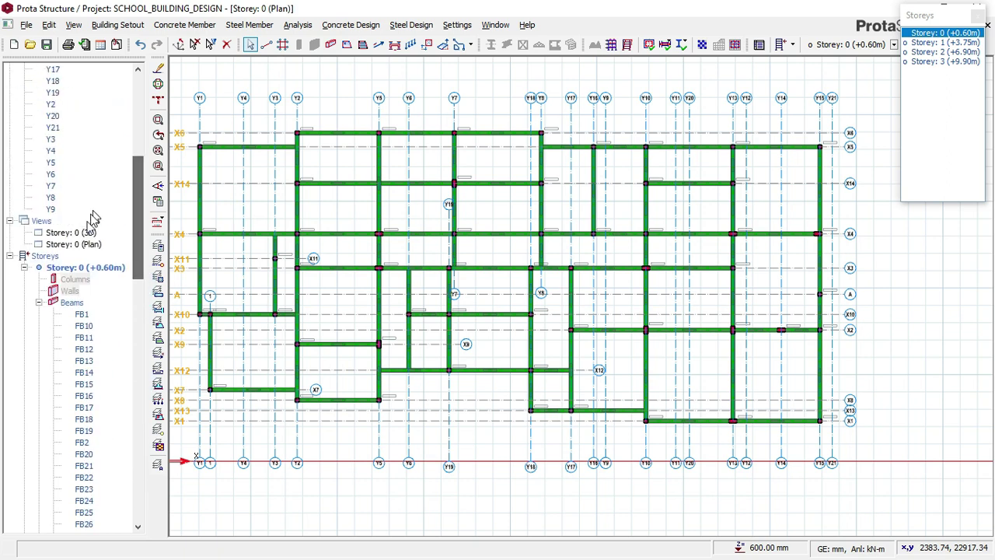
double_click(77, 233)
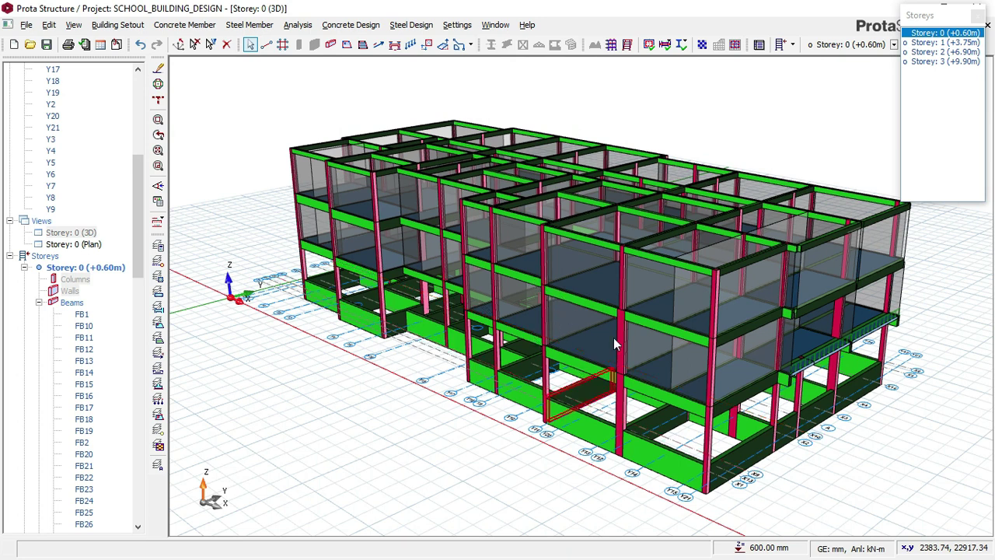
scroll(660, 384, up, 3)
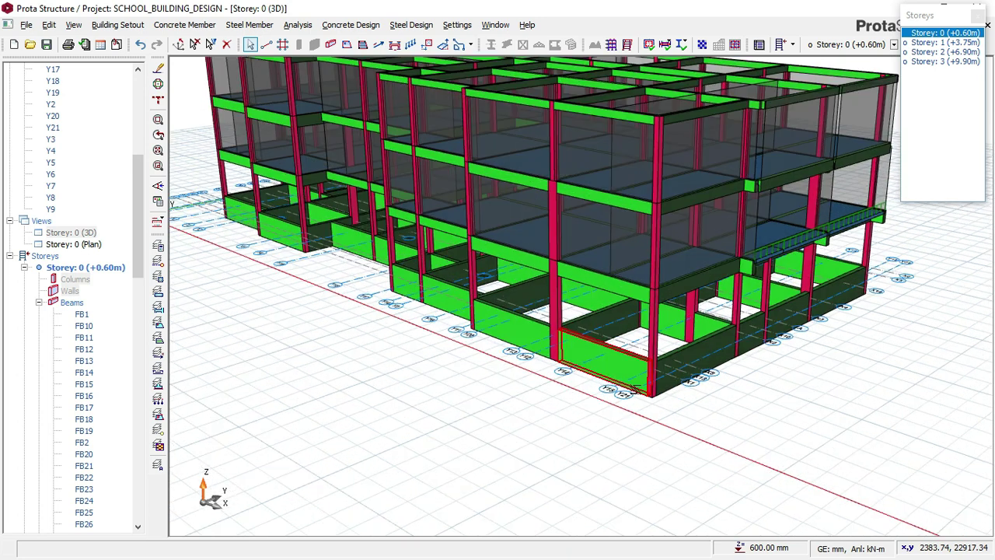
middle_drag(637, 389, 625, 361)
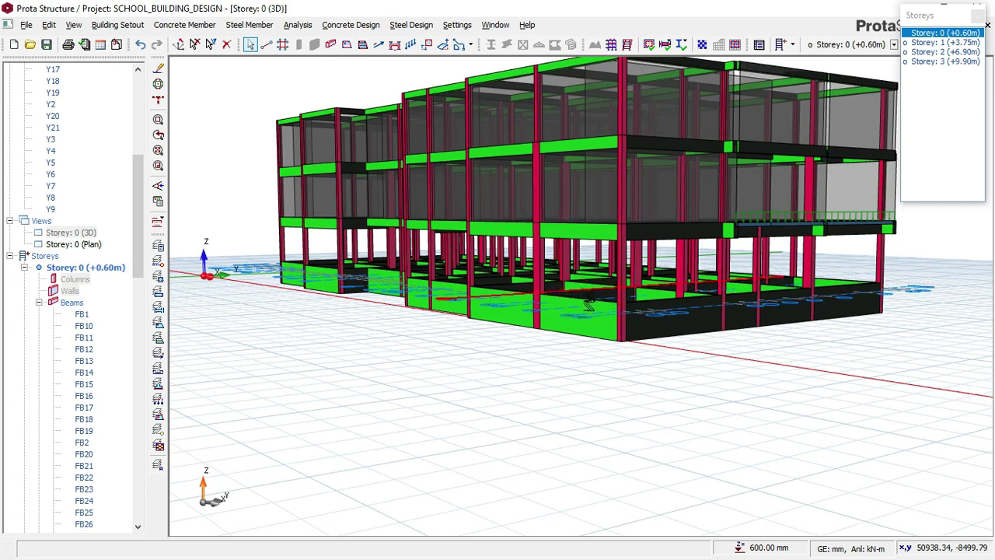
- Set the height of storey 1 to 3300 mm in the storey data and accept invalidating the building analysis
click(117, 24)
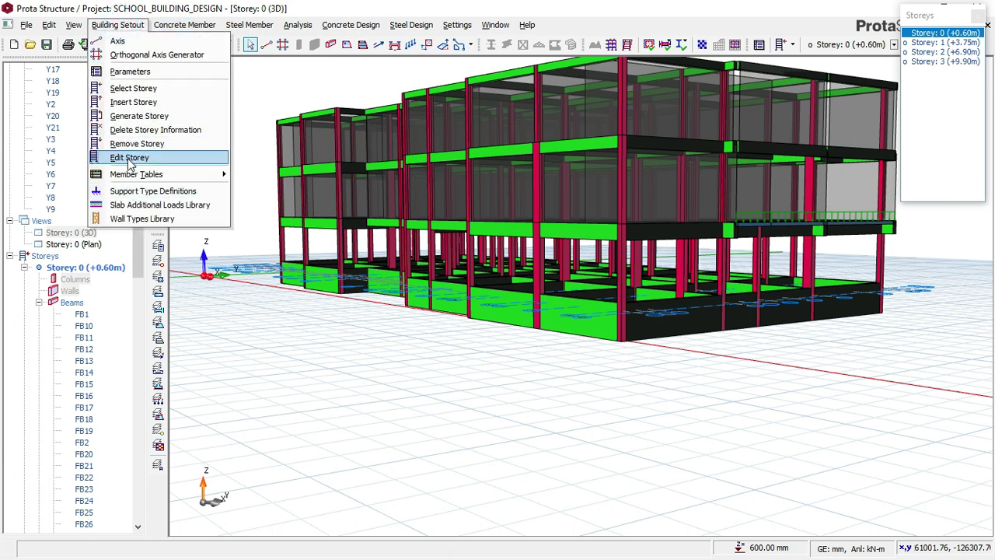
click(127, 158)
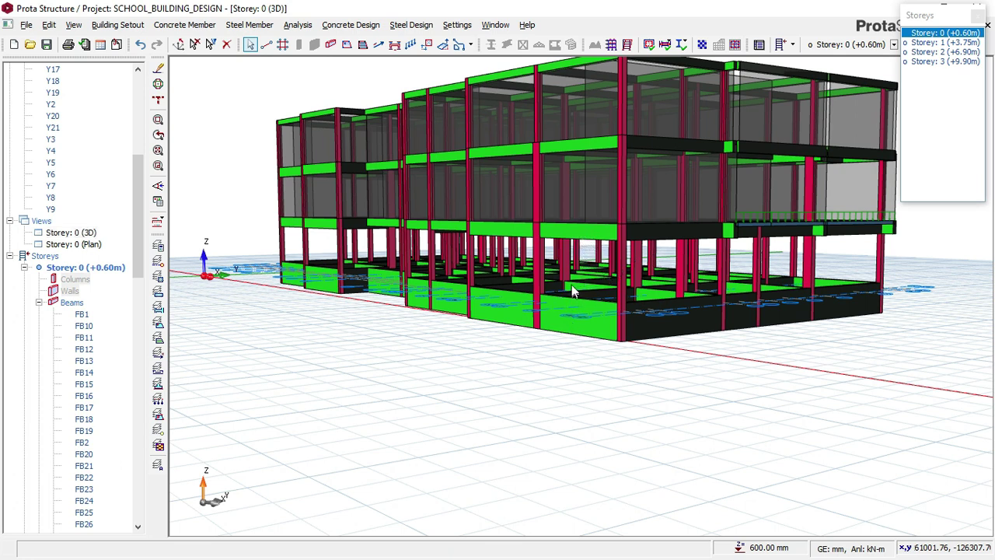
click(100, 45)
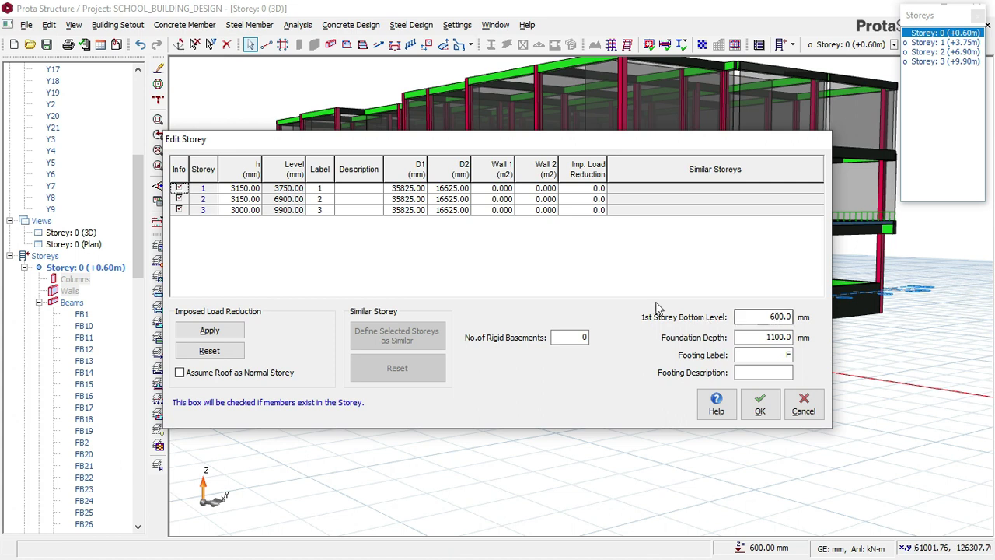
click(243, 190)
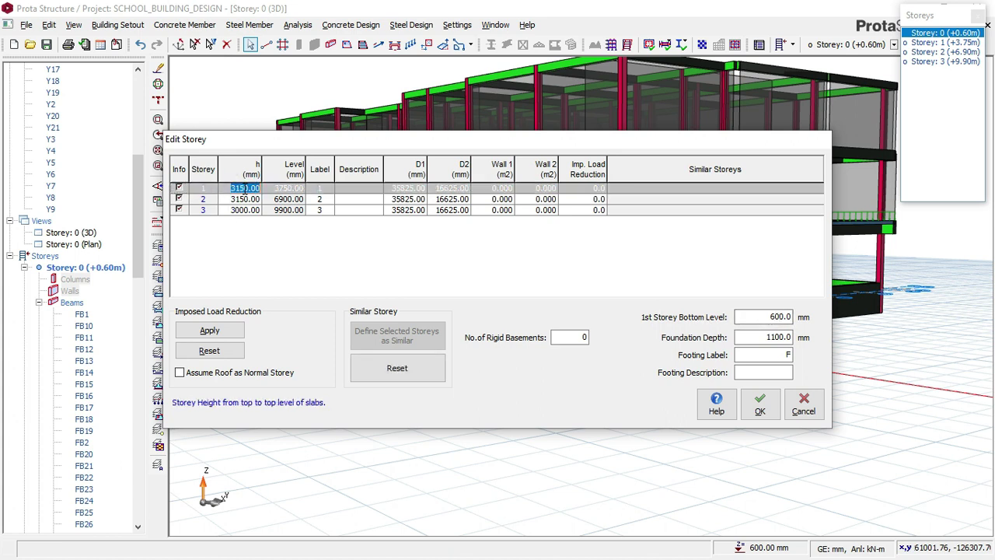
text(3300)
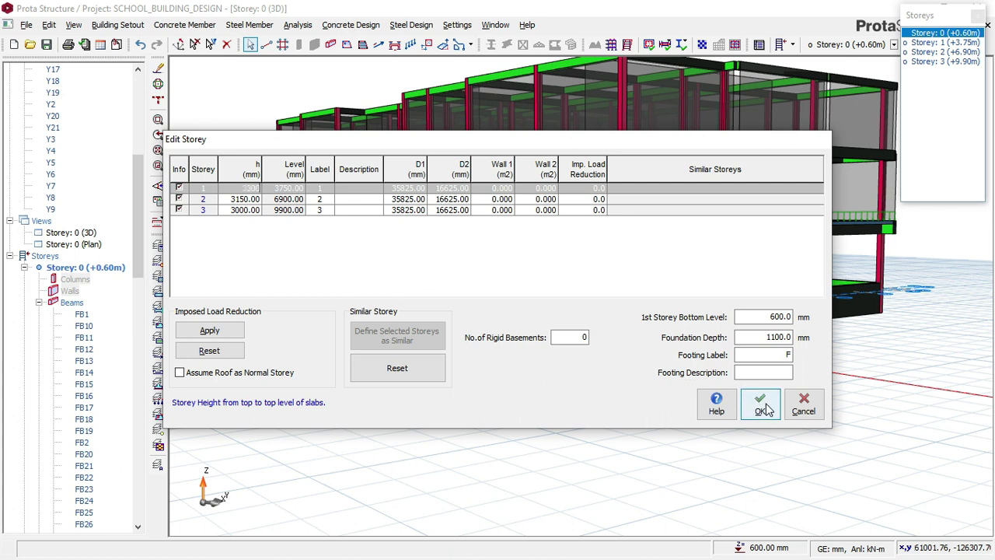
click(761, 406)
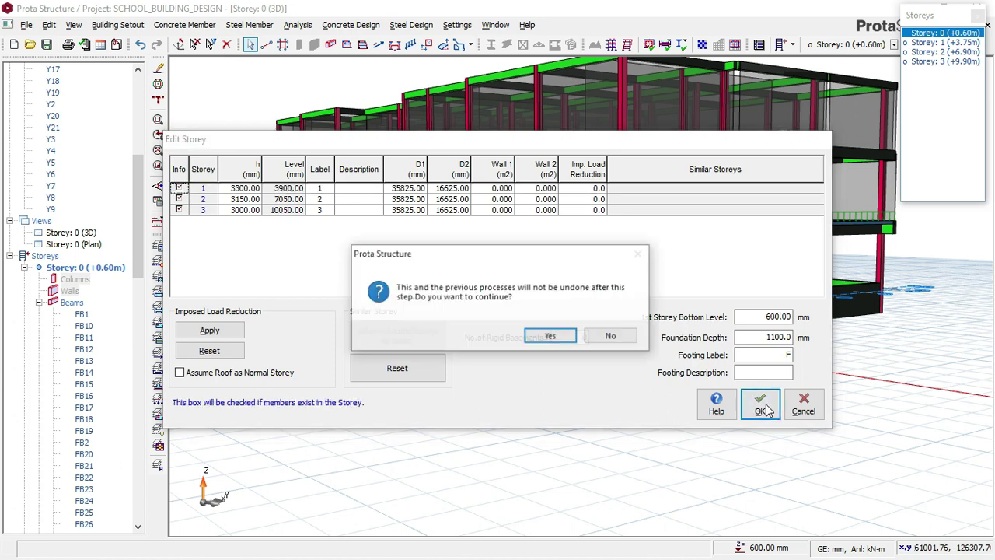
click(554, 338)
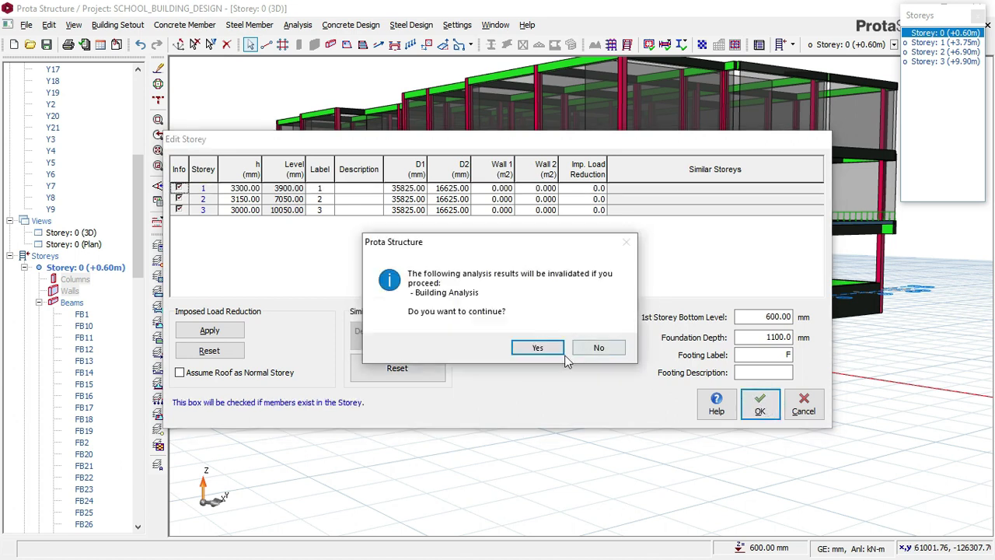
click(537, 350)
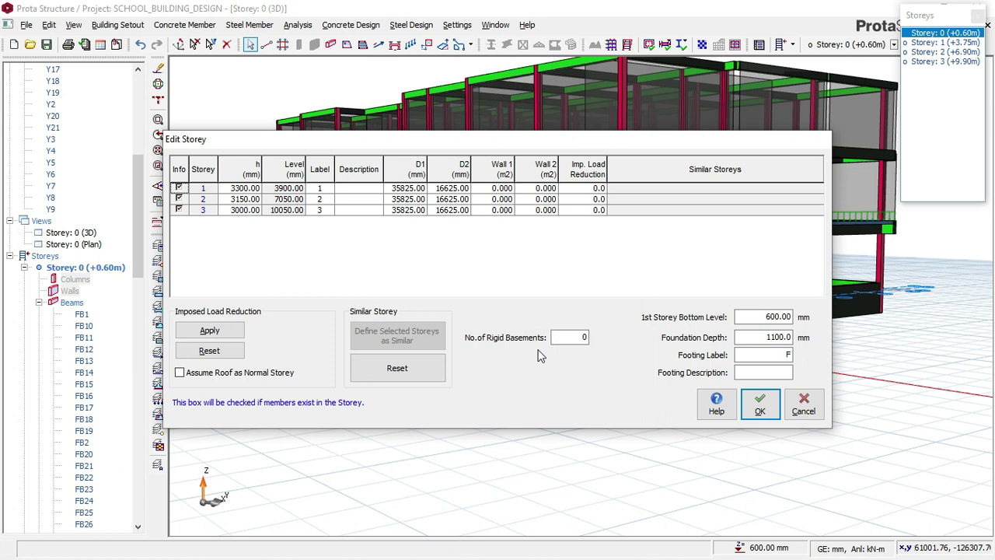
click(814, 406)
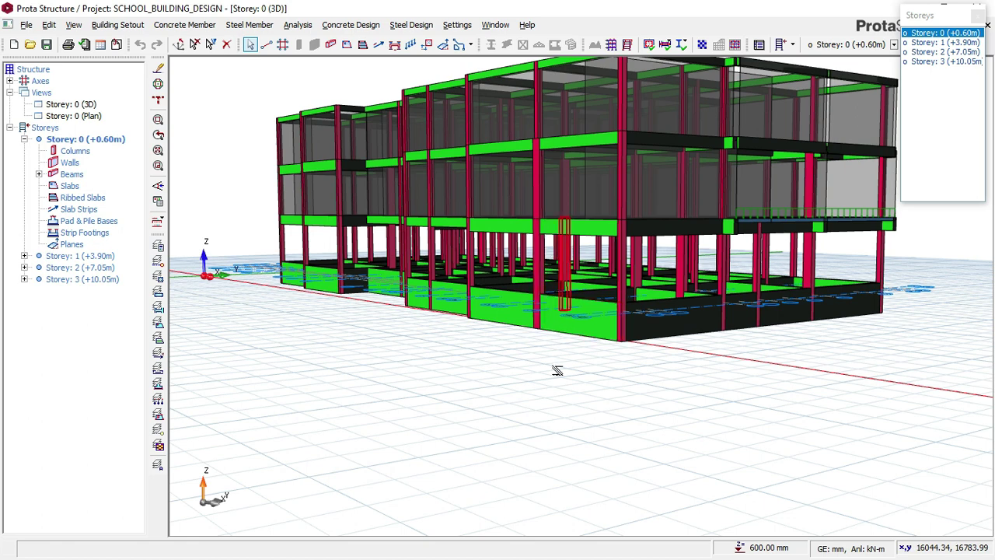
- Examine the whole building in 3D from its long side
scroll(553, 361, down, 1)
middle_drag(523, 319, 433, 331)
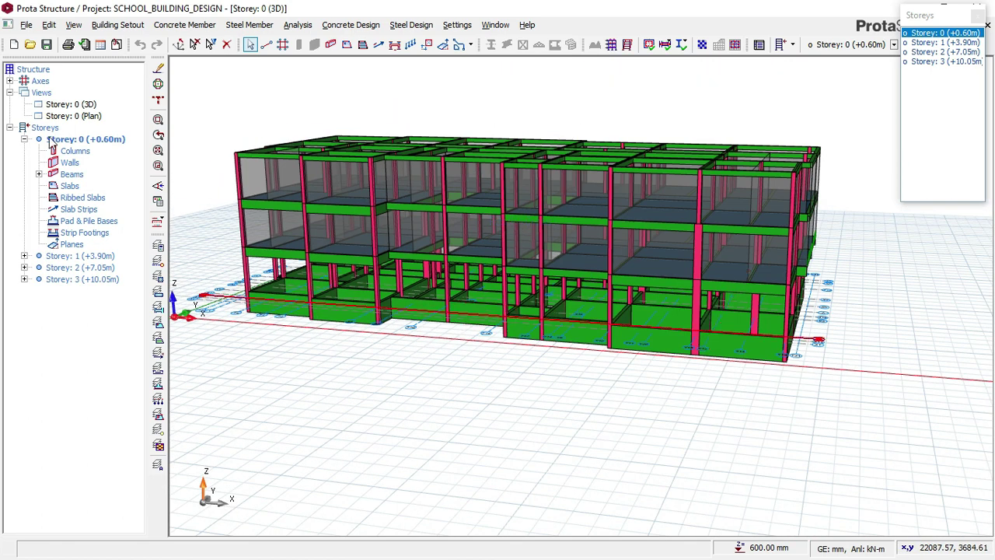
click(158, 119)
key(Escape)
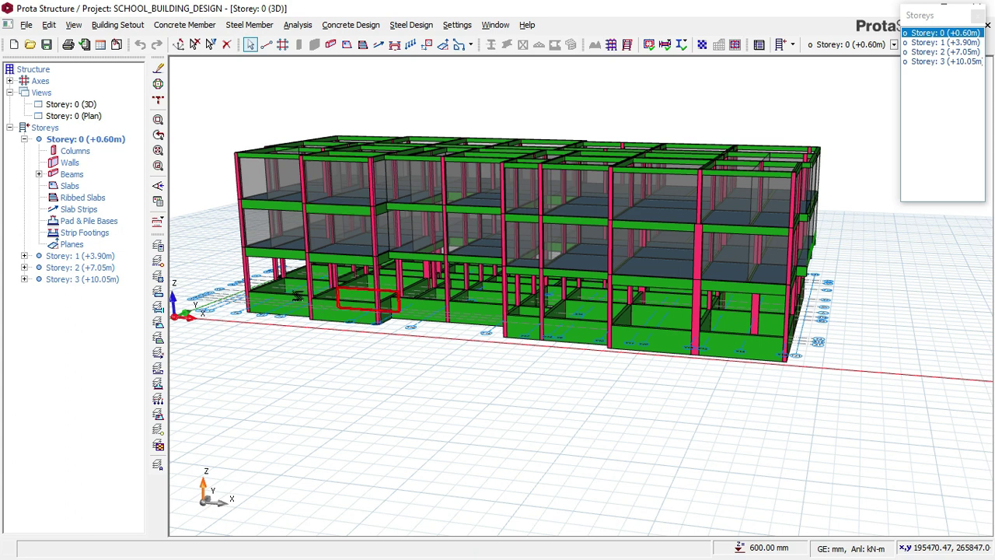
- Open the Storey 0 plan and set up a new concrete slab with 200 mm depth and 50 mm concrete cover
scroll(268, 272, up, 1)
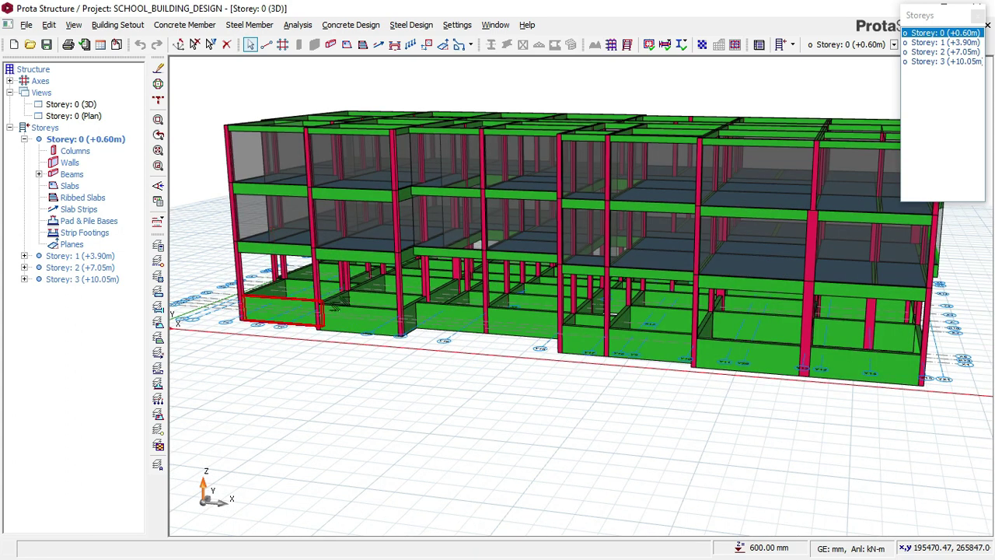
double_click(87, 116)
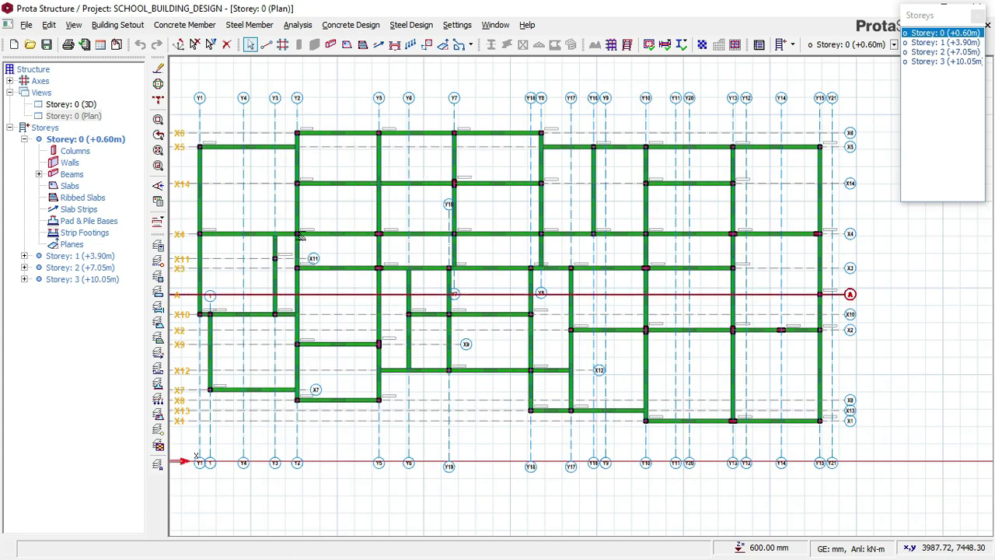
middle_drag(325, 172, 397, 173)
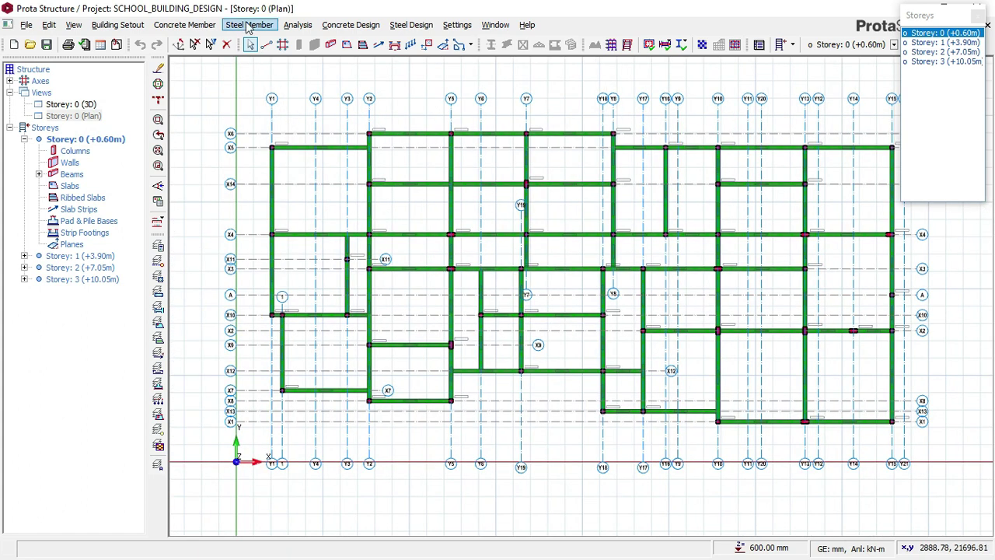
click(184, 25)
click(189, 82)
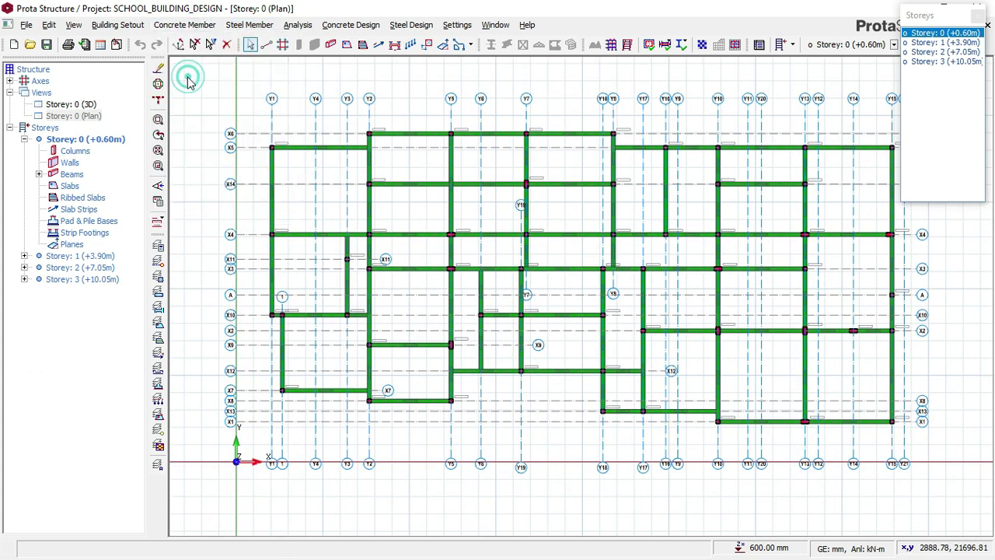
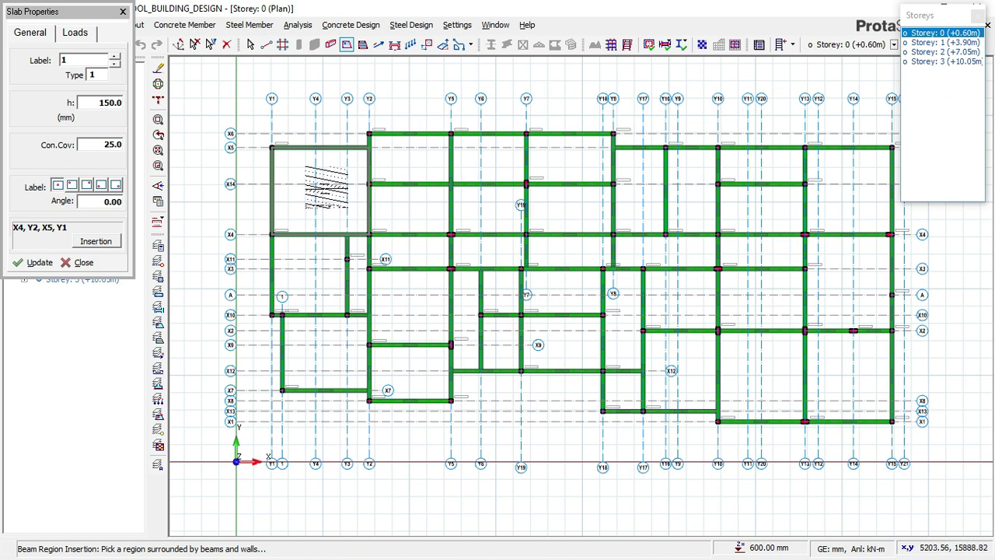
double_click(91, 103)
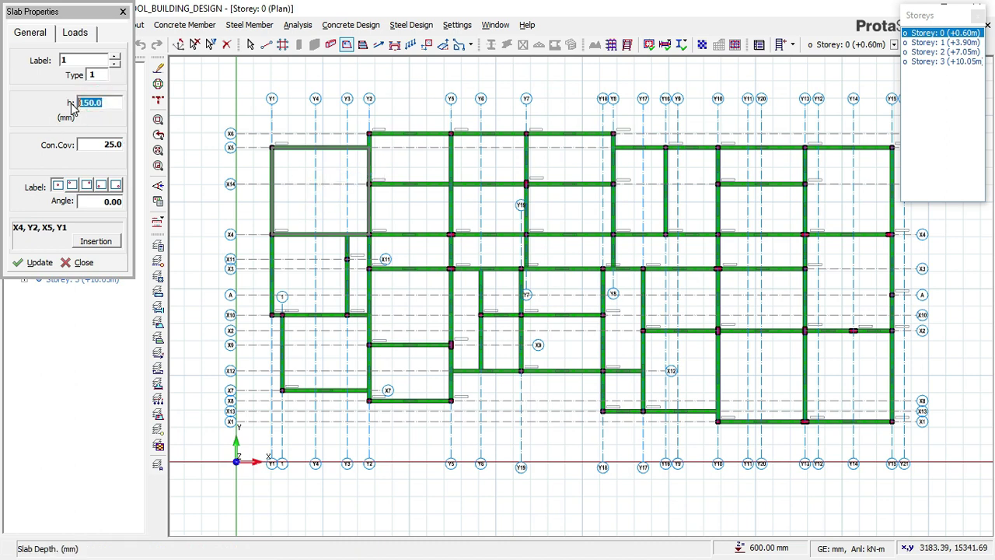
text(200)
double_click(102, 144)
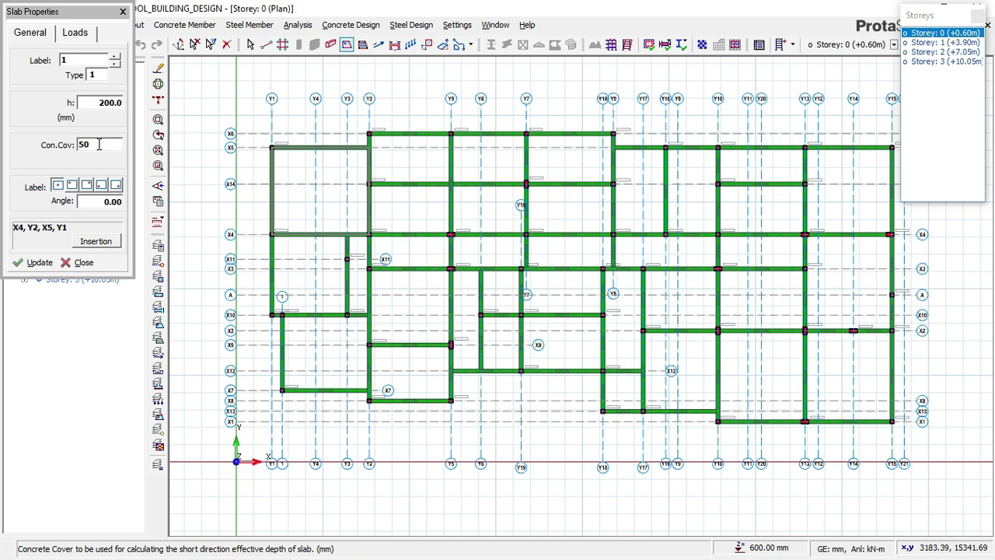
- Insert the slab on Storey 0 in the beam region bounded by axes X7, X10, 1 and Y2, and finish slab insertion
click(80, 38)
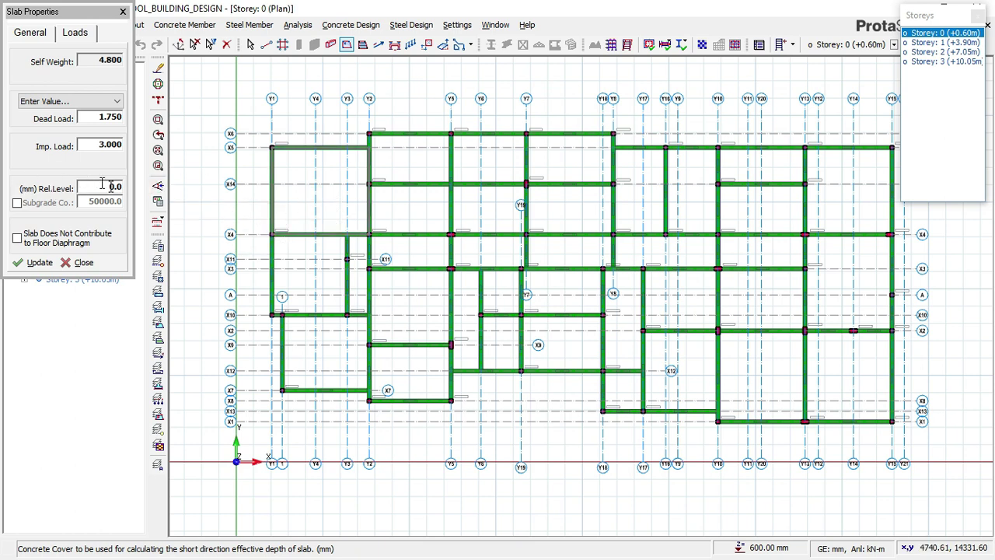
click(157, 185)
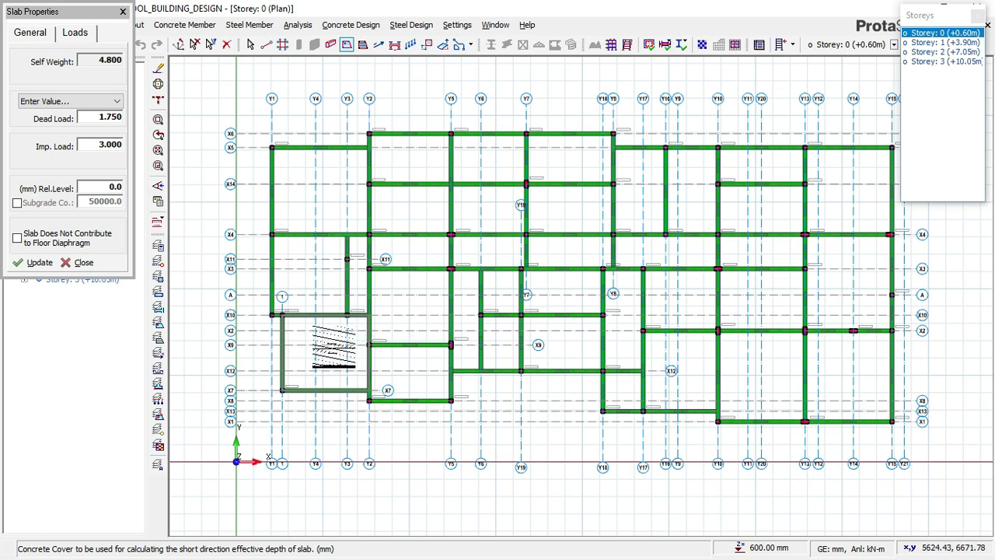
click(289, 332)
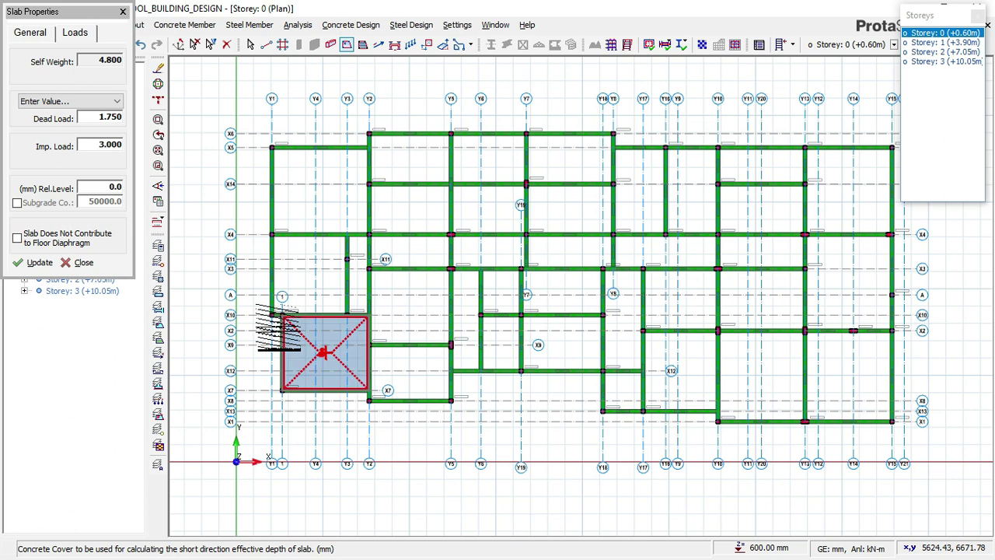
click(122, 13)
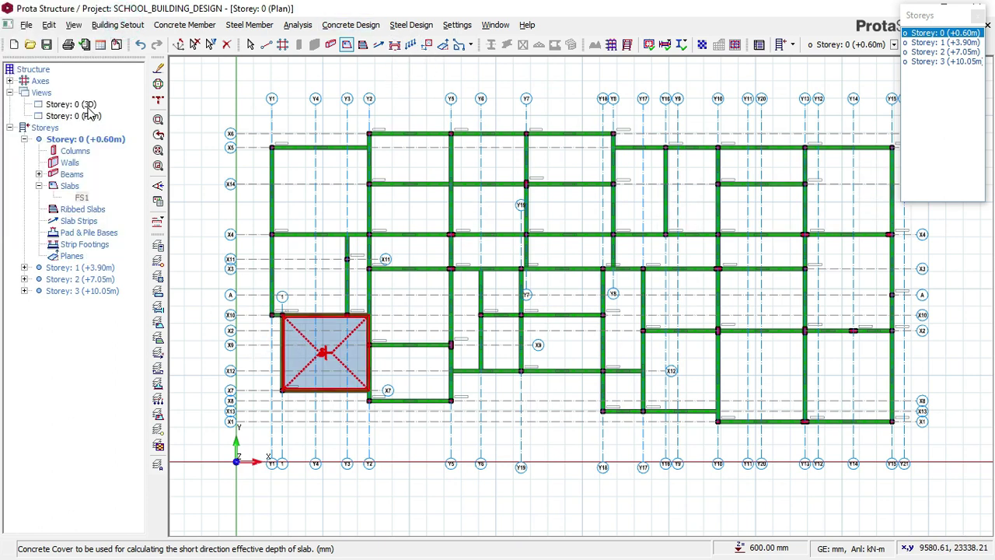
key(Escape)
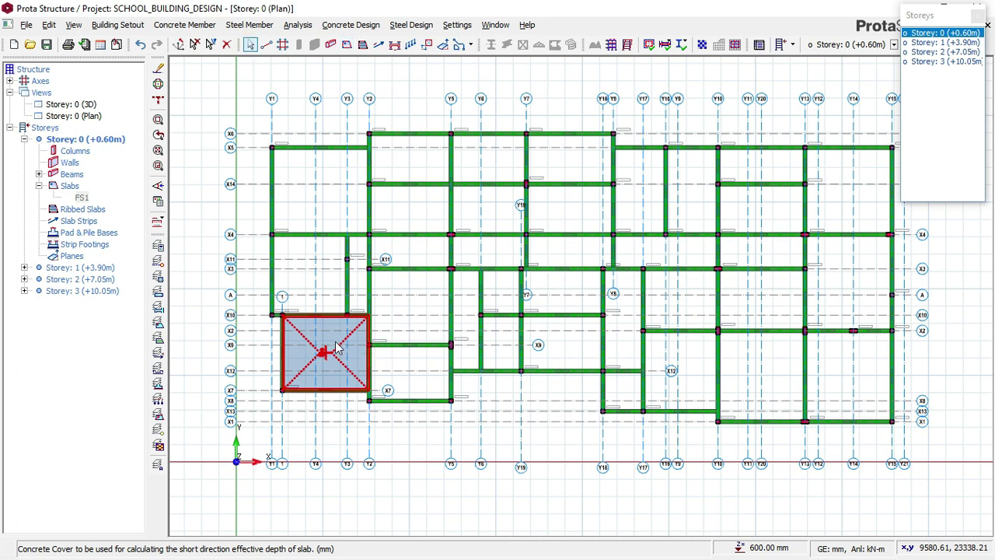
- Open the Storey 0 3D view and examine the new slab's level relative to its surrounding foundation beams from below and above
key(ctrl+Tab)
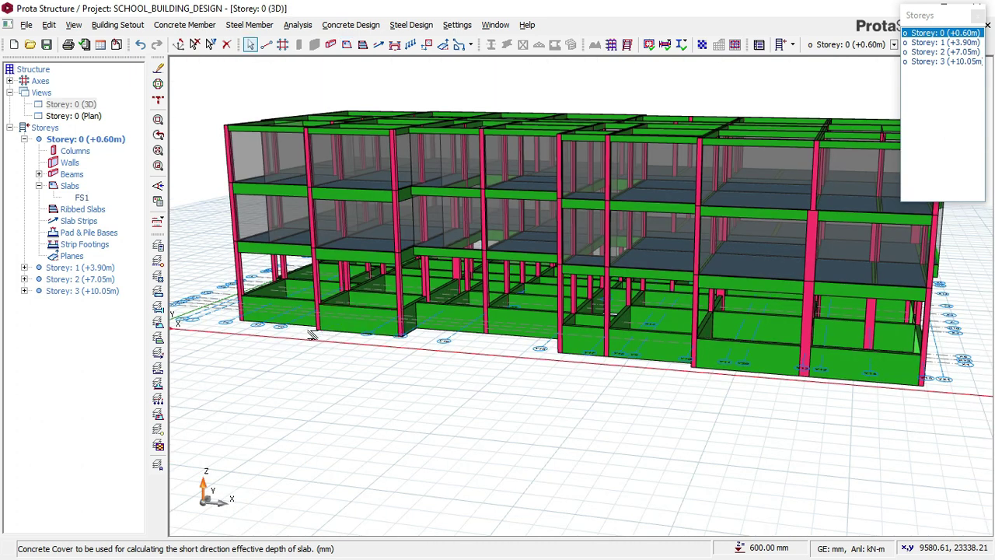
scroll(266, 318, up, 2)
mouse_move(266, 319)
middle_down()
mouse_move(284, 278)
mouse_move(289, 332)
middle_up()
scroll(289, 333, up, 2)
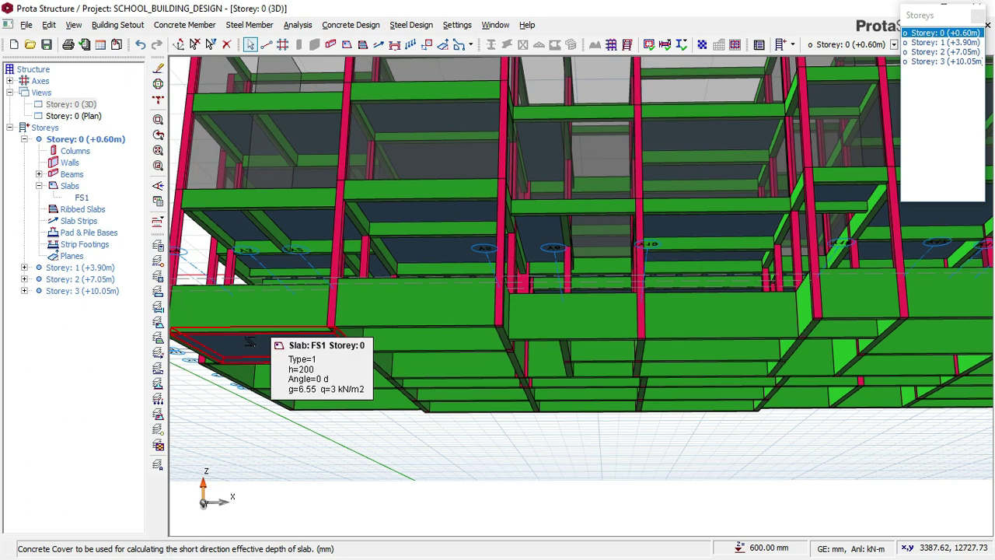
scroll(249, 342, up, 1)
middle_drag(266, 325, 335, 346)
right_click(328, 261)
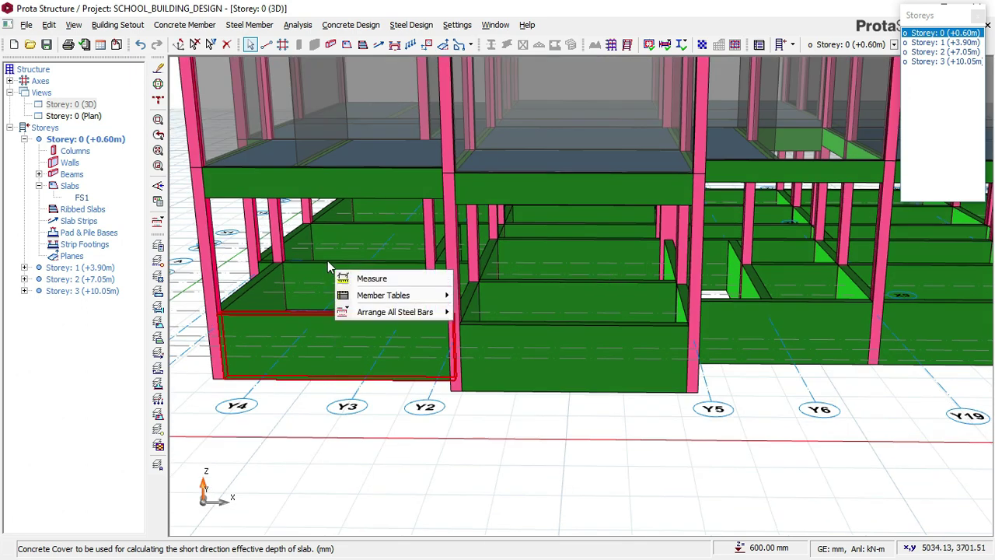
click(291, 328)
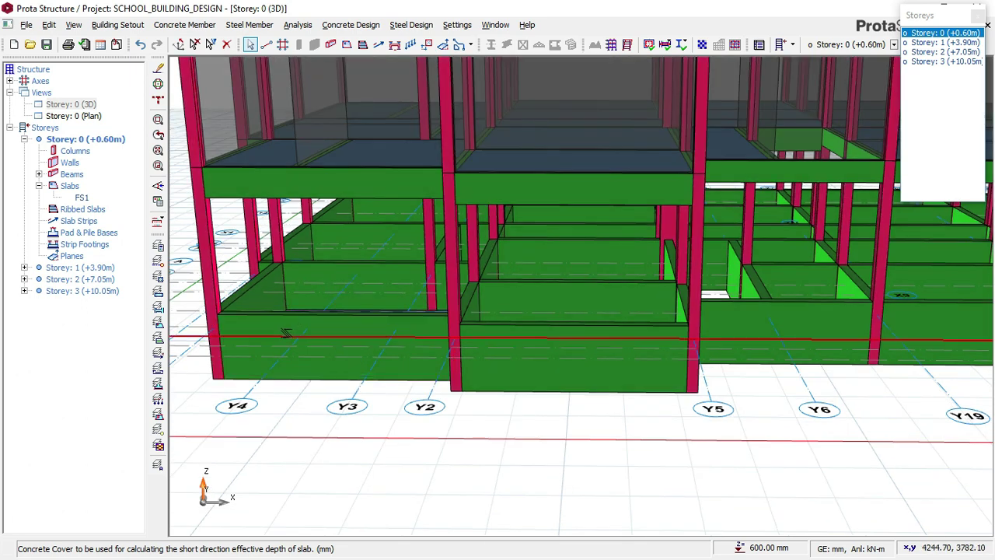
middle_drag(345, 377, 343, 382)
- Select slab FS1 in the 3D view and open its properties
click(369, 291)
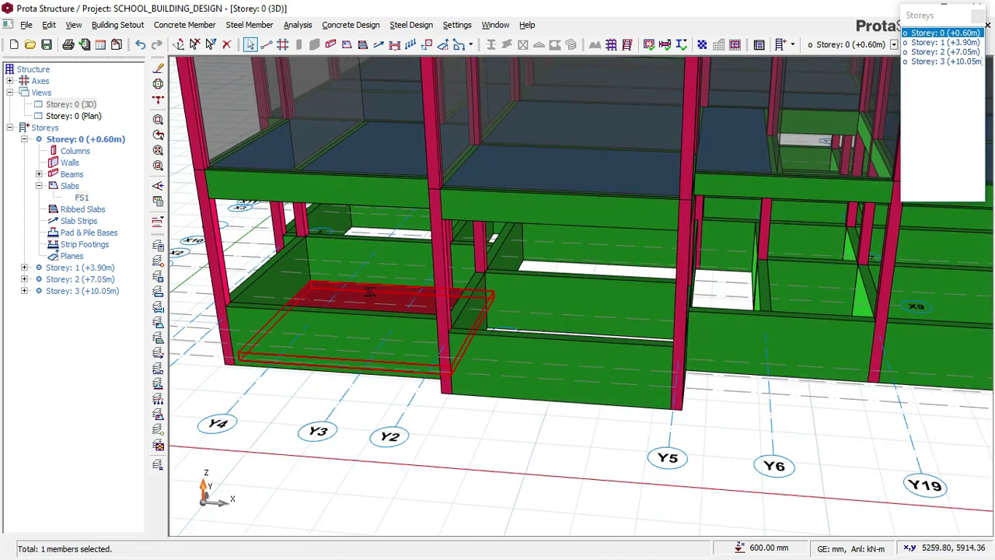
mouse_move(370, 293)
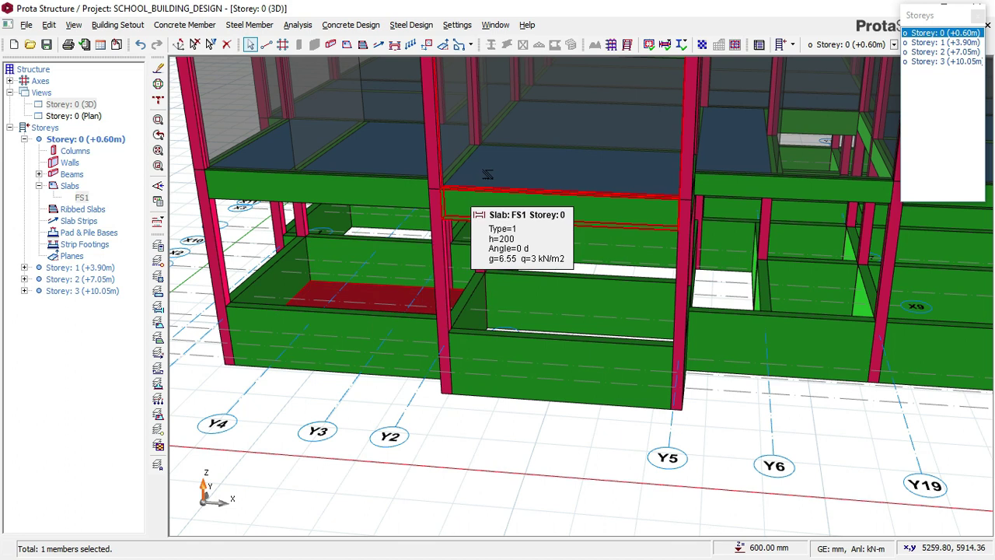
right_click(329, 292)
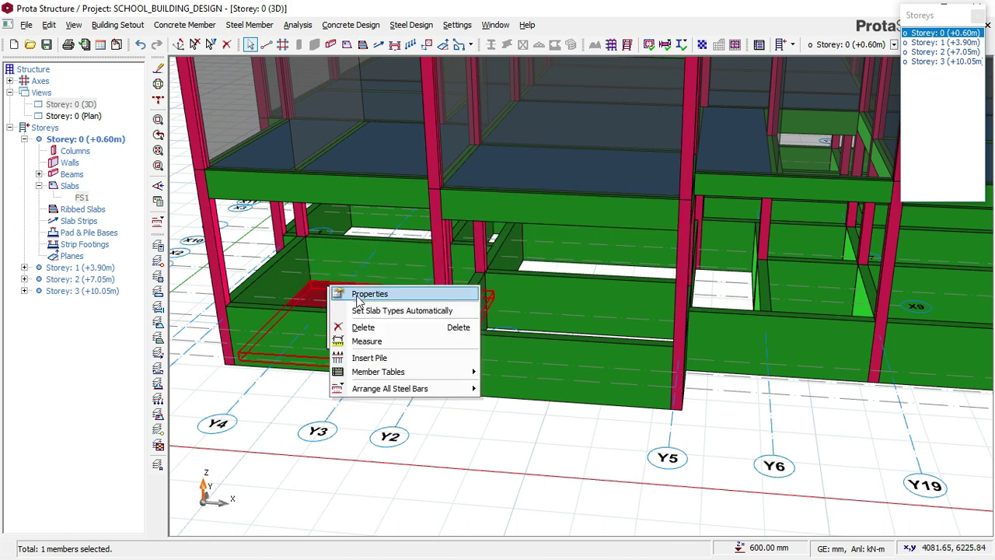
click(359, 300)
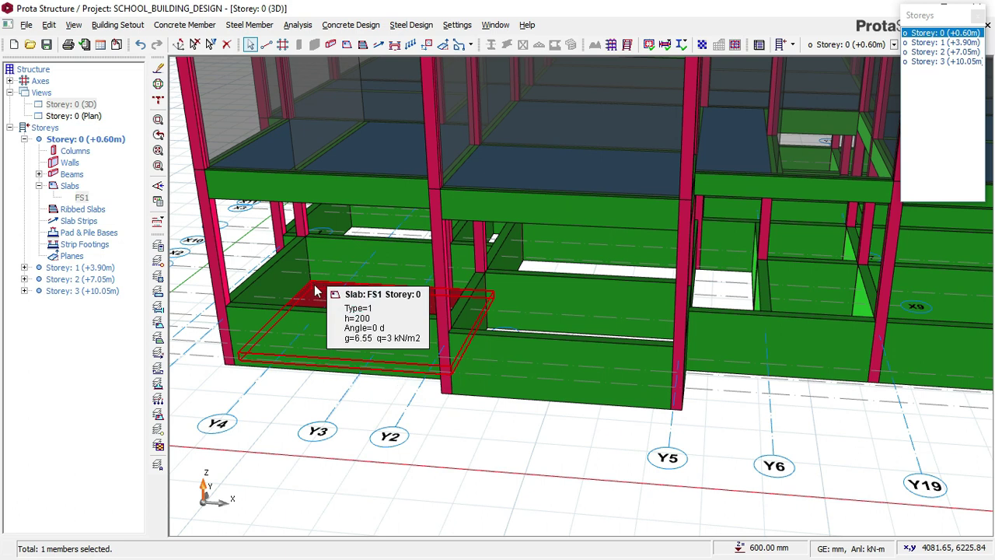
double_click(331, 293)
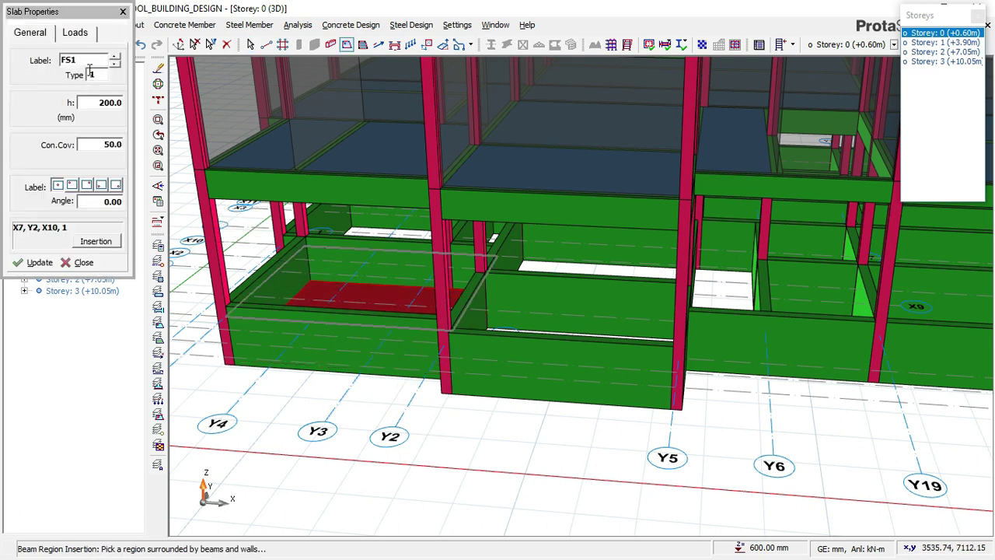
- Set the relative level of slab FS1 to 1200 mm, apply the update and clear the selection
click(78, 33)
click(109, 187)
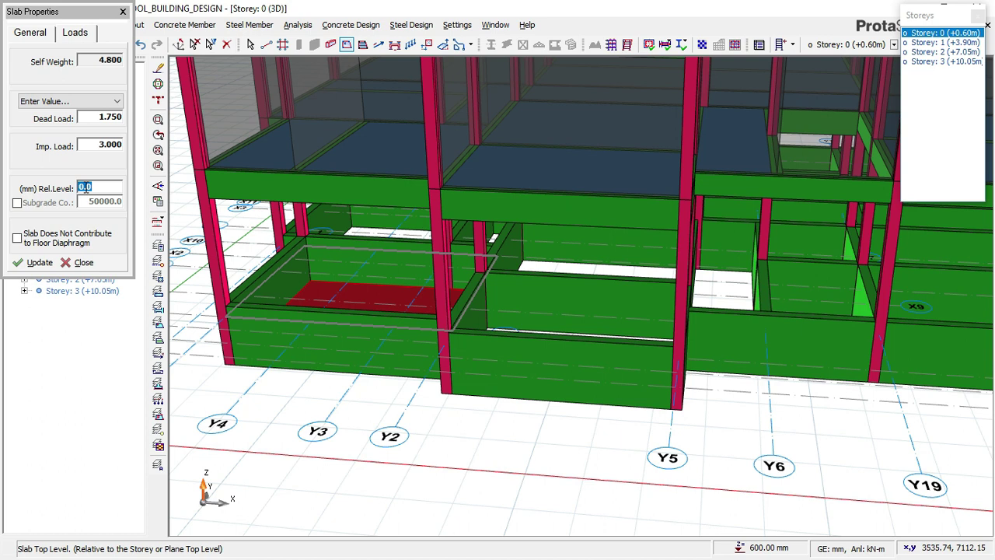
click(158, 185)
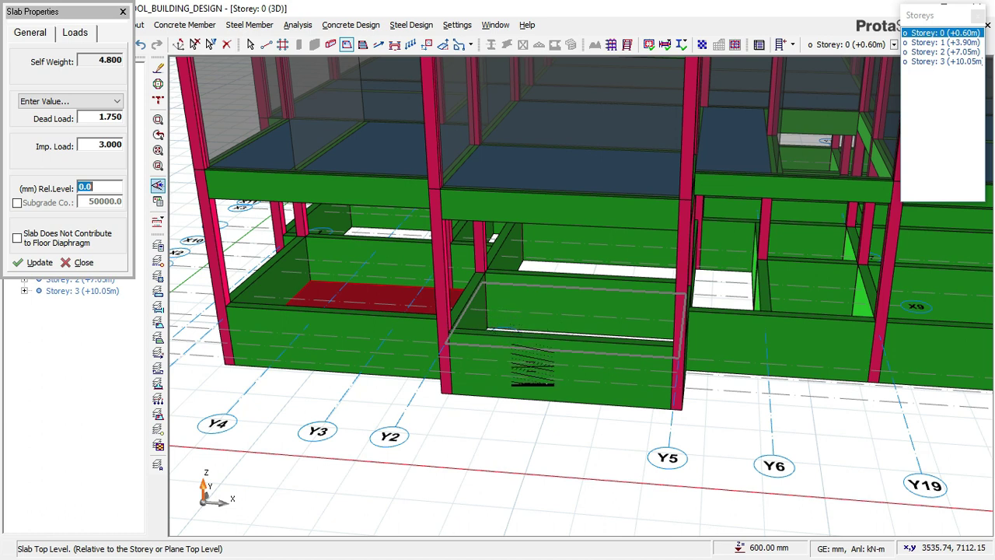
click(357, 268)
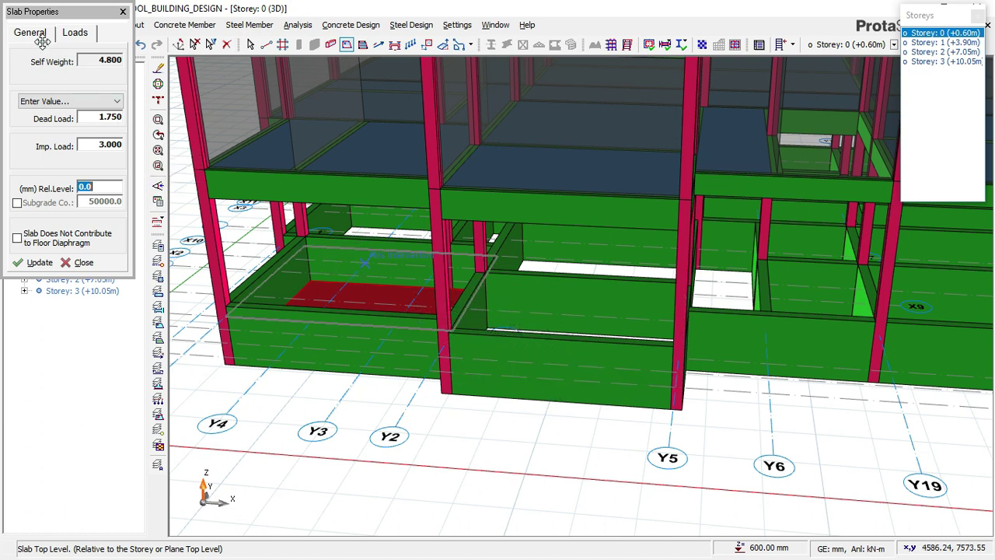
click(36, 34)
click(158, 134)
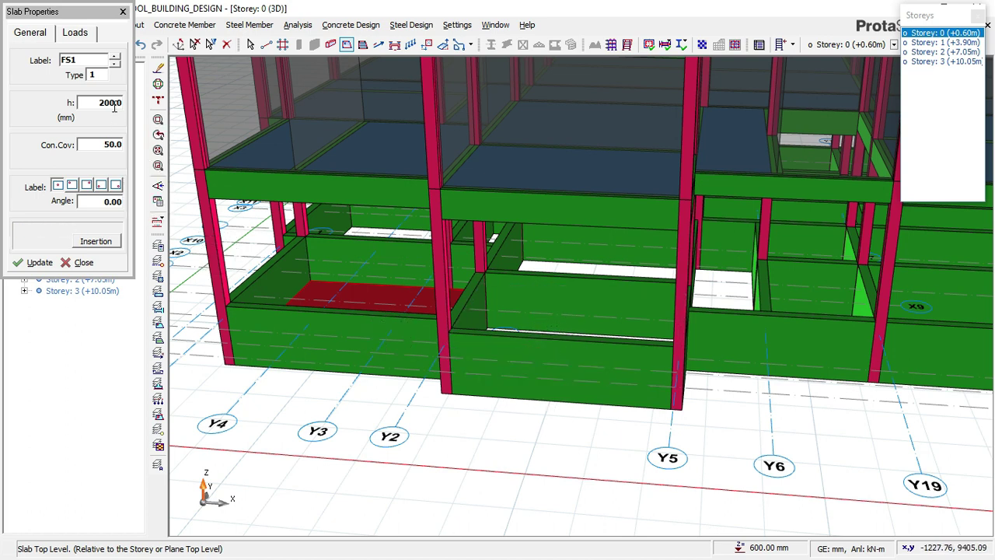
click(78, 33)
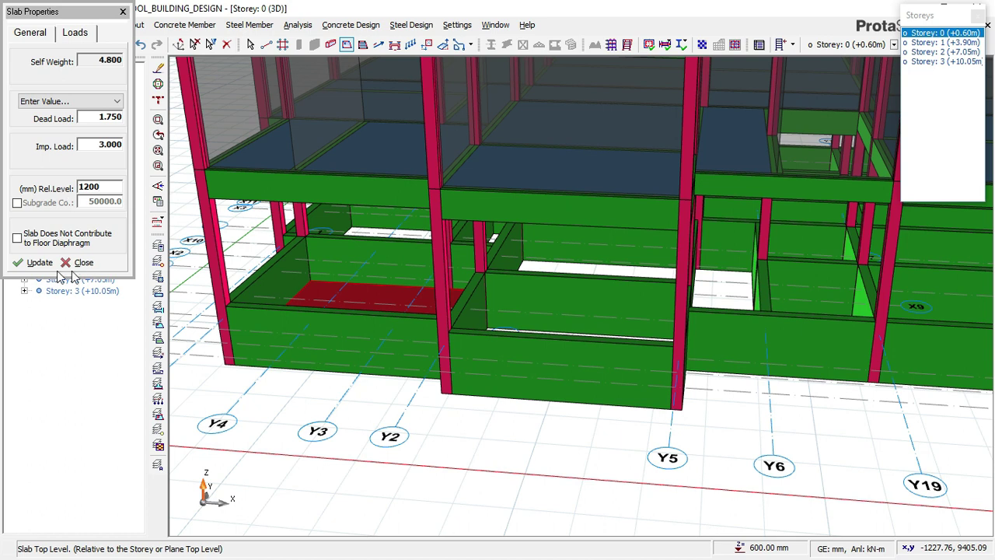
click(31, 265)
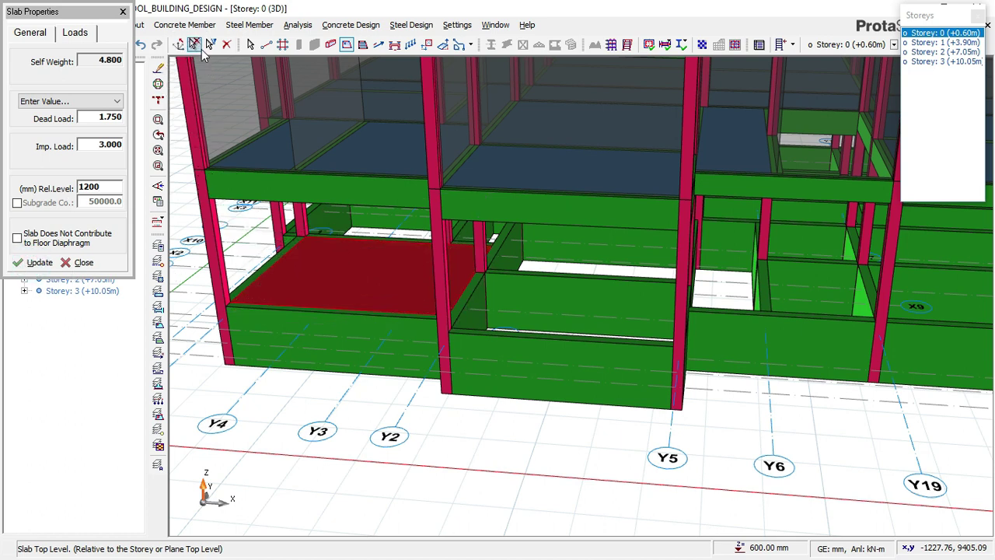
click(195, 46)
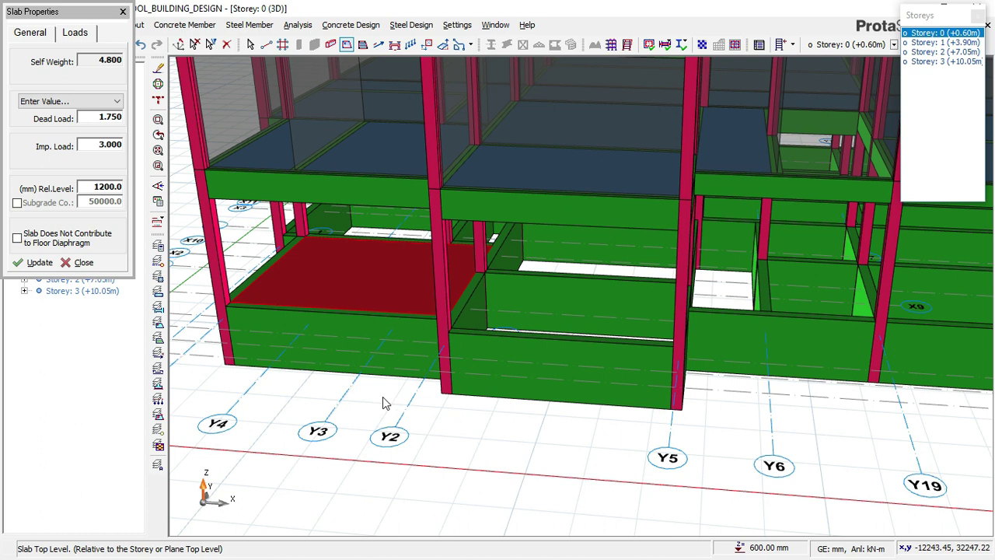
key(Escape)
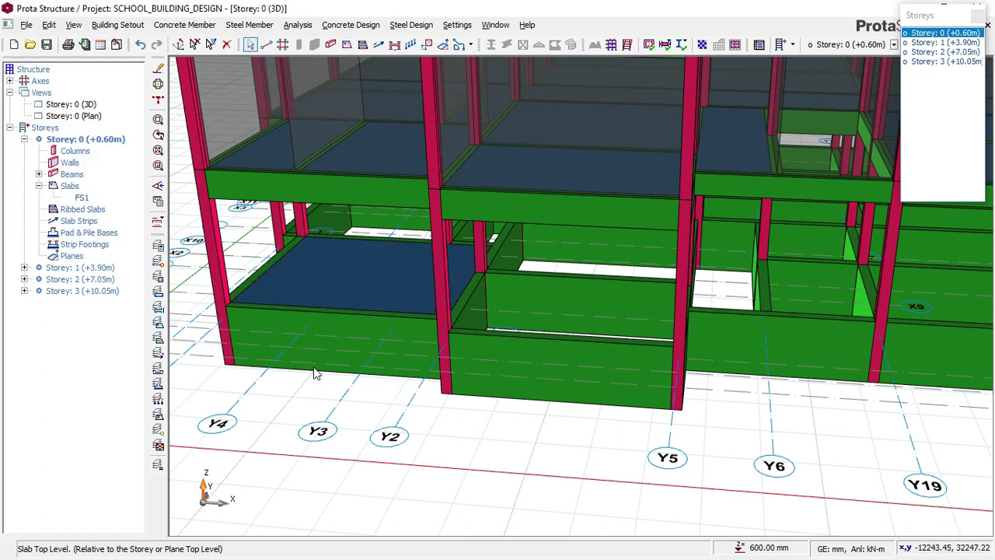
- Examine the raised slab FS1 from above and below in 3D, and return to the Storey 0 plan
middle_drag(333, 340, 363, 361)
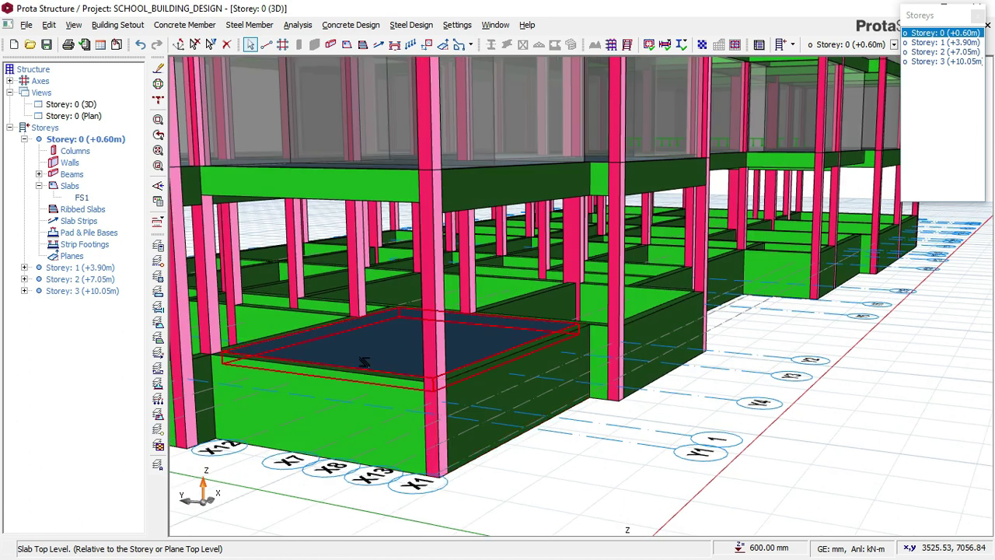
scroll(363, 363, up, 2)
middle_drag(354, 352, 523, 354)
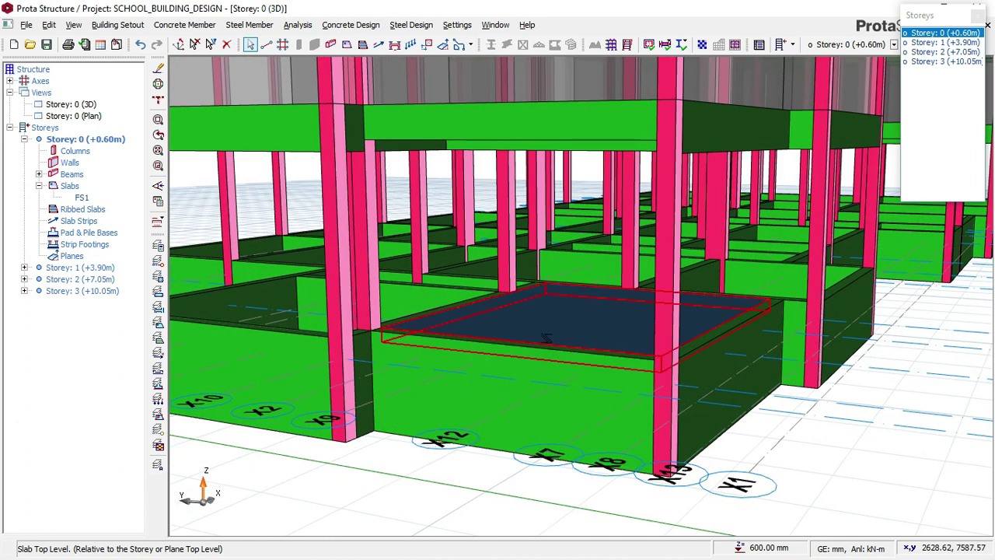
middle_drag(540, 349, 565, 497)
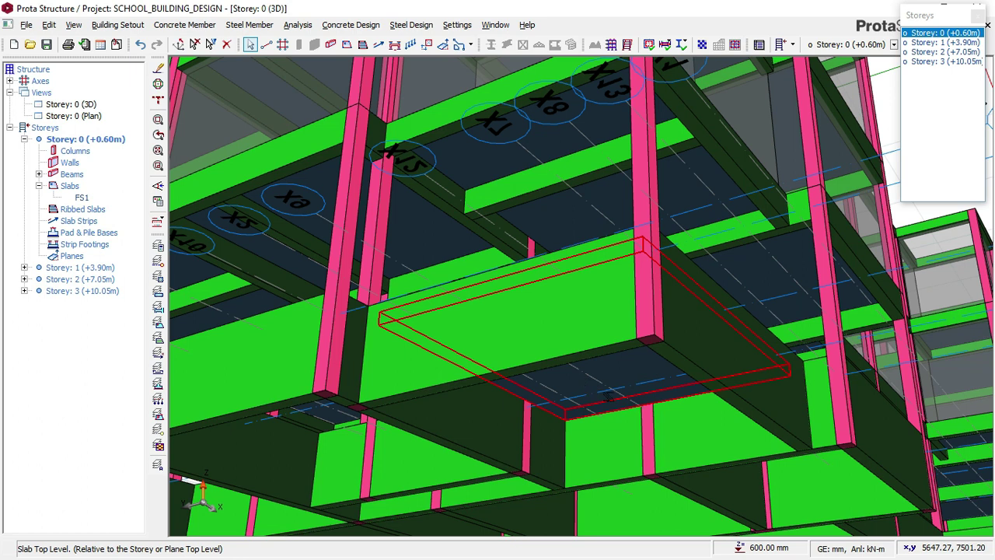
mouse_move(580, 370)
middle_drag(570, 349, 544, 323)
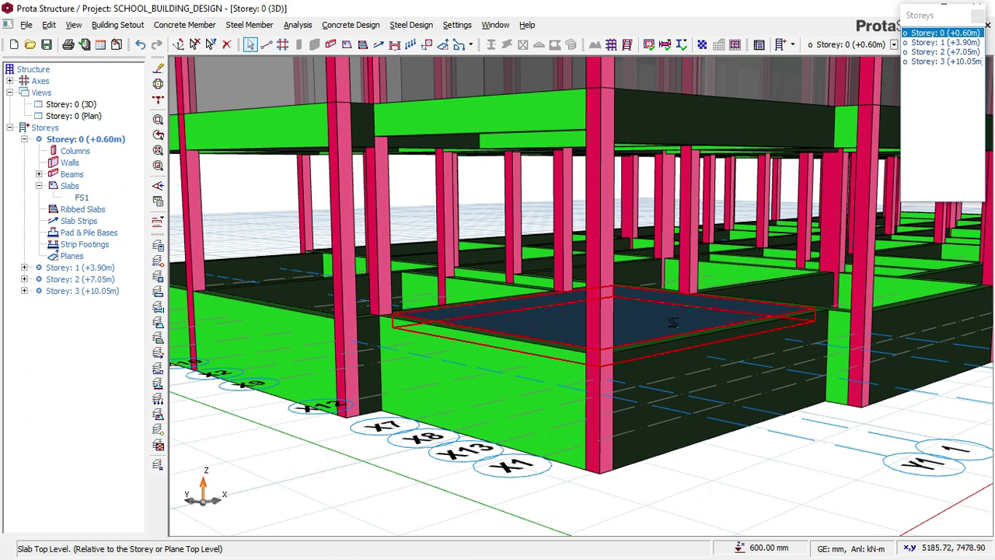
mouse_move(466, 326)
middle_down()
mouse_move(476, 321)
mouse_move(459, 307)
middle_up()
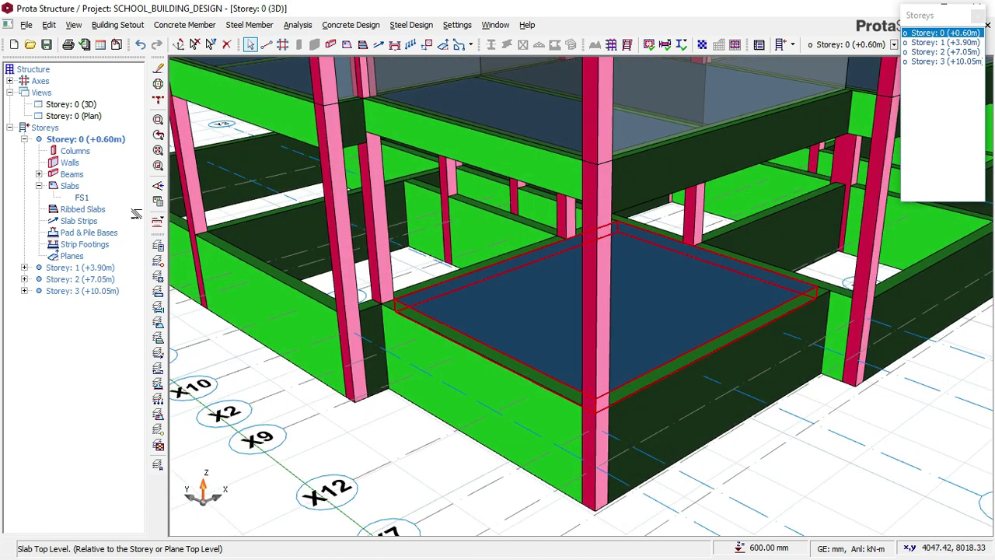
double_click(82, 117)
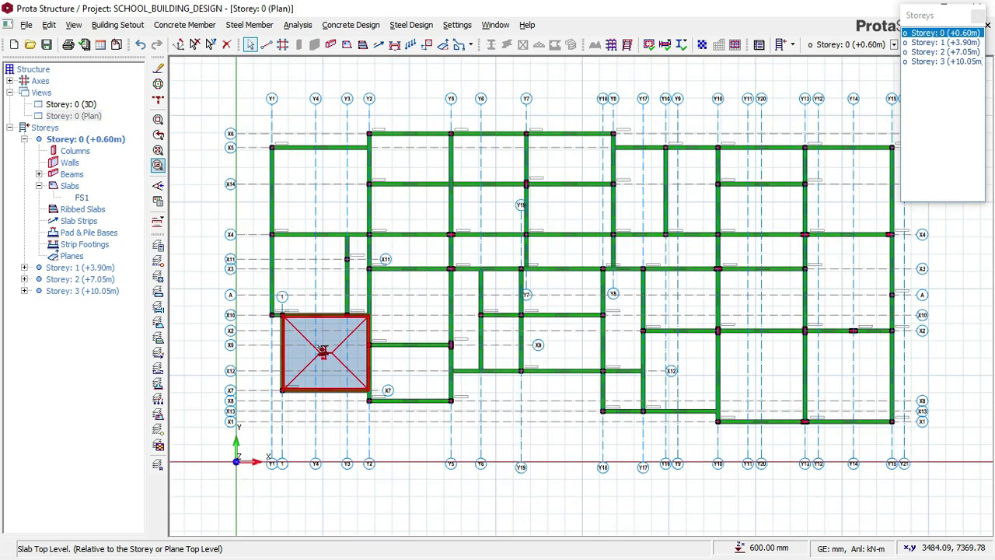
- Using slab FS1's properties, insert matching slabs in bay Y2–Y5/X9–X3 and in the three bays between Y1 and Y2 above X10
scroll(325, 354, up, 2)
click(323, 352)
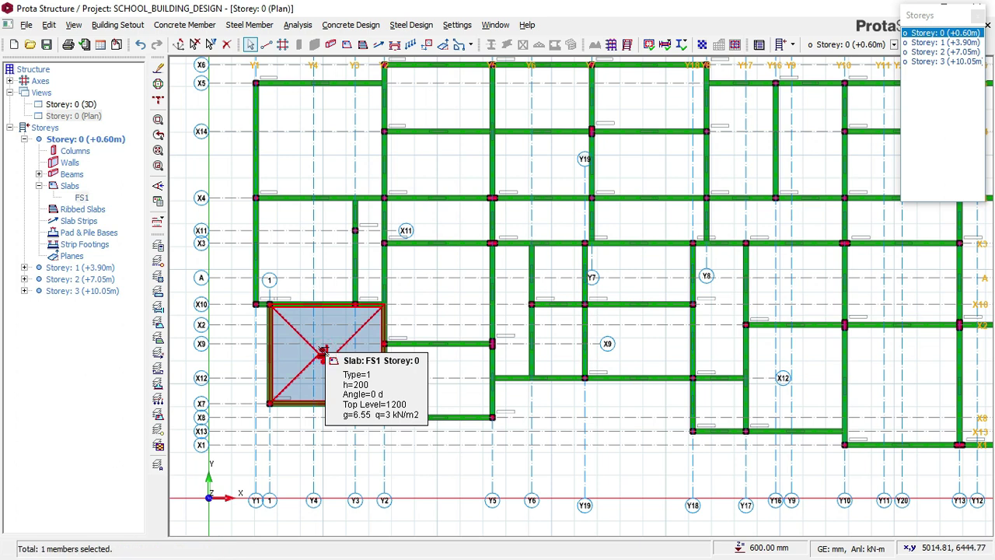
right_click(323, 352)
click(368, 360)
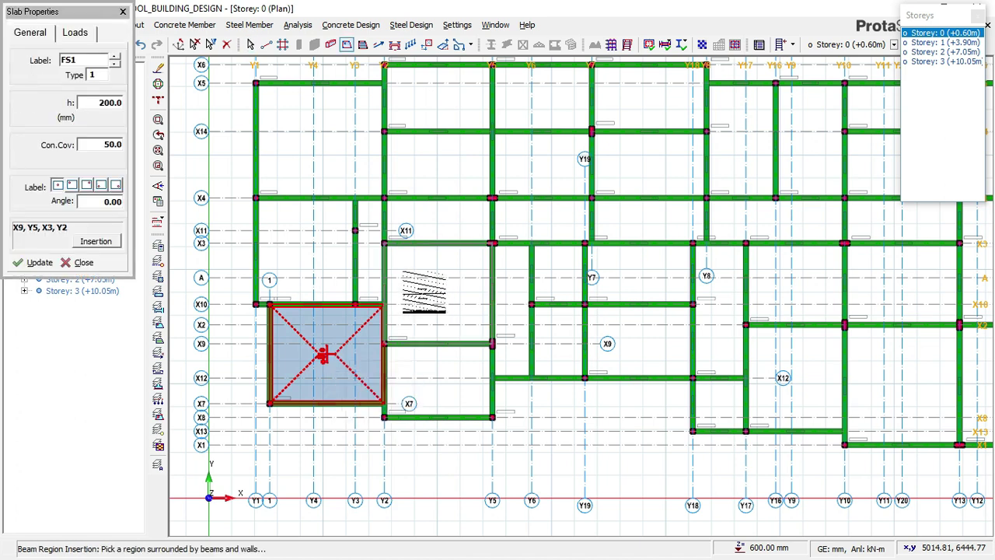
click(451, 286)
click(365, 258)
click(325, 258)
click(329, 160)
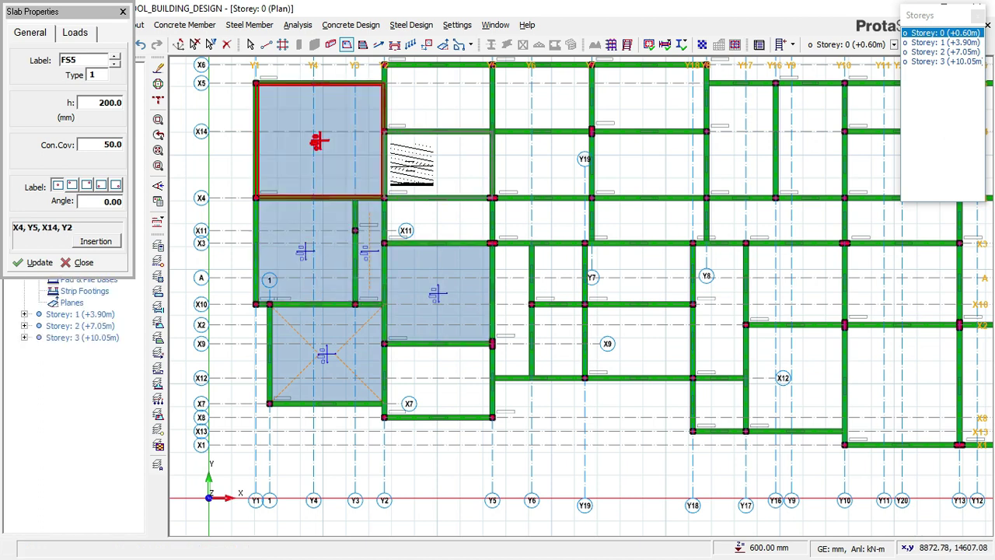
- Insert slabs in the six bays between axes Y2 and Y8 from X4 to X6
click(412, 159)
click(412, 101)
click(544, 100)
click(540, 163)
click(618, 97)
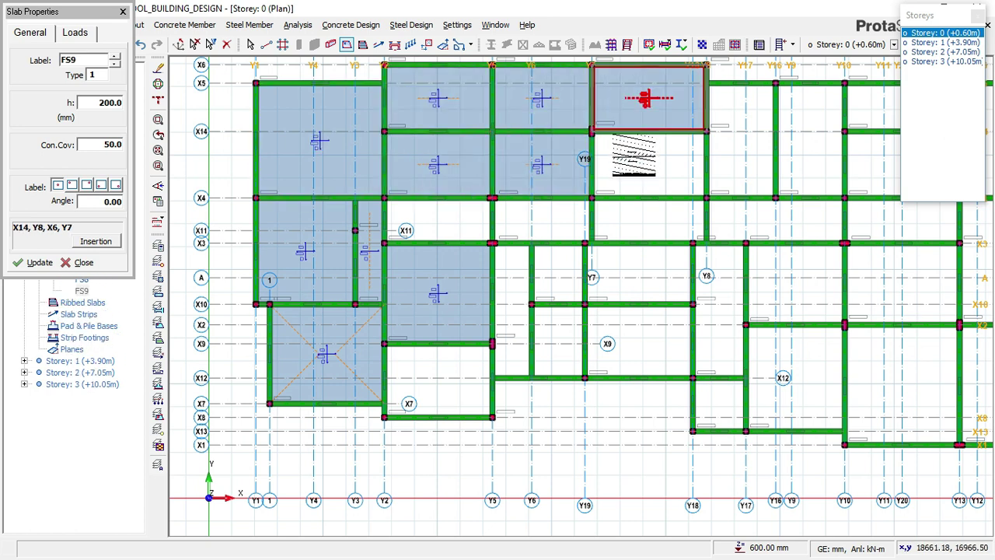
click(634, 159)
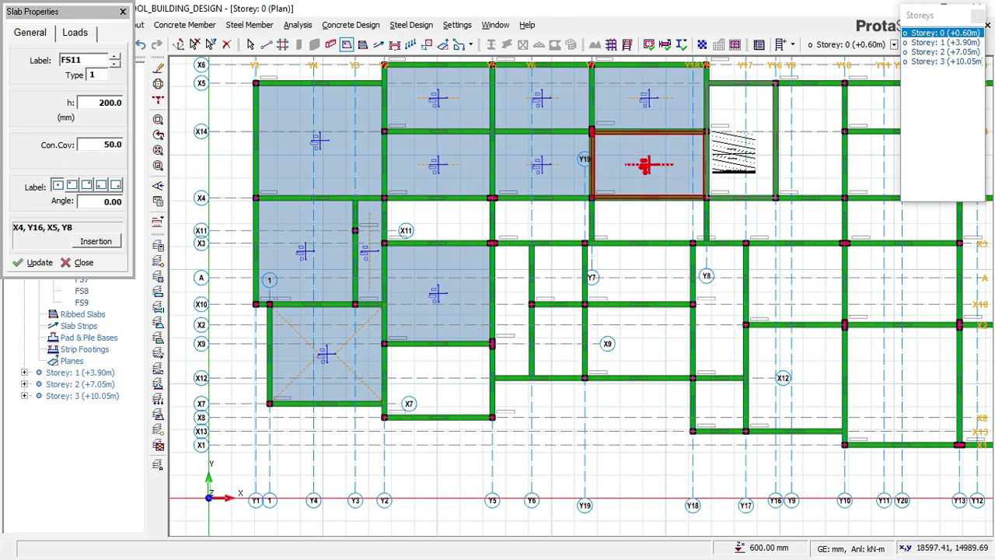
- Insert slabs in bay Y8–Y16/X4–X5 and in the three X3–X4 bays between Y2 and Y8
click(732, 153)
click(645, 221)
click(537, 219)
click(450, 222)
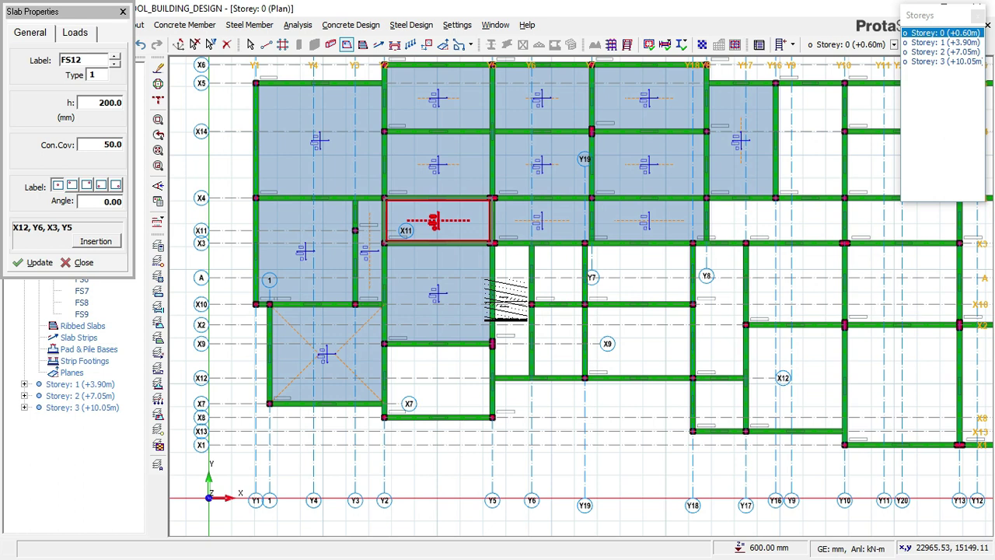
- Insert slabs in the five bays between Y5 and Y18 from X12 to X3, and in bay Y2–Y5/X8–X9
click(513, 311)
click(556, 278)
click(563, 326)
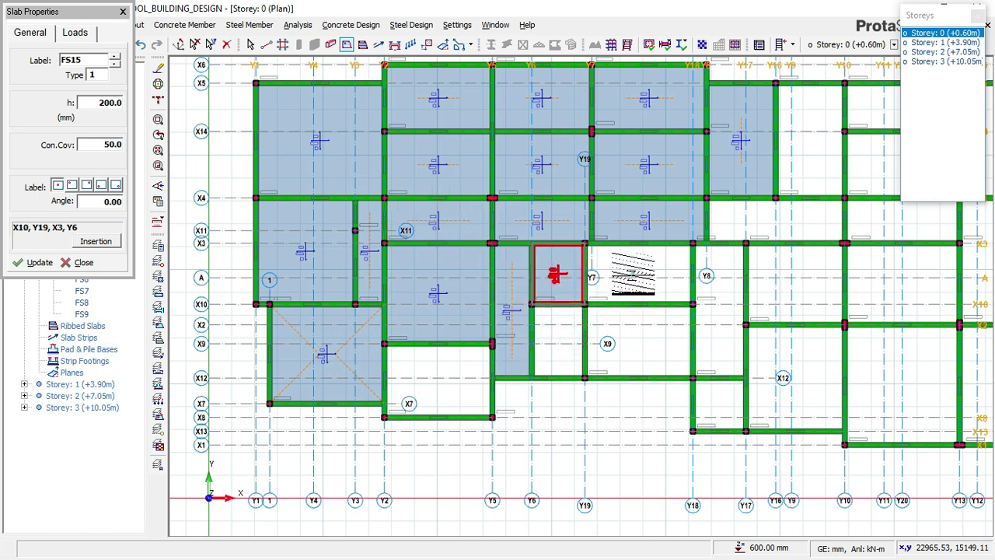
click(637, 274)
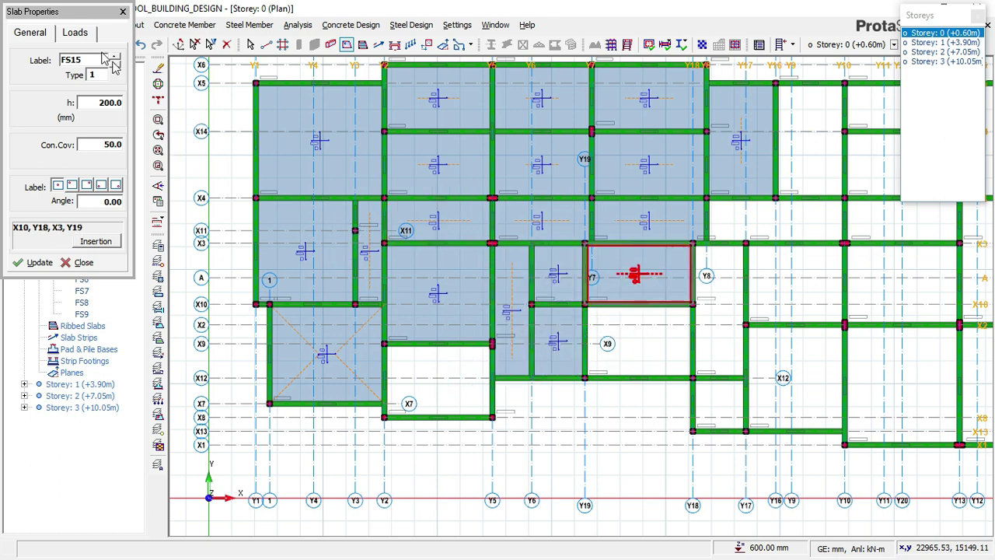
click(637, 342)
- Check the slab load settings and insert slabs in the four bays between Y18 and Y10 from X13 to X3
click(77, 33)
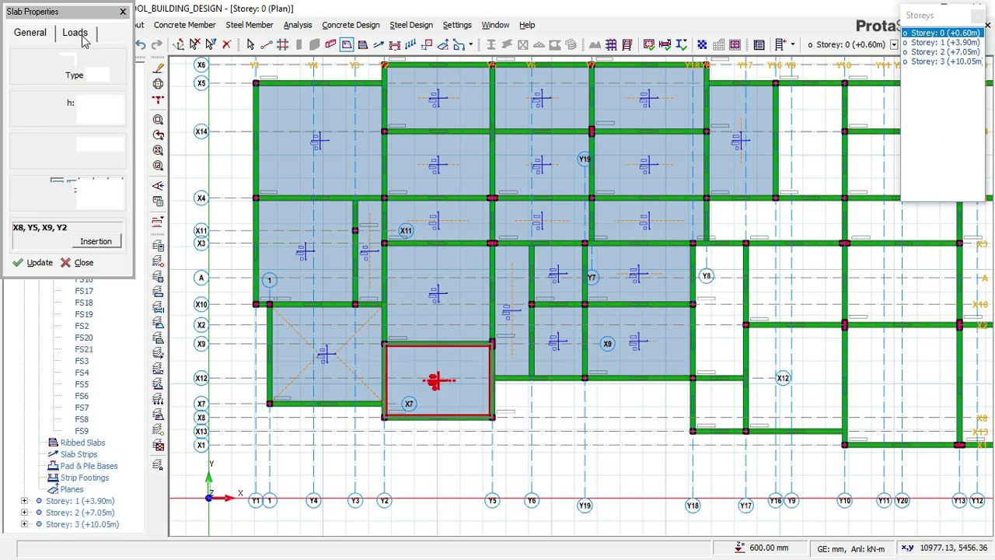
click(719, 322)
click(727, 412)
click(810, 396)
click(802, 293)
- Insert slabs in bays Y8–Y10/X3–X4 and Y16–Y10/X4–X5, and in all five bays between Y10 and Y13 from X1 to X5
click(789, 225)
click(801, 164)
click(862, 167)
click(867, 113)
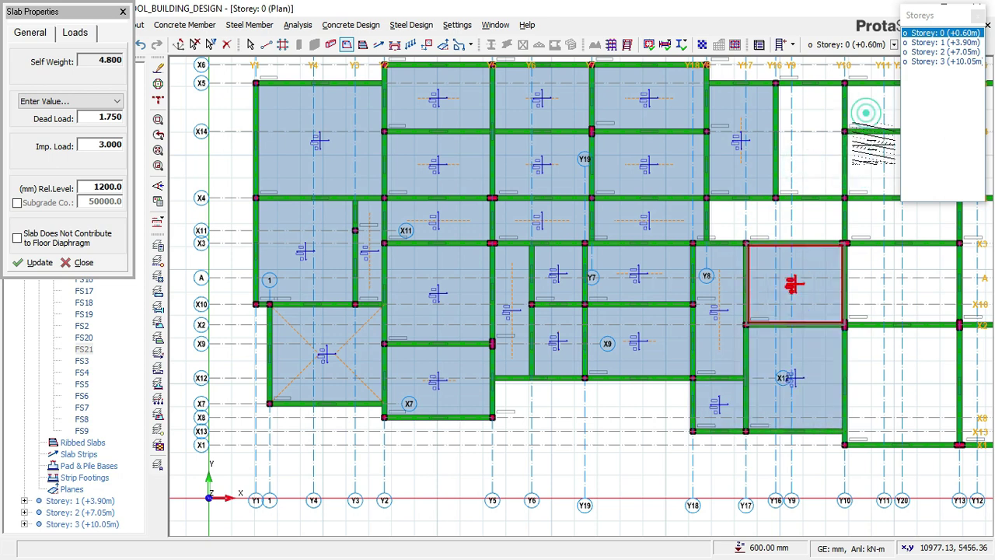
click(877, 211)
click(882, 291)
click(879, 386)
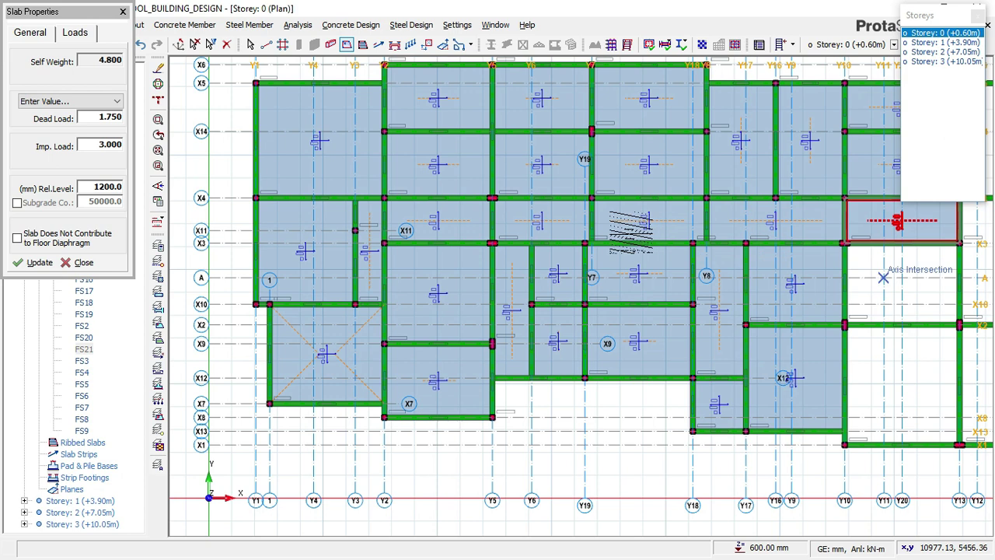
- Insert slabs in the three bays between Y13 and Y15 from X1 to X5 and end slab insertion
middle_drag(889, 226, 553, 226)
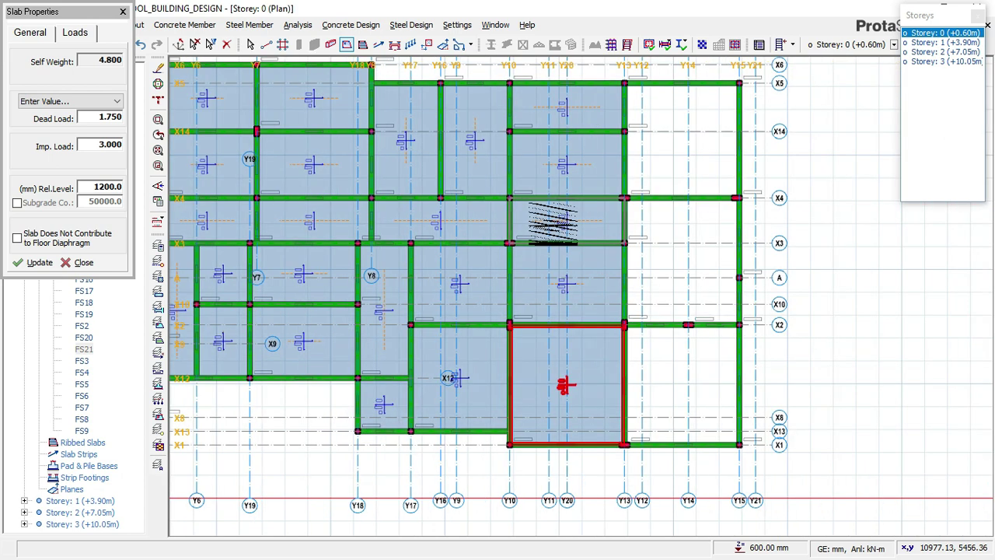
middle_drag(776, 225, 533, 216)
click(461, 151)
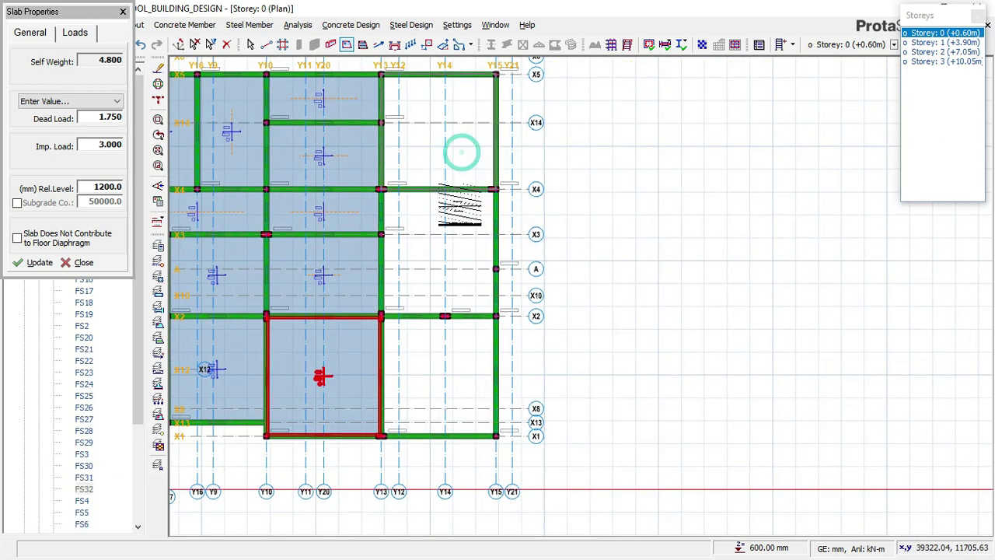
click(422, 340)
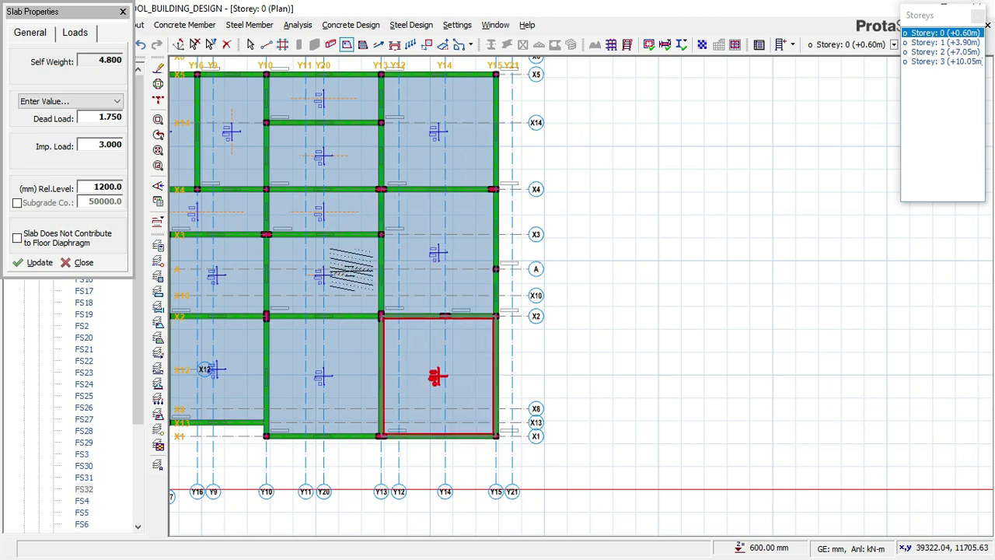
click(158, 69)
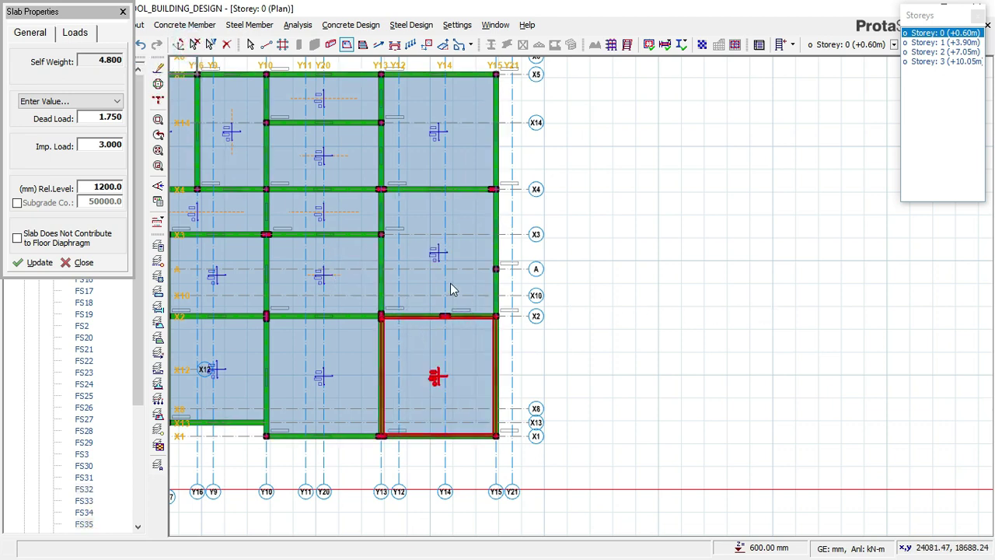
key(Escape)
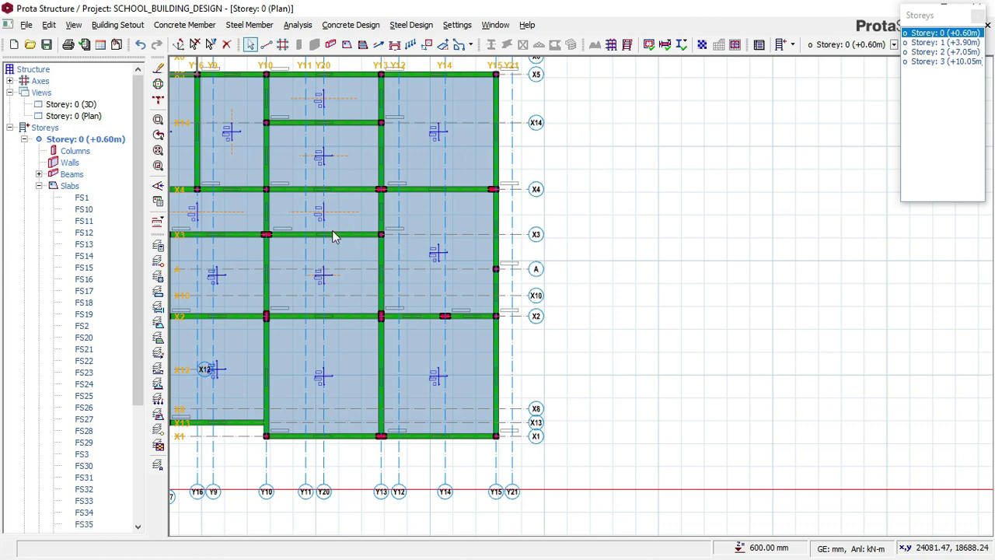
- Open the Storey 0 3D view and examine the completed ground floor slabs on the foundation beams
scroll(272, 218, down, 2)
middle_drag(294, 222, 614, 262)
double_click(73, 106)
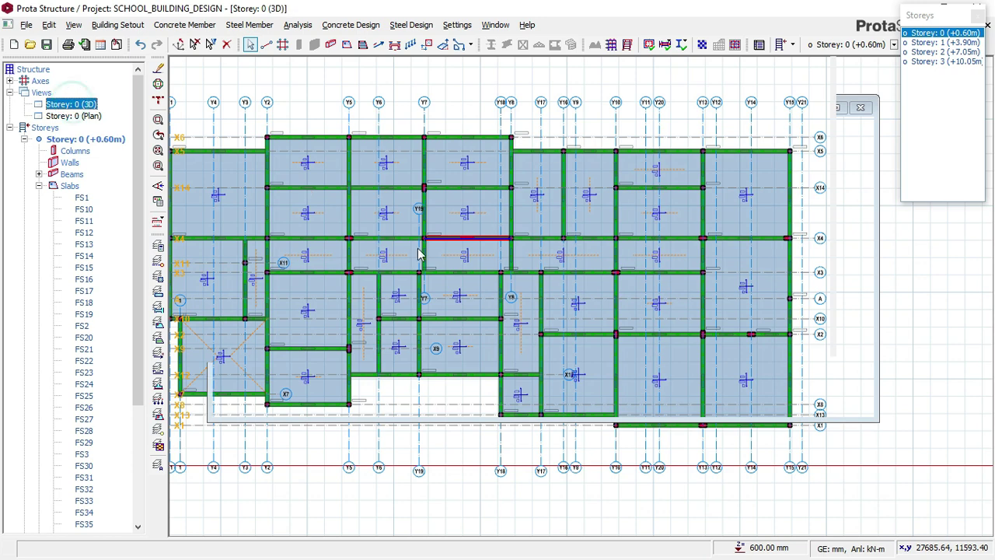
scroll(525, 289, down, 2)
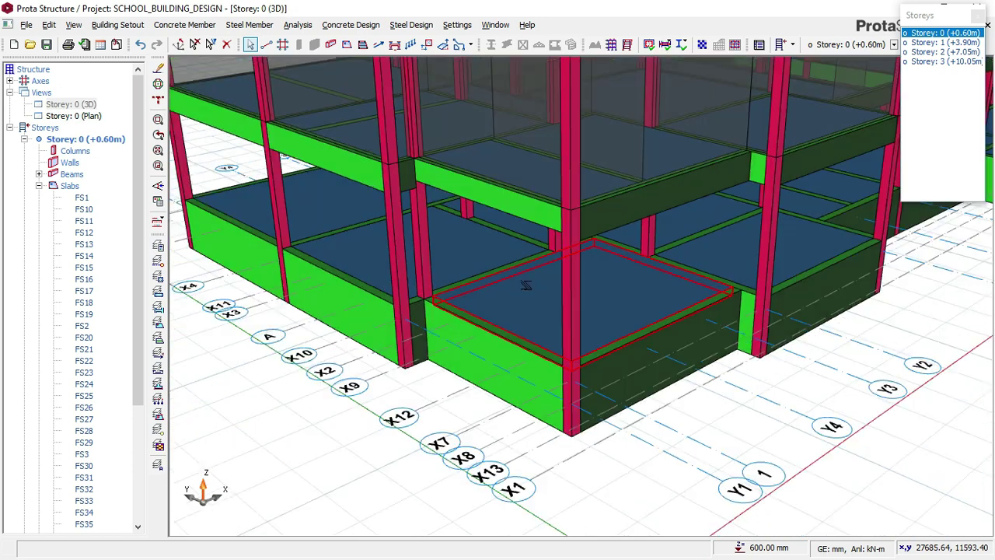
scroll(525, 266, down, 1)
scroll(485, 315, down, 1)
mouse_move(459, 314)
middle_down()
mouse_move(487, 308)
mouse_move(381, 312)
middle_up()
- Examine the slabs and foundation beams along the building's long facade in 3D with the axes temporarily hidden
click(156, 263)
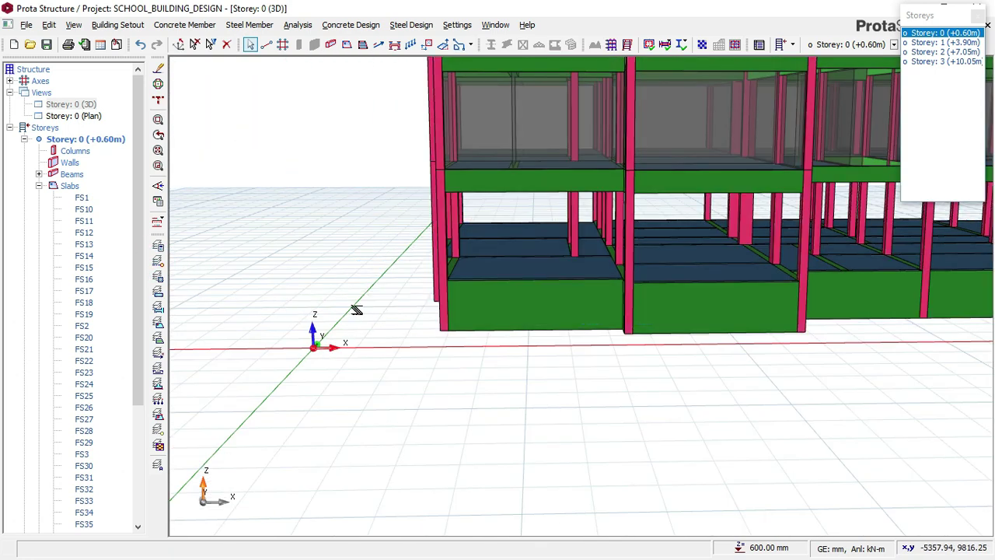
scroll(482, 327, down, 3)
middle_drag(734, 342, 425, 331)
mouse_move(542, 339)
shift+middle_down()
mouse_move(502, 329)
mouse_move(523, 335)
shift+middle_up()
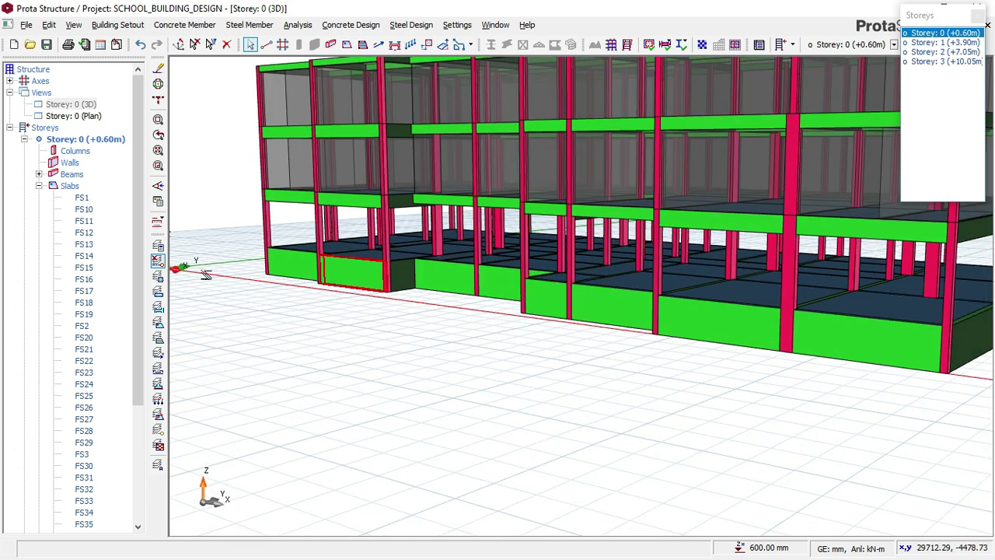
click(159, 263)
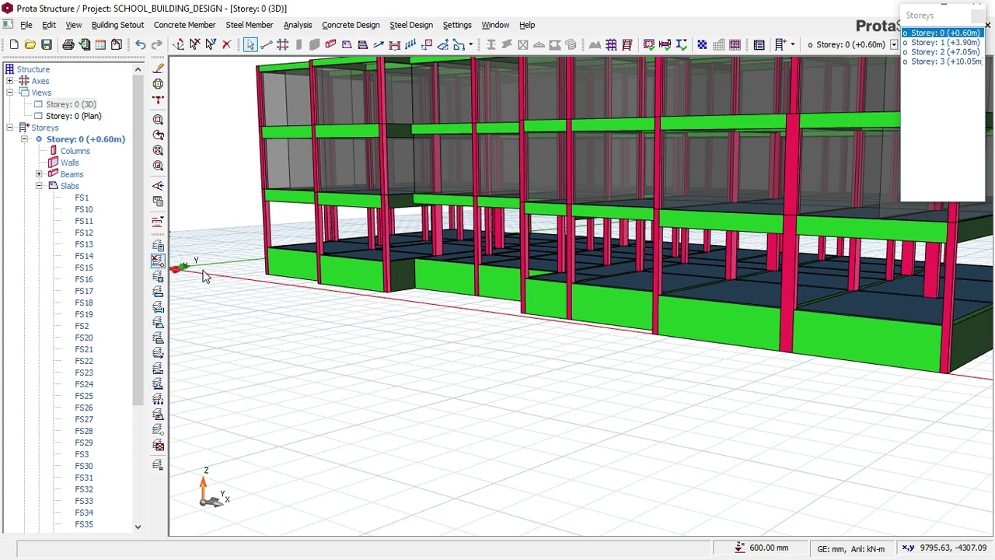
- Examine the column bases and foundation beams along the facade and around the Y15 corner in 3D, and return to the Storey 0 plan
mouse_move(388, 289)
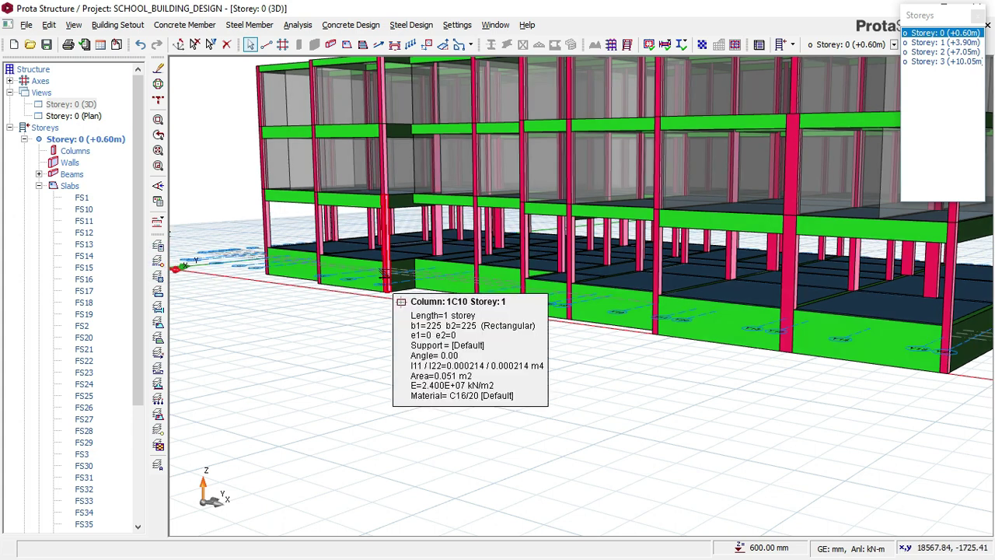
mouse_move(359, 277)
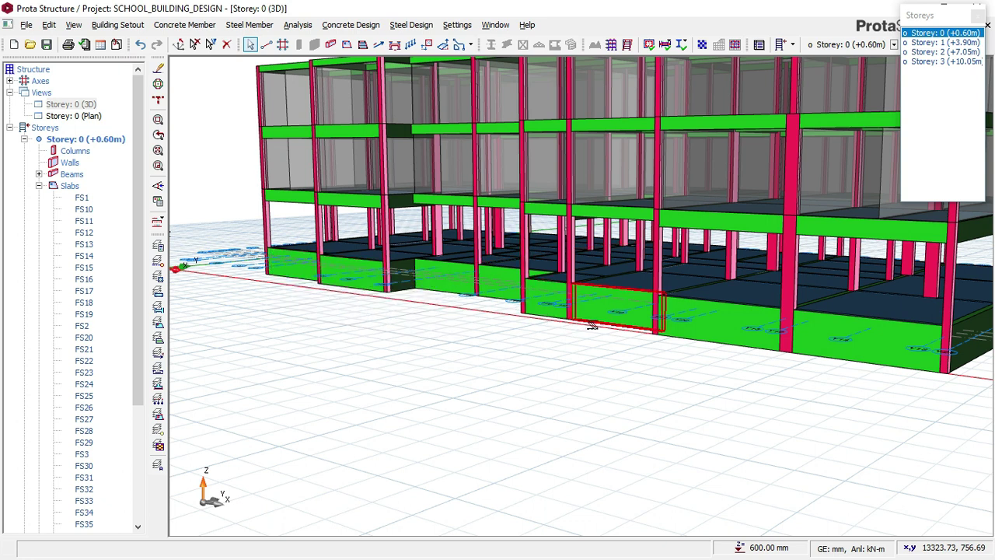
mouse_move(592, 327)
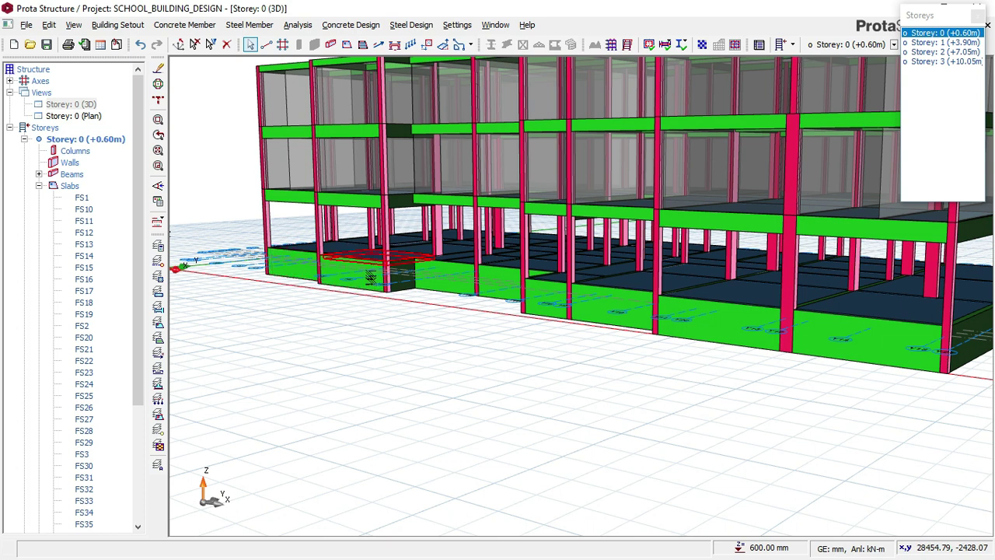
mouse_move(380, 271)
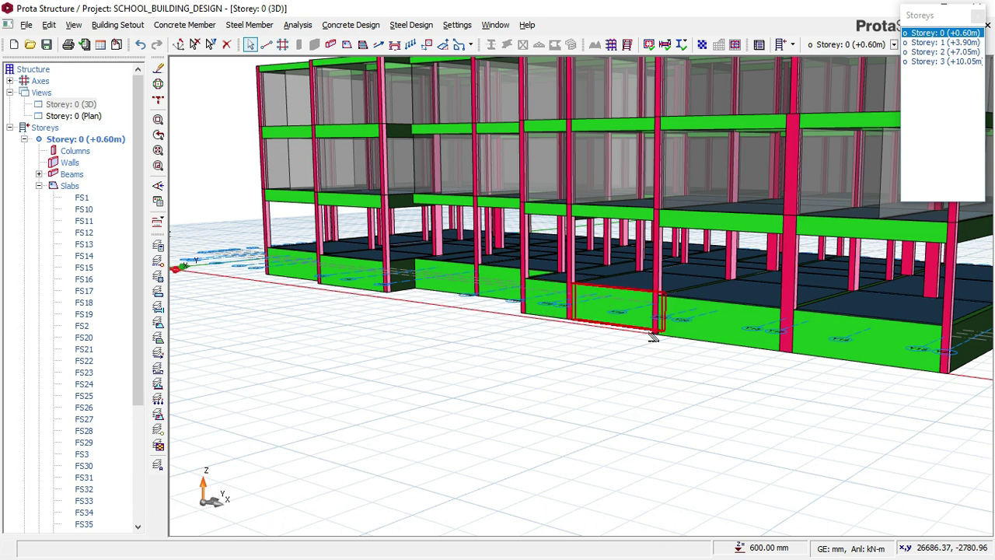
middle_drag(633, 339, 614, 343)
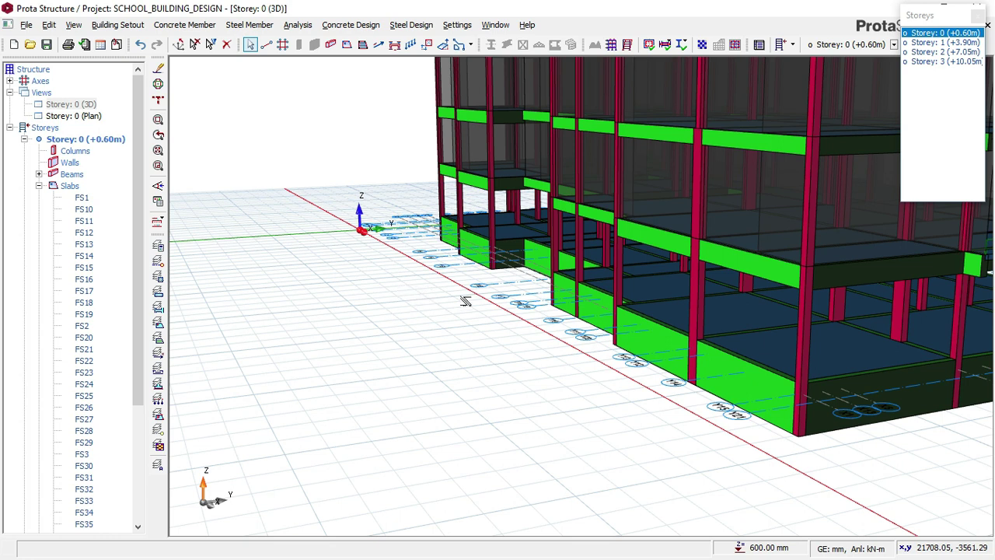
middle_drag(463, 298, 356, 291)
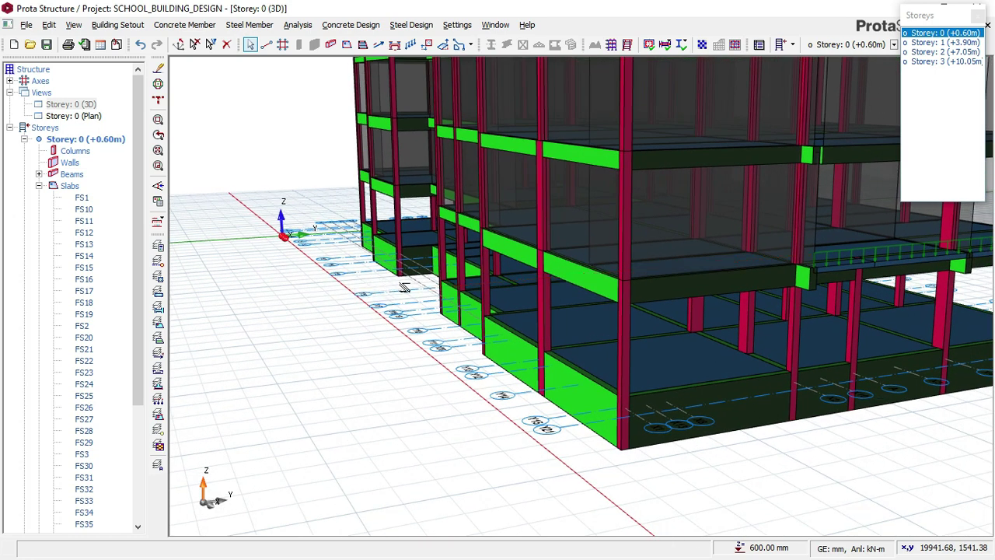
scroll(404, 288, down, 1)
scroll(404, 287, down, 1)
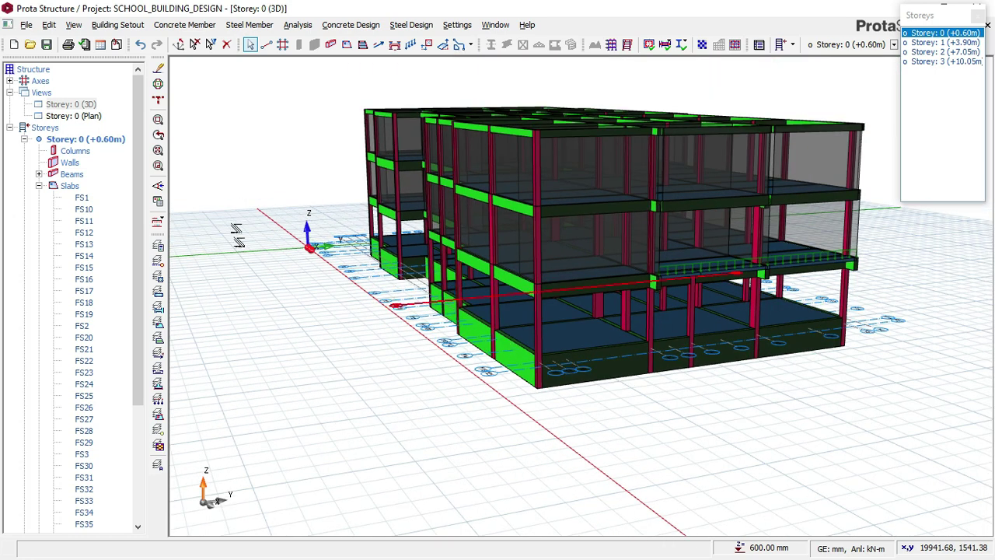
double_click(78, 117)
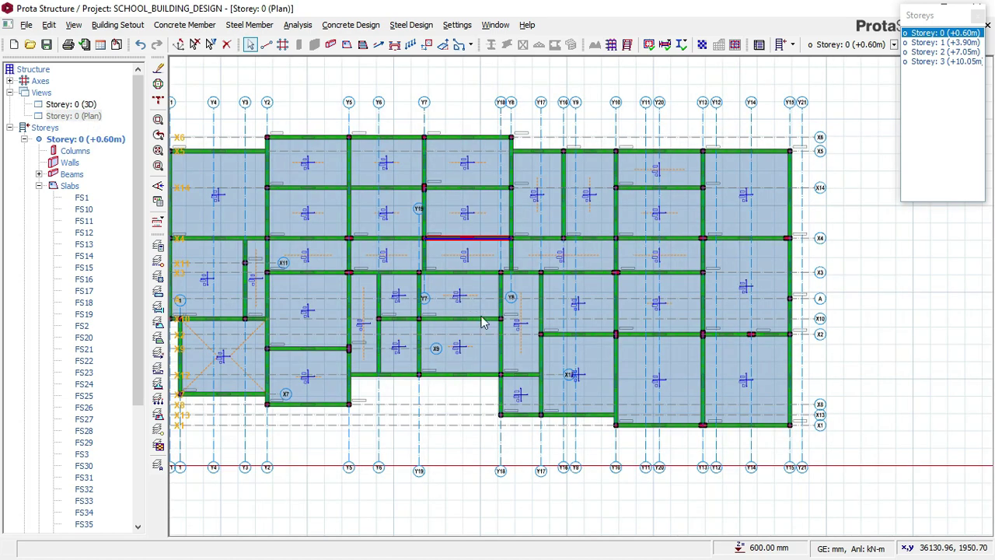
- Start a new concrete slab and set its depth h to 200 mm
scroll(327, 202, down, 3)
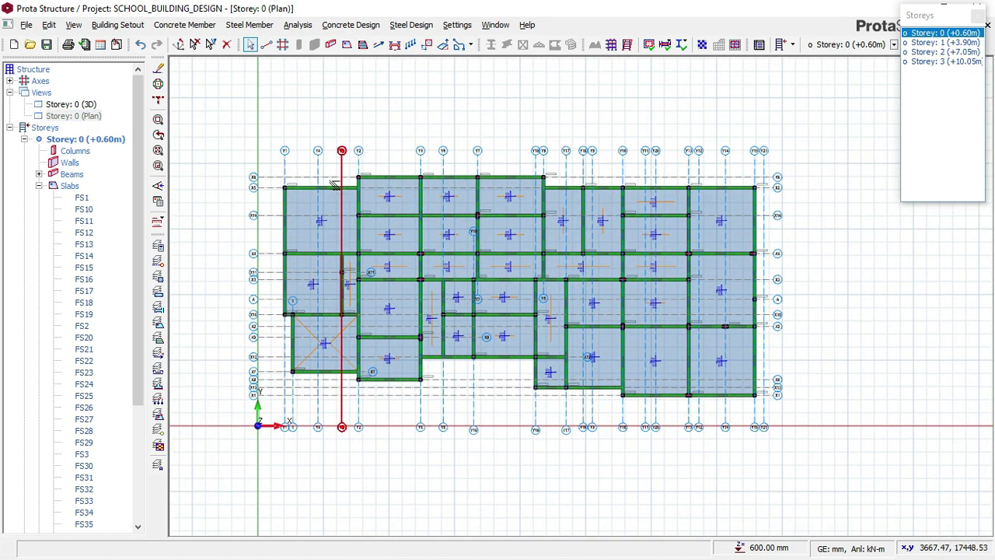
scroll(334, 185, up, 4)
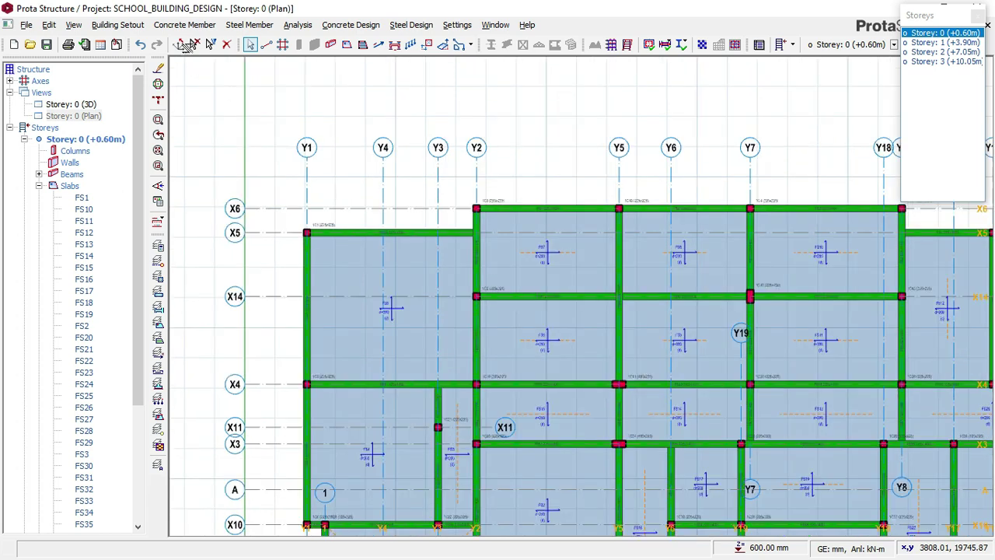
middle_drag(555, 166, 477, 180)
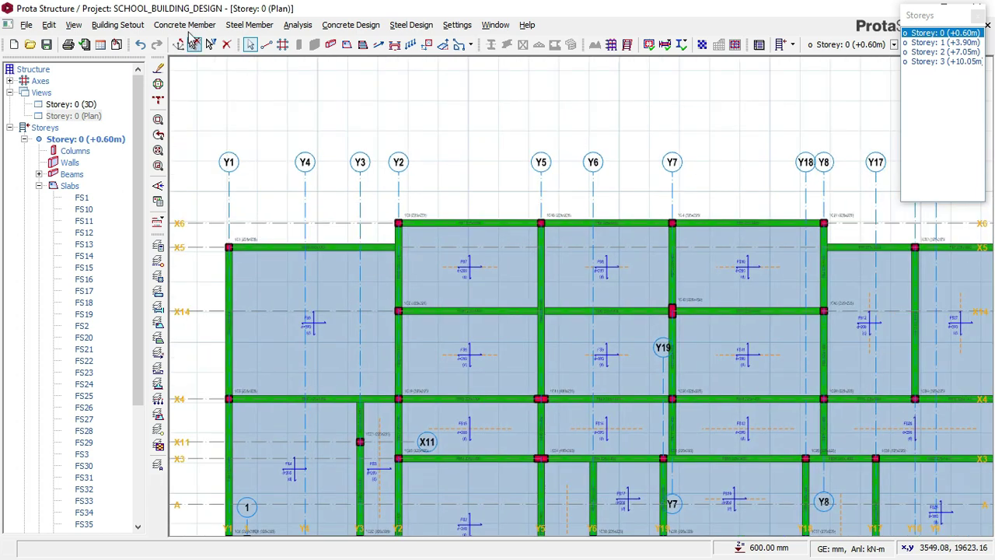
click(186, 25)
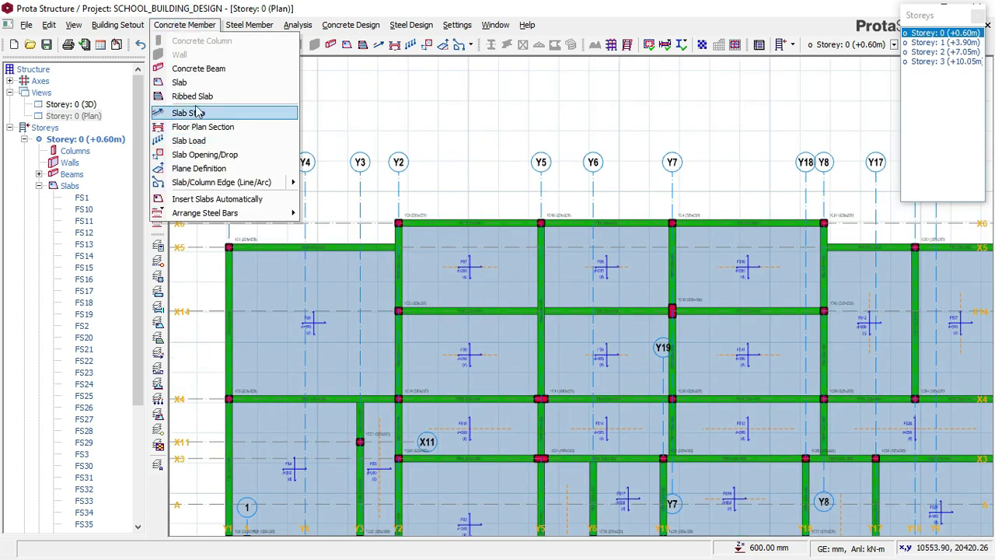
click(191, 82)
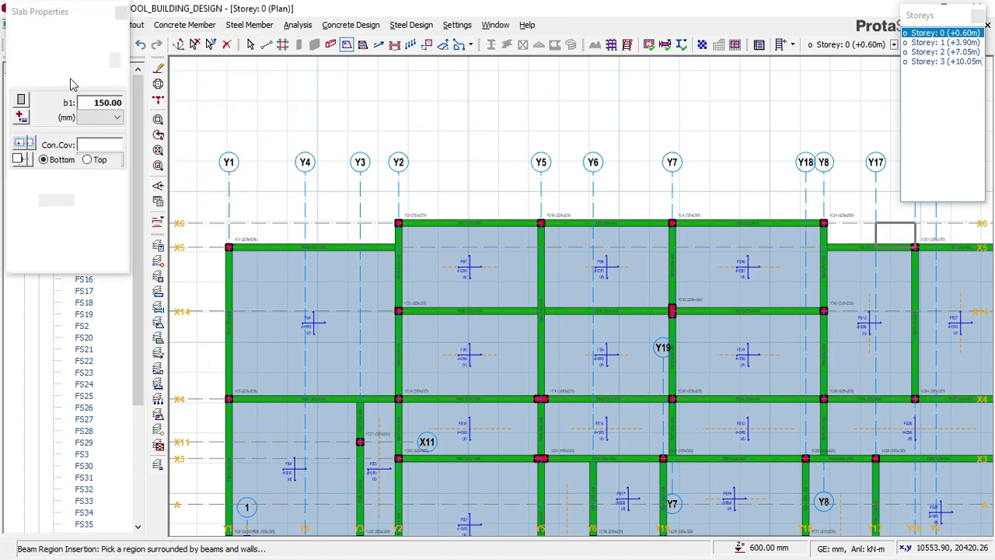
double_click(113, 102)
text(200)
key(Return)
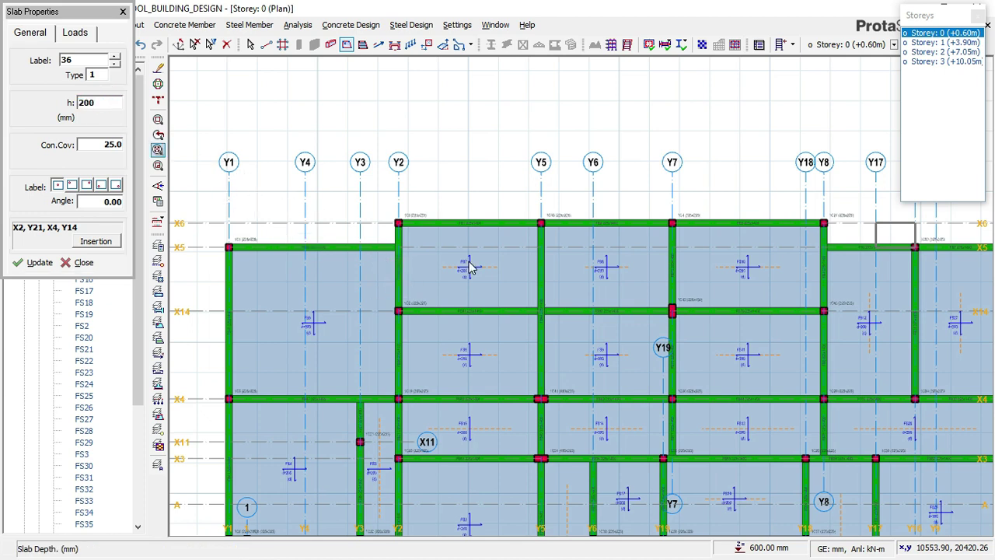
- Set the new 200 mm slab to cantilever type 12 with a cantilever length of 1000 mm
scroll(466, 269, up, 3)
scroll(457, 274, down, 2)
scroll(462, 275, up, 2)
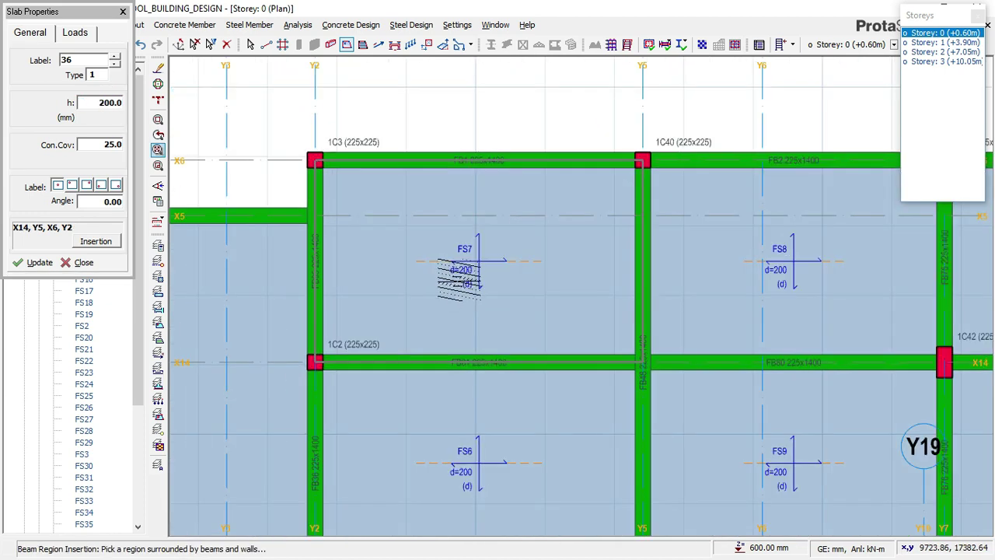
click(114, 144)
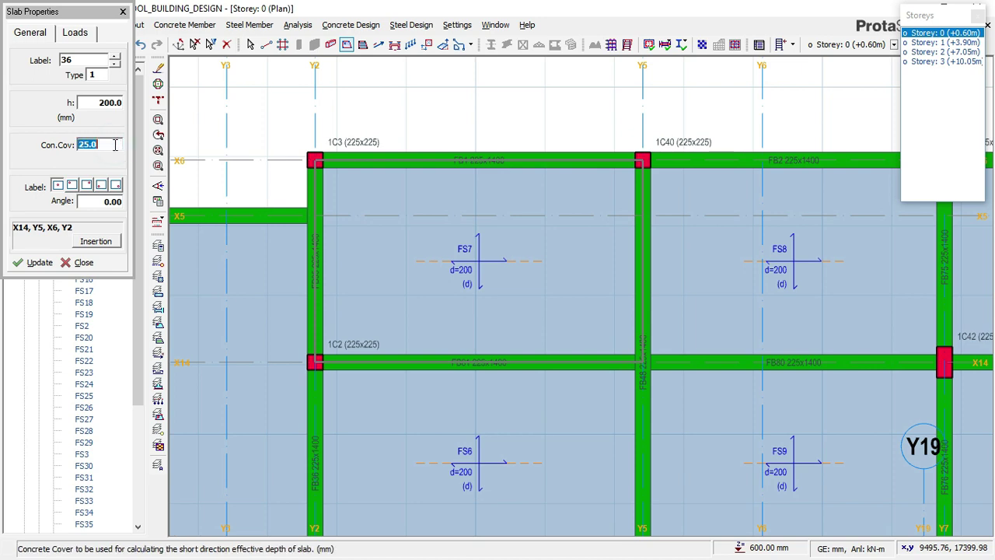
click(75, 33)
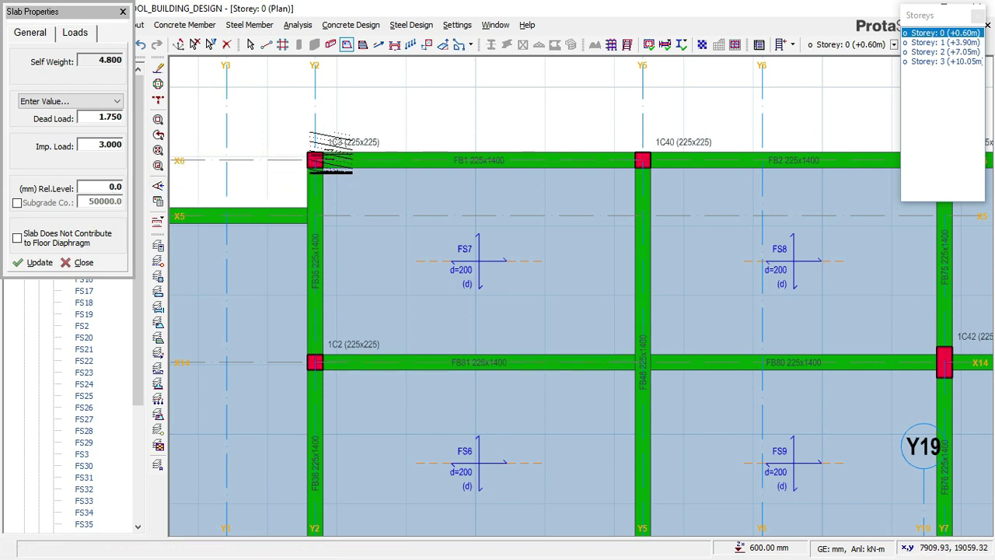
click(31, 36)
click(99, 74)
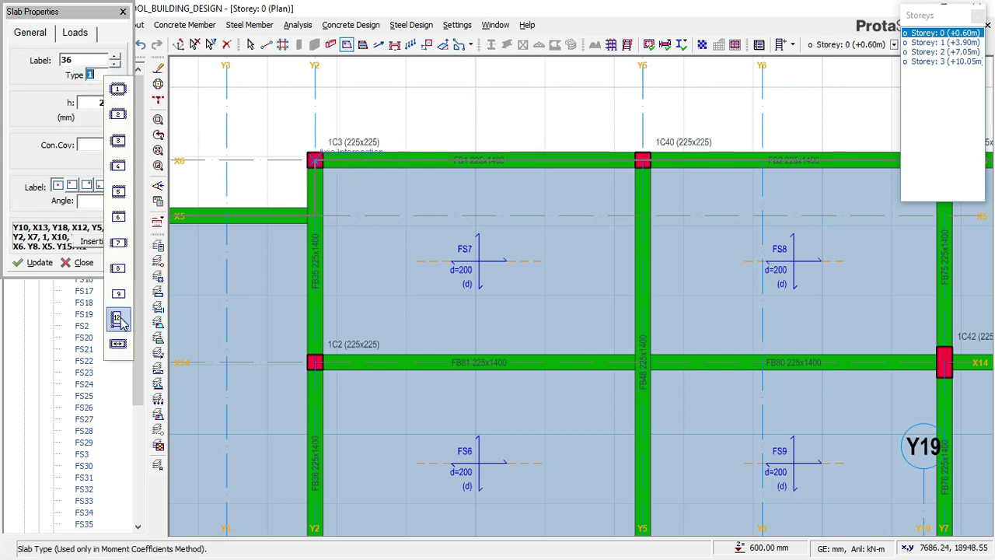
click(118, 318)
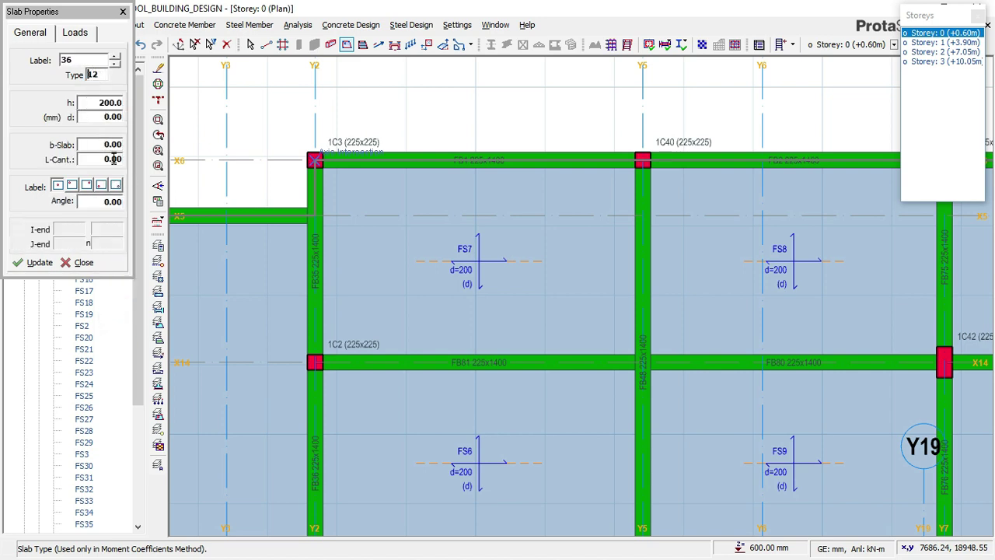
double_click(113, 159)
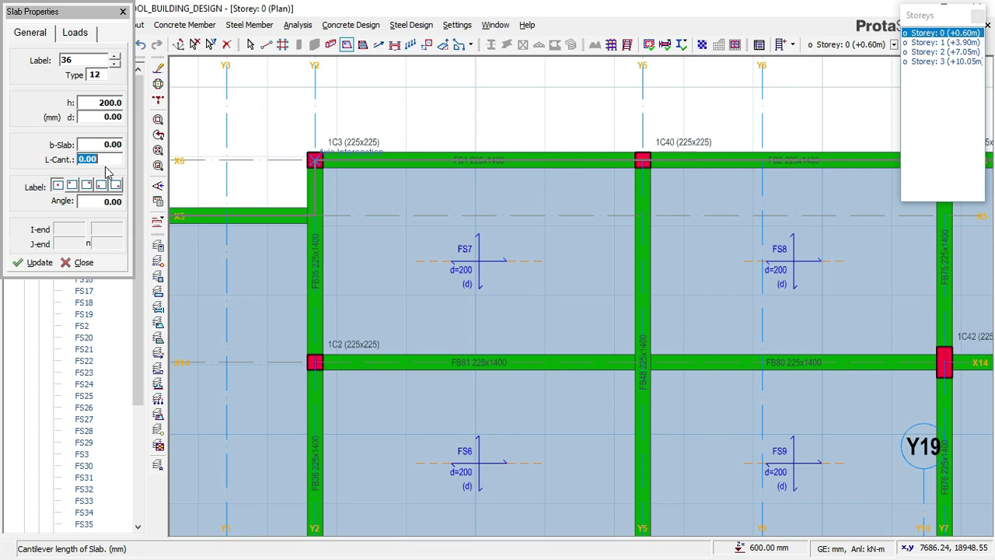
text(1000)
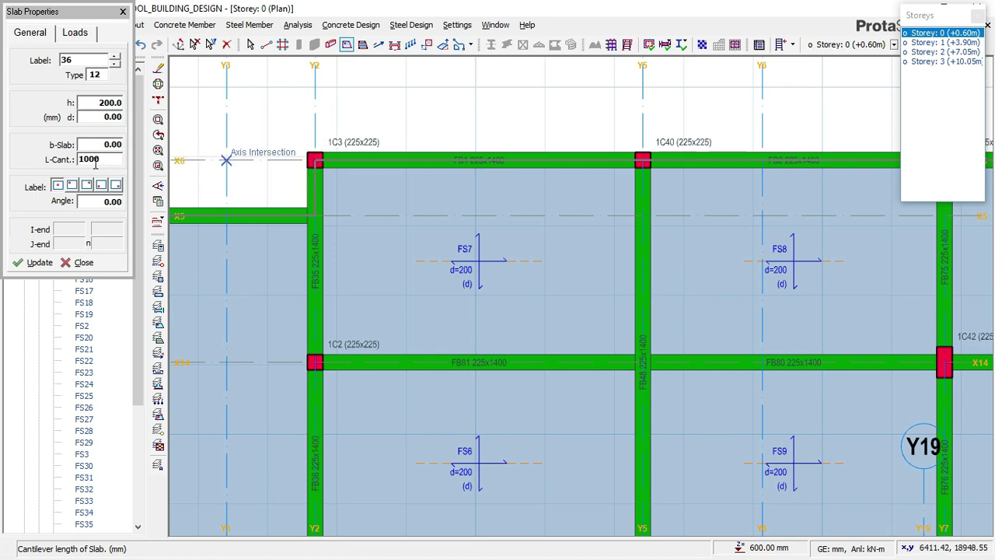
- Insert the cantilever slab along axis X6 between Y2 and Y5, projecting outward from the building
click(315, 161)
click(643, 160)
click(568, 100)
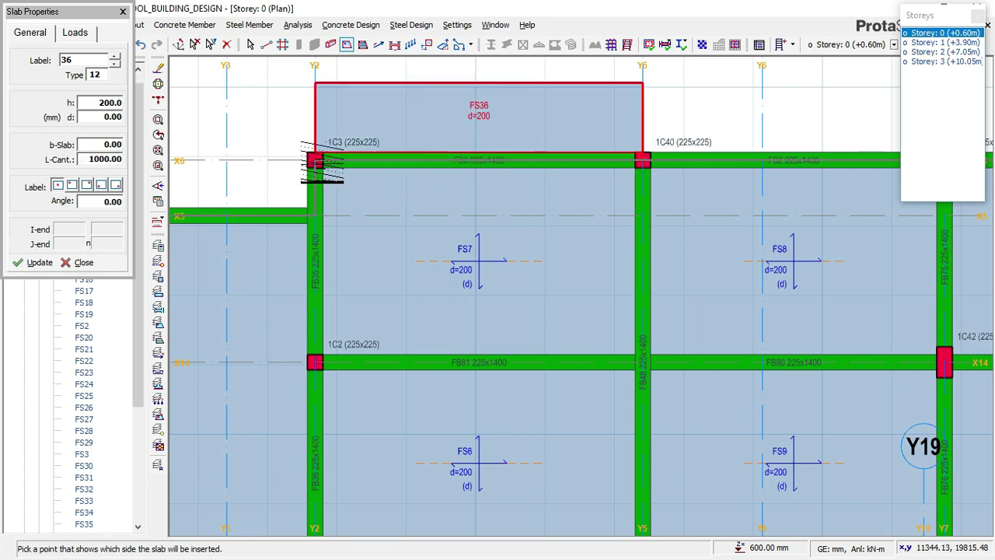
- Insert outward cantilever slabs along axis X6 between Y5 and Y7 and between Y7 and Y8, and finish slab insertion
scroll(314, 161, down, 3)
middle_drag(562, 133, 449, 165)
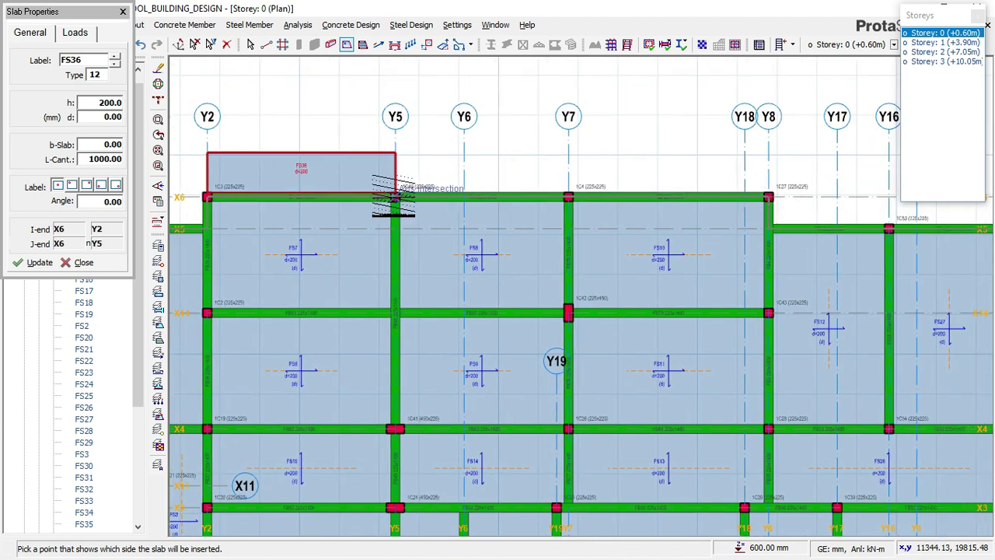
click(531, 158)
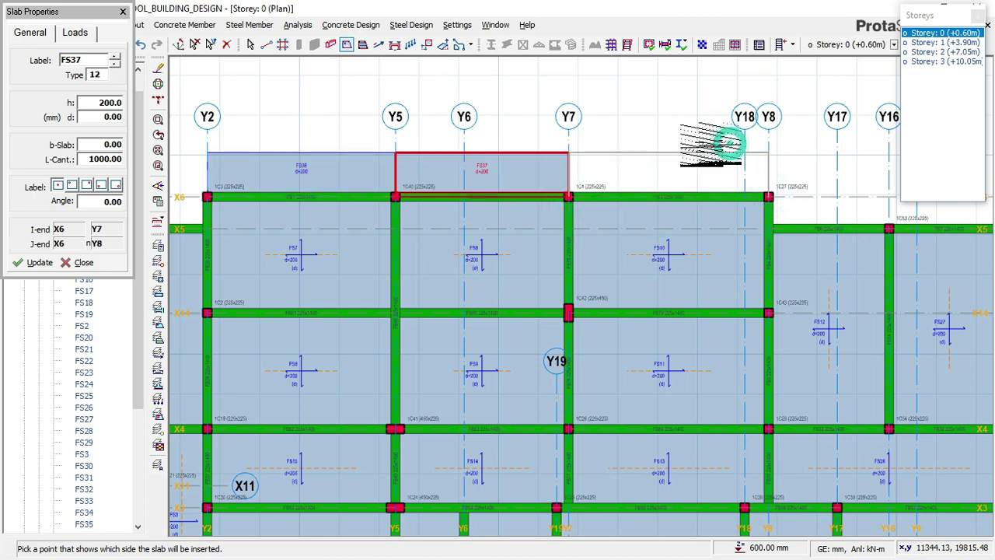
click(644, 148)
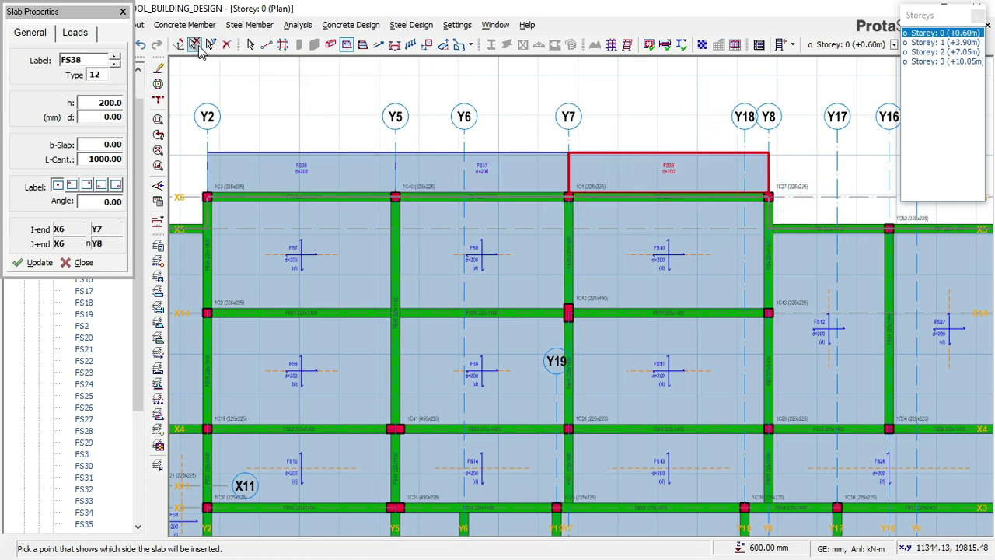
click(197, 47)
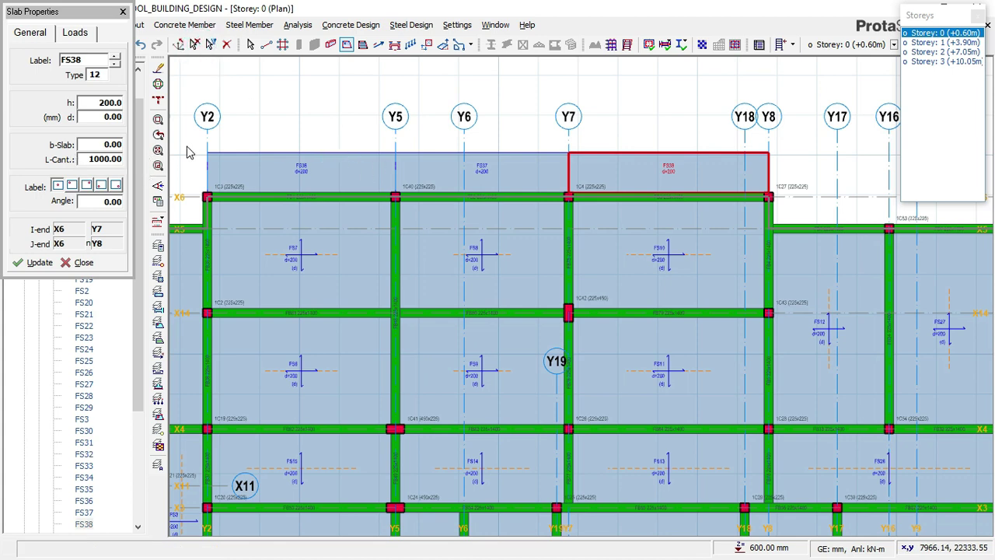
key(Escape)
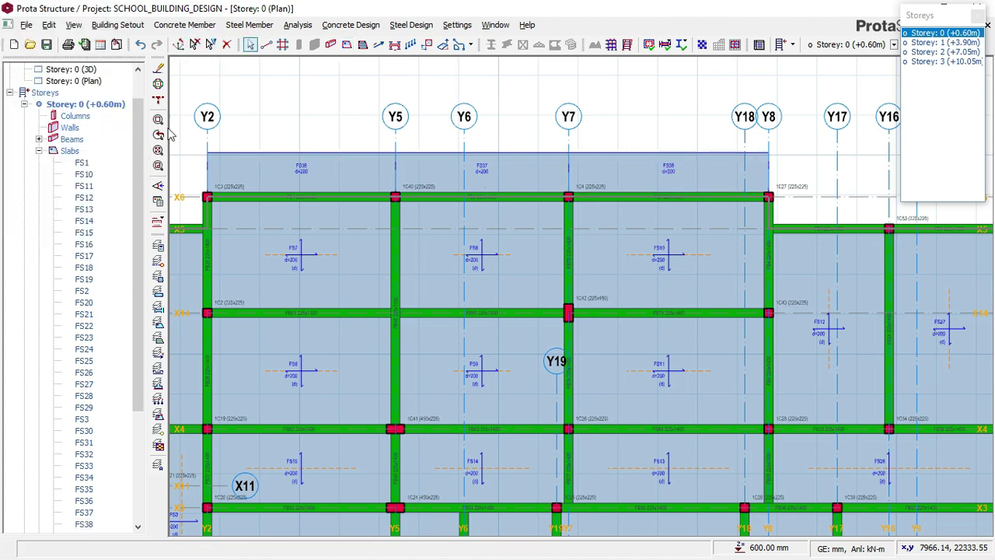
- Open the Storey 0 3D view and examine the new cantilever slabs along the facade with the axes hidden
double_click(86, 69)
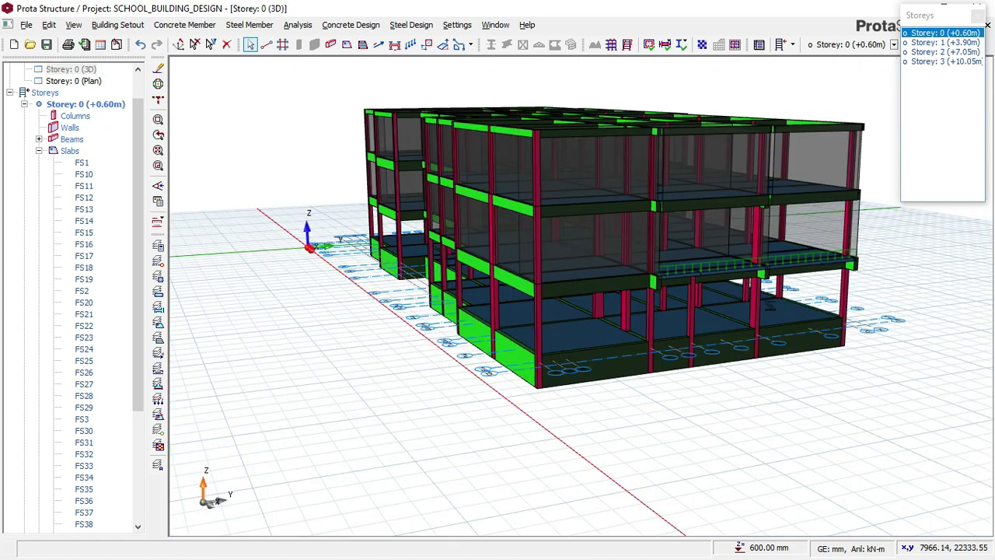
mouse_move(782, 306)
middle_down()
mouse_move(595, 313)
mouse_move(586, 388)
middle_up()
scroll(586, 388, up, 3)
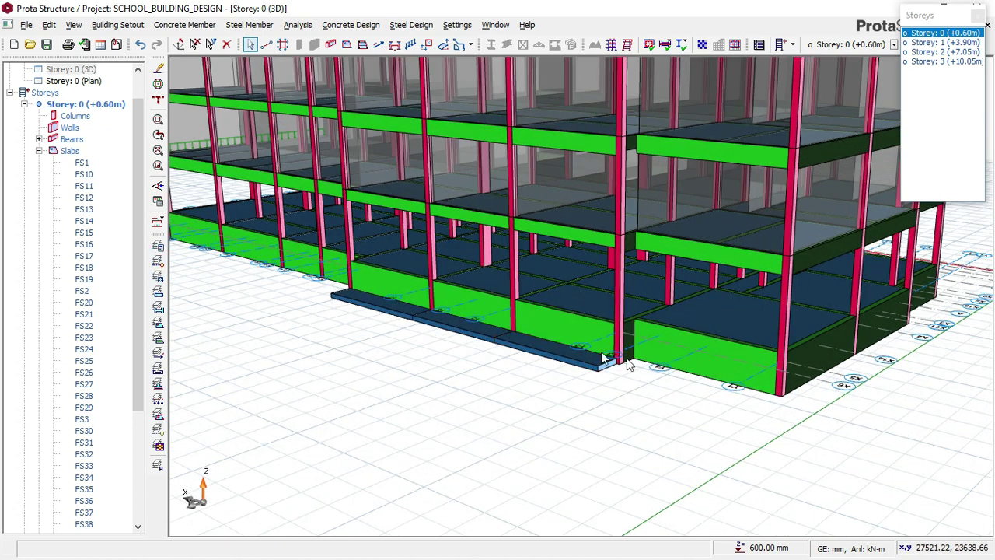
click(158, 261)
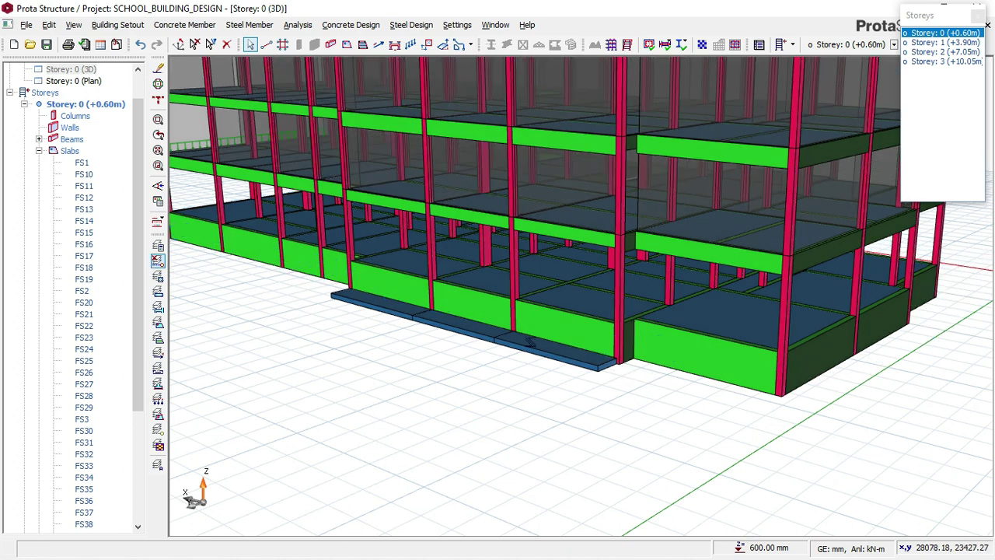
middle_drag(637, 383, 626, 384)
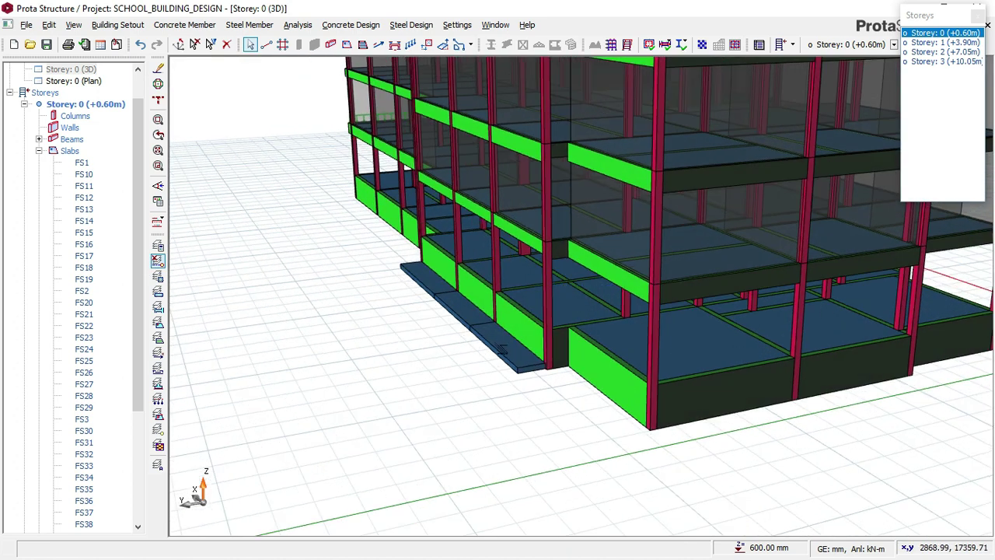
scroll(508, 350, up, 1)
scroll(507, 350, up, 2)
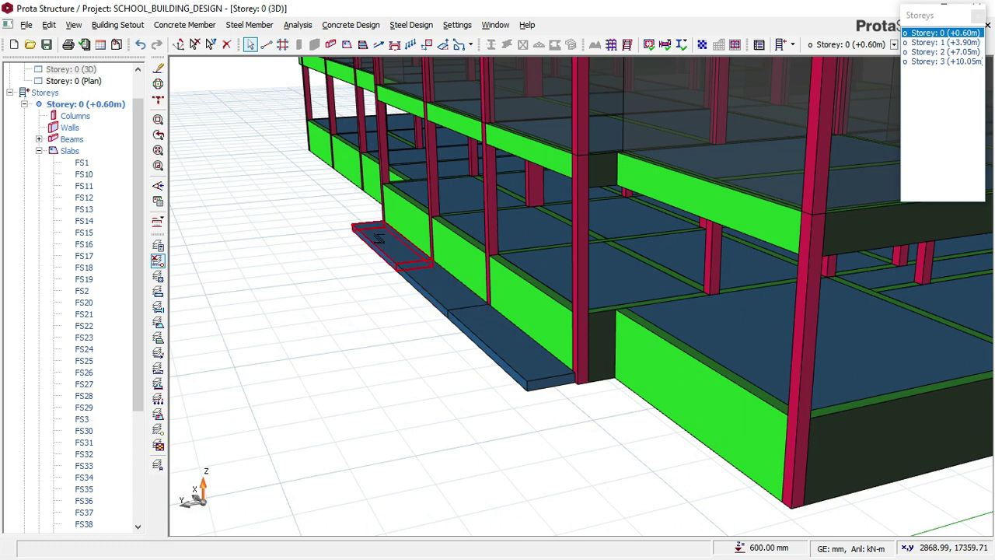
- Examine the cantilever slabs' level against the foundation beams and corner column in 3D, restore the axes, and return to the Storey 0 plan
mouse_move(511, 347)
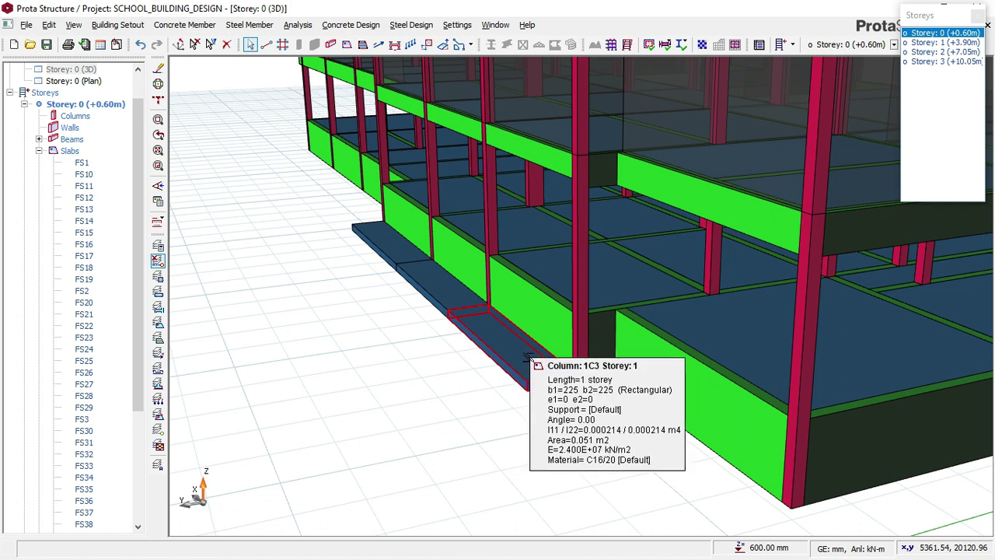
scroll(528, 358, up, 1)
mouse_move(535, 360)
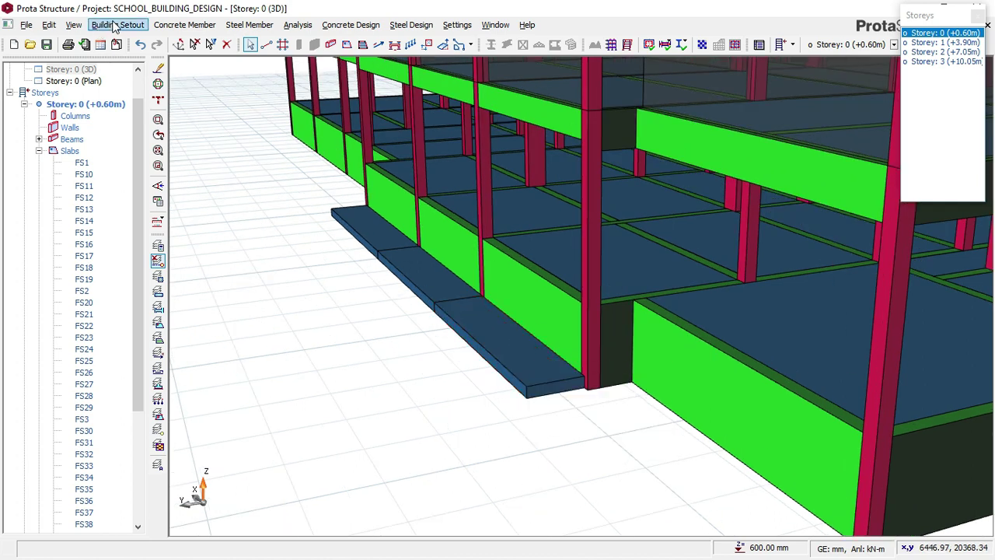
click(226, 44)
scroll(395, 266, down, 1)
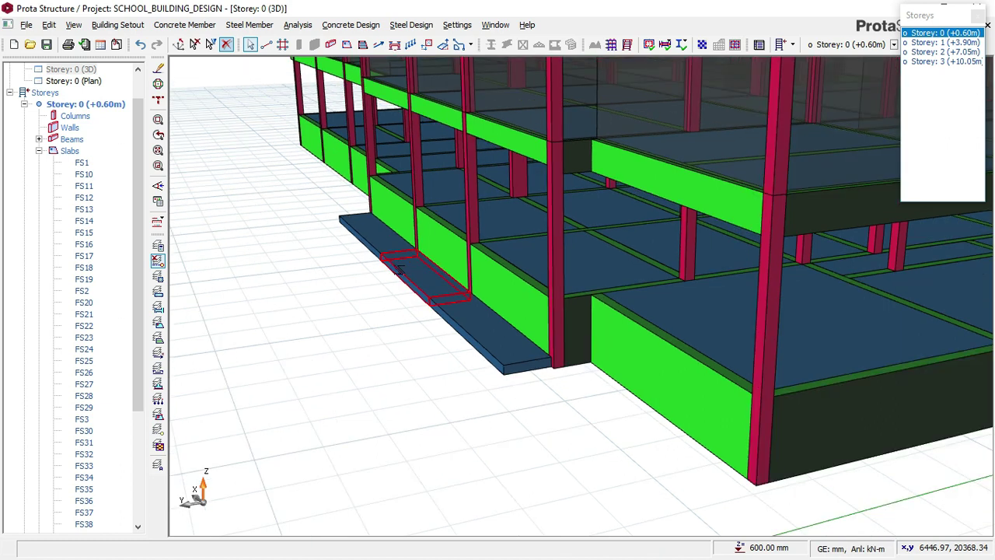
mouse_move(399, 269)
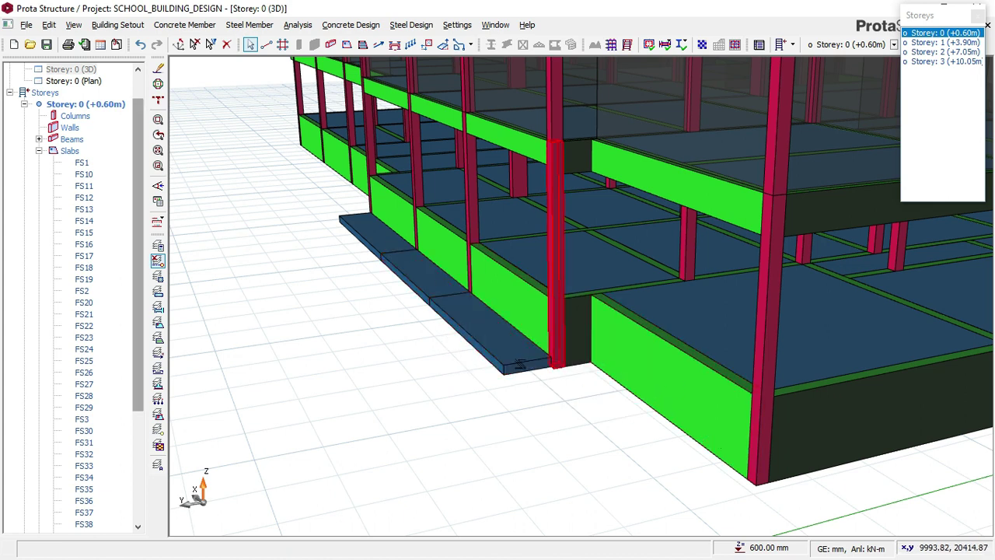
click(157, 260)
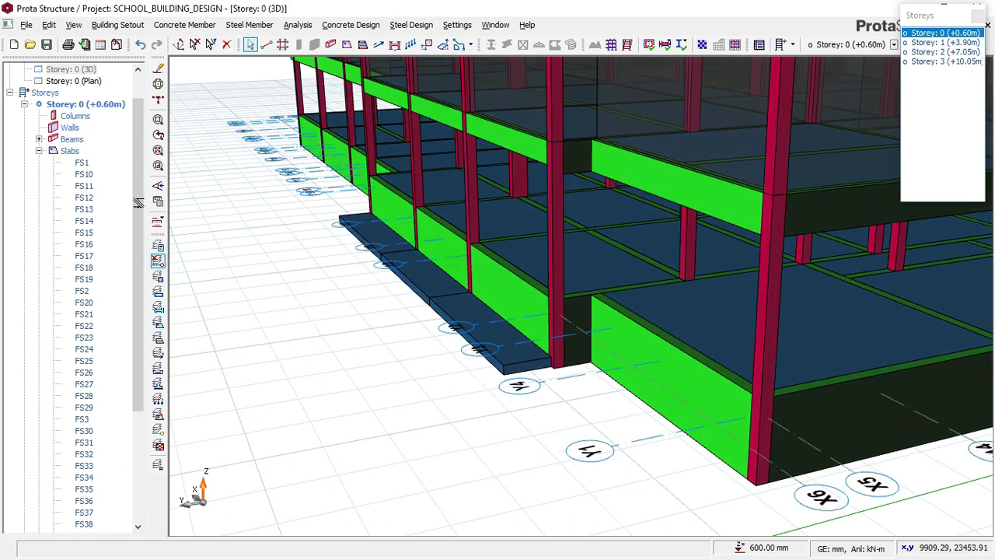
scroll(136, 116, up, 1)
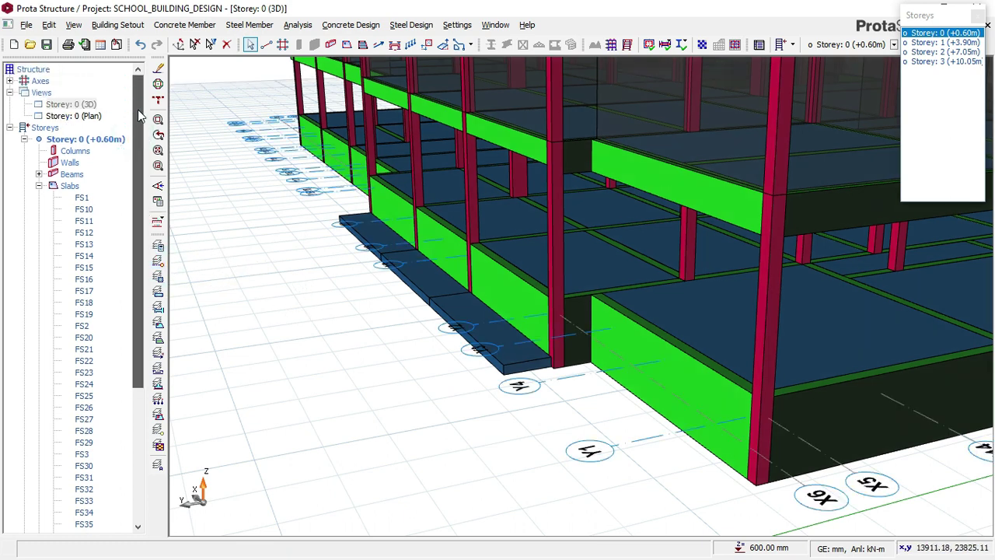
double_click(93, 117)
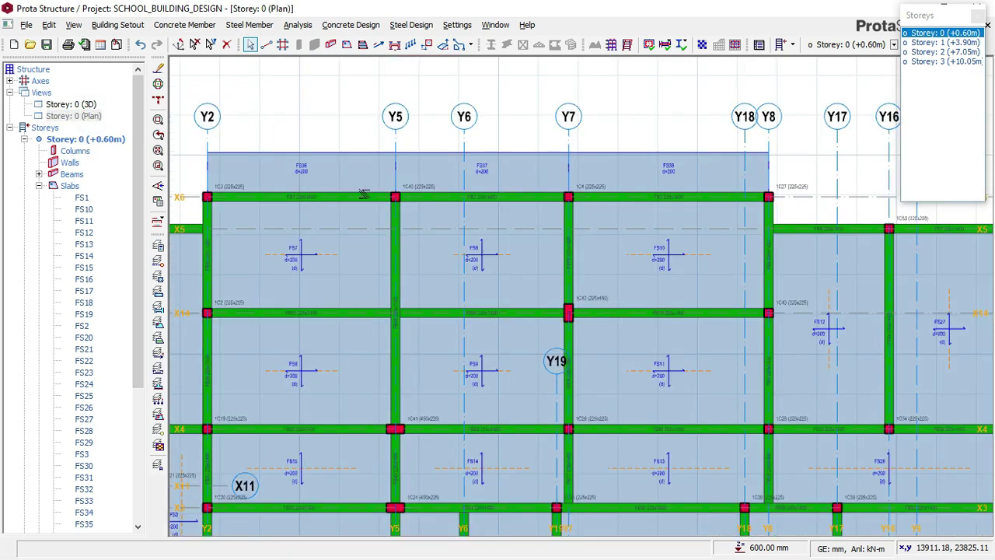
- Reuse the properties of the cantilever slab between Y7 and Y8 to insert an outward 1000 mm cantilever along axis Y8 between X5 and X6
scroll(358, 156, down, 1)
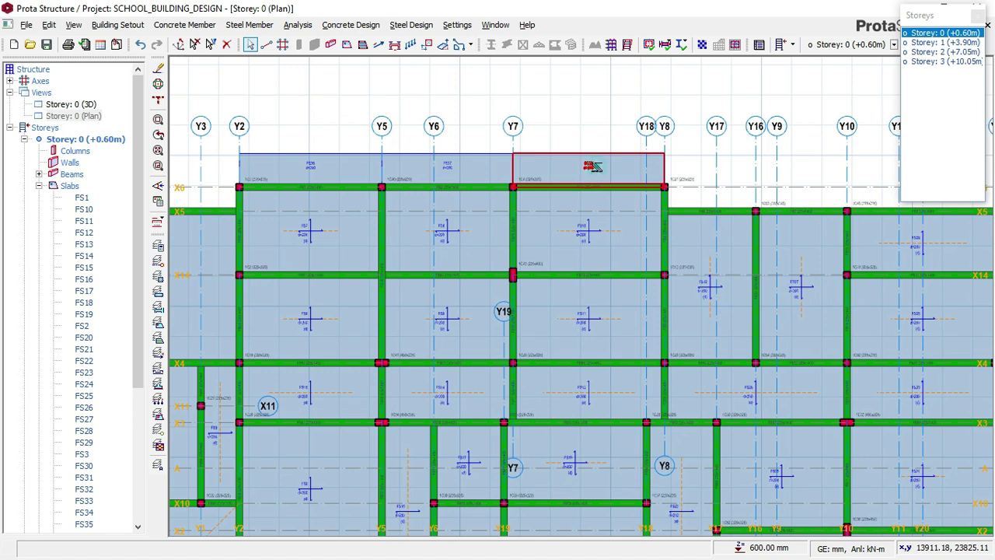
right_click(593, 127)
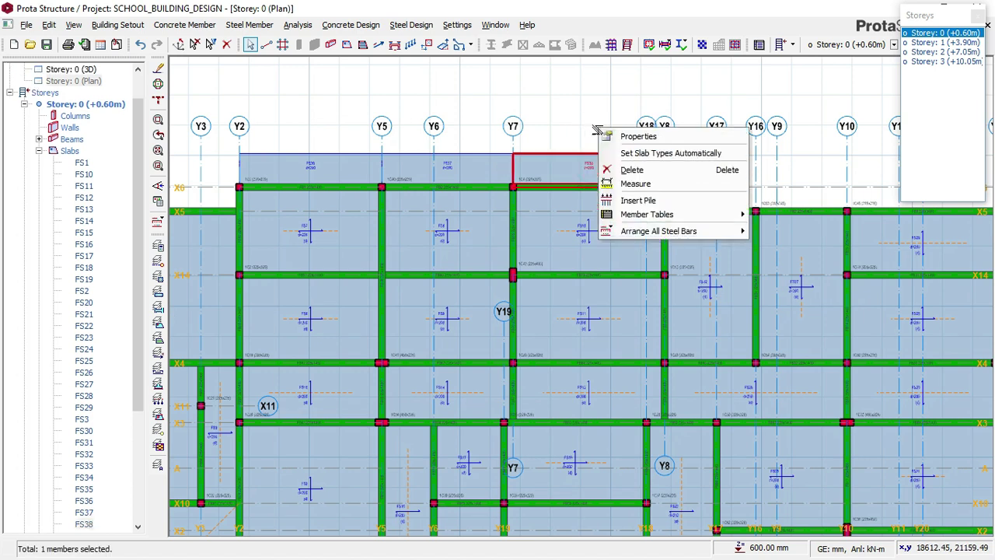
click(614, 137)
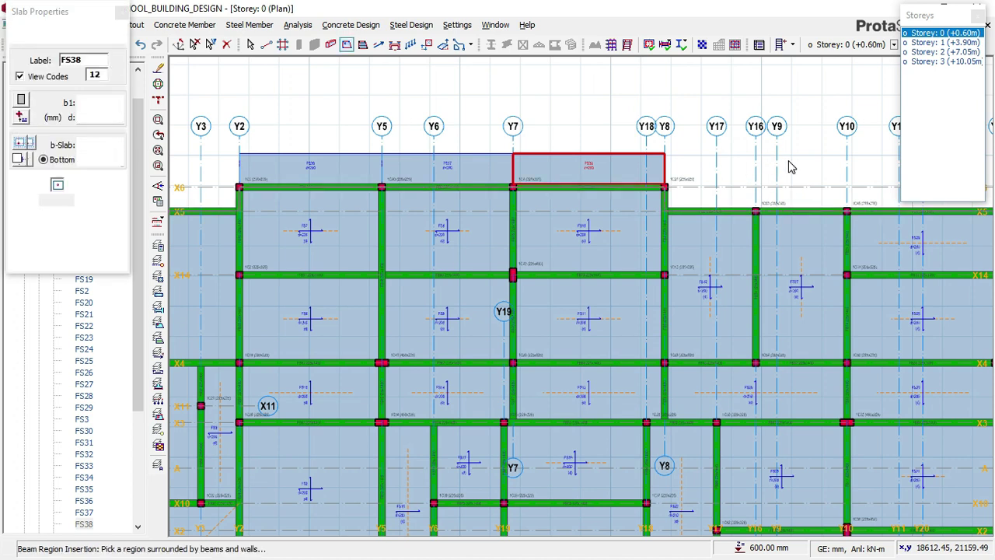
middle_drag(595, 179, 359, 203)
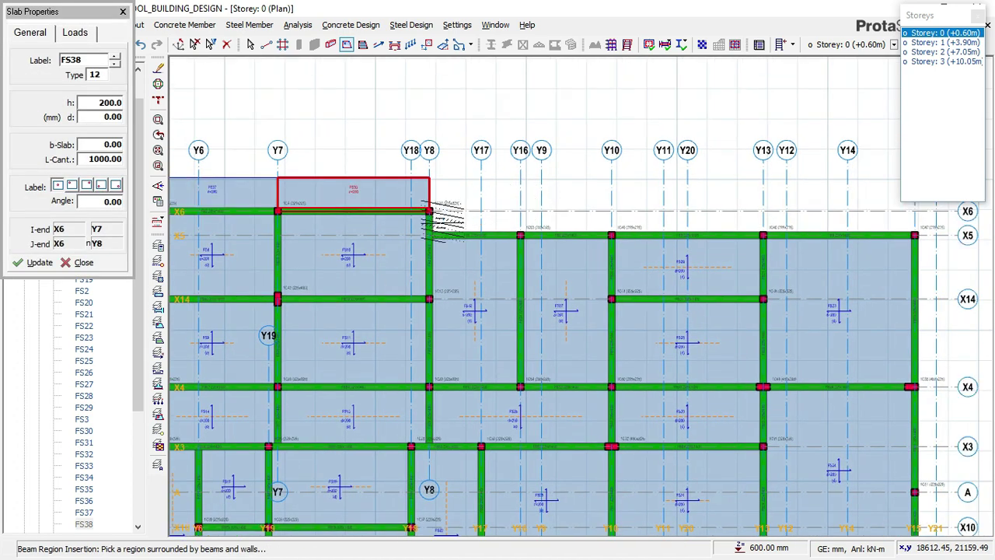
scroll(435, 225, up, 3)
click(421, 250)
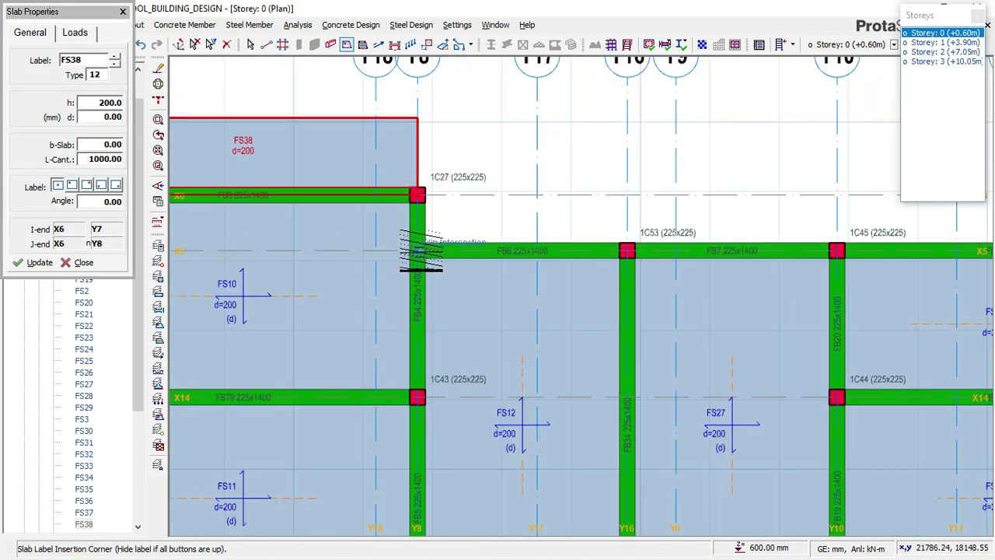
click(420, 193)
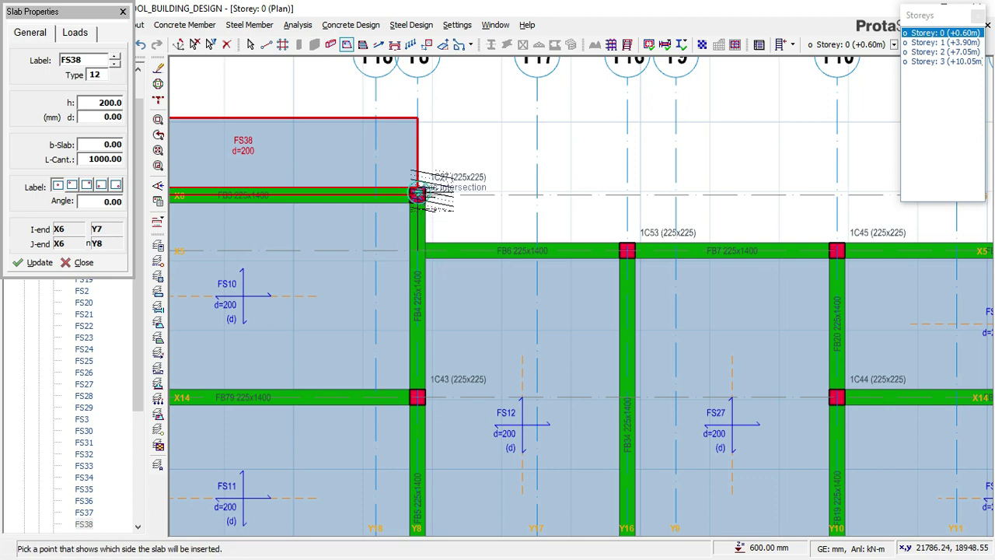
click(536, 246)
- Insert an outward 1000 mm cantilever slab along axis X5 between Y8 and Y16
click(418, 249)
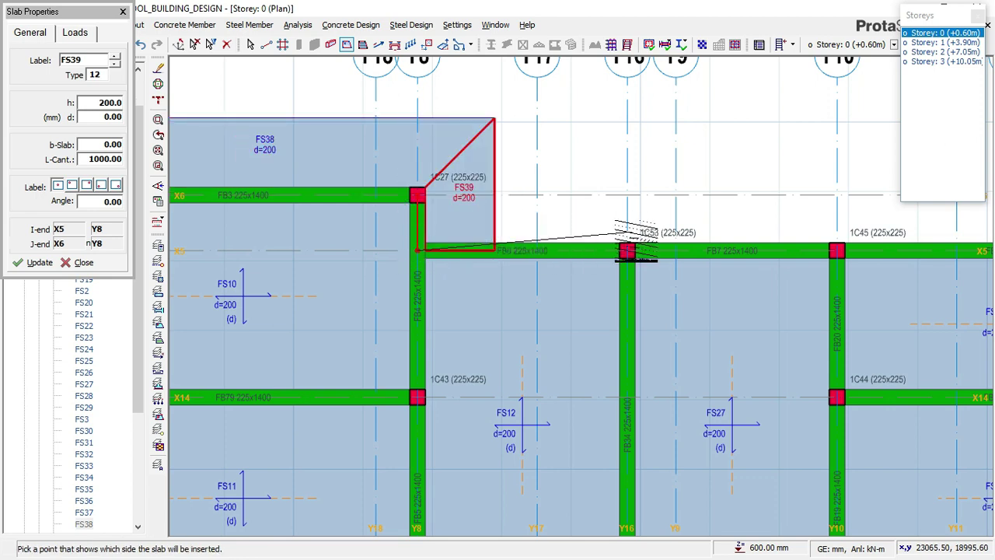
click(628, 250)
click(577, 171)
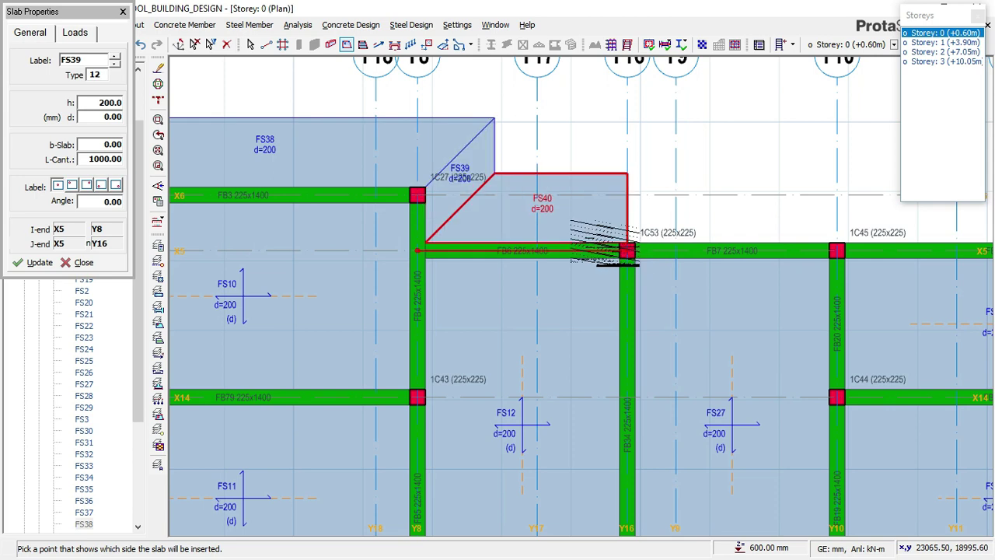
- Insert an outward 1000 mm cantilever slab along axis X5 between Y16 and Y10
scroll(327, 199, down, 2)
middle_drag(439, 200, 218, 211)
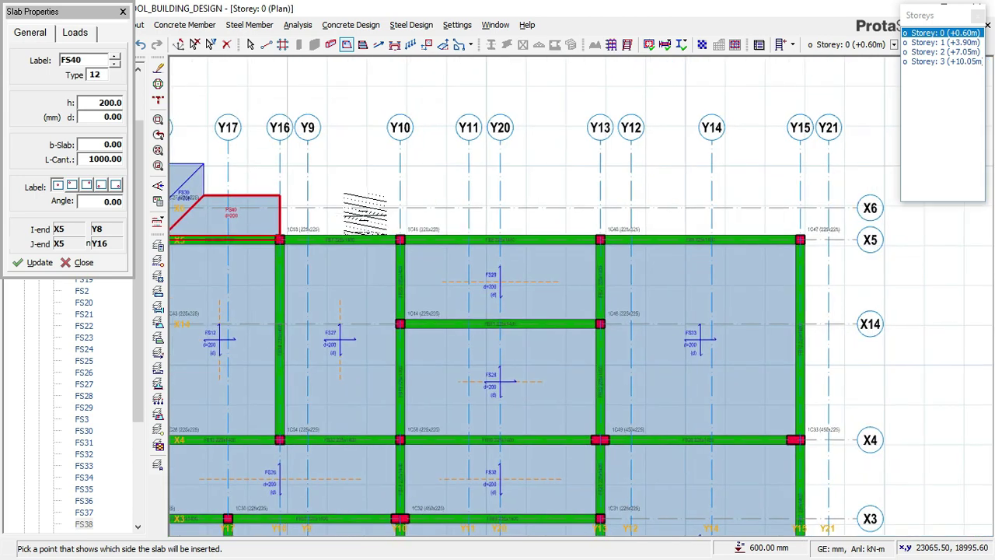
click(276, 233)
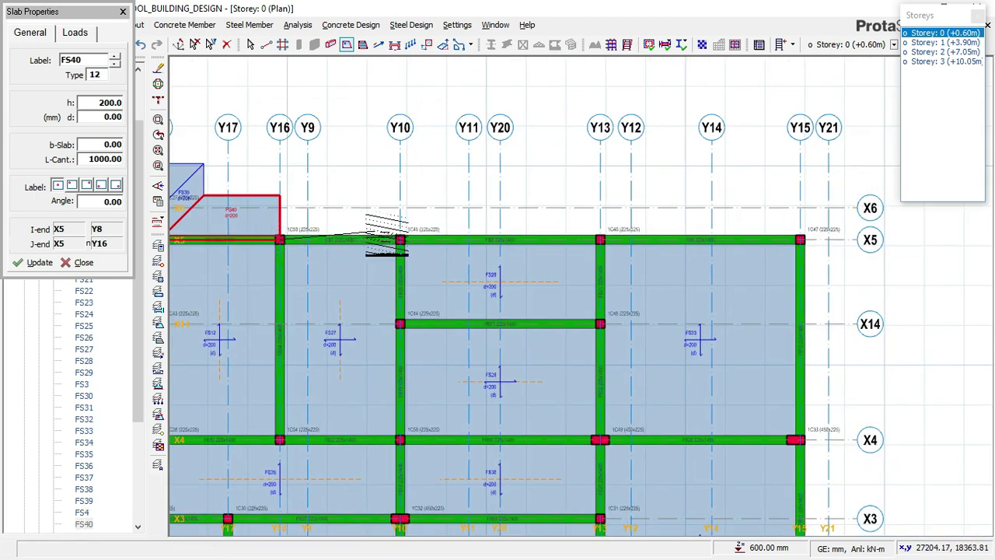
click(398, 240)
click(388, 179)
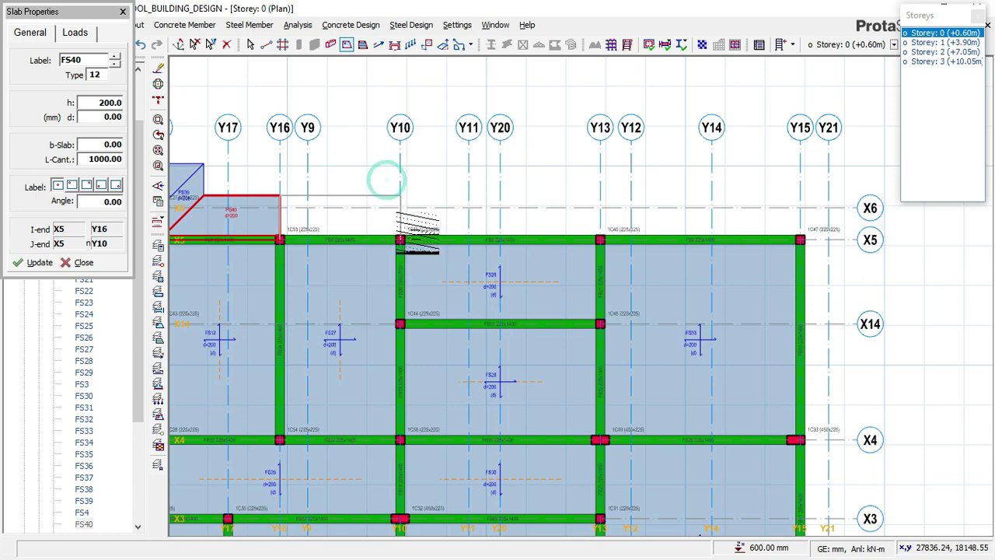
- Continue the outward 1000 mm cantilever slabs along axis X5 from Y10 to Y13 and from Y13 to Y15
click(599, 239)
click(584, 199)
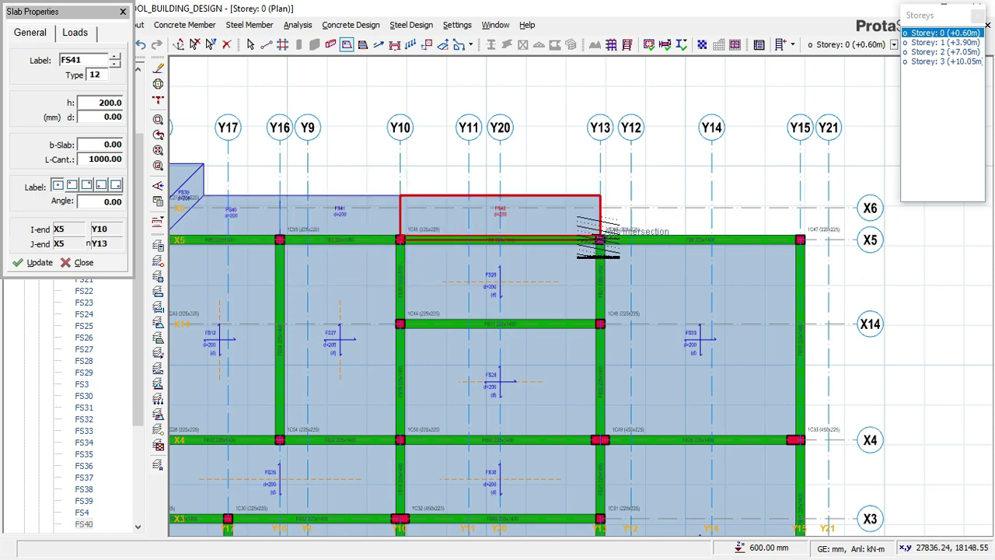
click(799, 239)
click(759, 160)
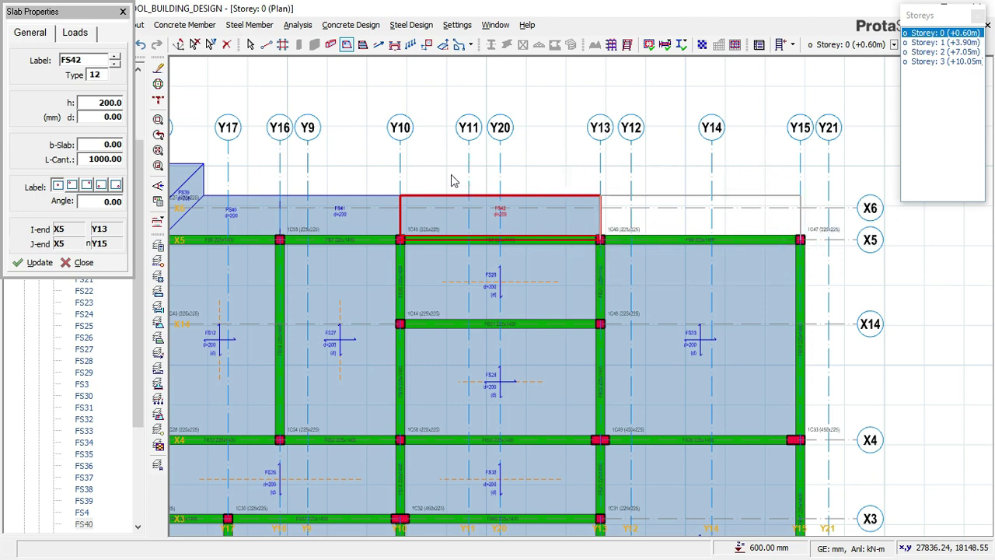
- Insert an outward 1000 mm cantilever slab along axis Y15 between X5 and X4
scroll(405, 151, down, 1)
scroll(548, 190, down, 1)
scroll(645, 289, up, 1)
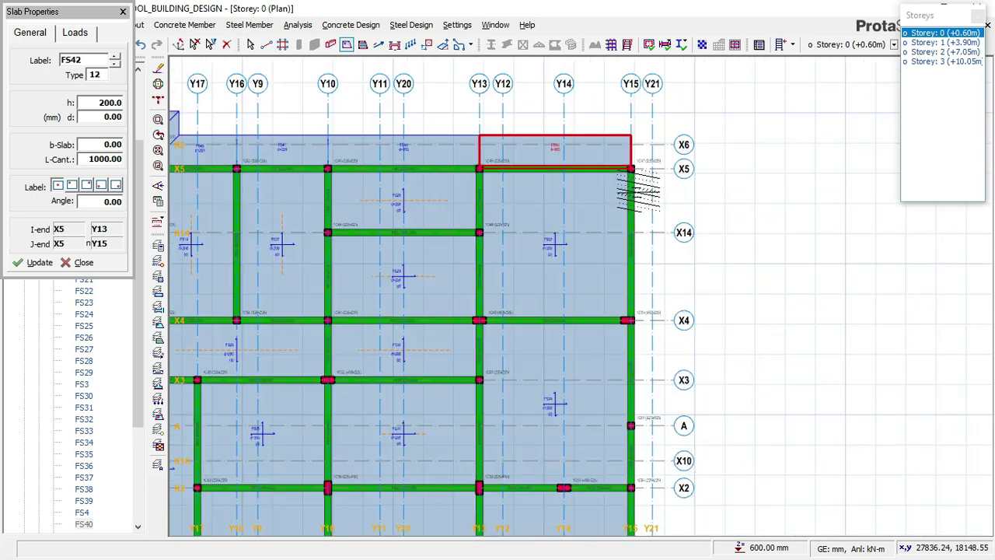
scroll(631, 169, up, 1)
click(629, 169)
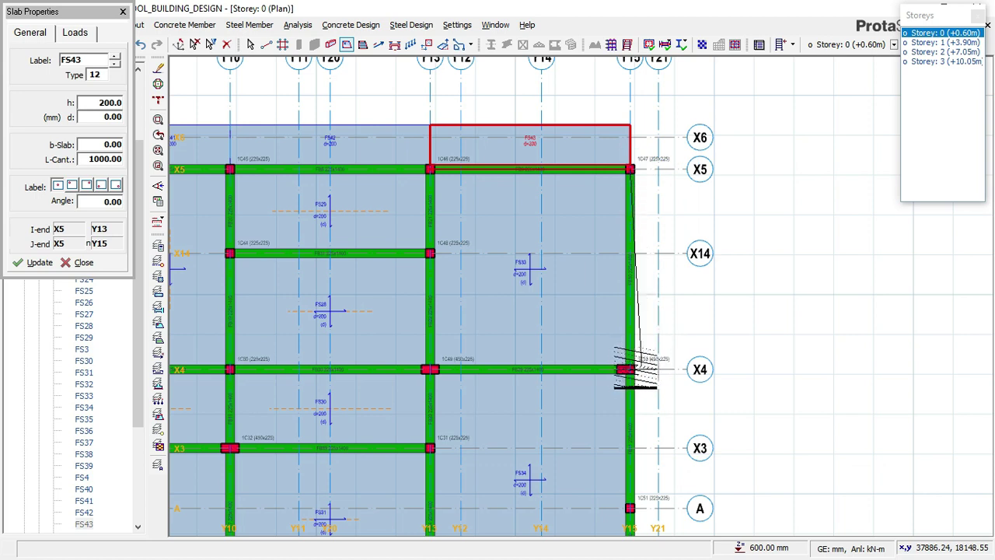
click(628, 368)
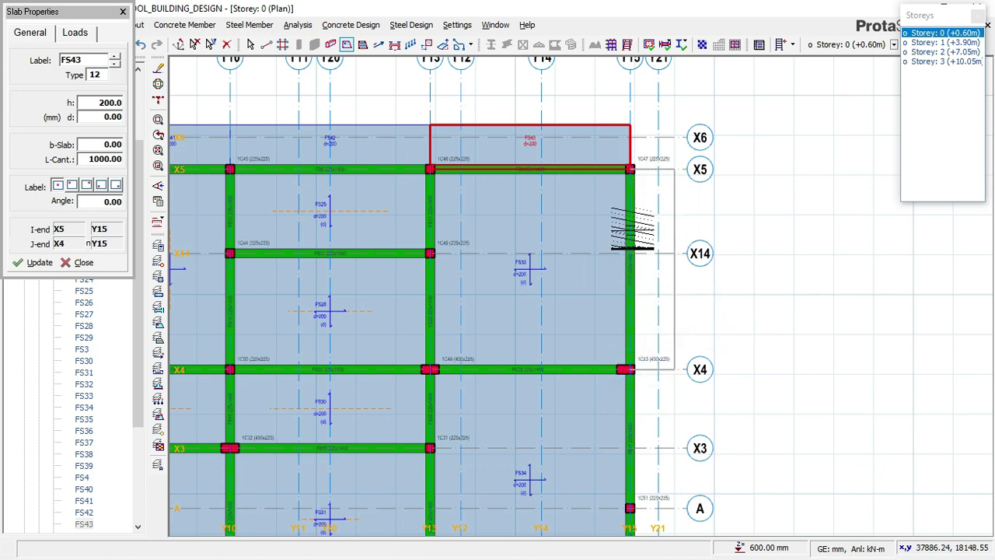
click(596, 192)
- Insert outward 1000 mm cantilever slabs along axis Y15 from X4 to A and from A to X2
scroll(626, 307, down, 2)
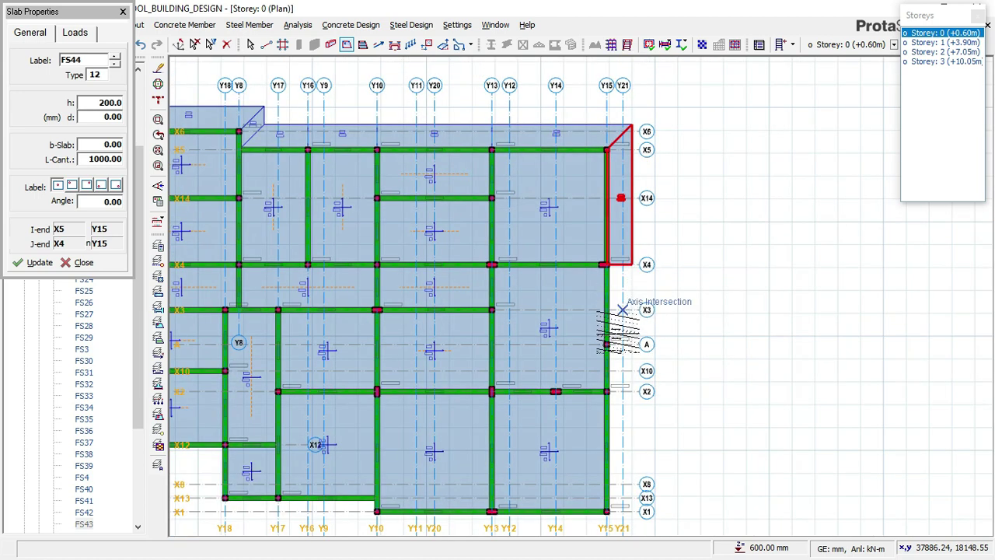
scroll(622, 309, up, 2)
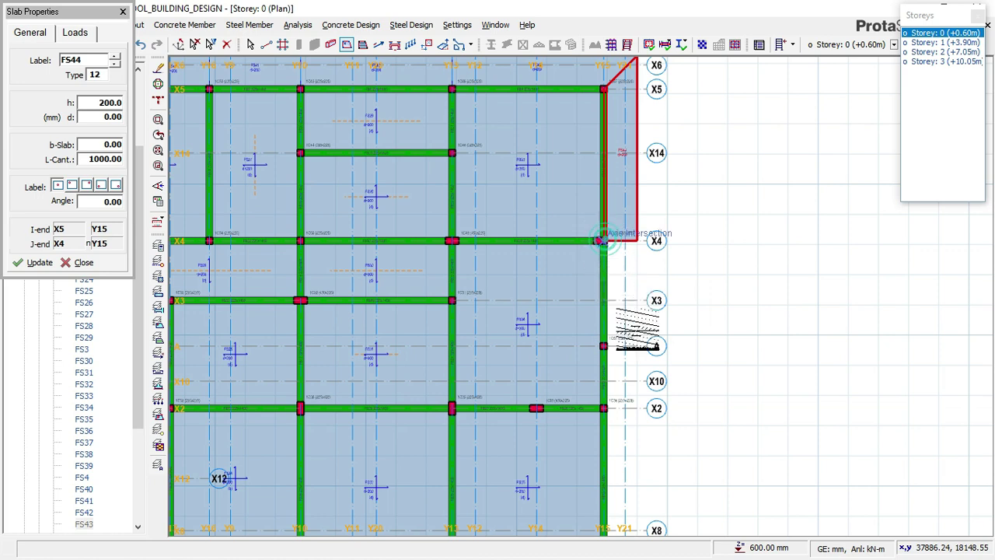
click(603, 240)
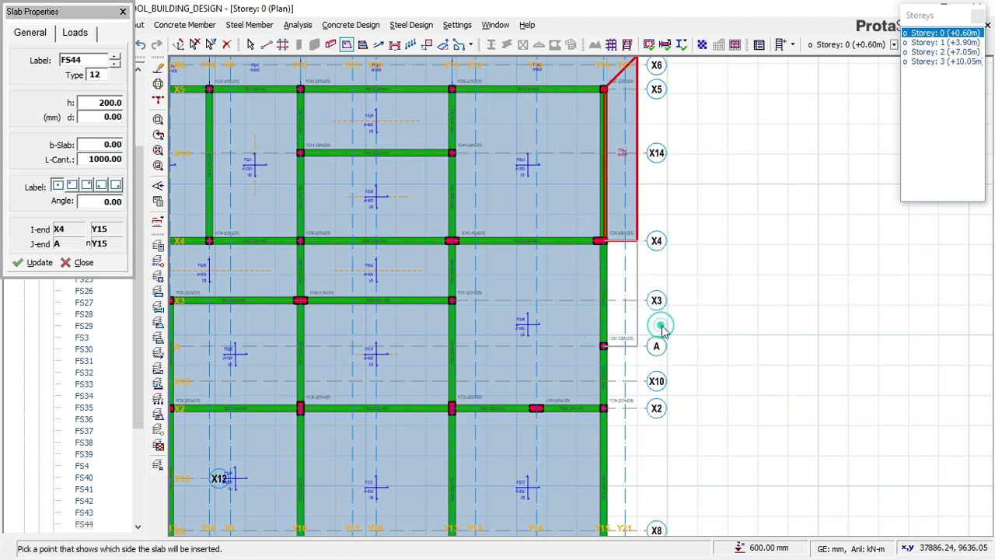
click(633, 380)
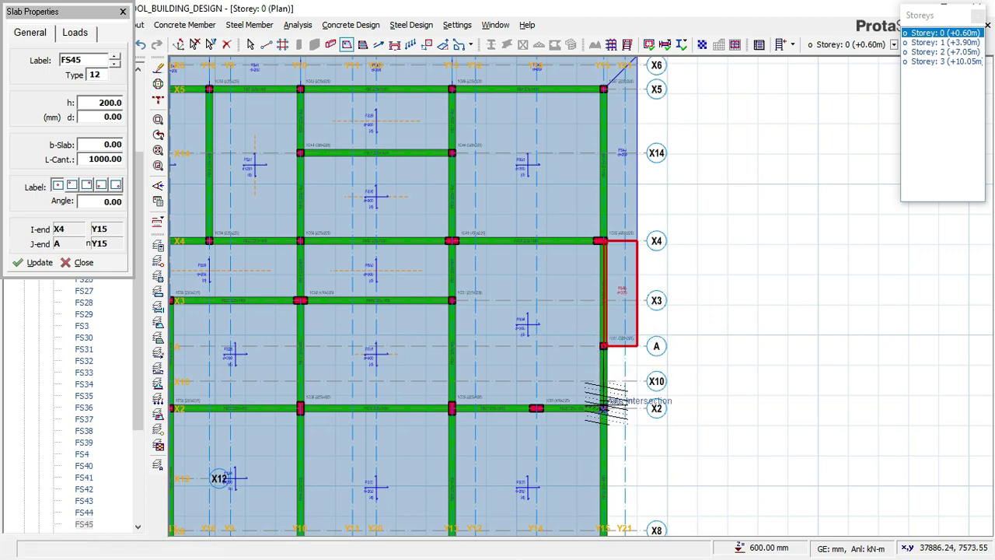
click(603, 408)
click(646, 280)
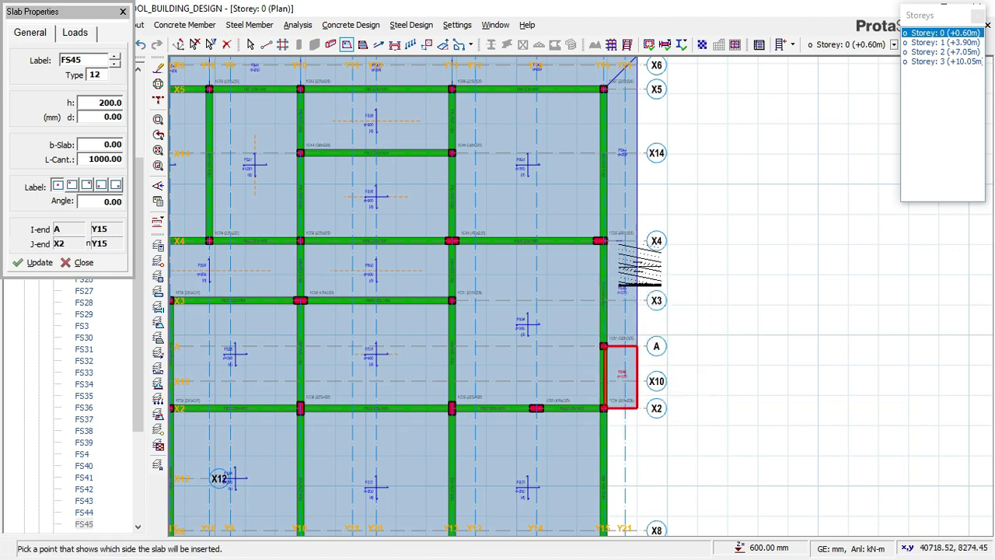
- Insert an outward 1000 mm cantilever slab along axis Y15 between X2 and X1
middle_drag(614, 313, 581, 217)
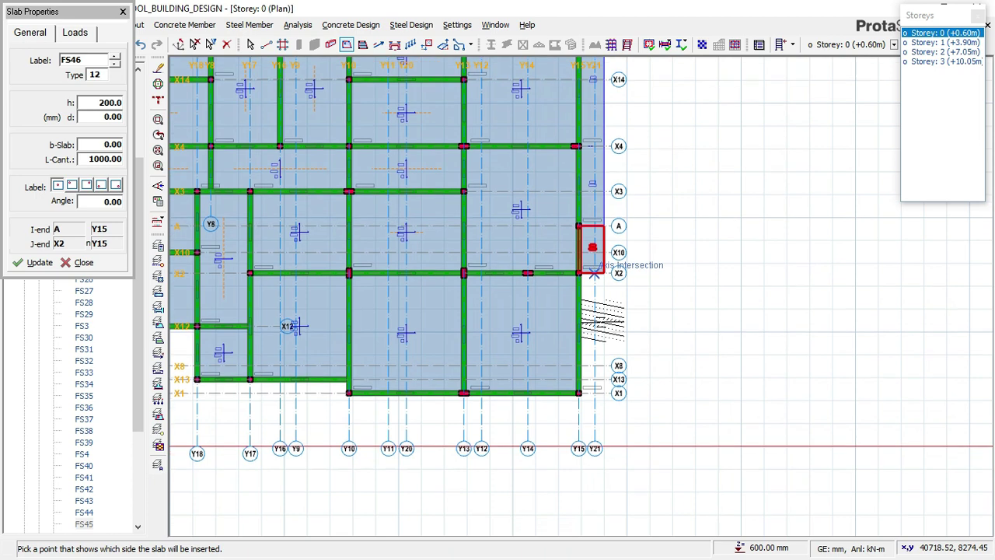
scroll(591, 299, up, 1)
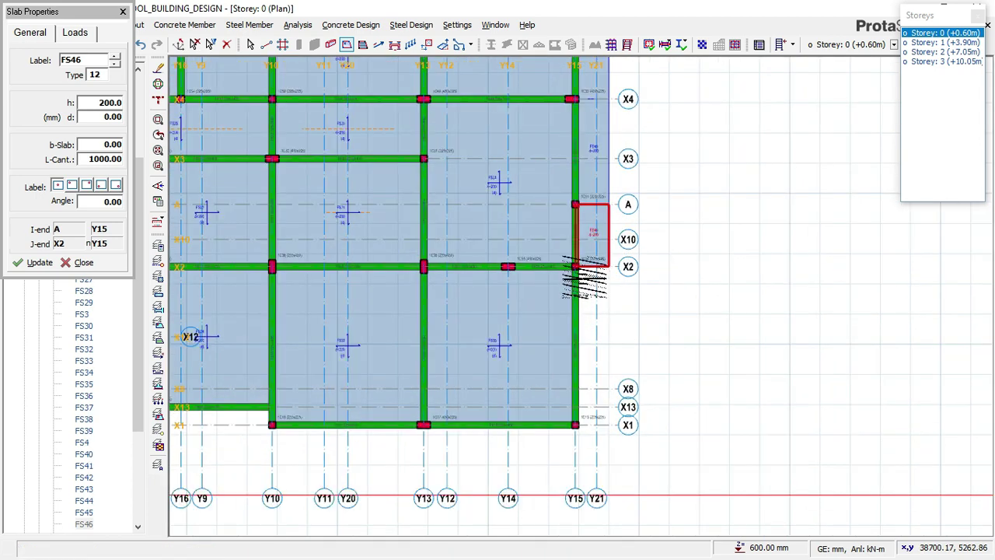
click(575, 267)
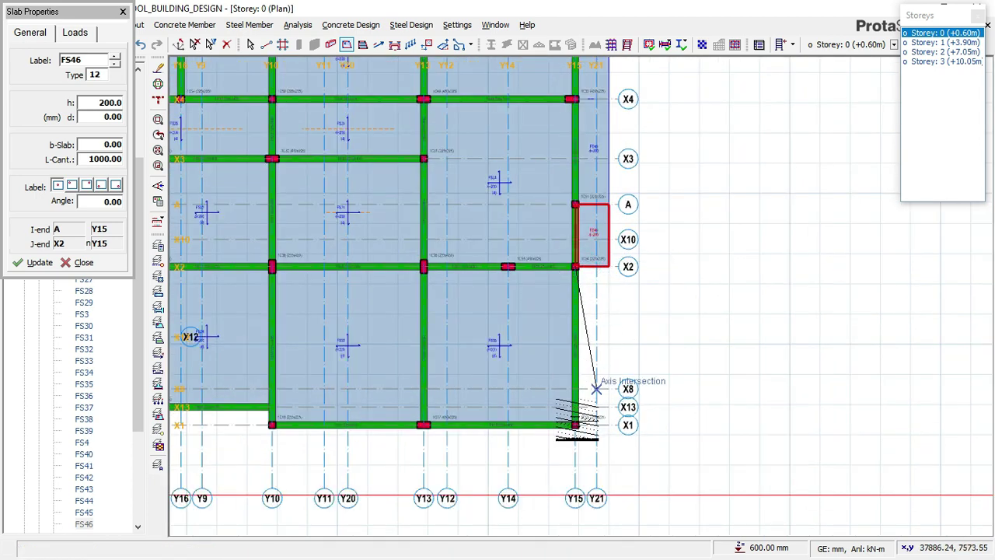
click(575, 424)
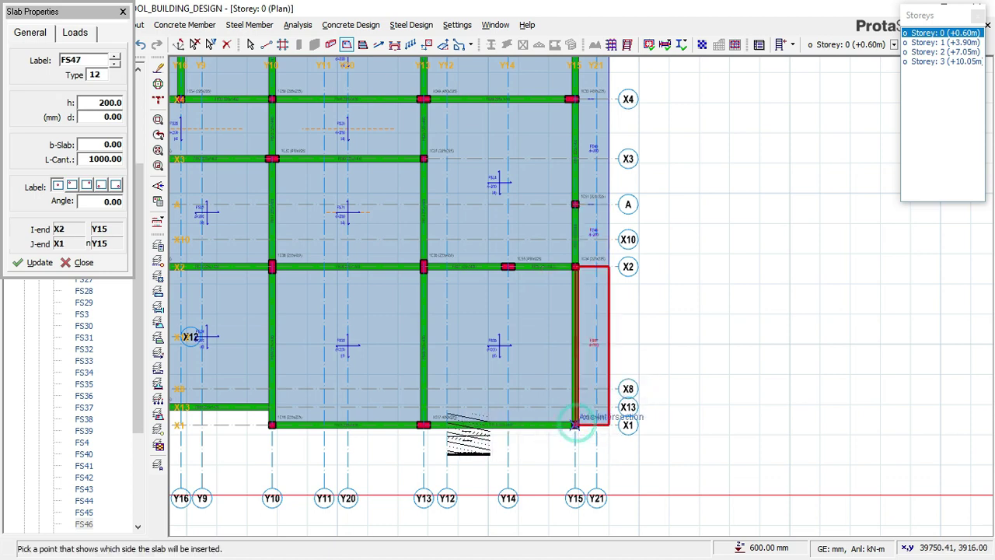
- Insert outward 1000 mm cantilever slabs along axis X1 from Y15 to Y13 and from Y13 to Y10
click(421, 426)
click(469, 457)
middle_drag(459, 420, 578, 402)
scroll(579, 400, up, 2)
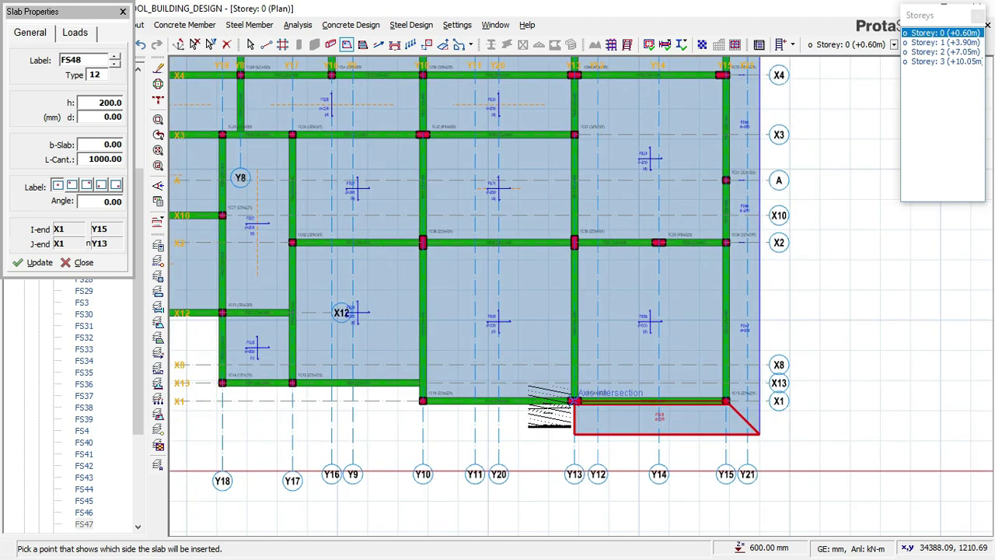
click(580, 401)
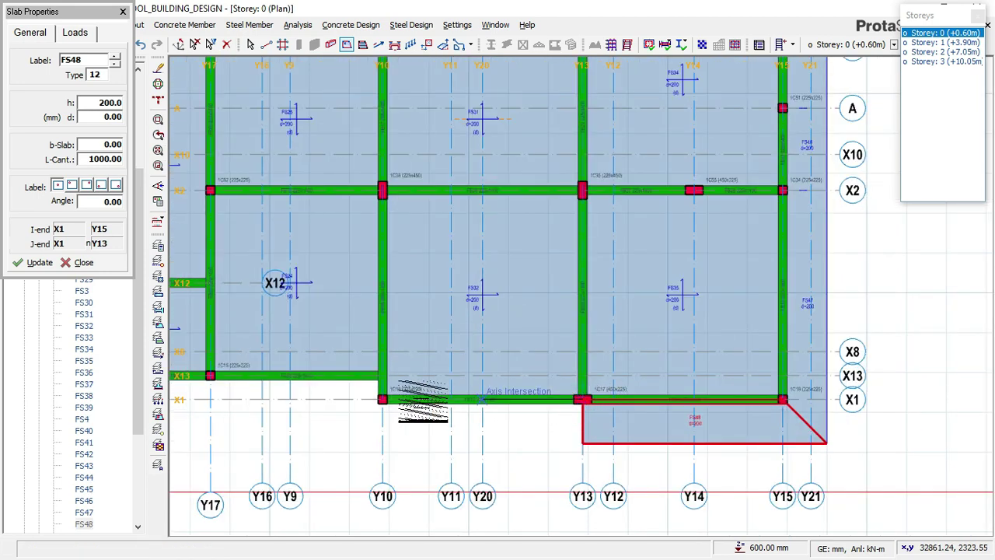
click(383, 401)
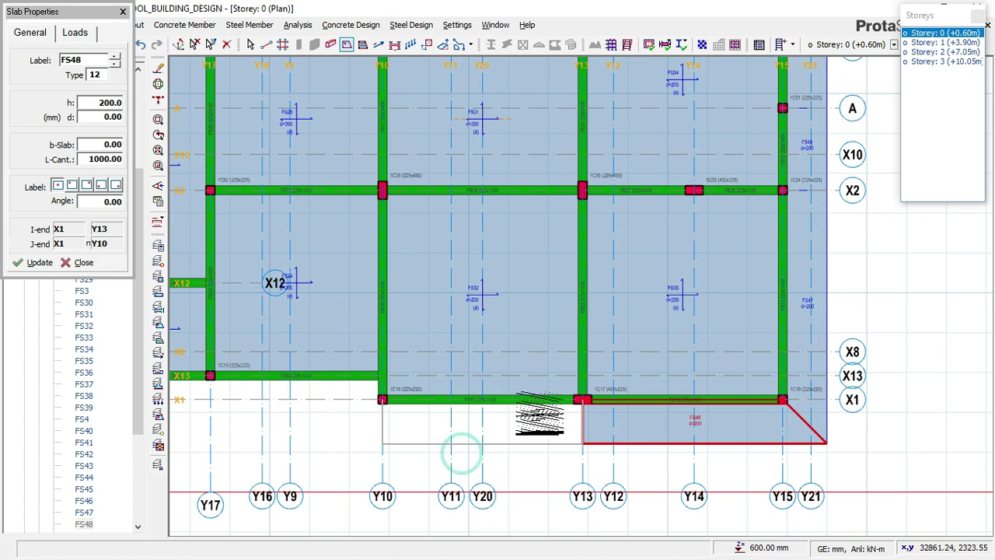
click(405, 417)
- Insert an outward 1000 mm cantilever slab along axis Y10 between X1 and X13
click(381, 399)
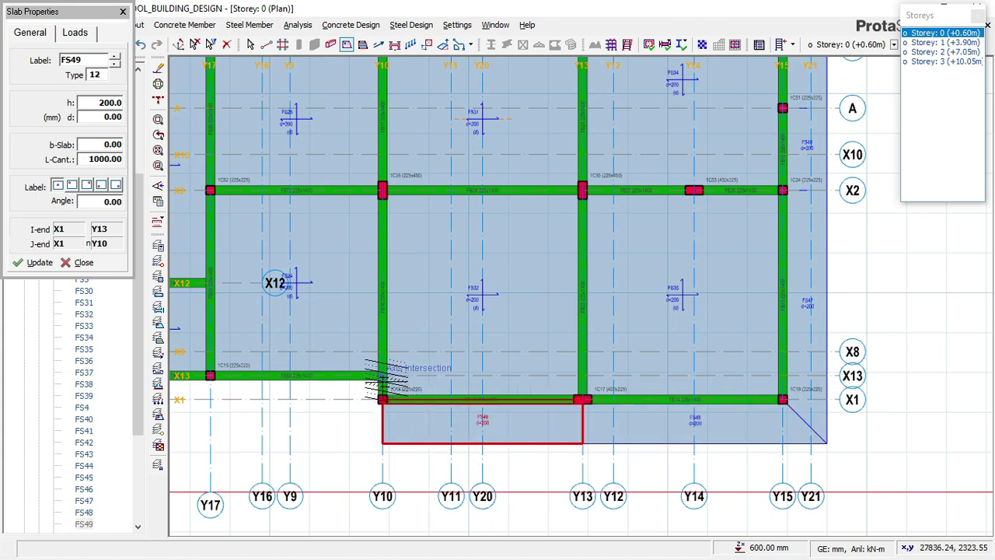
click(381, 375)
click(342, 402)
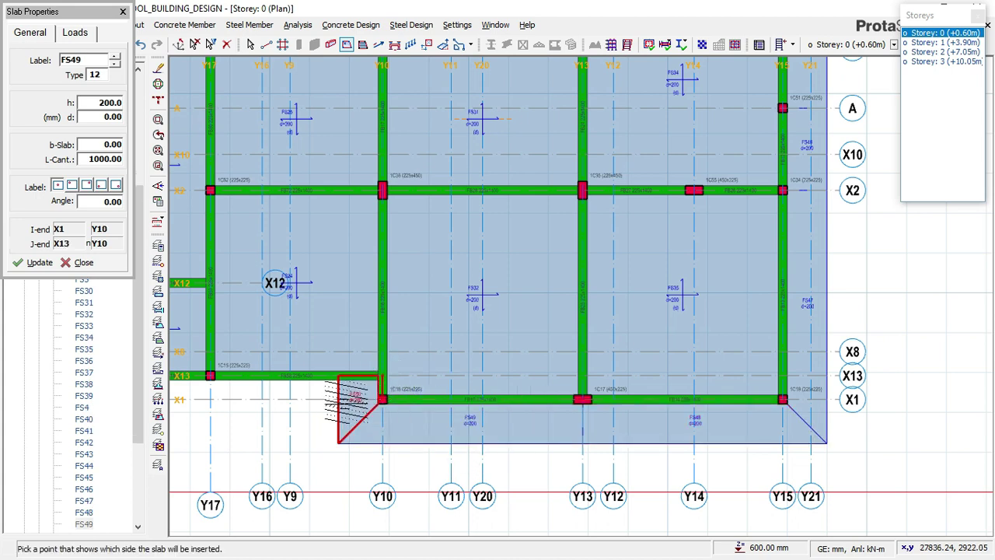
- Insert outward 1000 mm cantilever slabs along axis X13 between Y10 and Y17 and between Y17 and Y18
middle_drag(368, 397, 582, 404)
scroll(451, 385, up, 1)
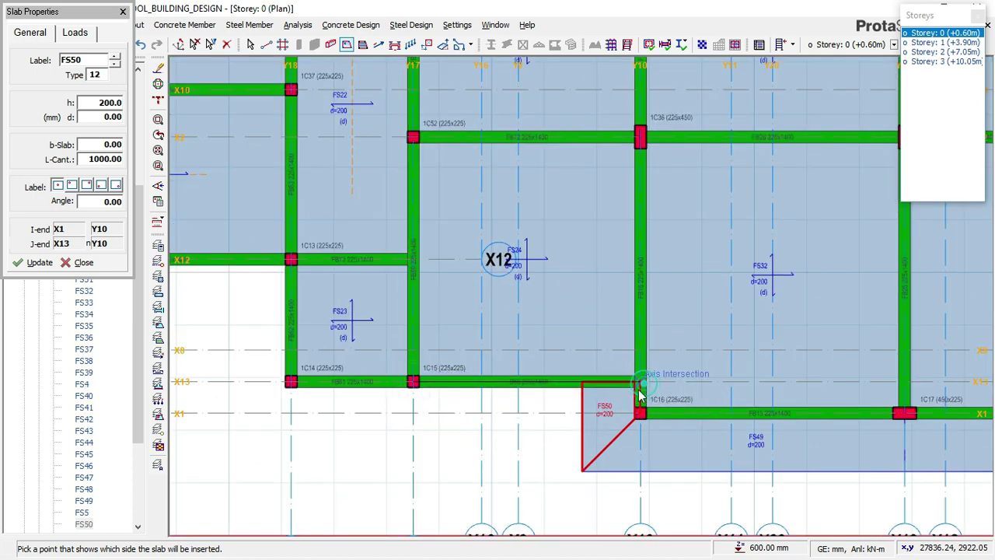
click(390, 396)
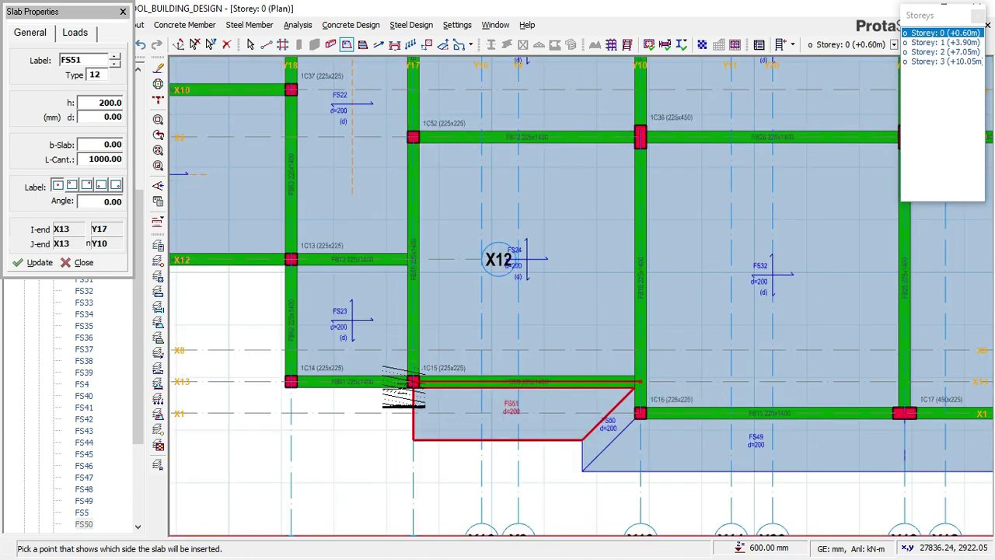
click(410, 381)
click(287, 380)
click(319, 444)
- Insert an outward 1000 mm cantilever slab along axis Y18 between X13 and X12
click(289, 381)
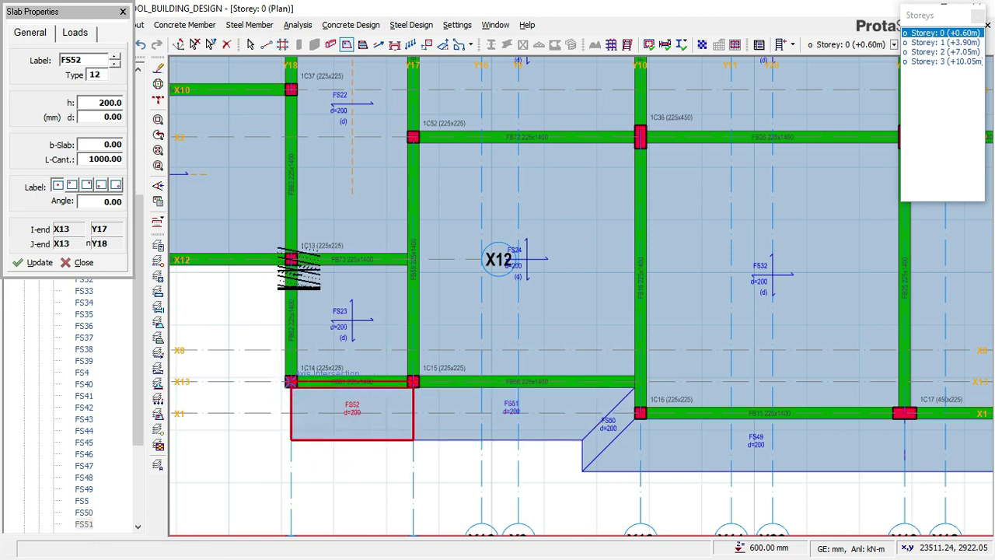
click(292, 259)
click(223, 321)
- Insert outward 1000 mm cantilever slabs along axis X12 from Y18 to Y19 and from Y19 to Y5
scroll(833, 353, down, 2)
scroll(563, 332, down, 2)
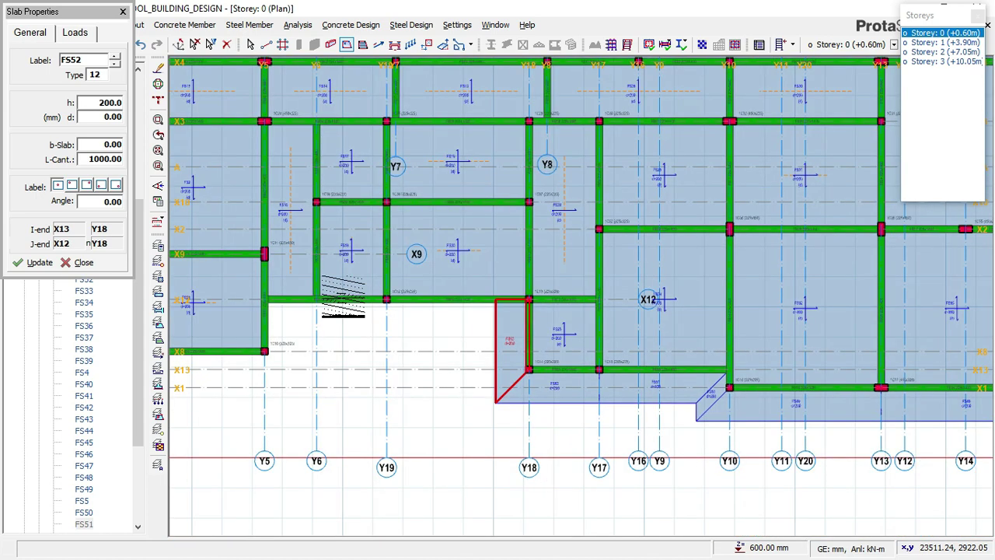
scroll(521, 328, up, 3)
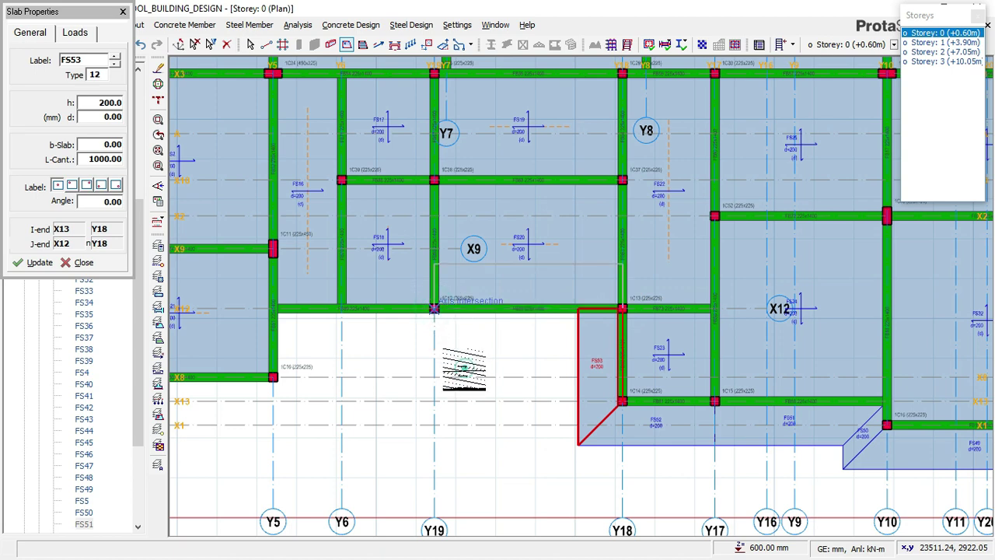
click(434, 311)
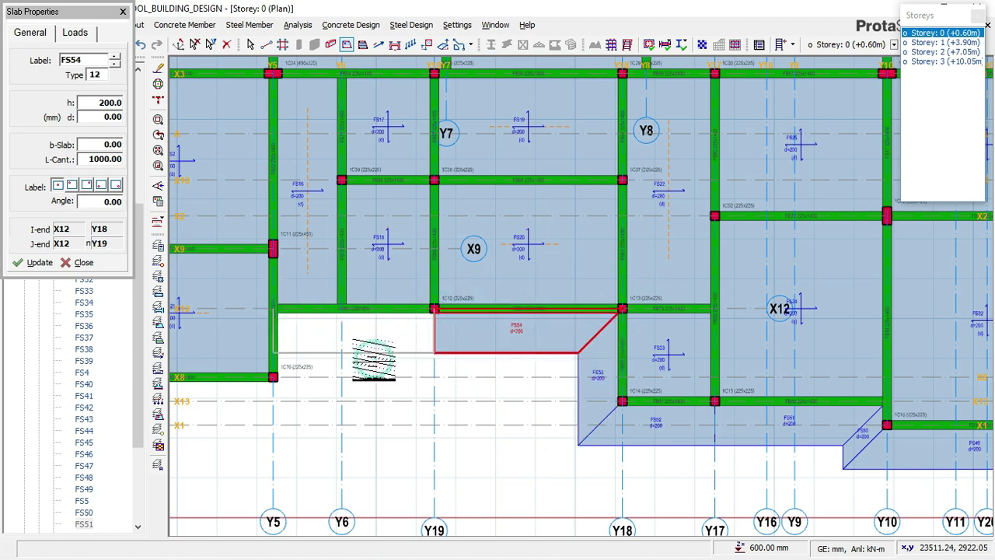
click(284, 346)
- Insert outward 1000 mm cantilever slabs along axis Y5 between X12 and X8 and along axis X8 between Y5 and Y2
scroll(278, 318, up, 1)
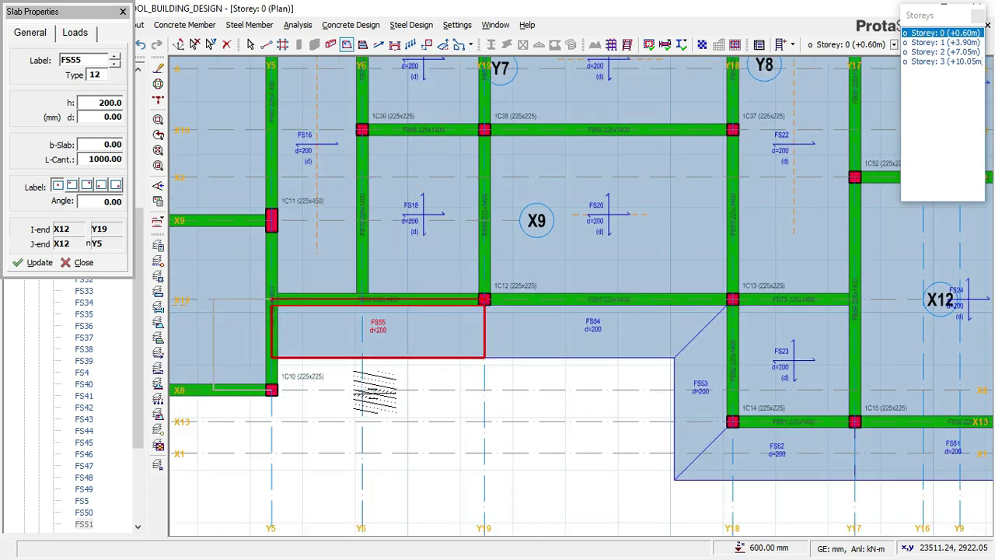
click(394, 392)
scroll(369, 375, down, 1)
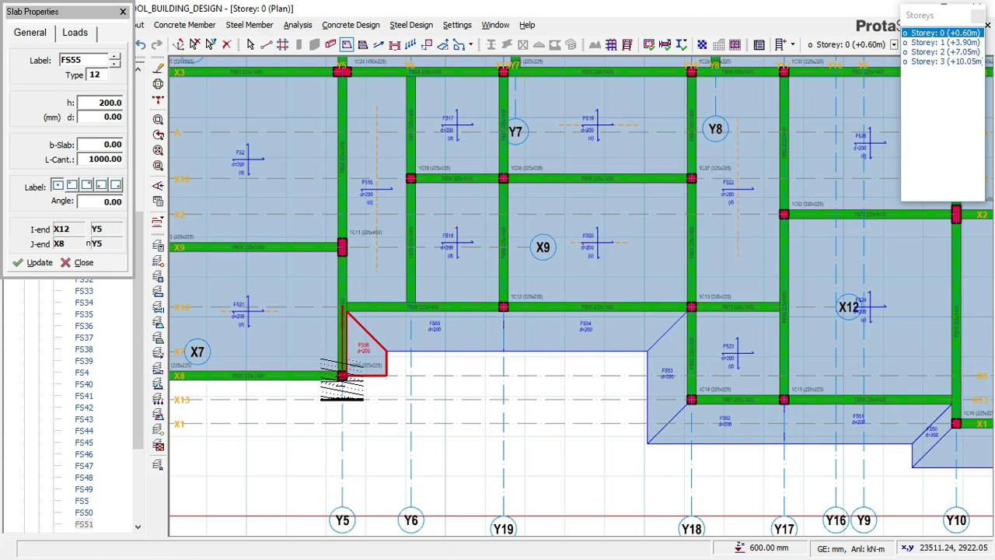
scroll(343, 380, up, 1)
scroll(614, 338, down, 2)
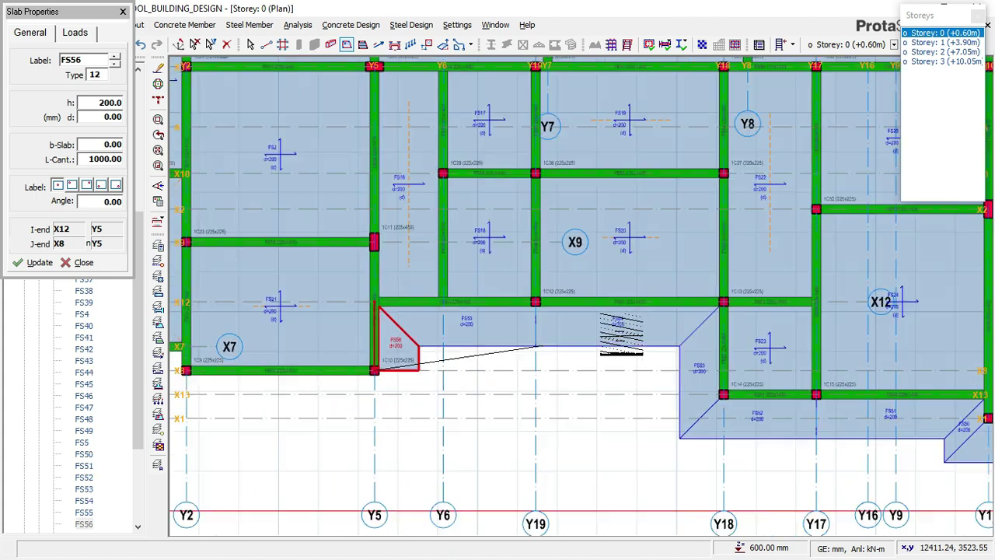
scroll(307, 367, up, 1)
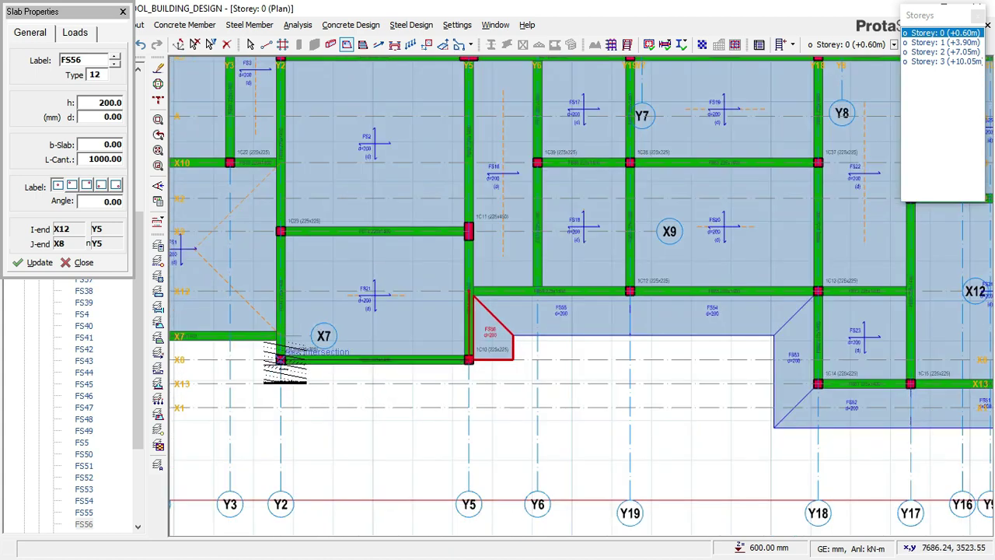
click(280, 359)
click(359, 414)
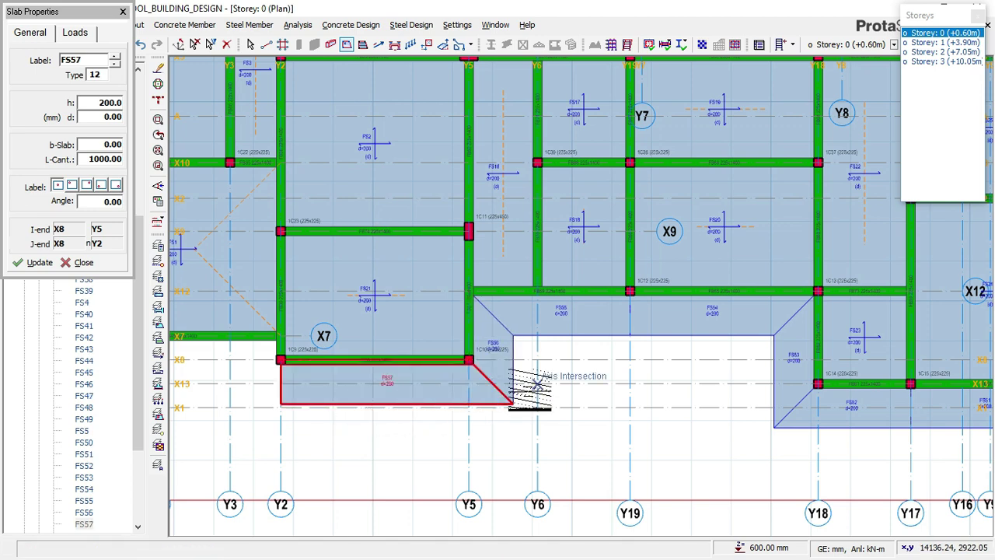
- Insert outward 1000 mm cantilever slabs along axis Y2 between X8 and X7 and along axis X7 between Y2 and 1
scroll(365, 376, down, 1)
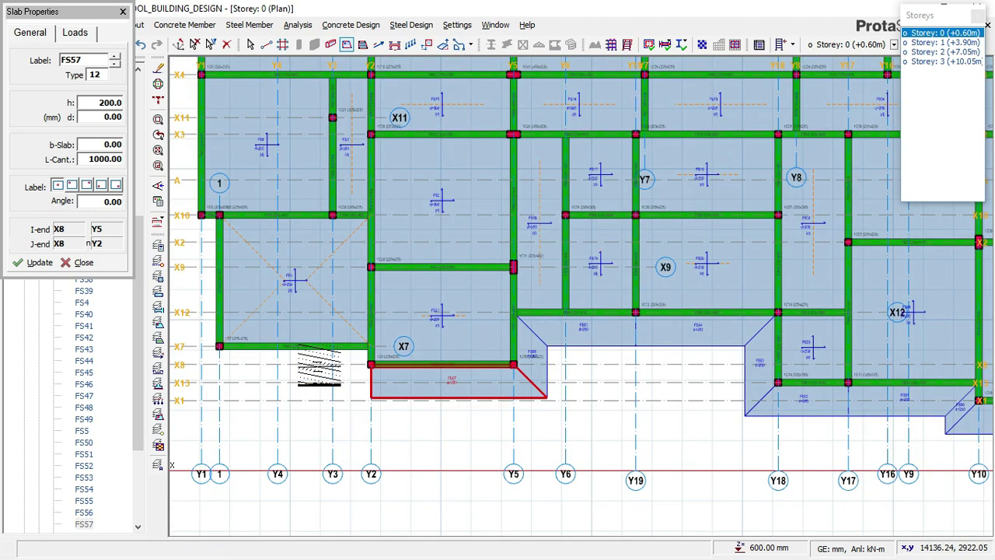
scroll(375, 356, up, 1)
scroll(377, 357, up, 1)
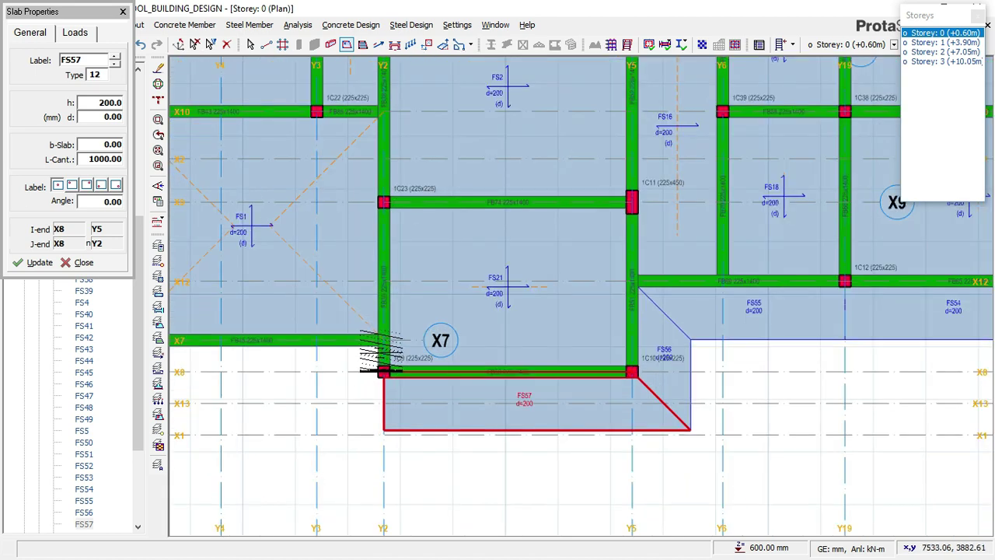
scroll(381, 354, up, 1)
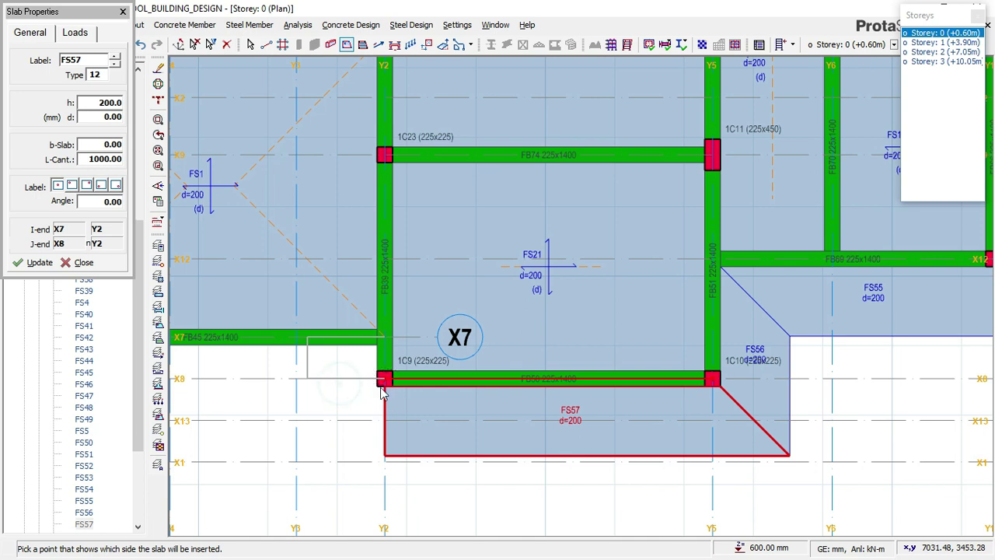
click(339, 383)
scroll(688, 396, down, 2)
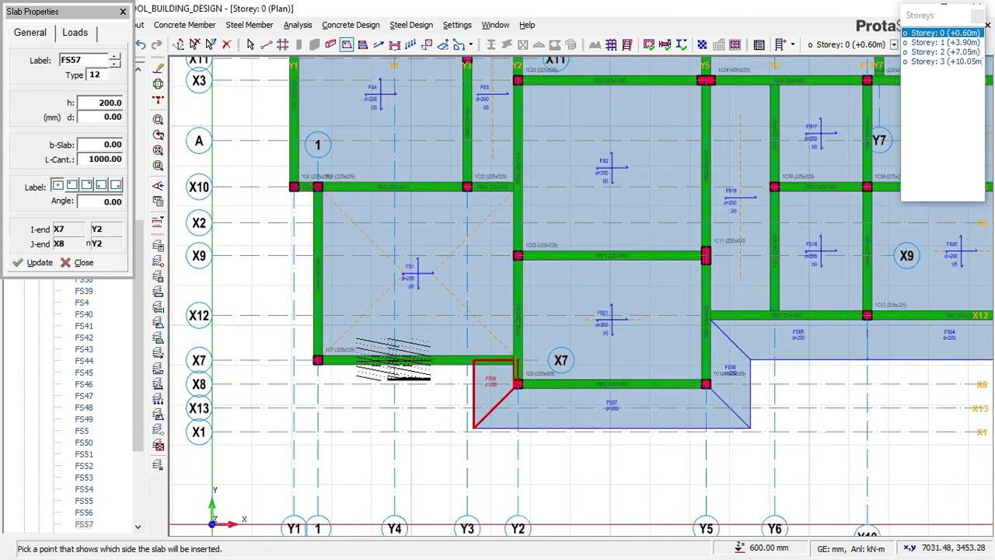
scroll(380, 356, up, 2)
click(630, 363)
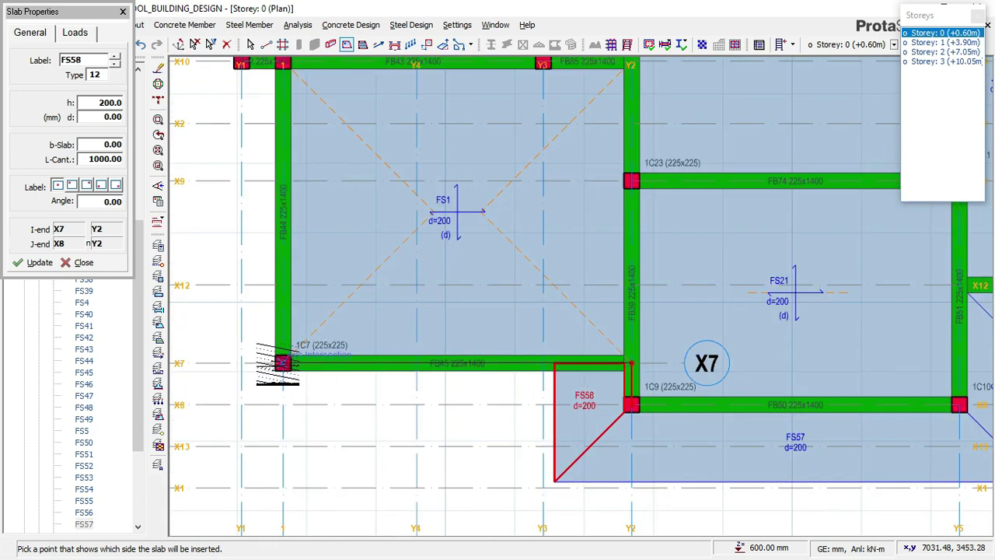
click(283, 363)
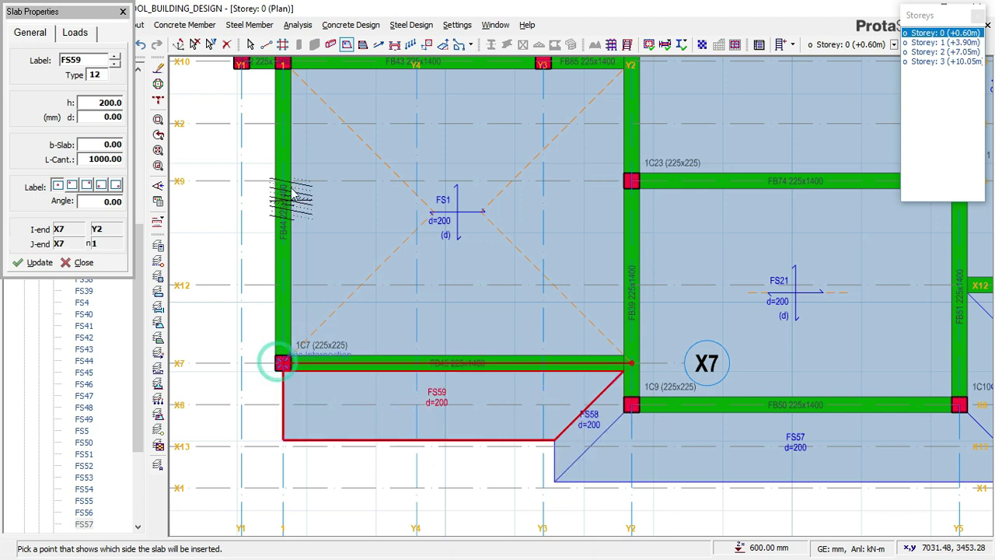
- Try to insert 1000 mm cantilever slabs along axis 1 between X7 and X10 and along axis X10 between 1 and Y1
scroll(293, 280, down, 1)
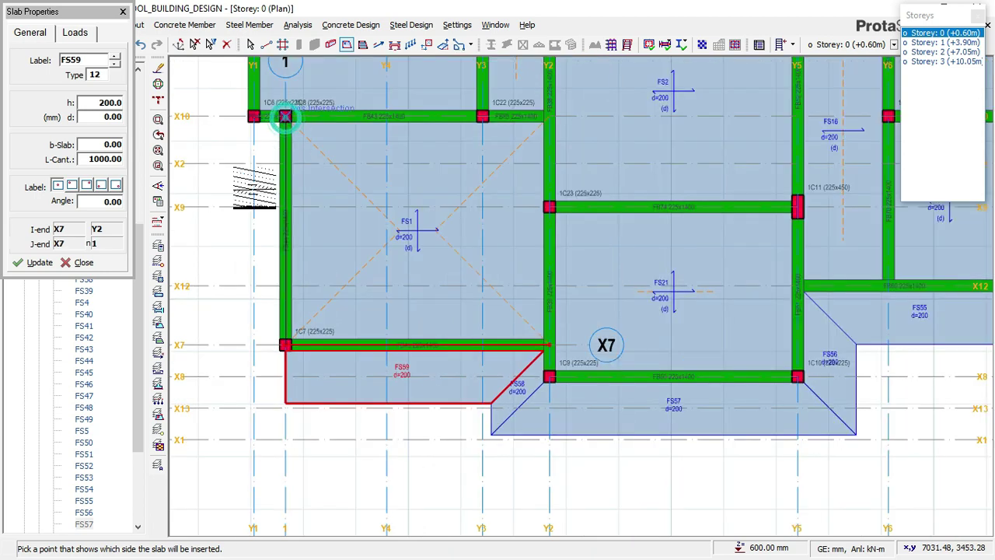
click(378, 308)
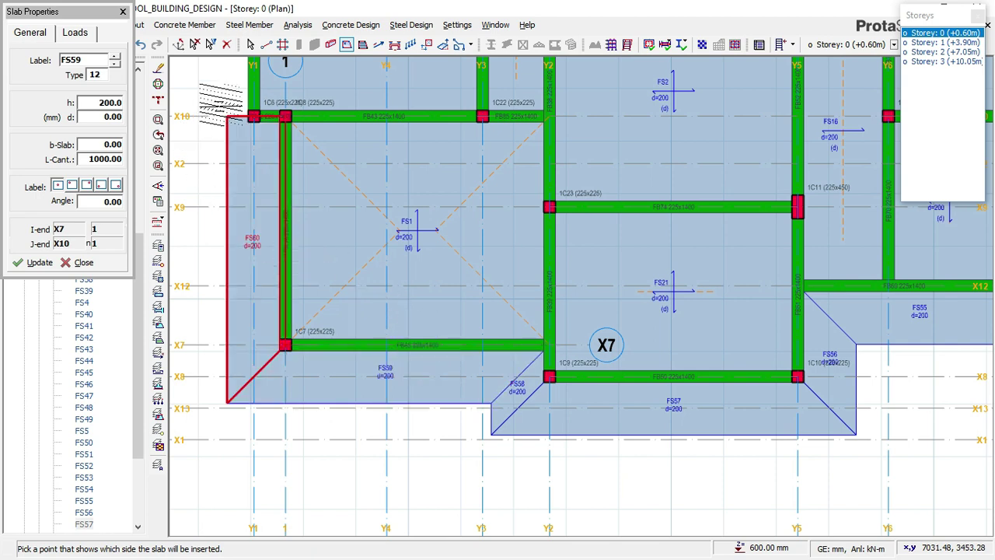
scroll(229, 101, up, 1)
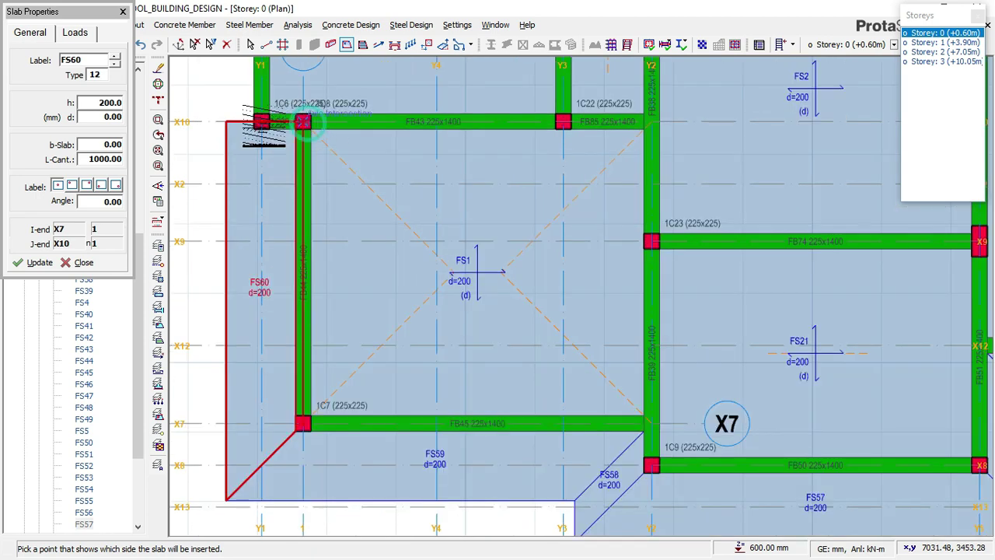
click(268, 163)
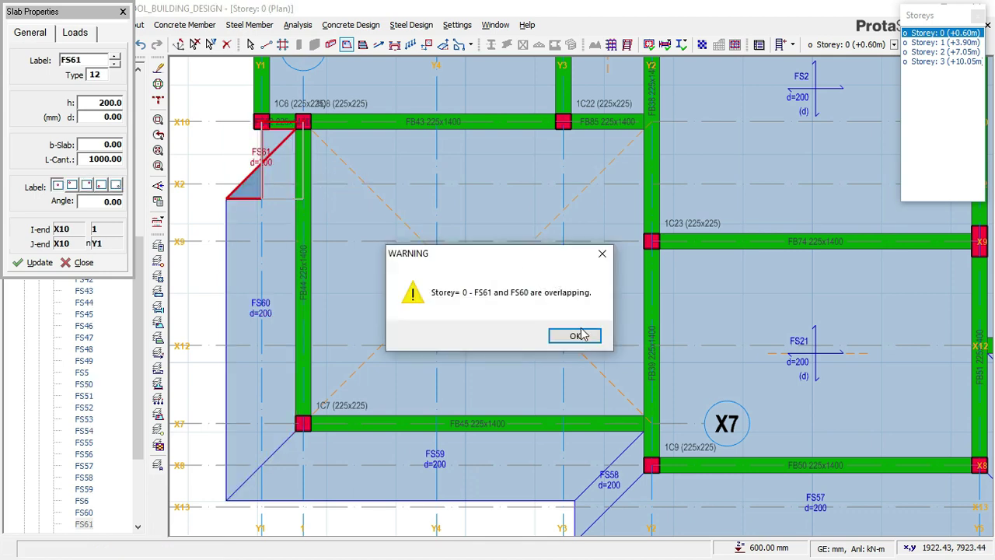
click(575, 336)
- Insert outward 1000 mm cantilever slabs along axis Y1 from X10 to X4 and from X4 to X5
middle_drag(385, 245, 453, 287)
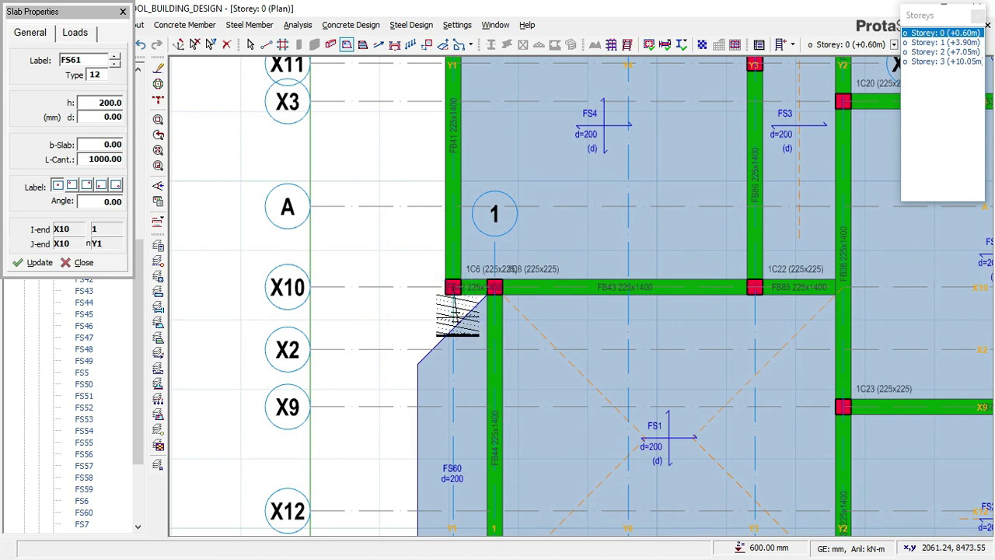
scroll(450, 289, down, 2)
click(409, 132)
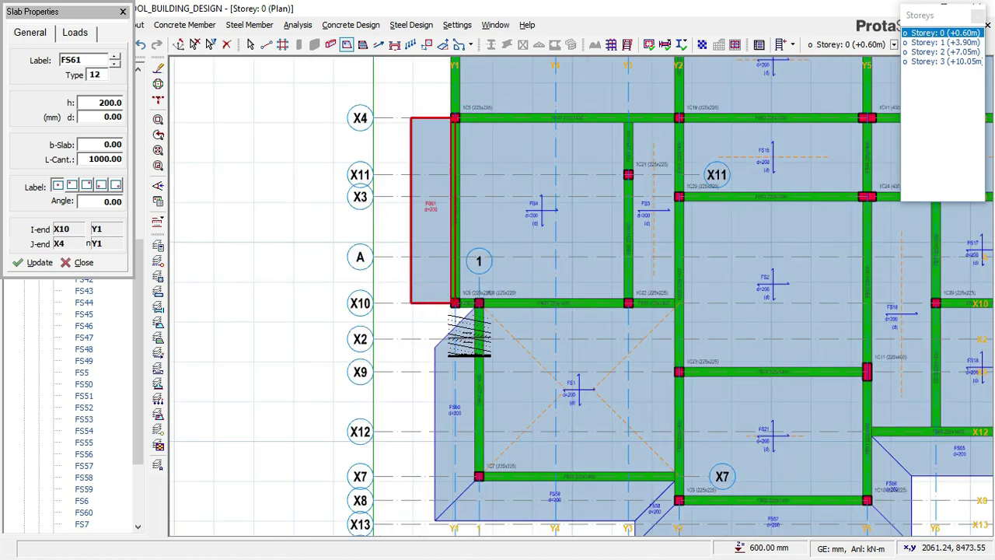
middle_drag(487, 304, 484, 391)
click(451, 204)
scroll(466, 234, down, 2)
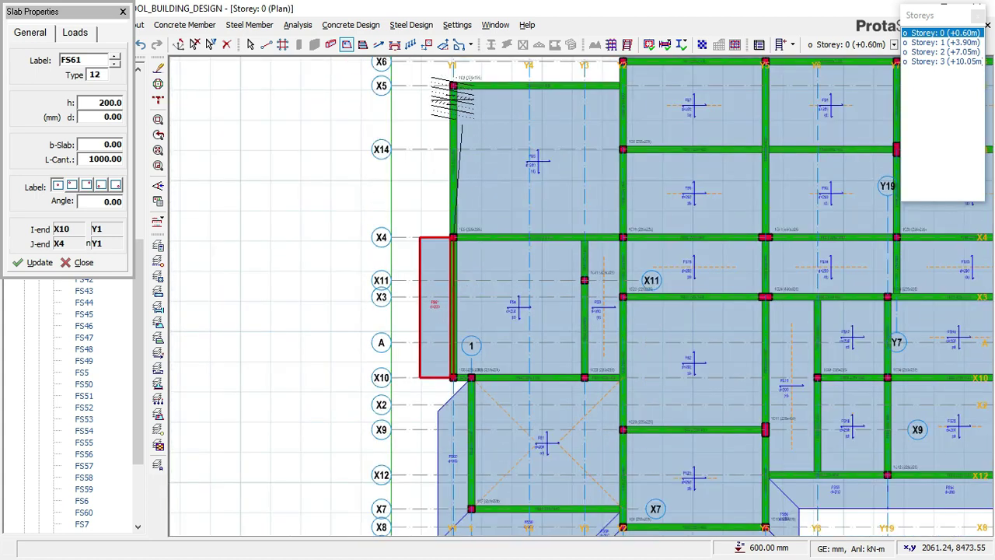
click(413, 99)
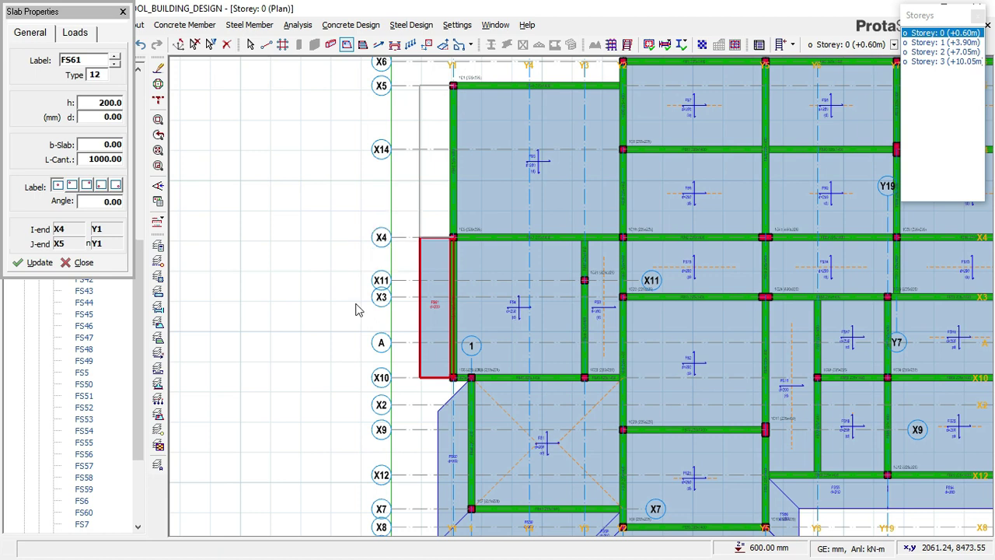
- Insert outward 1000 mm cantilever slabs along axis X5 between Y1 and Y2 and along axis Y2 between X5 and X6
scroll(372, 298, down, 2)
scroll(512, 105, up, 6)
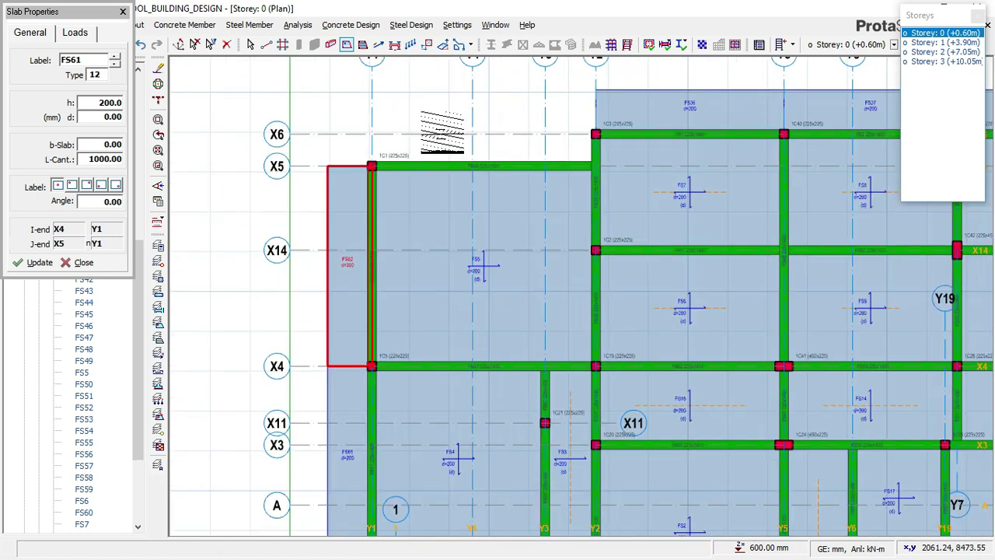
click(333, 179)
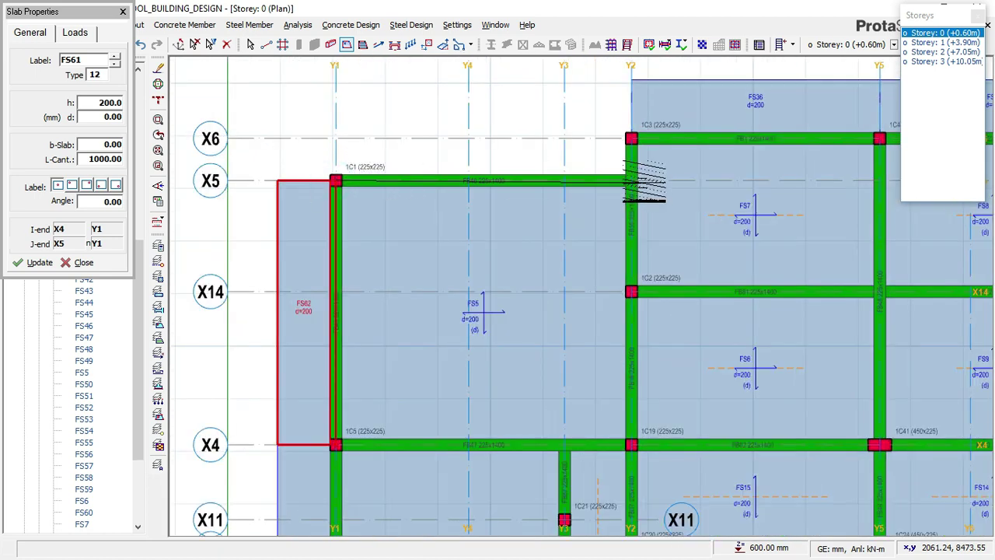
click(631, 181)
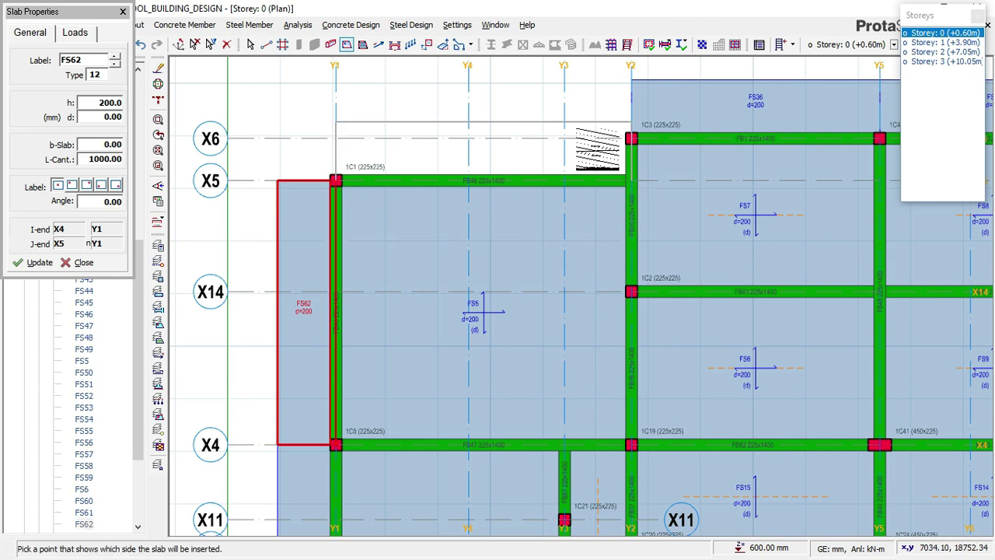
click(597, 152)
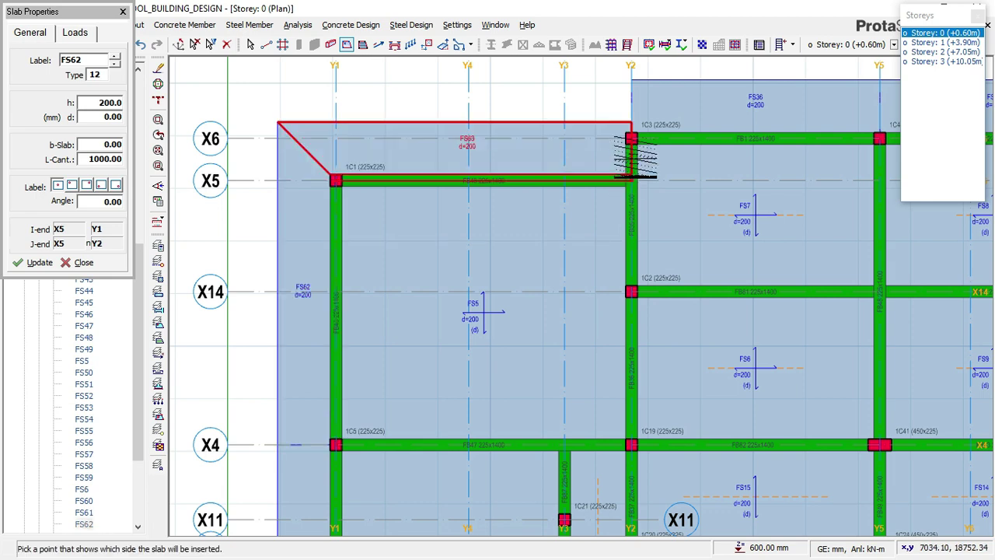
click(631, 181)
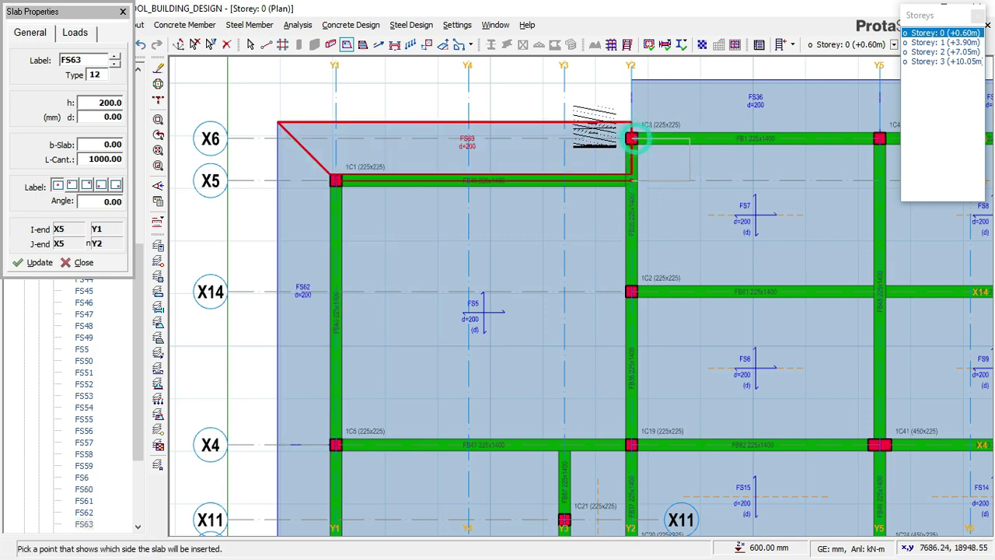
click(571, 131)
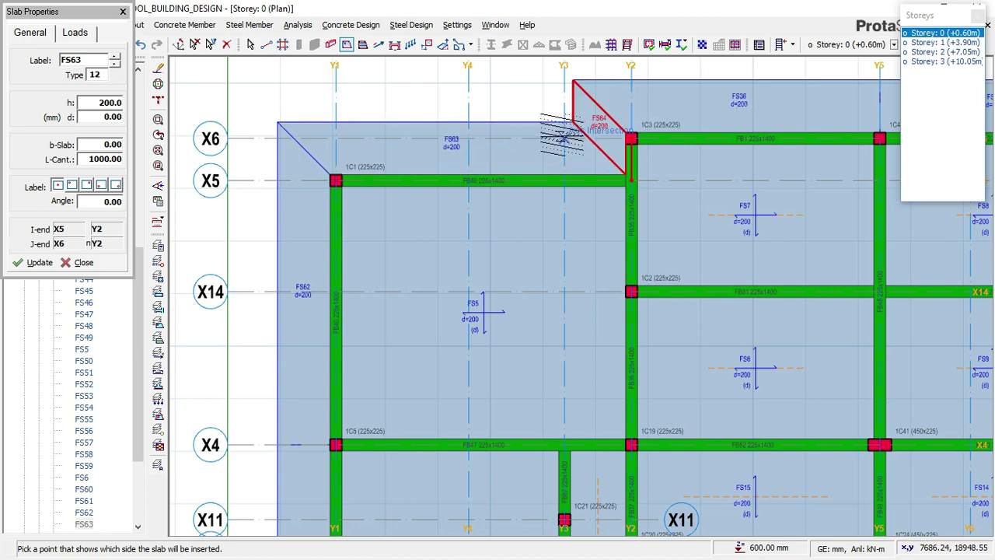
- Delete the cantilever slab along axis 1 between X7 and X10
scroll(466, 146, down, 1)
scroll(461, 146, down, 2)
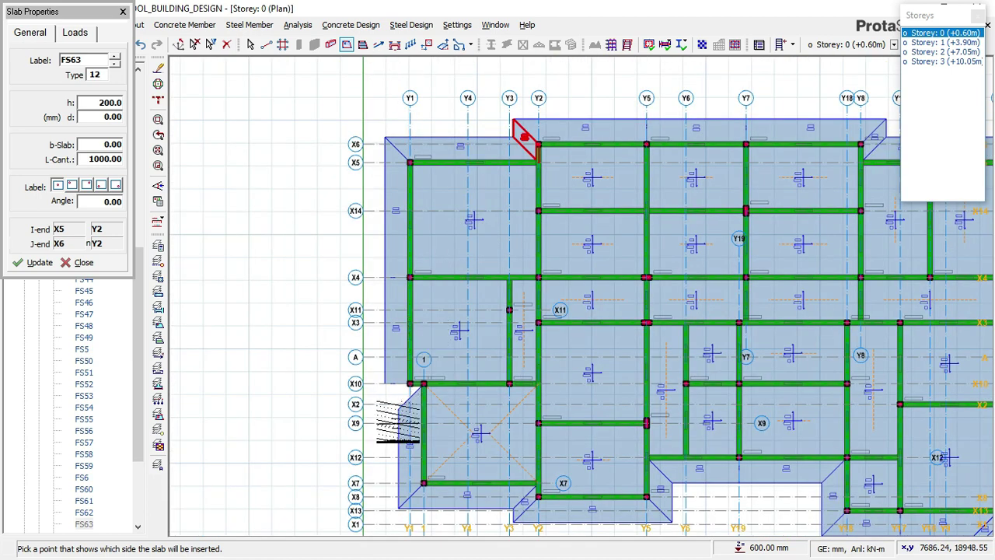
scroll(410, 405, up, 2)
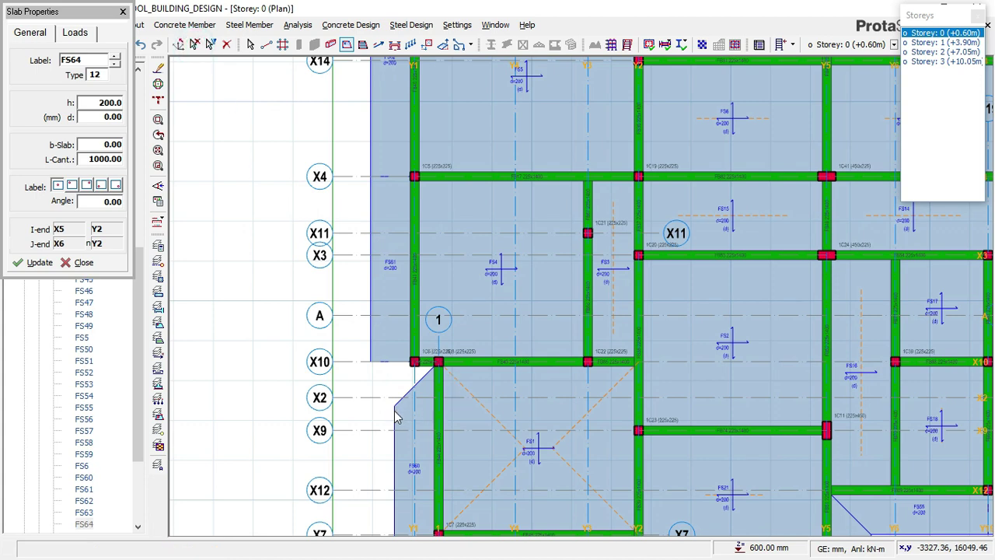
key(Escape)
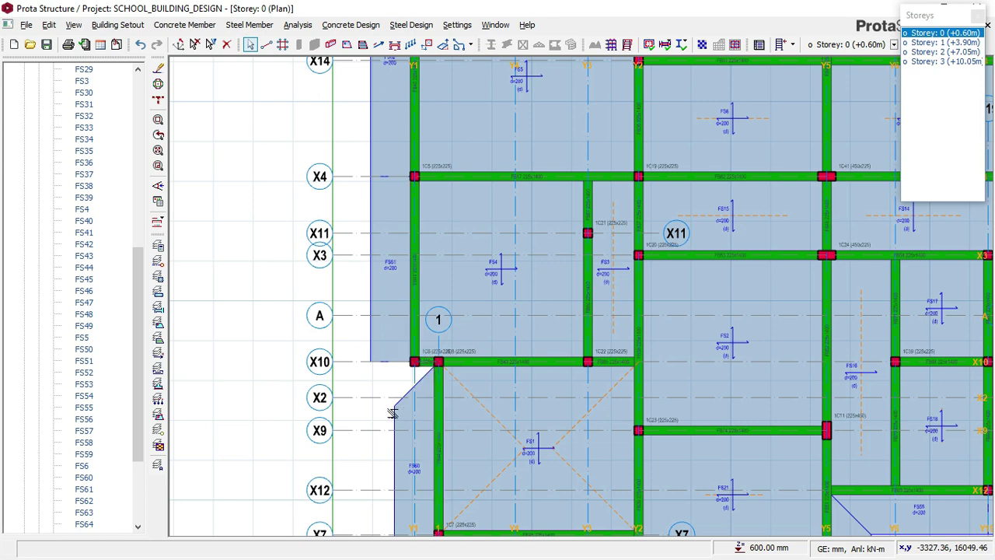
click(394, 410)
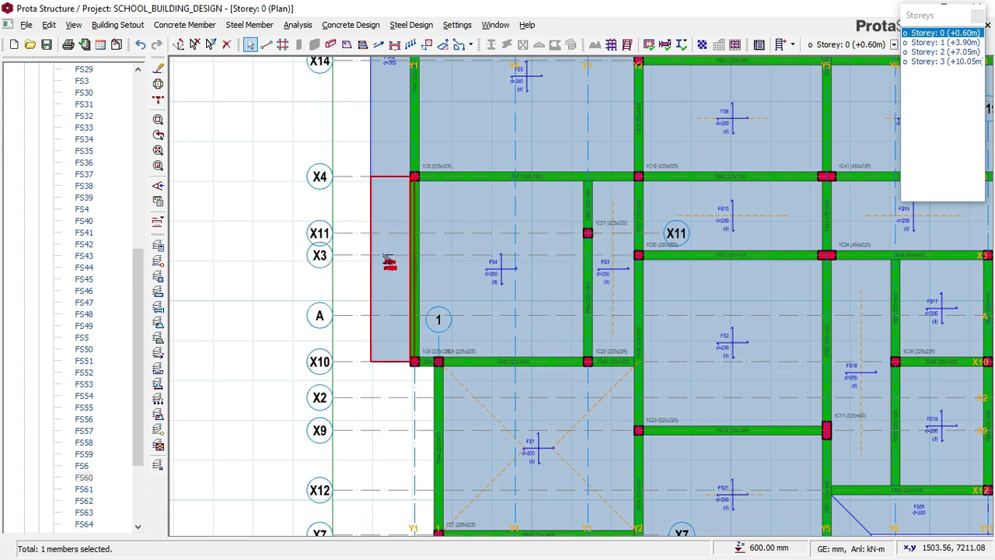
- Insert an outward 1000 mm cantilever slab along axis X10 between Y1 and 1, reusing the properties of the Y1 cantilever slab
right_click(342, 137)
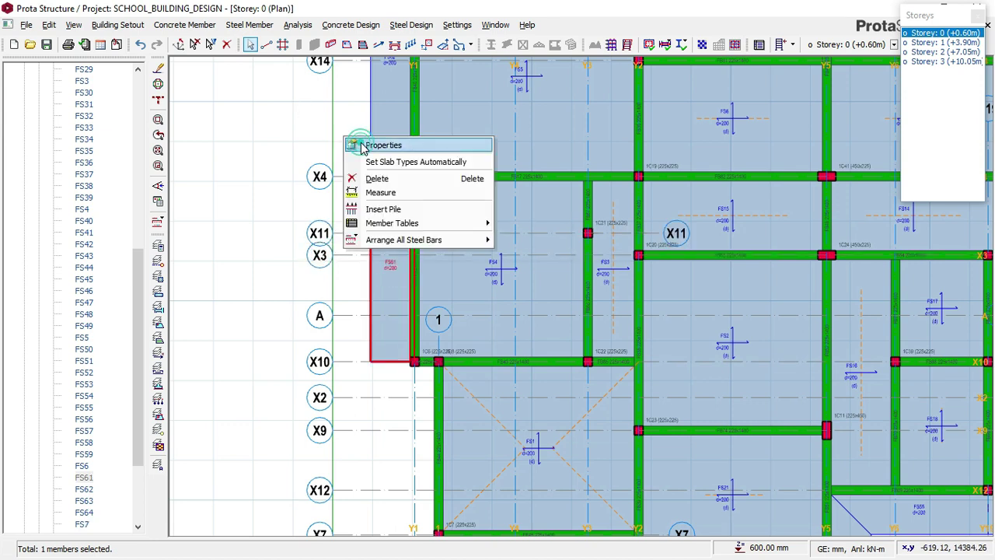
click(362, 144)
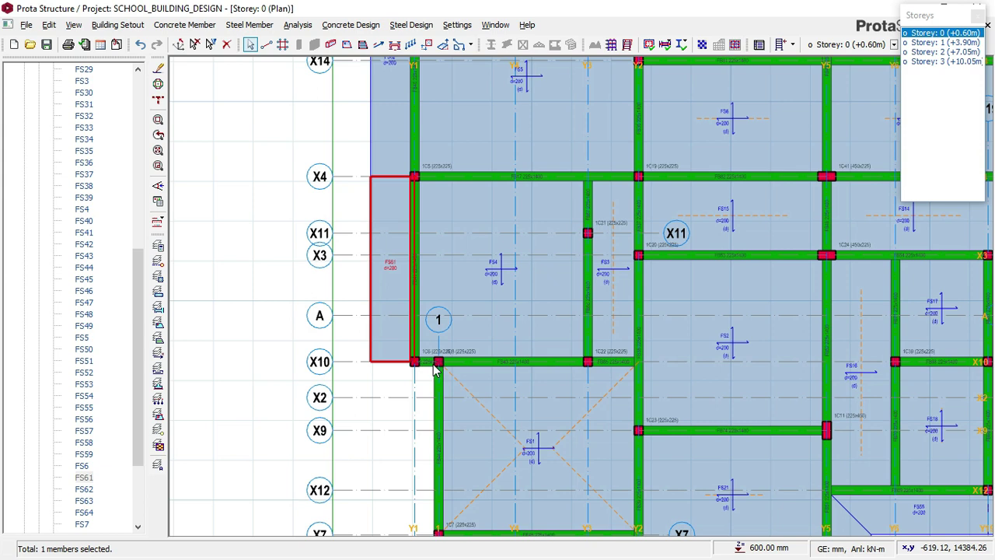
key(Return)
scroll(435, 365, up, 1)
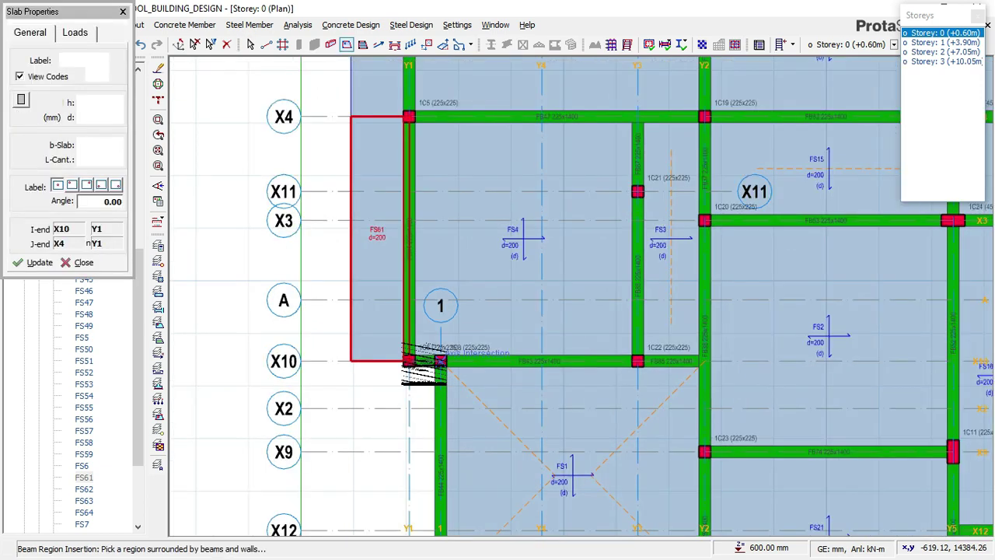
scroll(437, 361, up, 1)
click(444, 357)
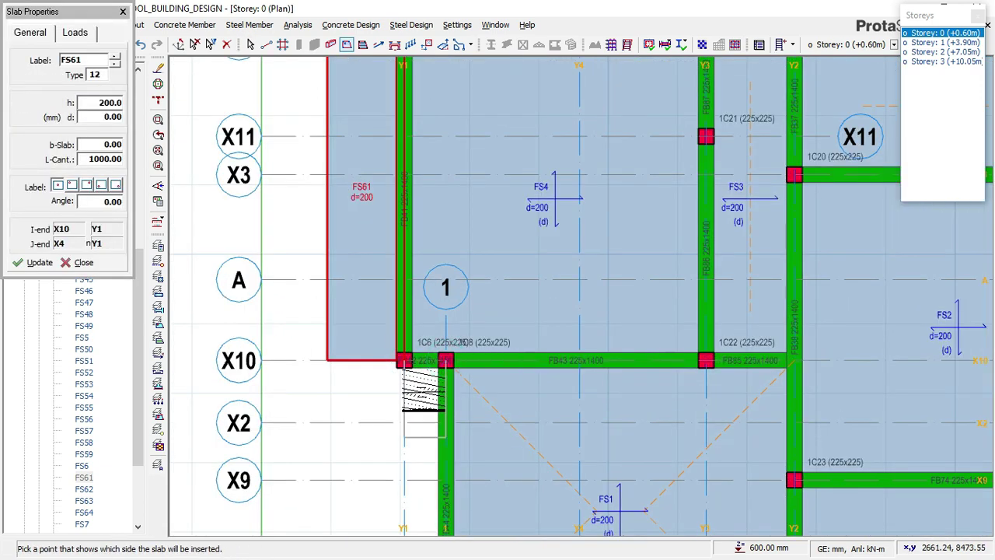
click(424, 389)
- Insert an outward 1000 mm cantilever slab along axis 1 between X7 and X10
scroll(373, 265, down, 2)
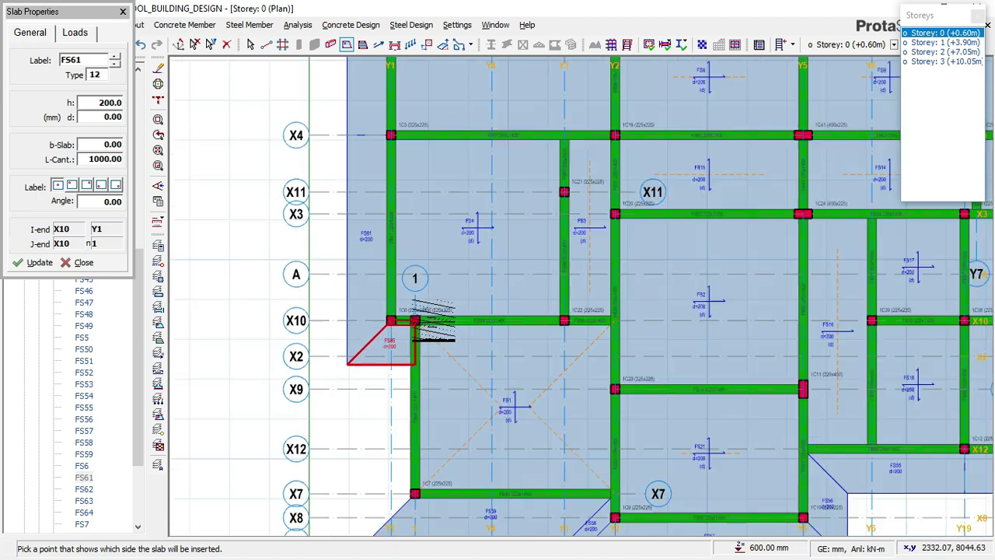
click(412, 493)
click(415, 323)
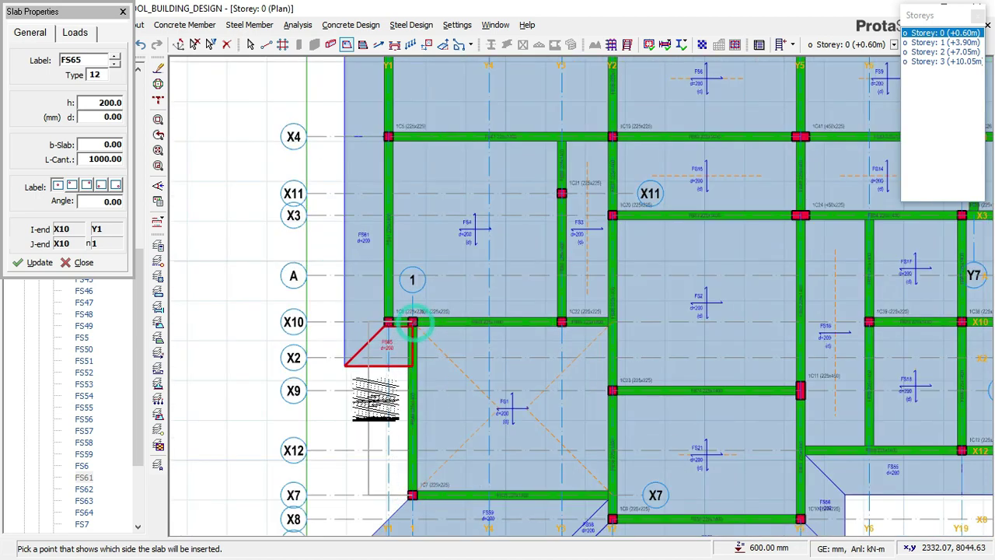
click(368, 400)
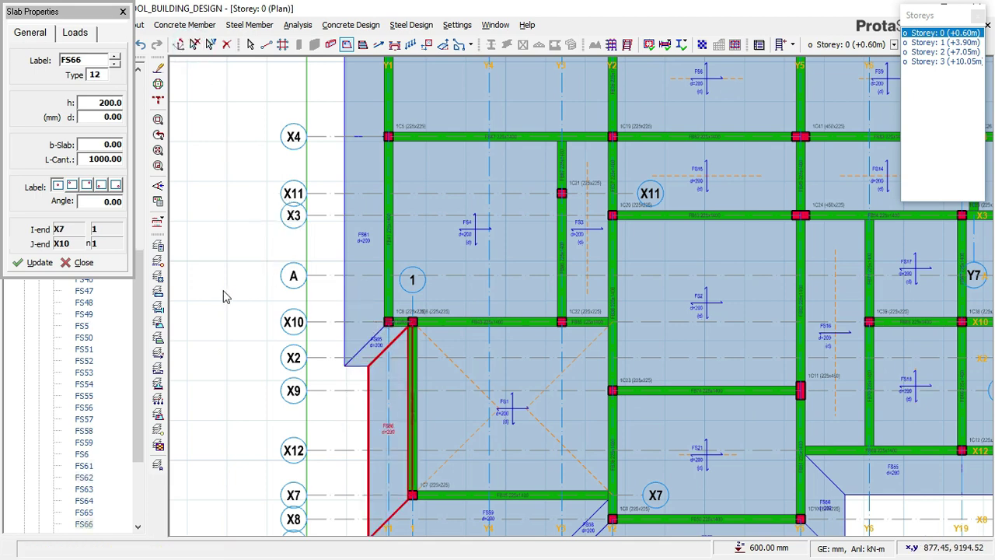
- Finish slab insertion and examine the perimeter cantilever slabs in the Storey 0 3D view
key(Escape)
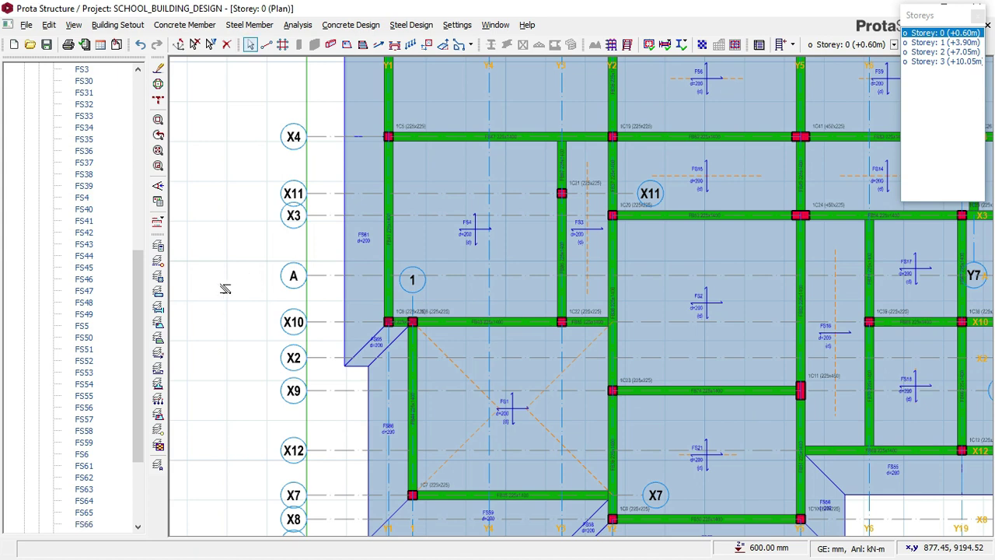
scroll(224, 288, down, 3)
scroll(361, 260, down, 3)
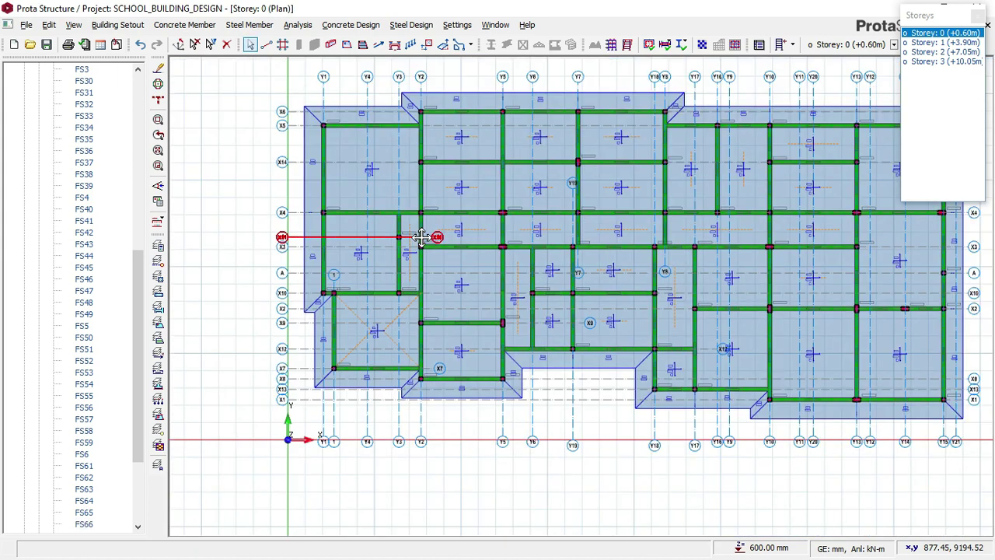
drag(137, 276, 138, 97)
double_click(74, 69)
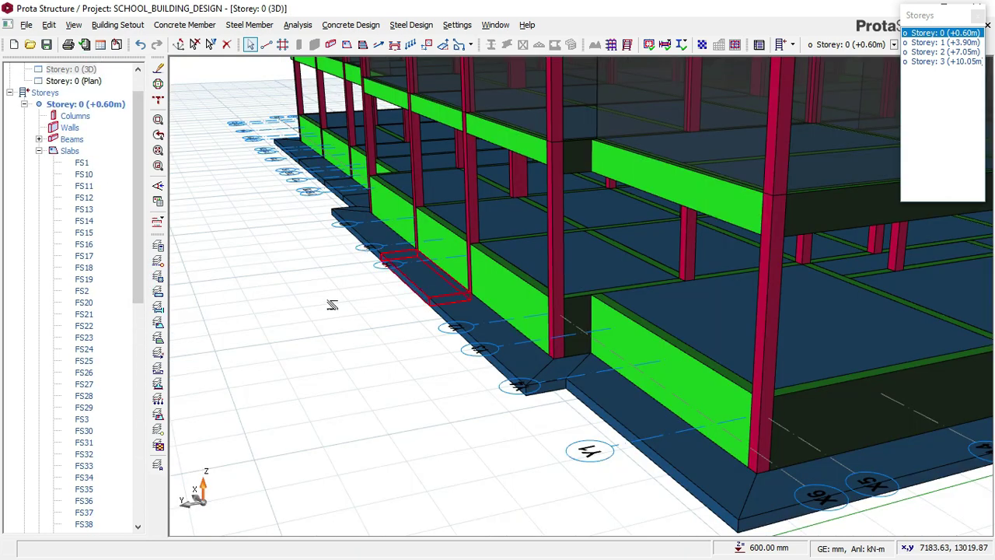
scroll(331, 305, down, 5)
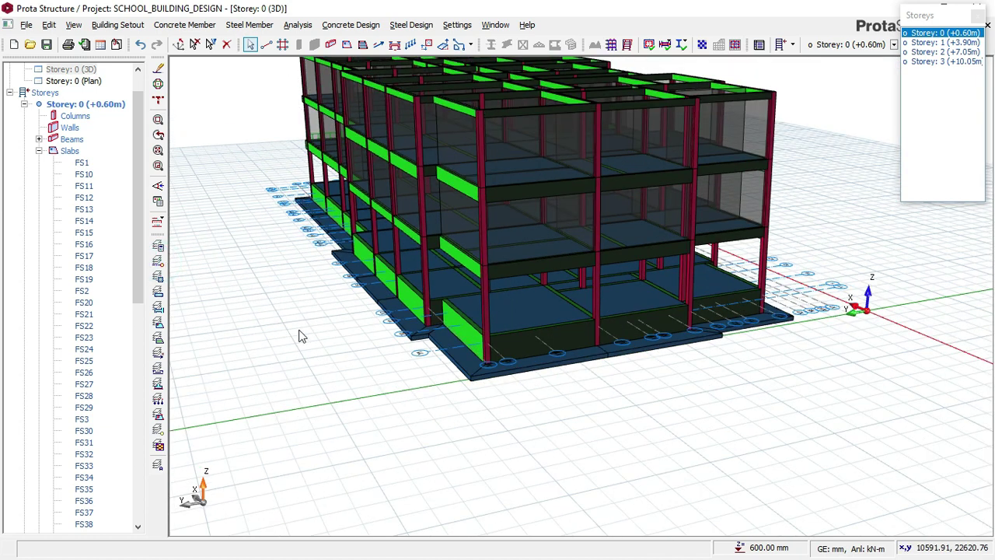
- Examine the building's perimeter cantilever slabs and ground beams from several sides in 3D, including the slab details along the stepped front edge
drag(640, 365, 660, 352)
mouse_move(639, 351)
middle_down()
mouse_move(613, 337)
mouse_move(688, 370)
mouse_move(699, 364)
mouse_move(661, 337)
mouse_move(450, 343)
middle_up()
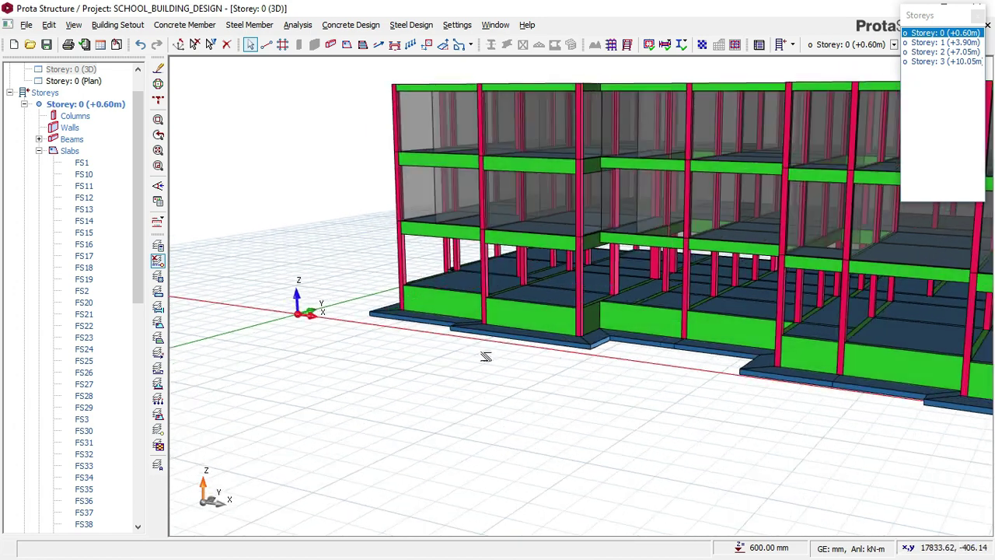
mouse_move(579, 376)
middle_down()
mouse_move(420, 344)
mouse_move(617, 386)
mouse_move(547, 371)
mouse_move(562, 384)
middle_up()
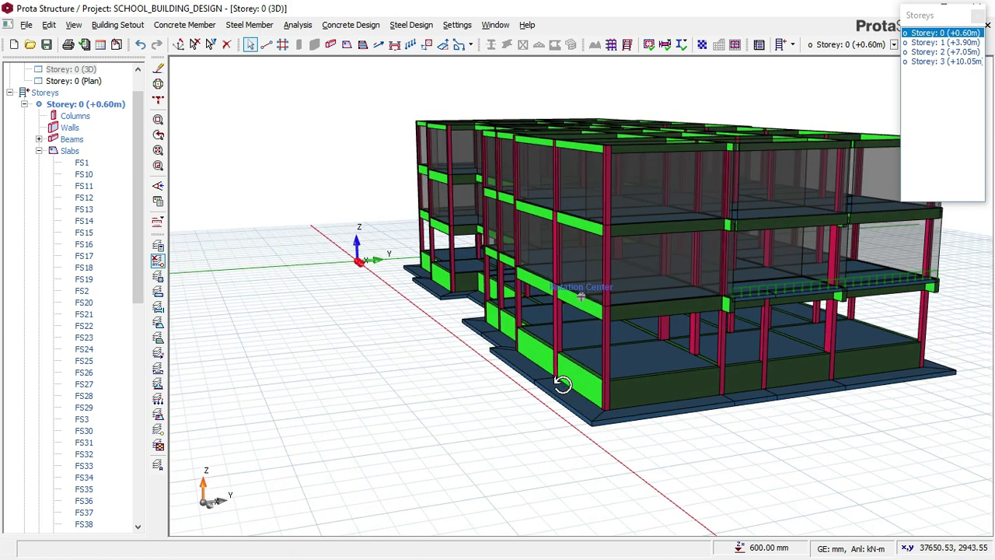
middle_drag(562, 384, 572, 382)
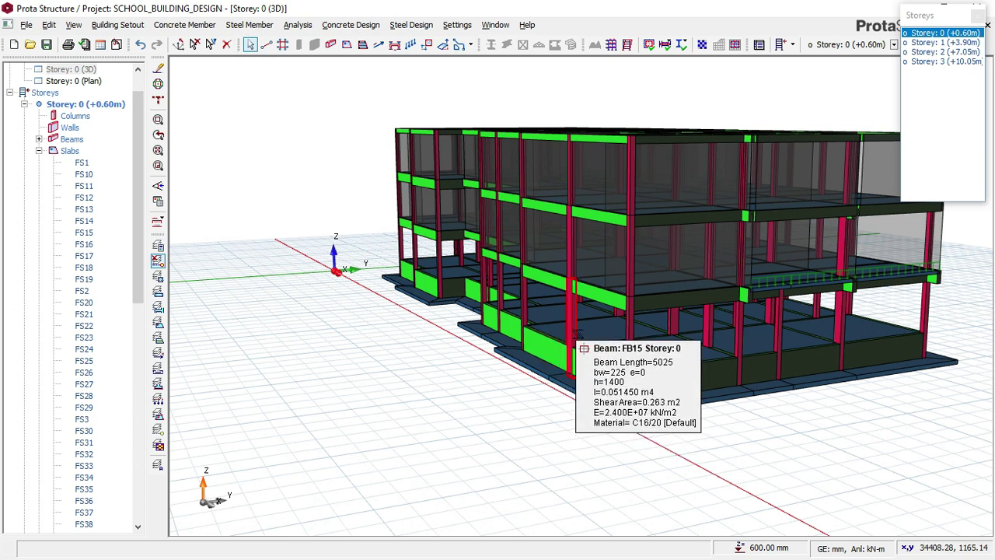
scroll(575, 334, up, 1)
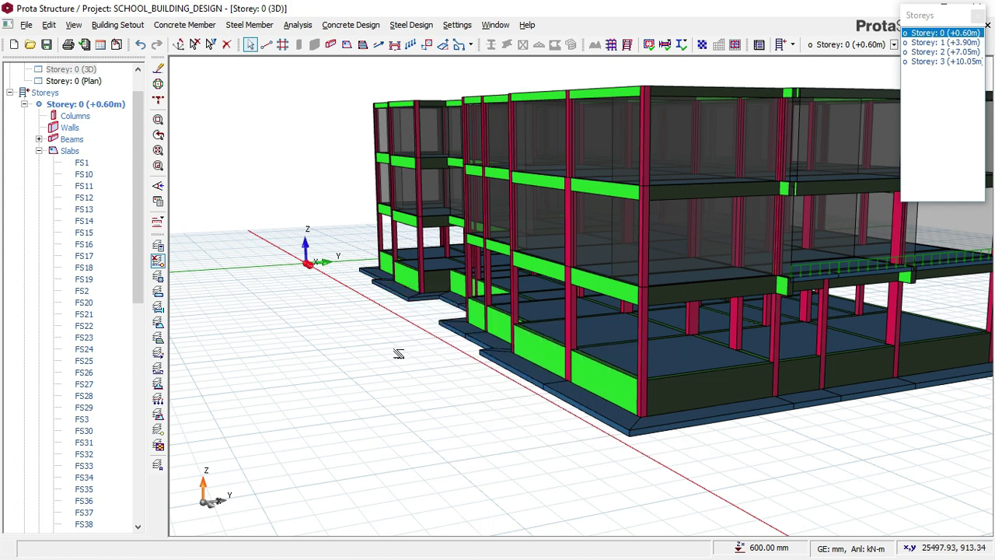
scroll(436, 351, down, 3)
mouse_move(447, 356)
middle_down()
mouse_move(503, 356)
mouse_move(357, 345)
mouse_move(381, 349)
middle_up()
scroll(336, 335, up, 2)
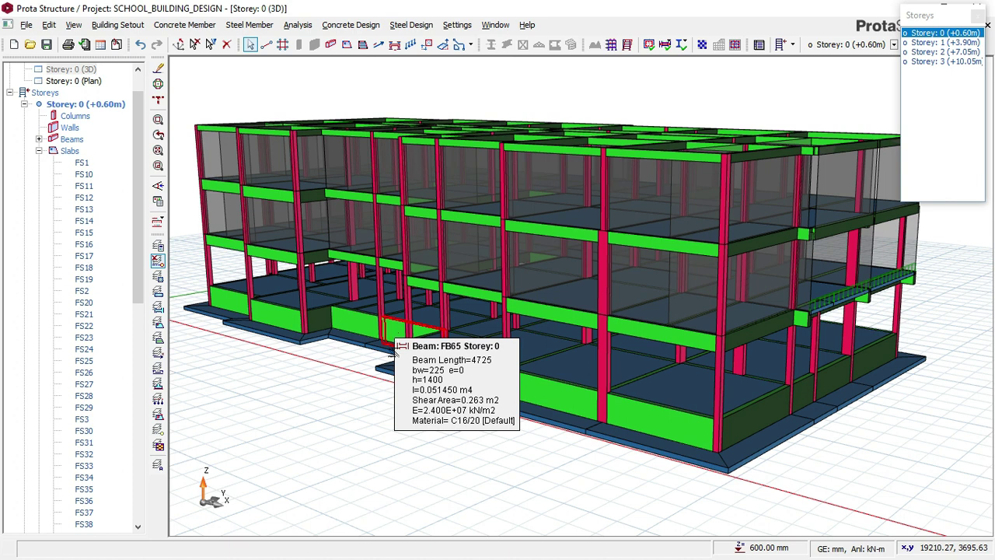
middle_drag(395, 370, 391, 366)
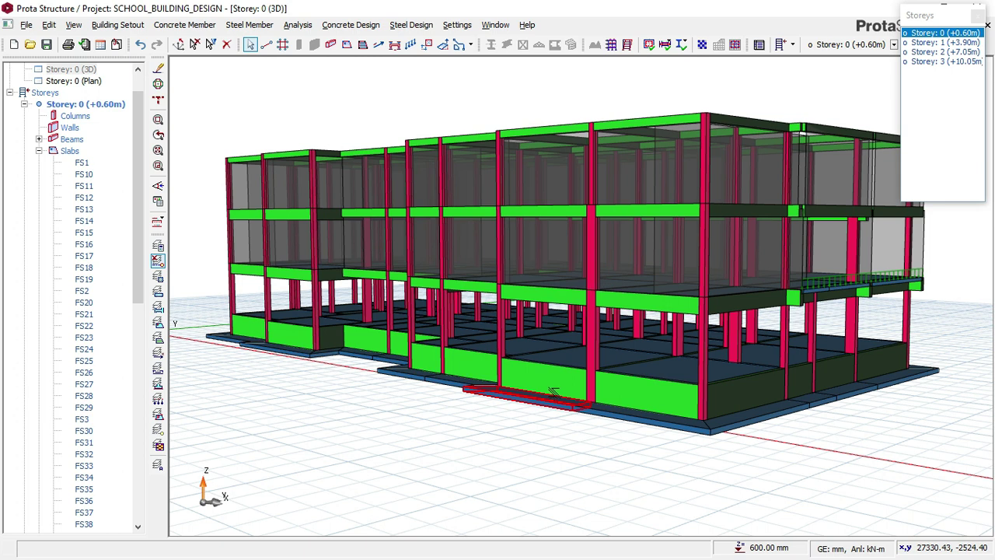
mouse_move(548, 393)
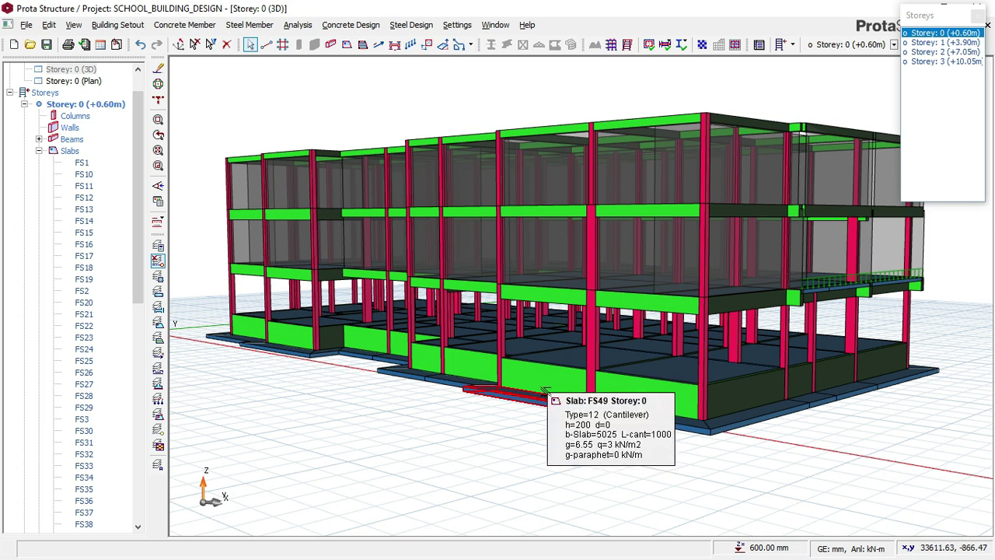
middle_drag(537, 357, 531, 366)
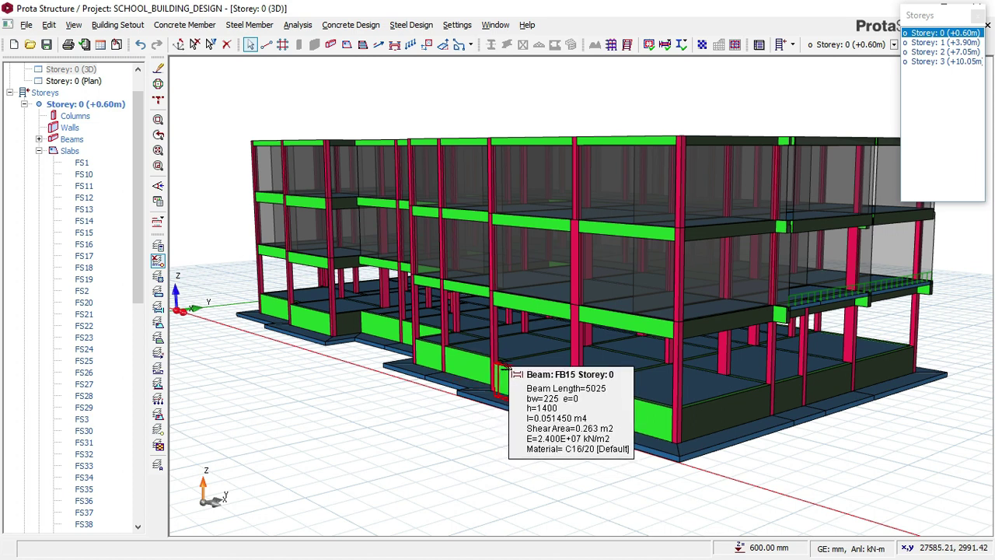
- Inspect up close the offsets between adjoining cantilever slabs along the building's stepped front edge
scroll(465, 373, up, 3)
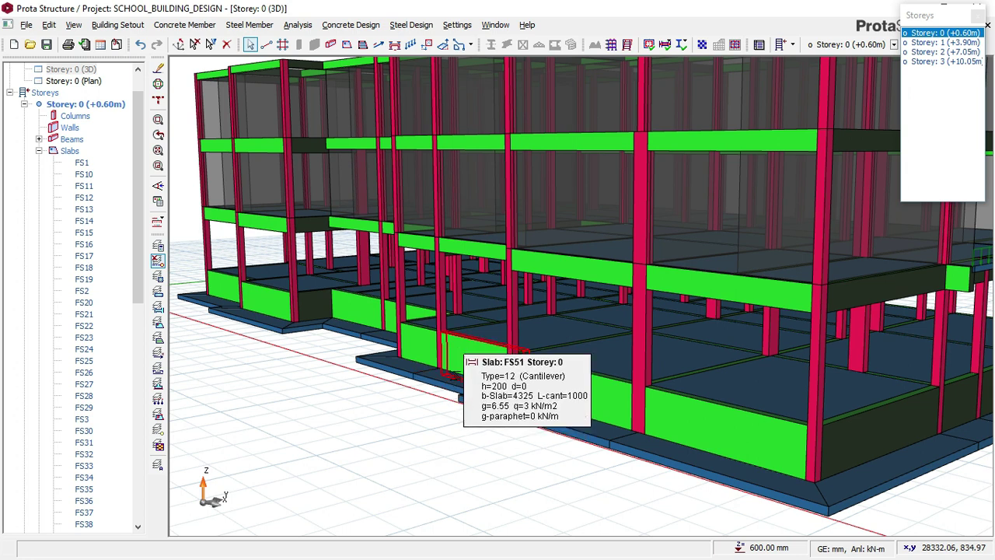
scroll(444, 377, up, 2)
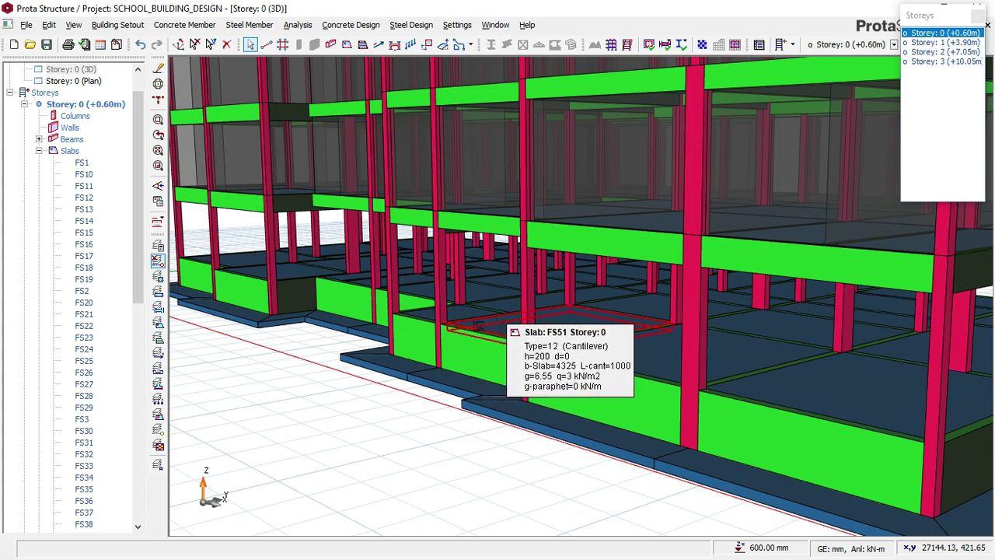
scroll(484, 351, down, 2)
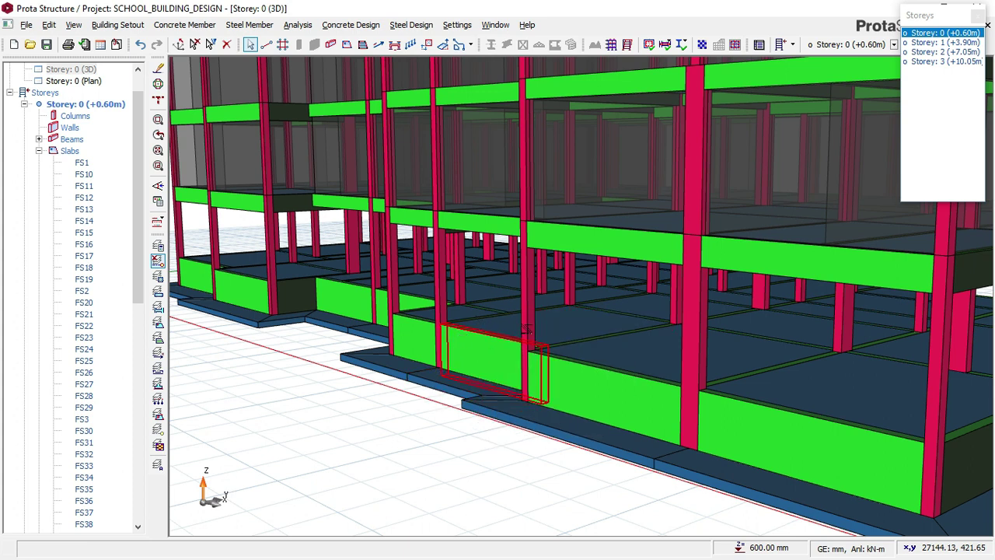
scroll(374, 383, up, 1)
scroll(374, 384, down, 2)
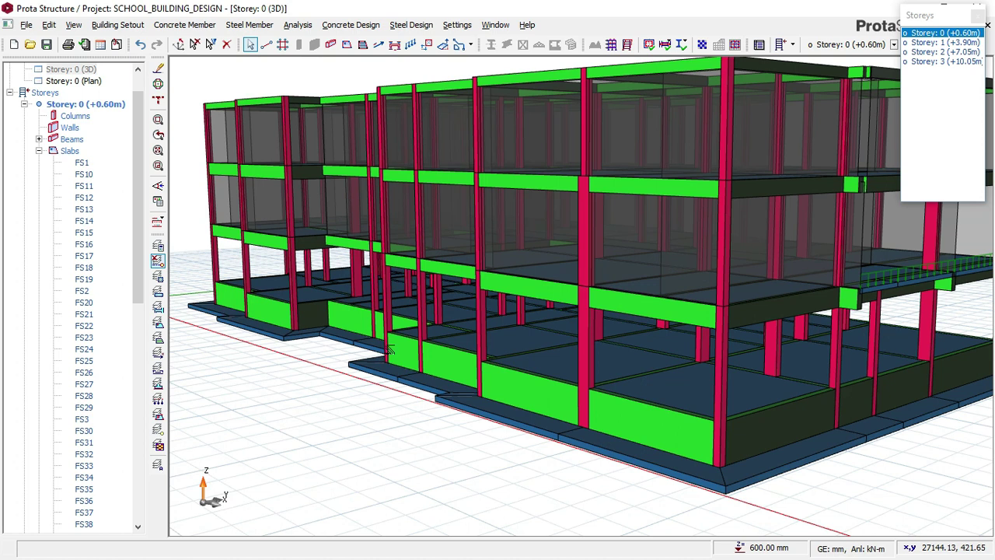
scroll(342, 378, up, 1)
middle_drag(342, 378, 353, 374)
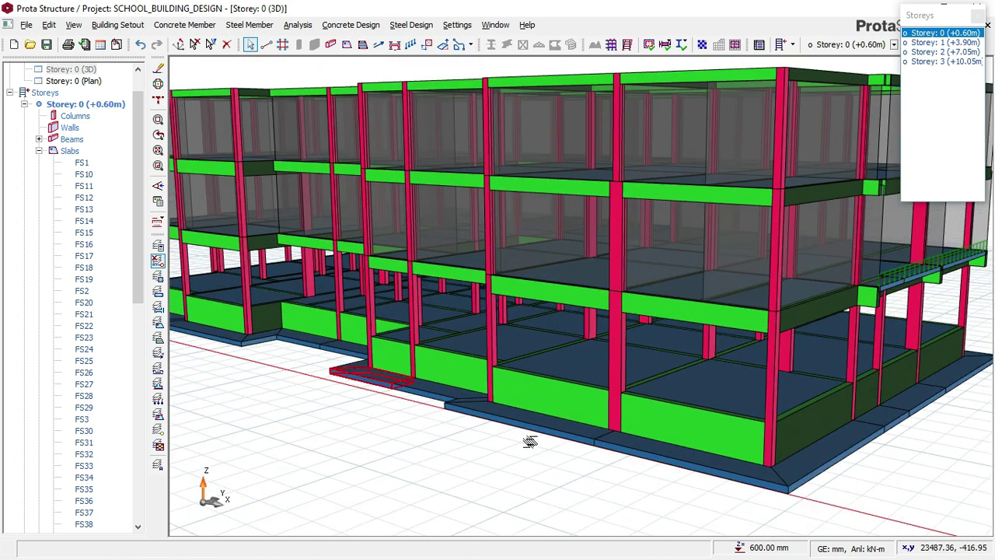
scroll(650, 506, down, 1)
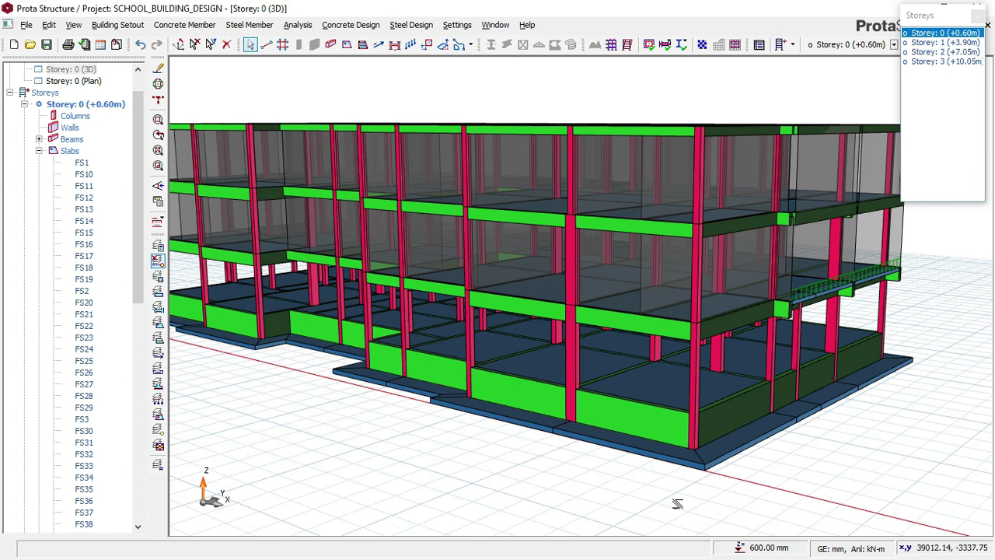
mouse_move(808, 549)
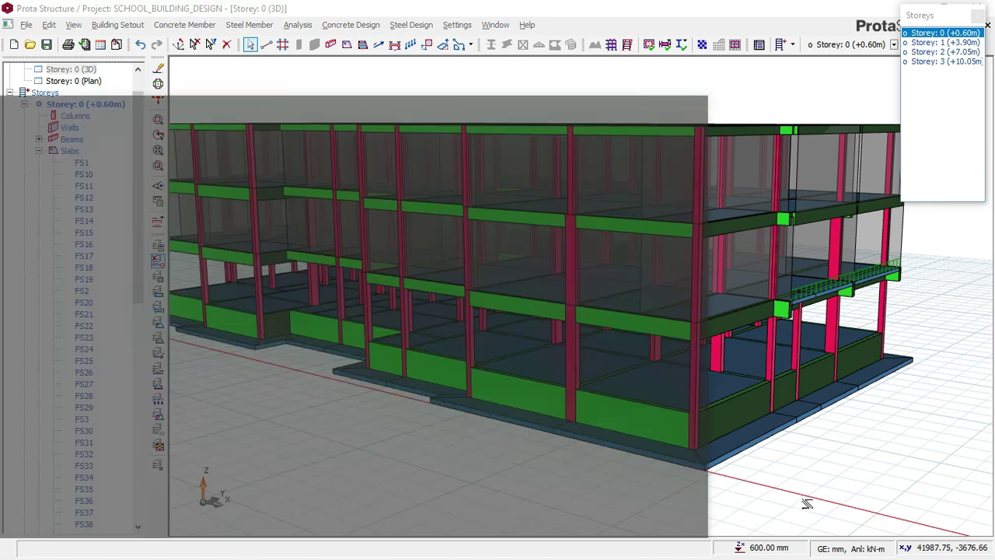
click(862, 549)
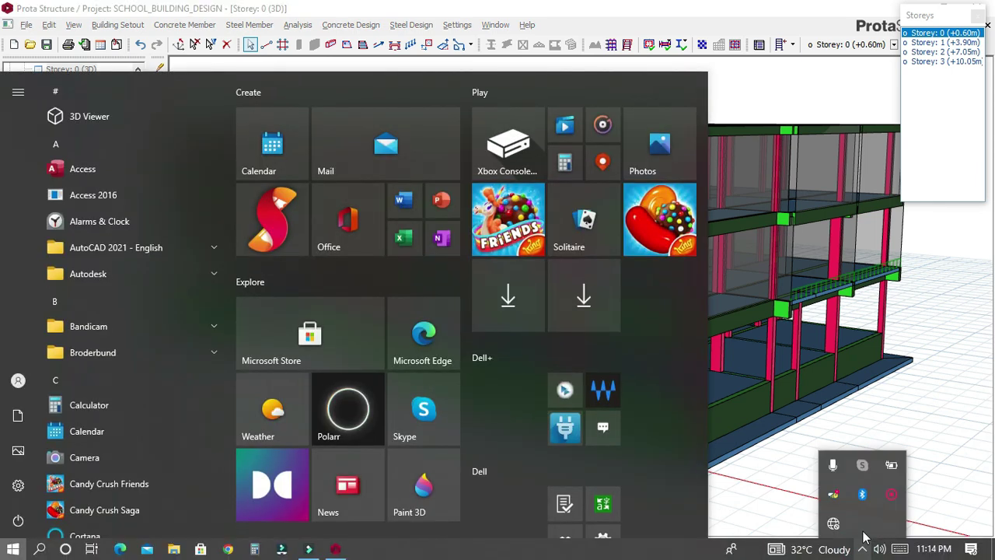
right_click(888, 497)
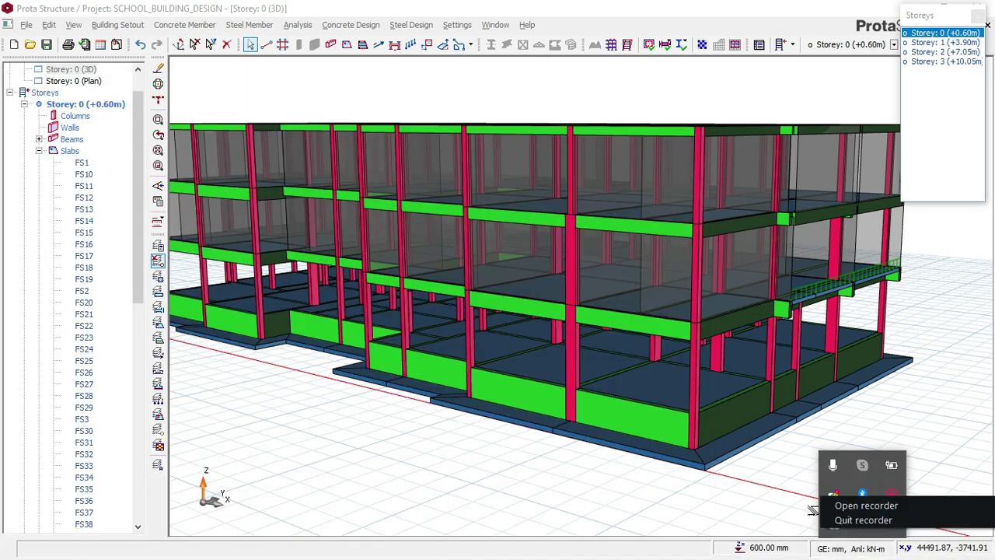